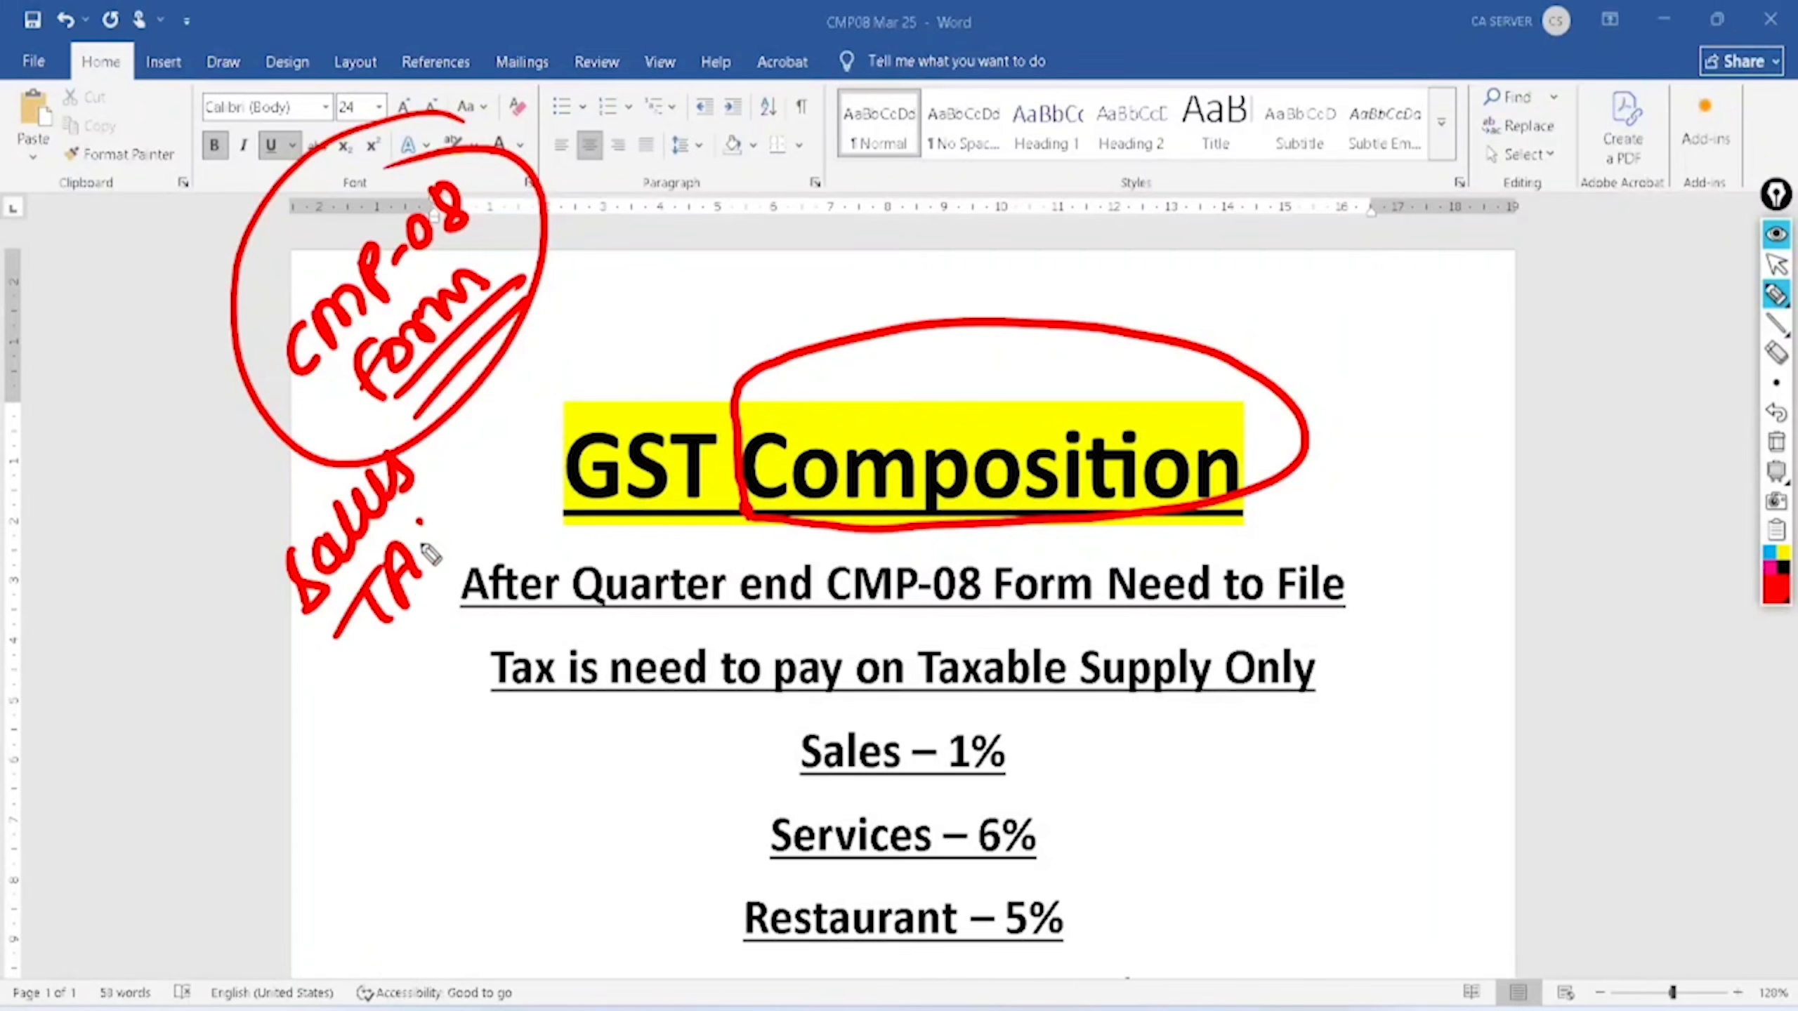
Step: Finish the handwritten "Sales TAX" note with underlines and handwrite a circled, underlined "NIL" beside the CMP-08 Form note
{"action": "left_click_drag", "start_coordinate": [457, 581], "coordinate": [400, 665]}
{"action": "mouse_move", "coordinate": [600, 344]}
{"action": "left_mouse_down"}
{"action": "mouse_move", "coordinate": [627, 283]}
{"action": "mouse_move", "coordinate": [655, 336]}
{"action": "left_mouse_up"}
{"action": "mouse_move", "coordinate": [661, 245]}
{"action": "left_mouse_down"}
{"action": "mouse_move", "coordinate": [701, 252]}
{"action": "mouse_move", "coordinate": [619, 358]}
{"action": "left_mouse_up"}
{"action": "left_click_drag", "start_coordinate": [690, 309], "coordinate": [644, 364]}
{"action": "mouse_move", "coordinate": [672, 188]}
{"action": "left_mouse_down"}
{"action": "mouse_move", "coordinate": [595, 368]}
{"action": "mouse_move", "coordinate": [637, 224]}
{"action": "left_mouse_up"}
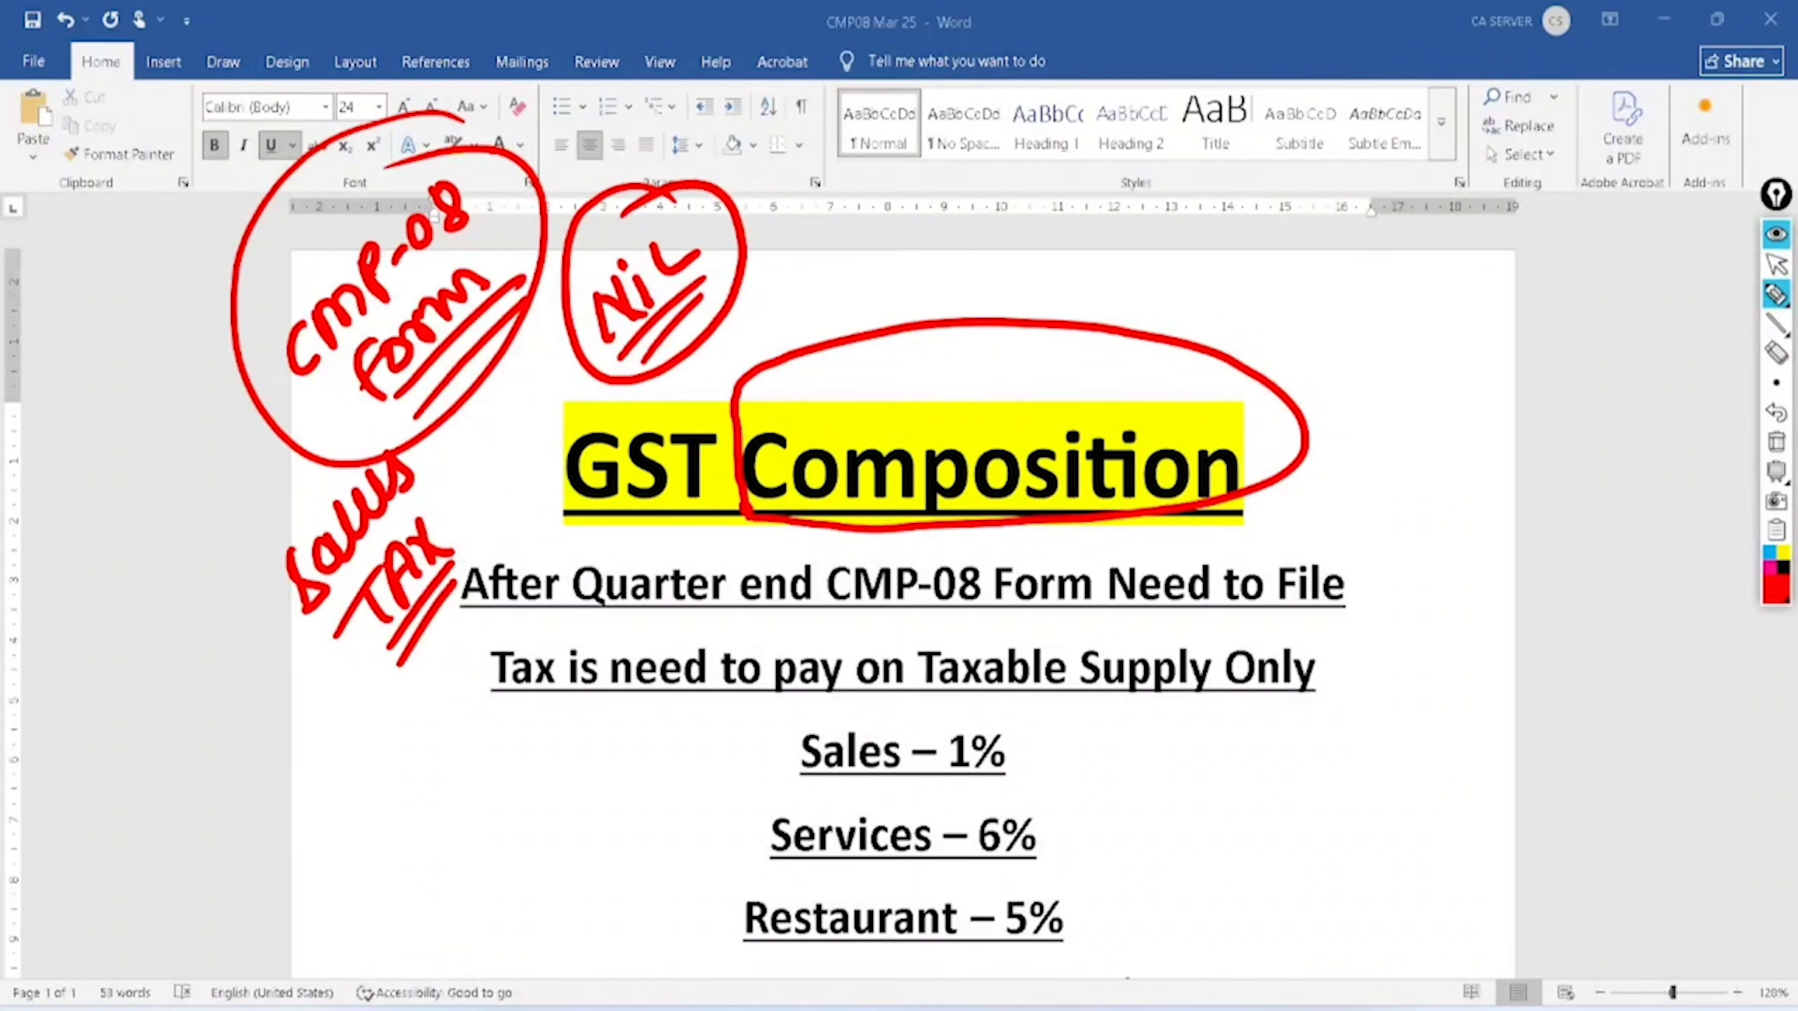
Step: Circle "After Quarter" in red and handwrite circled "A M J" and "Jan Feb March" notes beside the text, linked by an arrow
{"action": "mouse_move", "coordinate": [573, 630]}
{"action": "left_mouse_down"}
{"action": "mouse_move", "coordinate": [736, 614]}
{"action": "mouse_move", "coordinate": [496, 559]}
{"action": "mouse_move", "coordinate": [640, 639]}
{"action": "left_mouse_up"}
{"action": "mouse_move", "coordinate": [1331, 326]}
{"action": "left_mouse_down"}
{"action": "mouse_move", "coordinate": [1353, 274]}
{"action": "mouse_move", "coordinate": [1356, 322]}
{"action": "mouse_move", "coordinate": [1386, 354]}
{"action": "mouse_move", "coordinate": [1412, 346]}
{"action": "left_mouse_up"}
{"action": "mouse_move", "coordinate": [1398, 217]}
{"action": "left_mouse_down"}
{"action": "mouse_move", "coordinate": [1348, 453]}
{"action": "mouse_move", "coordinate": [1365, 255]}
{"action": "left_mouse_up"}
{"action": "left_click_drag", "start_coordinate": [1419, 476], "coordinate": [1447, 507]}
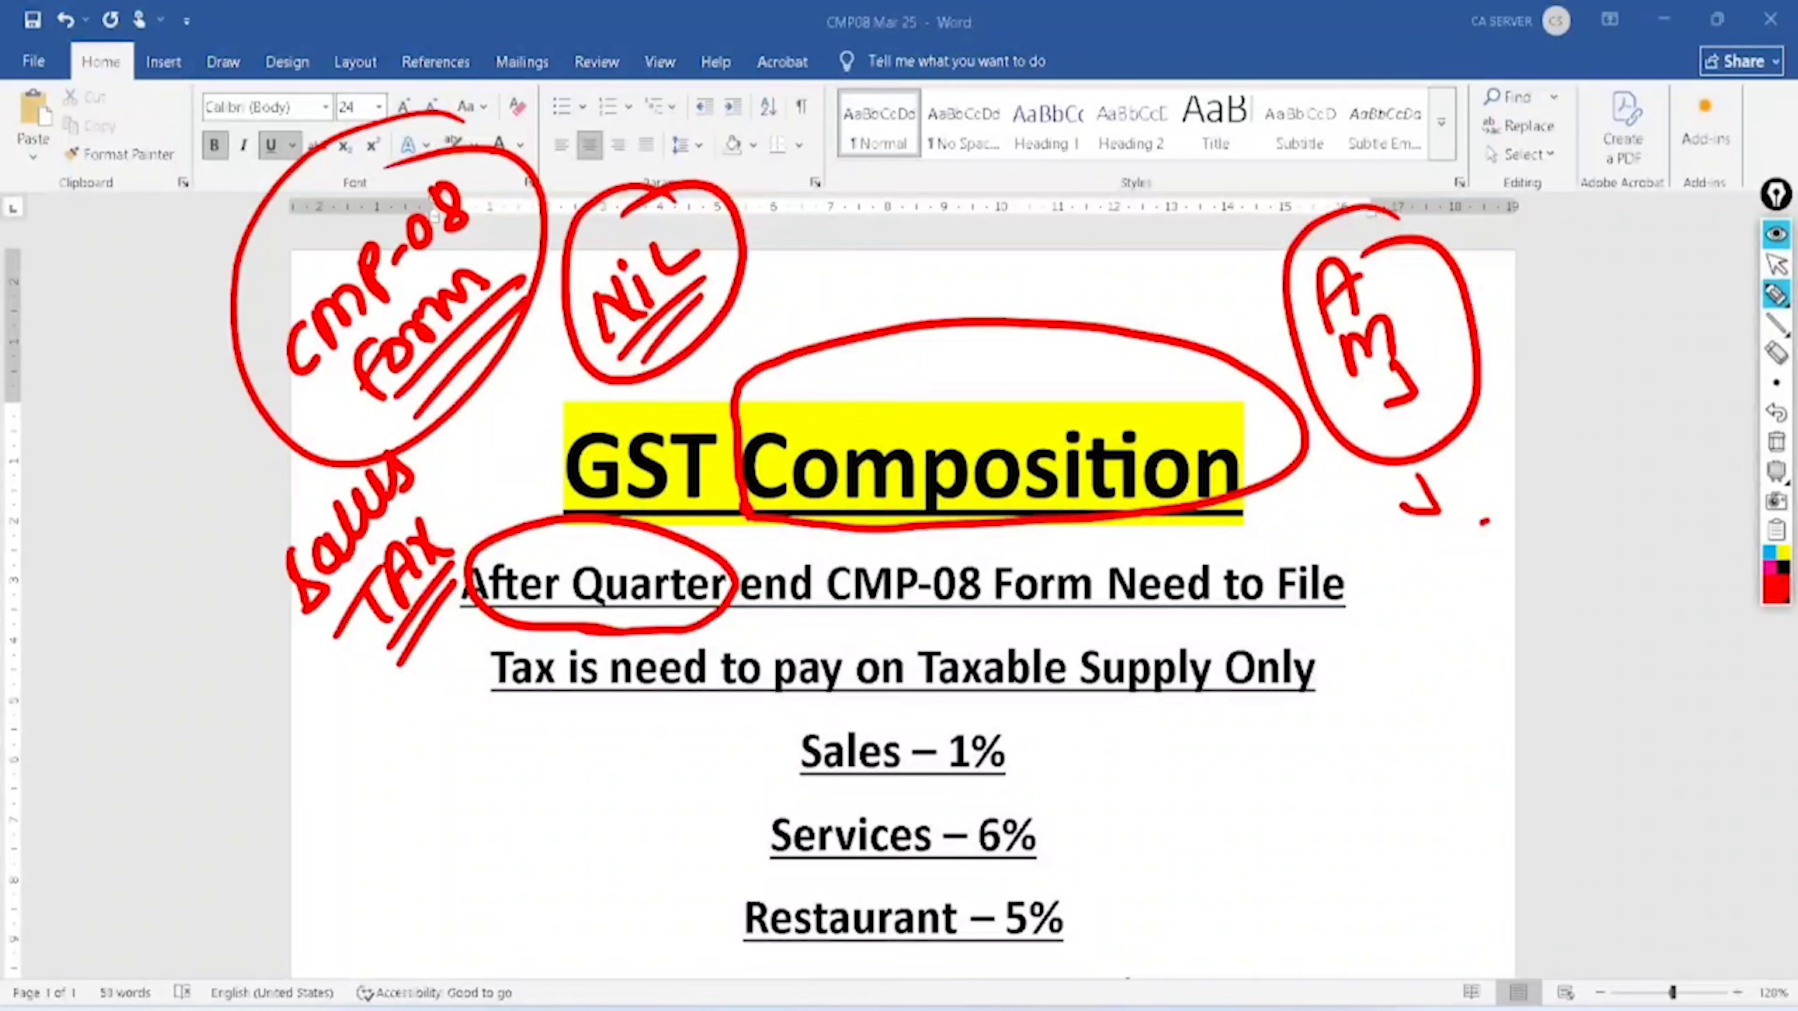
{"action": "mouse_move", "coordinate": [1267, 756]}
{"action": "left_mouse_down"}
{"action": "mouse_move", "coordinate": [1336, 735]}
{"action": "mouse_move", "coordinate": [1386, 669]}
{"action": "mouse_move", "coordinate": [1440, 641]}
{"action": "mouse_move", "coordinate": [1385, 744]}
{"action": "mouse_move", "coordinate": [1436, 742]}
{"action": "mouse_move", "coordinate": [1514, 666]}
{"action": "left_mouse_up"}
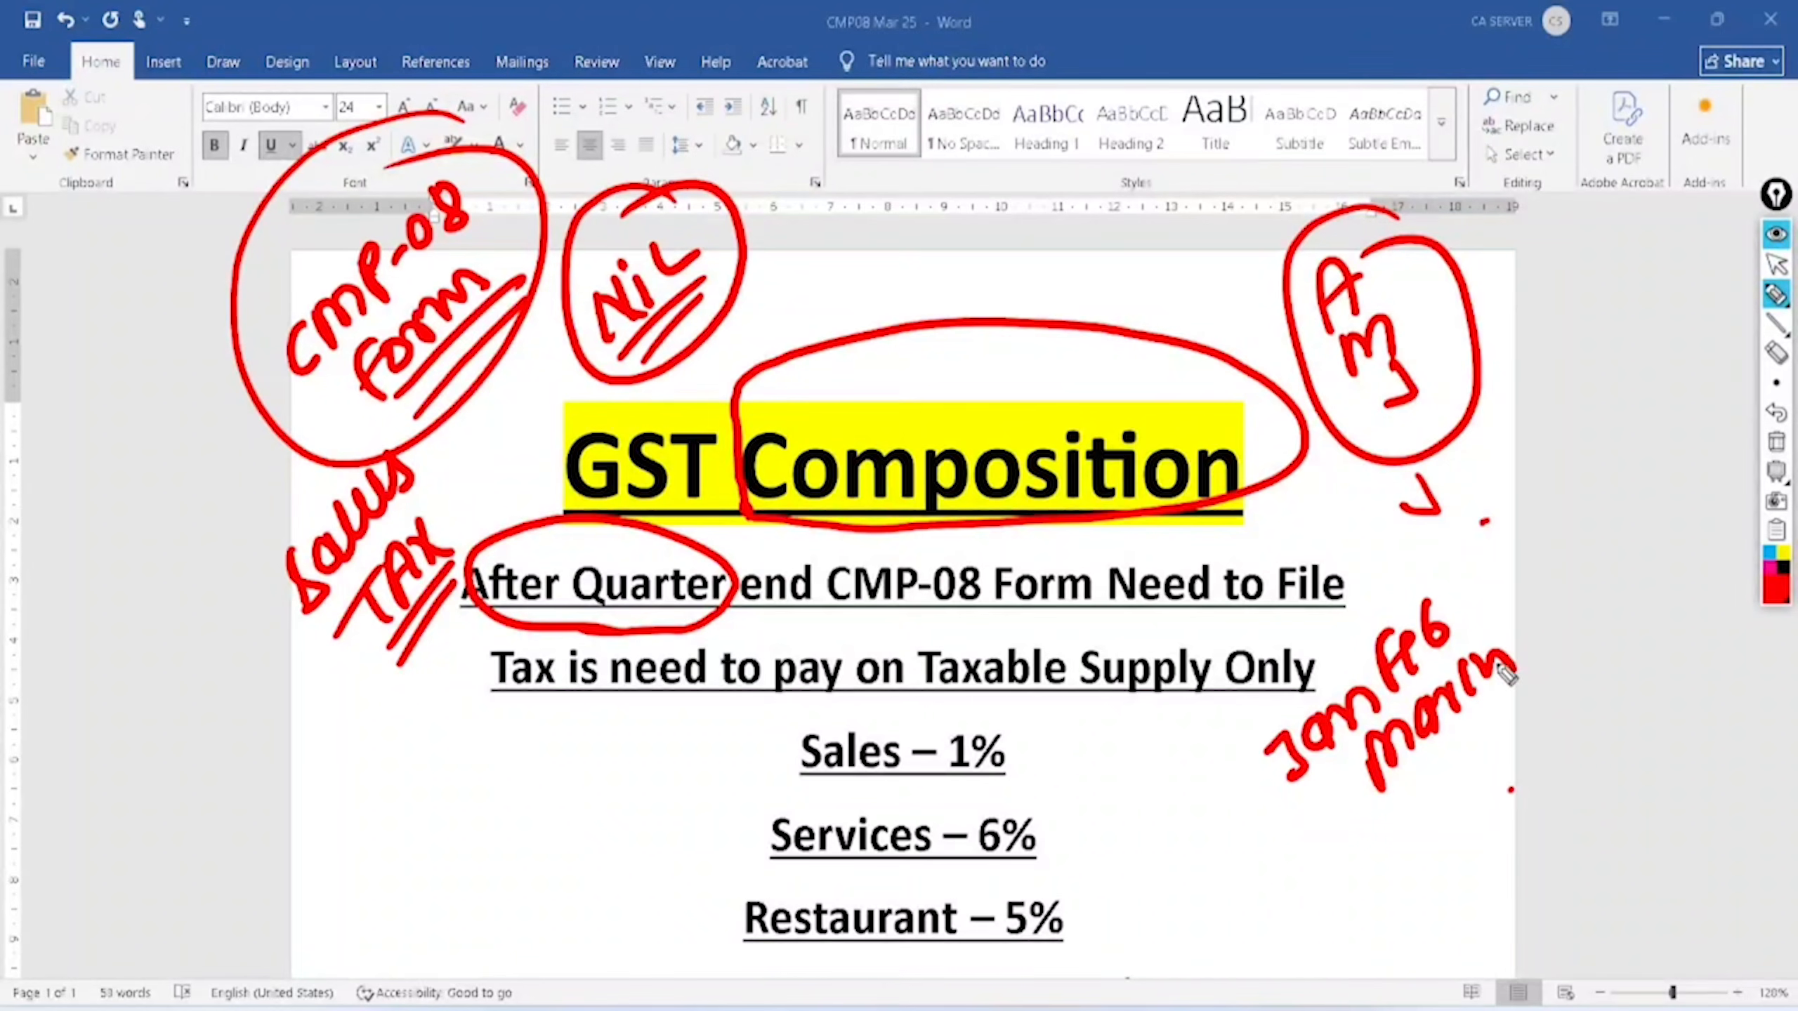
{"action": "mouse_move", "coordinate": [1539, 567]}
{"action": "left_mouse_down"}
{"action": "mouse_move", "coordinate": [1373, 578]}
{"action": "mouse_move", "coordinate": [1394, 567]}
{"action": "left_mouse_up"}
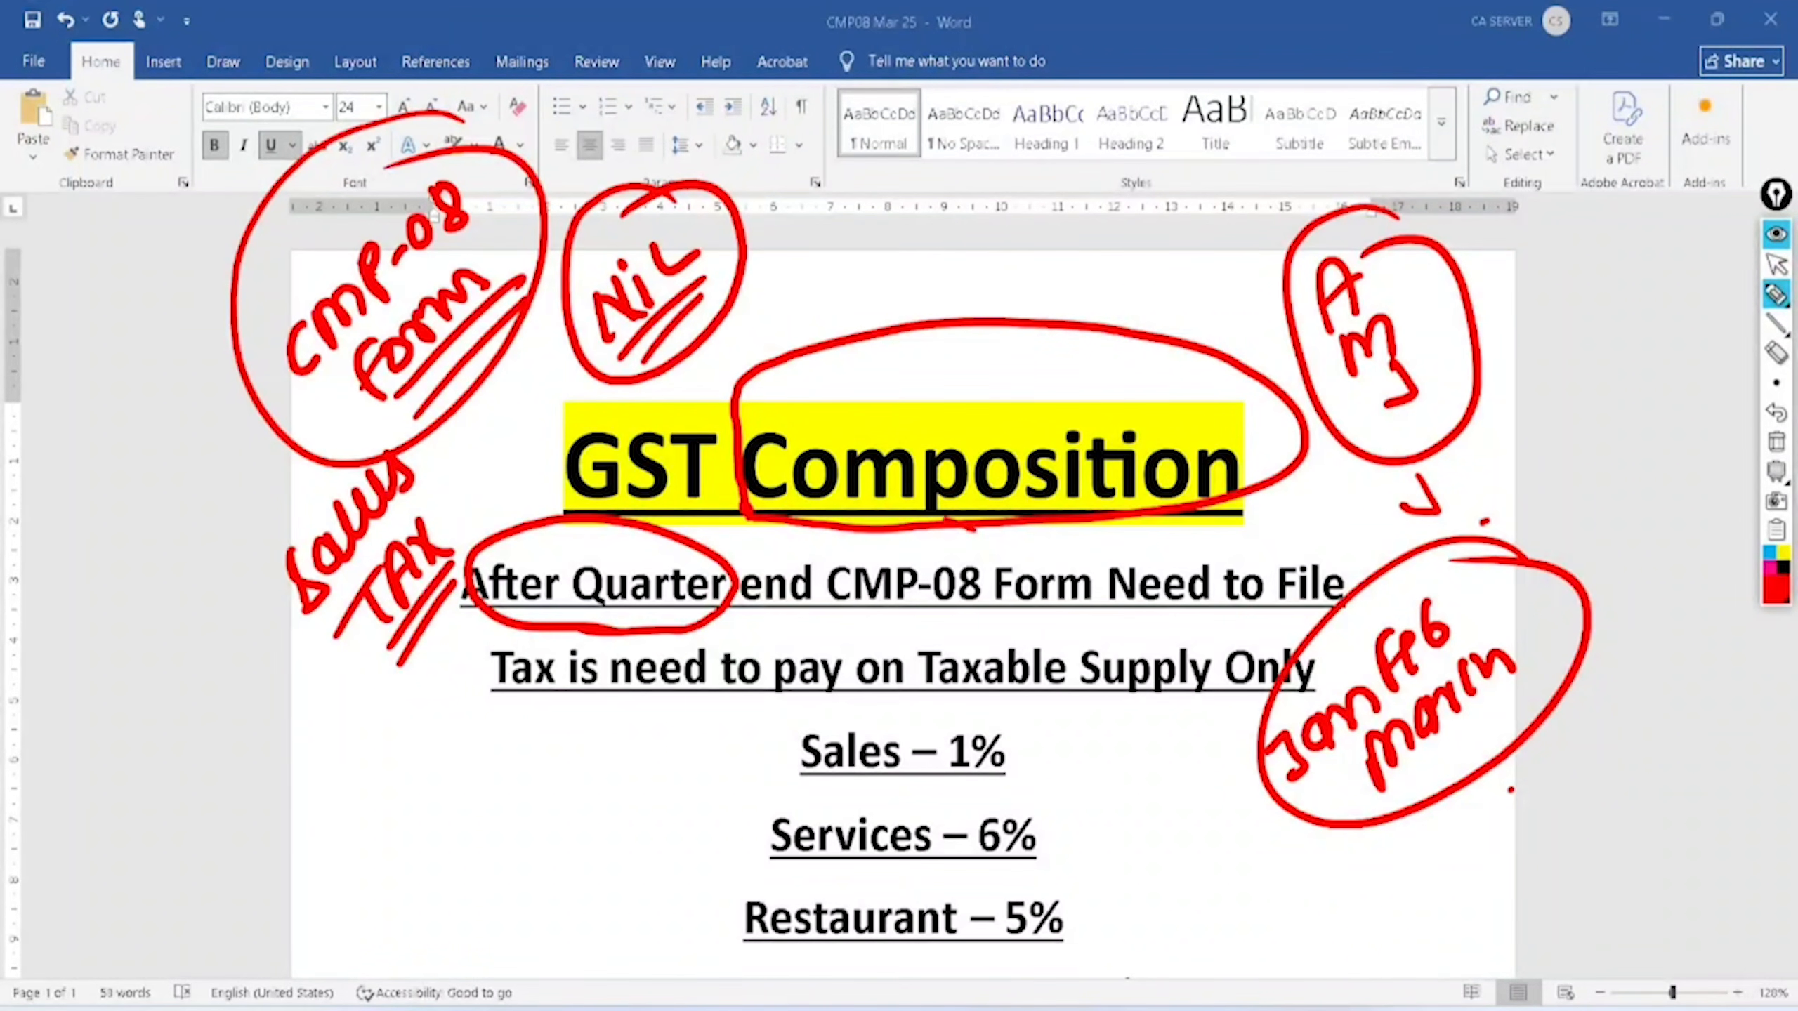
Step: Circle "CMP-08" and "Sales – 1%" in red and draw a check mark beside the sales rate
{"action": "mouse_move", "coordinate": [947, 514]}
{"action": "left_mouse_down"}
{"action": "mouse_move", "coordinate": [1048, 559]}
{"action": "mouse_move", "coordinate": [934, 567]}
{"action": "left_mouse_up"}
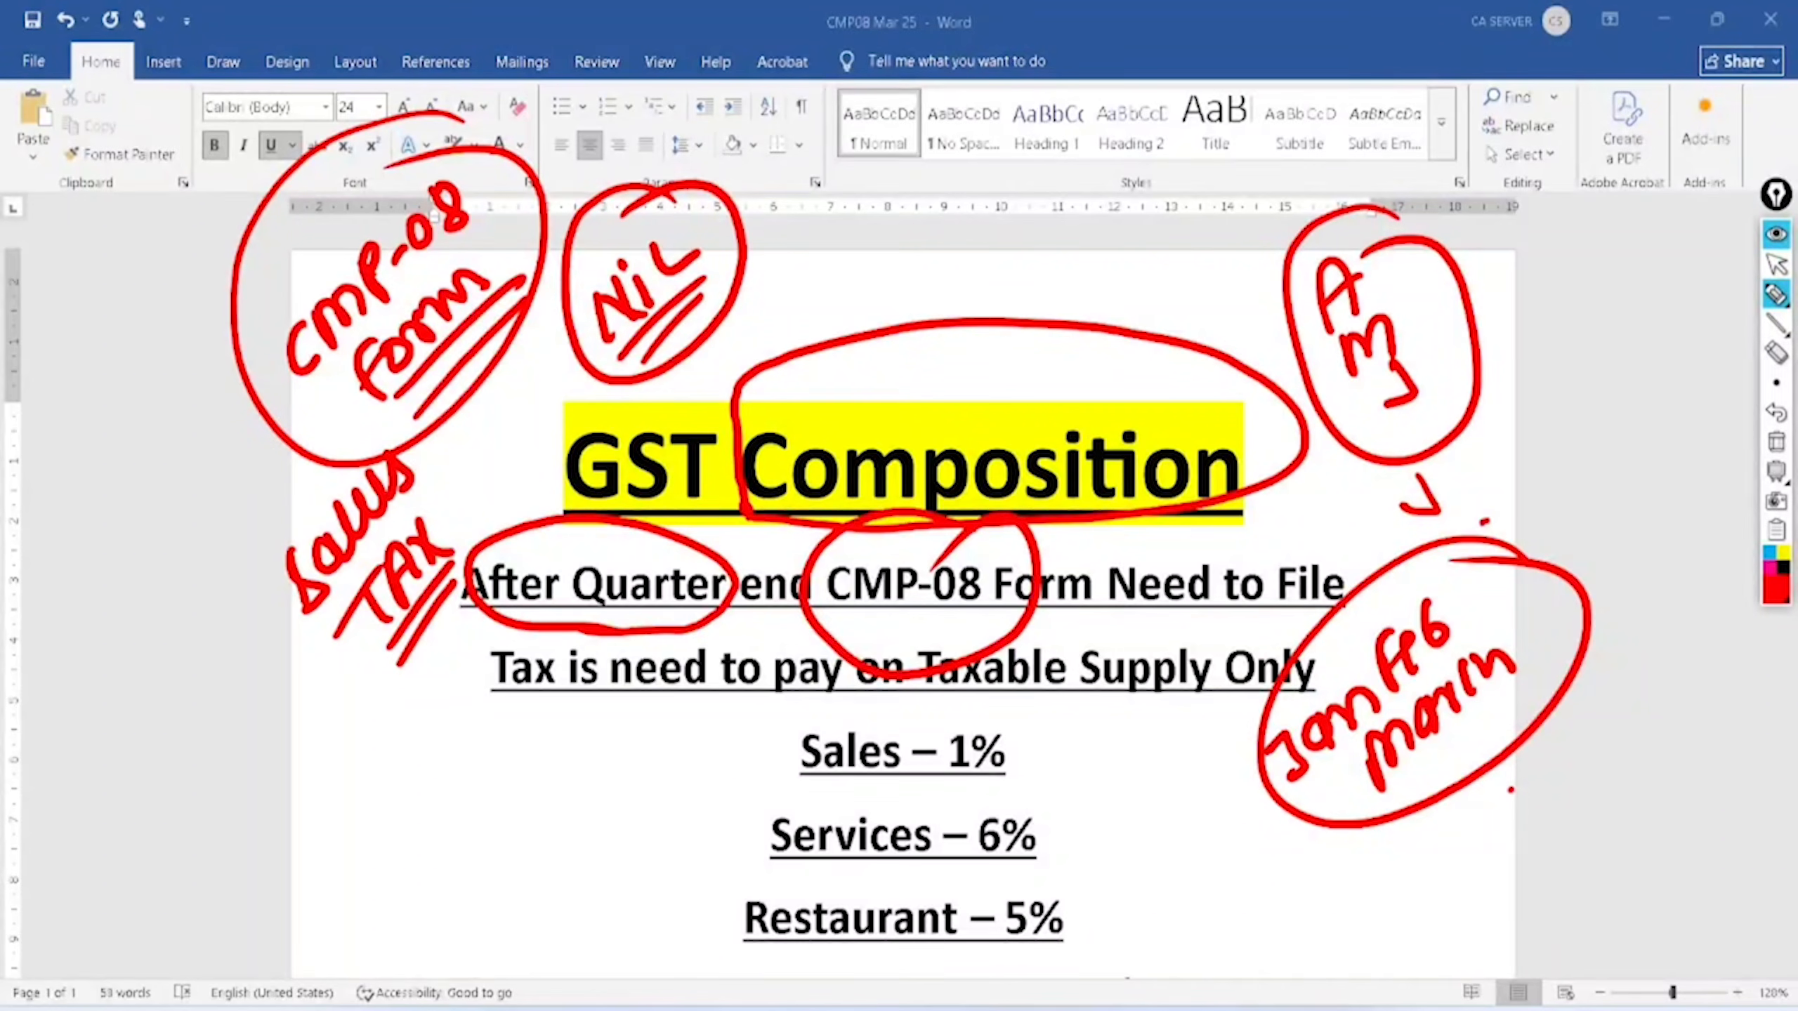
{"action": "mouse_move", "coordinate": [979, 708]}
{"action": "left_mouse_down"}
{"action": "mouse_move", "coordinate": [821, 707]}
{"action": "mouse_move", "coordinate": [949, 811]}
{"action": "mouse_move", "coordinate": [953, 717]}
{"action": "left_mouse_up"}
{"action": "mouse_move", "coordinate": [626, 740]}
{"action": "left_mouse_down"}
{"action": "mouse_move", "coordinate": [645, 759]}
{"action": "mouse_move", "coordinate": [789, 683]}
{"action": "left_mouse_up"}
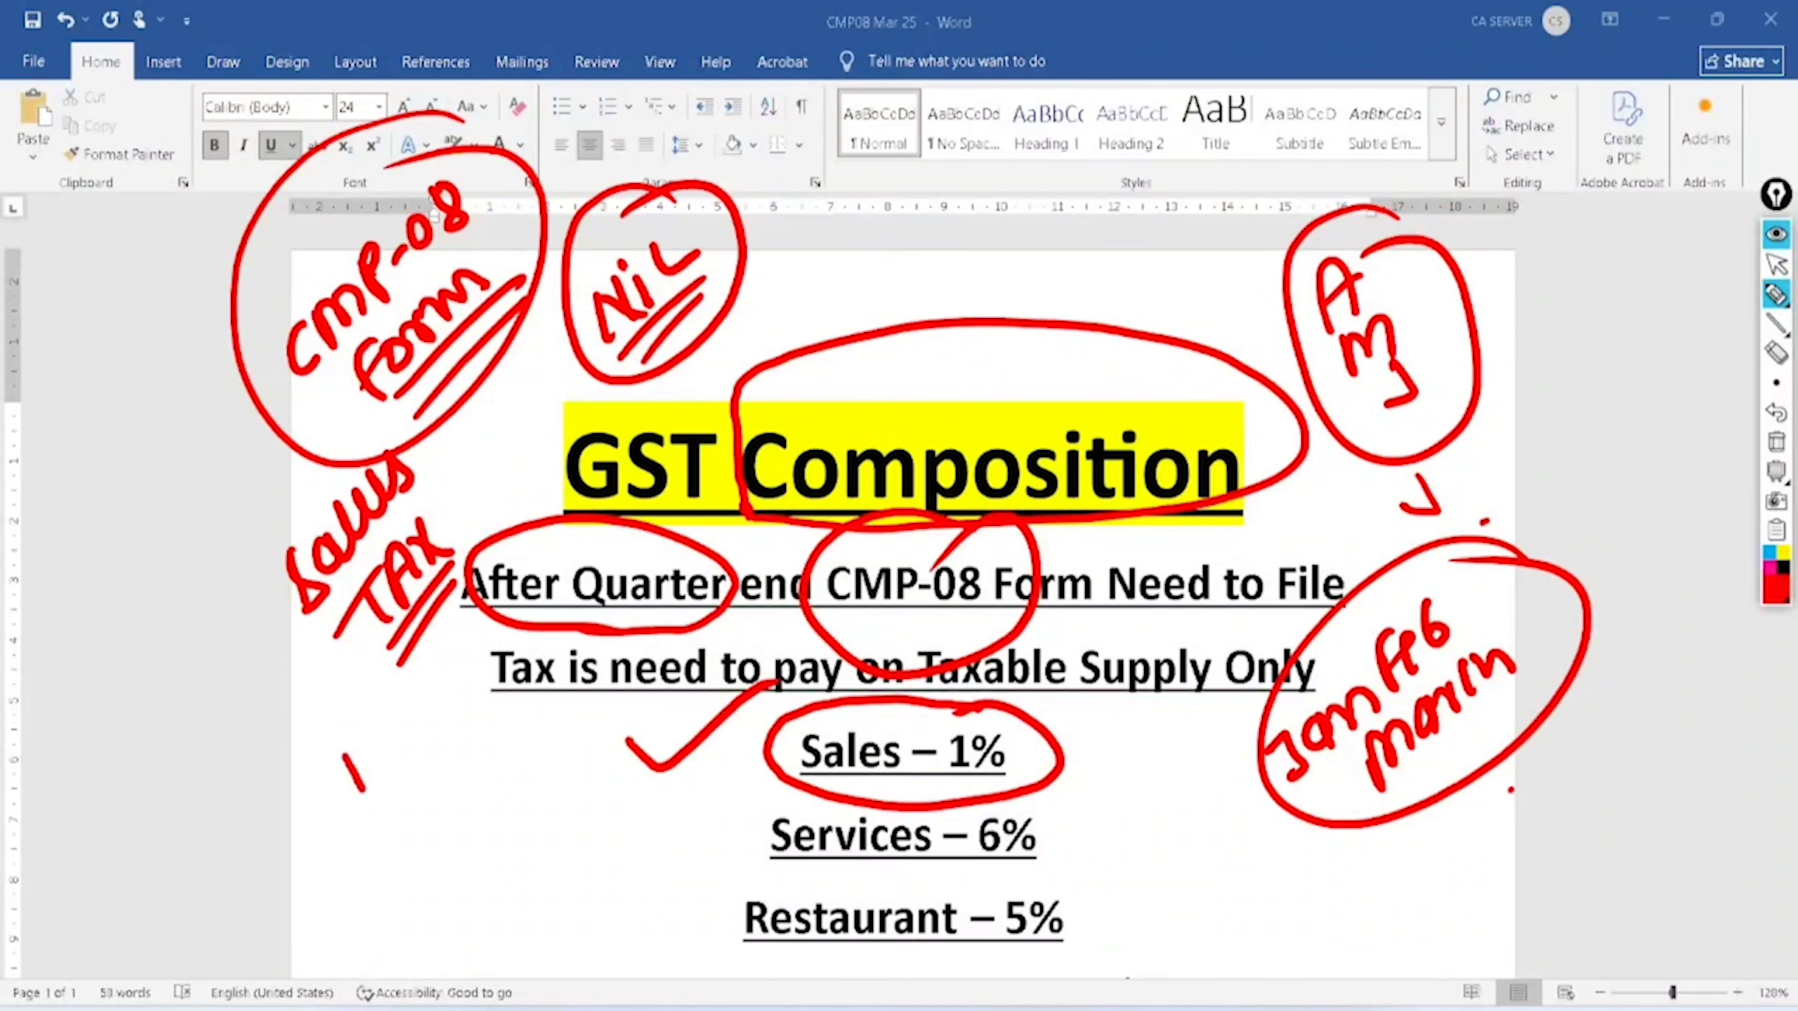
Step: Handwrite a circled, underlined "1/2" below the "Sales TAX" note and circle "Services – 6%"
{"action": "mouse_move", "coordinate": [358, 729]}
{"action": "left_mouse_down"}
{"action": "mouse_move", "coordinate": [386, 782]}
{"action": "mouse_move", "coordinate": [423, 717]}
{"action": "left_mouse_up"}
{"action": "left_click_drag", "start_coordinate": [418, 729], "coordinate": [414, 814]}
{"action": "left_click_drag", "start_coordinate": [453, 743], "coordinate": [425, 808]}
{"action": "mouse_move", "coordinate": [369, 677]}
{"action": "left_mouse_down"}
{"action": "mouse_move", "coordinate": [466, 785]}
{"action": "mouse_move", "coordinate": [400, 655]}
{"action": "left_mouse_up"}
{"action": "mouse_move", "coordinate": [742, 860]}
{"action": "left_mouse_down"}
{"action": "mouse_move", "coordinate": [920, 891]}
{"action": "mouse_move", "coordinate": [893, 780]}
{"action": "mouse_move", "coordinate": [761, 894]}
{"action": "left_mouse_up"}
{"action": "left_click", "coordinate": [1775, 264]}
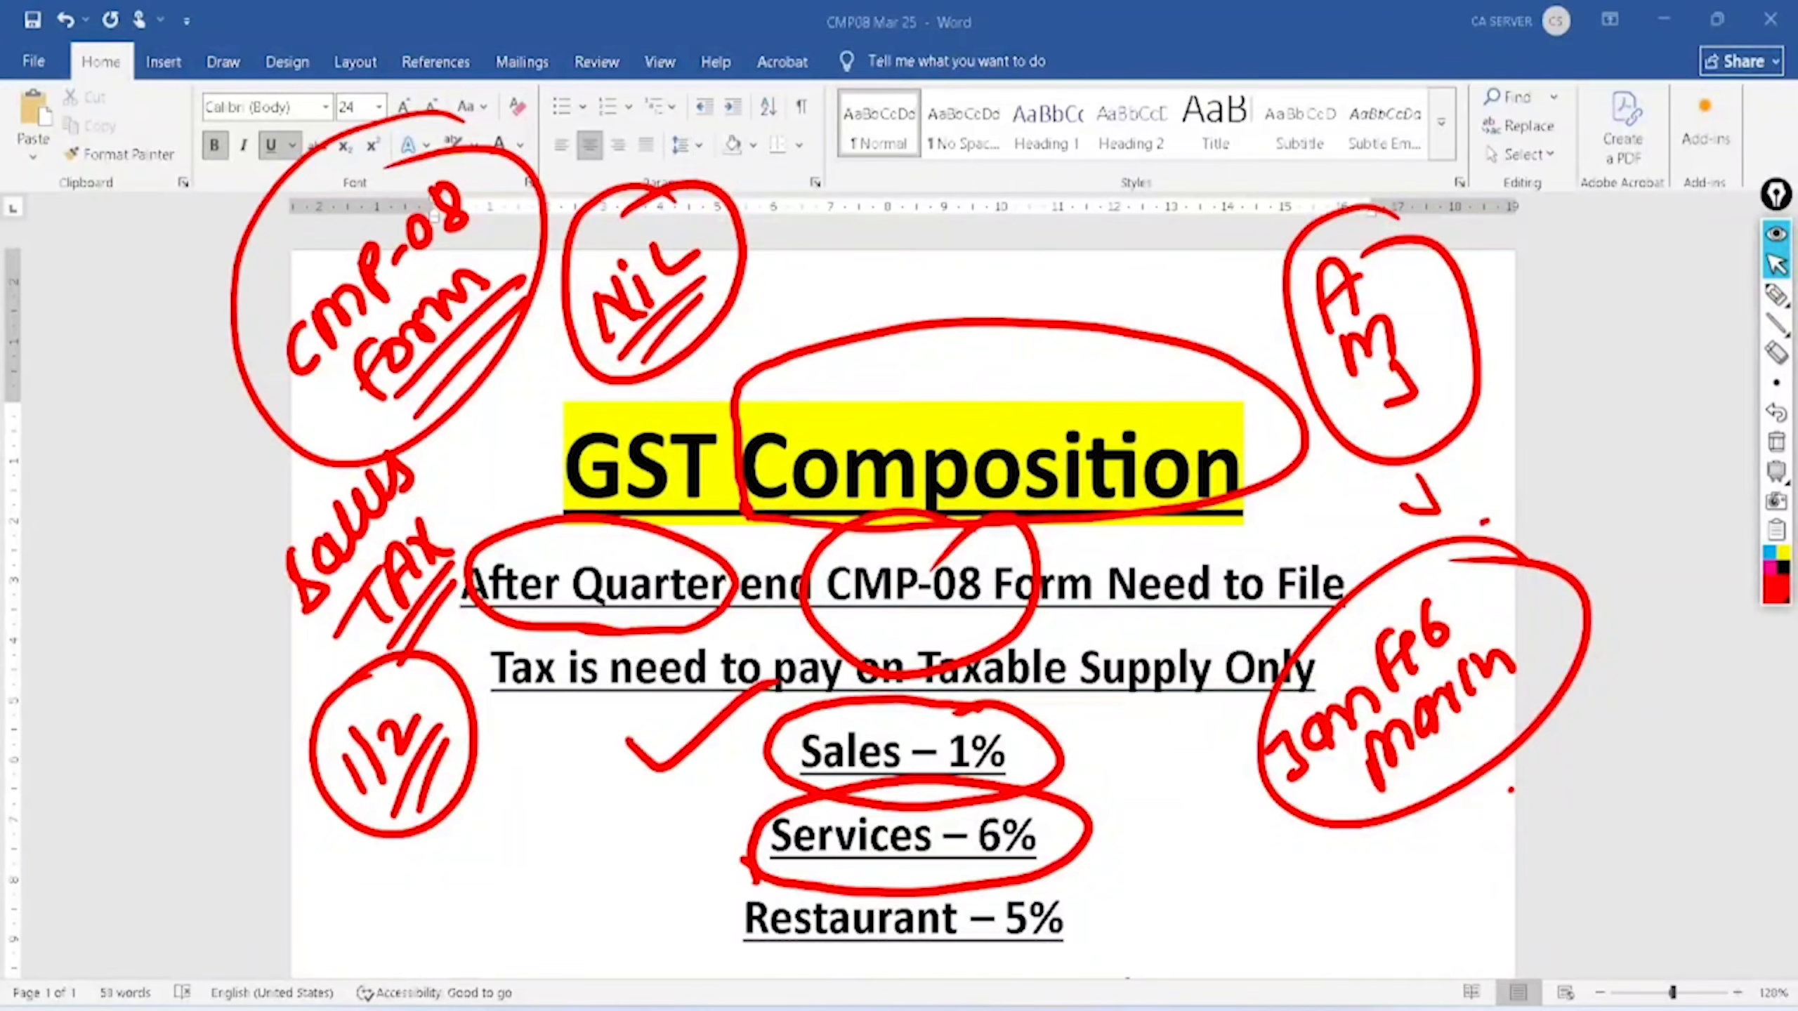
Step: Circle "Restaurant – 5%", "Jan- March 2026" and the due date "18th April 2026" in red
{"action": "scroll", "coordinate": [902, 602], "scroll_direction": "down", "scroll_amount": 5}
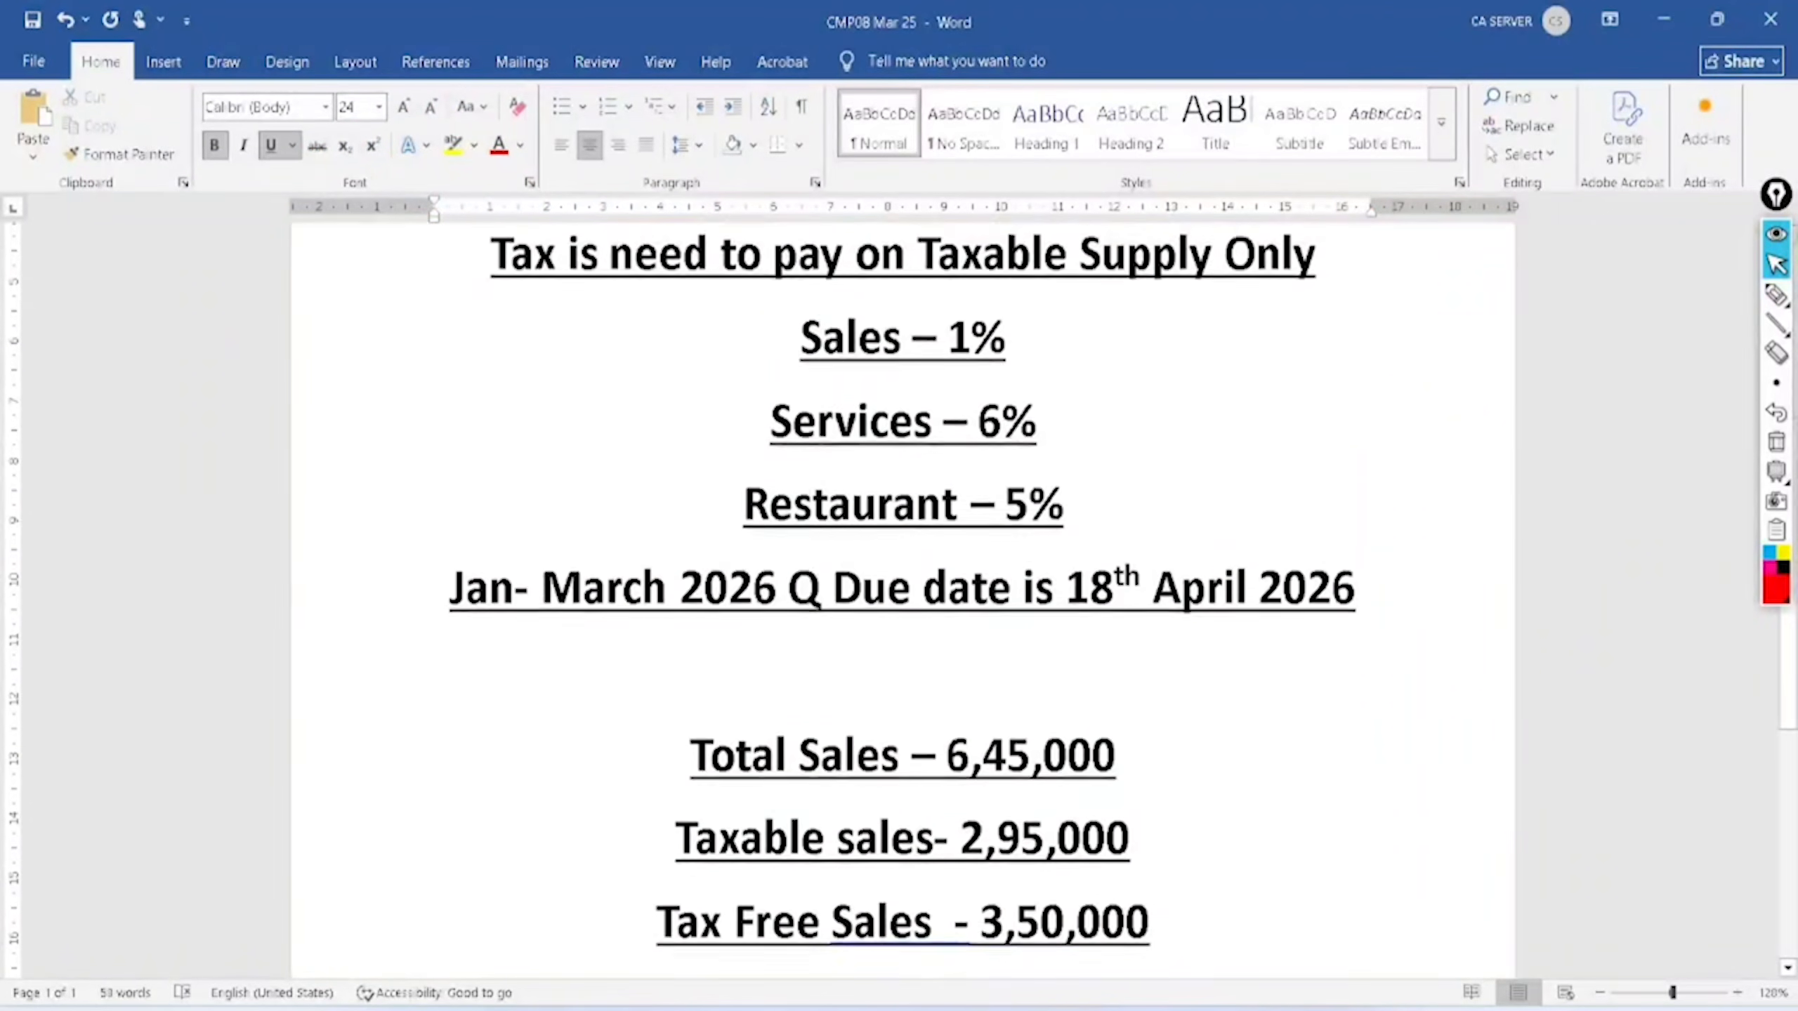
{"action": "scroll", "coordinate": [802, 397], "scroll_direction": "up", "scroll_amount": 1}
{"action": "left_click", "coordinate": [1776, 293]}
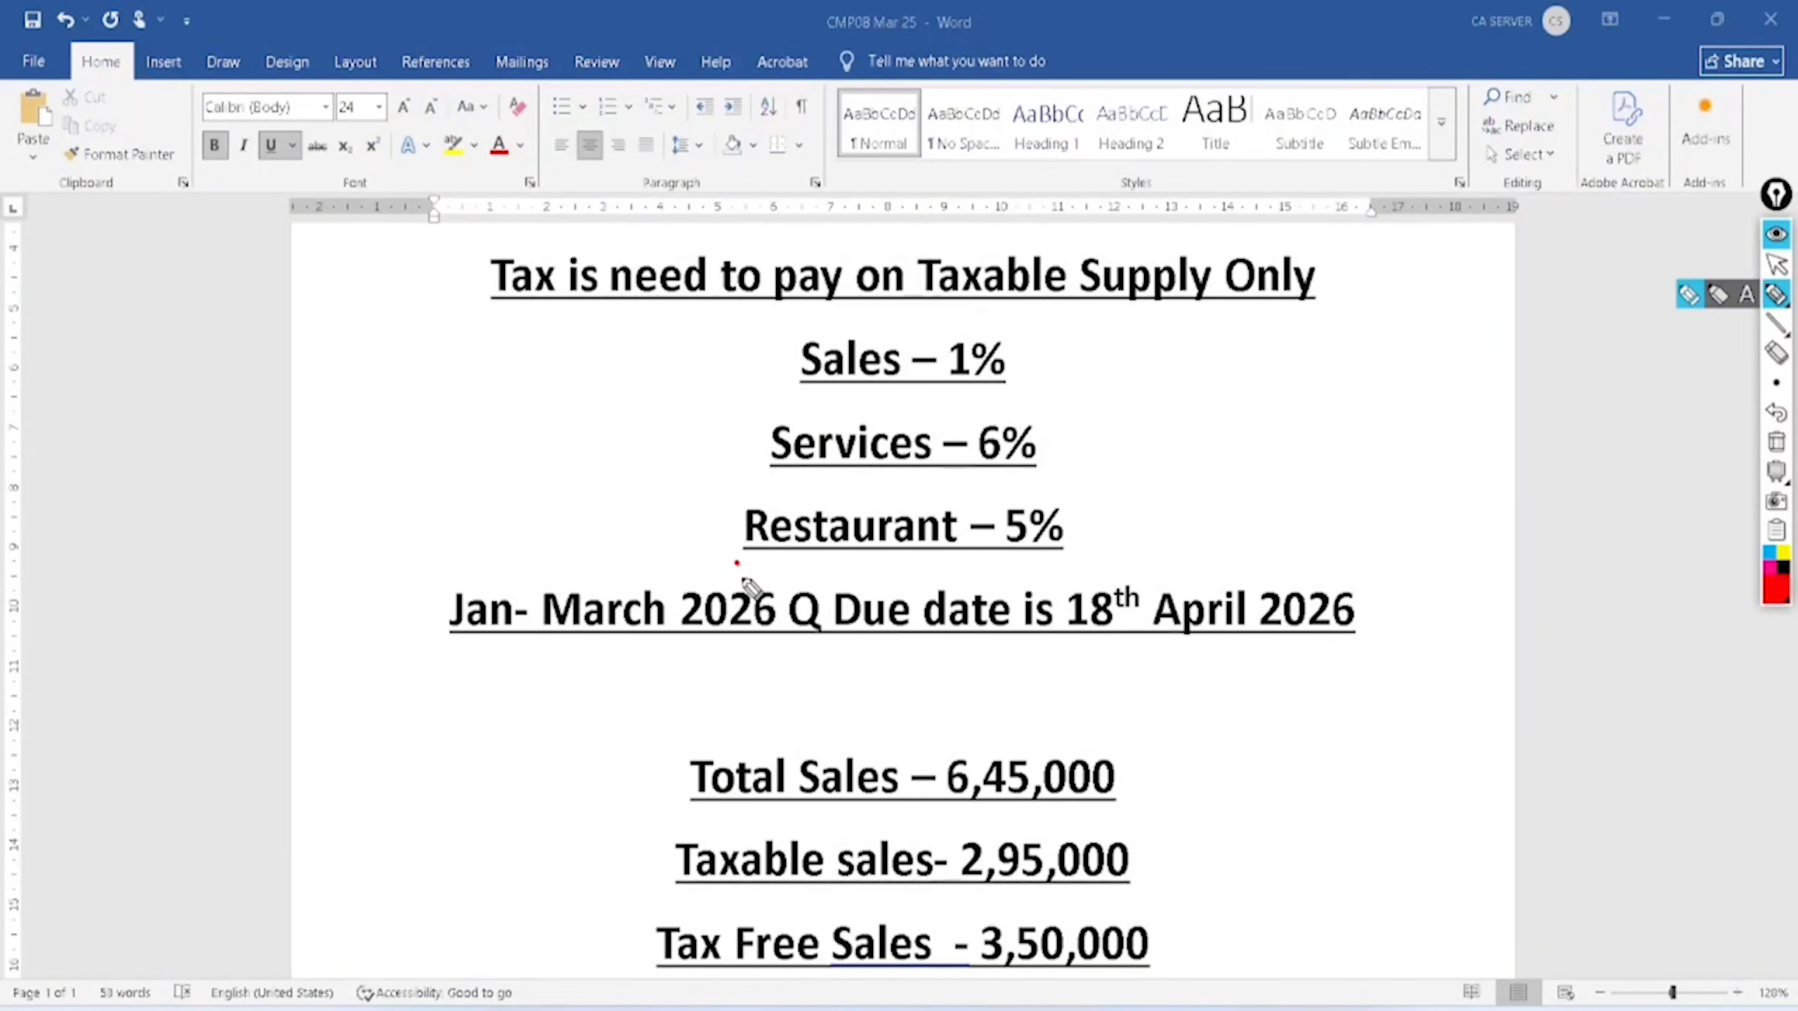
{"action": "mouse_move", "coordinate": [736, 563]}
{"action": "left_mouse_down"}
{"action": "mouse_move", "coordinate": [1110, 553]}
{"action": "mouse_move", "coordinate": [750, 488]}
{"action": "mouse_move", "coordinate": [725, 539]}
{"action": "left_mouse_up"}
{"action": "mouse_move", "coordinate": [610, 534]}
{"action": "left_mouse_down"}
{"action": "mouse_move", "coordinate": [416, 617]}
{"action": "mouse_move", "coordinate": [753, 527]}
{"action": "mouse_move", "coordinate": [591, 581]}
{"action": "left_mouse_up"}
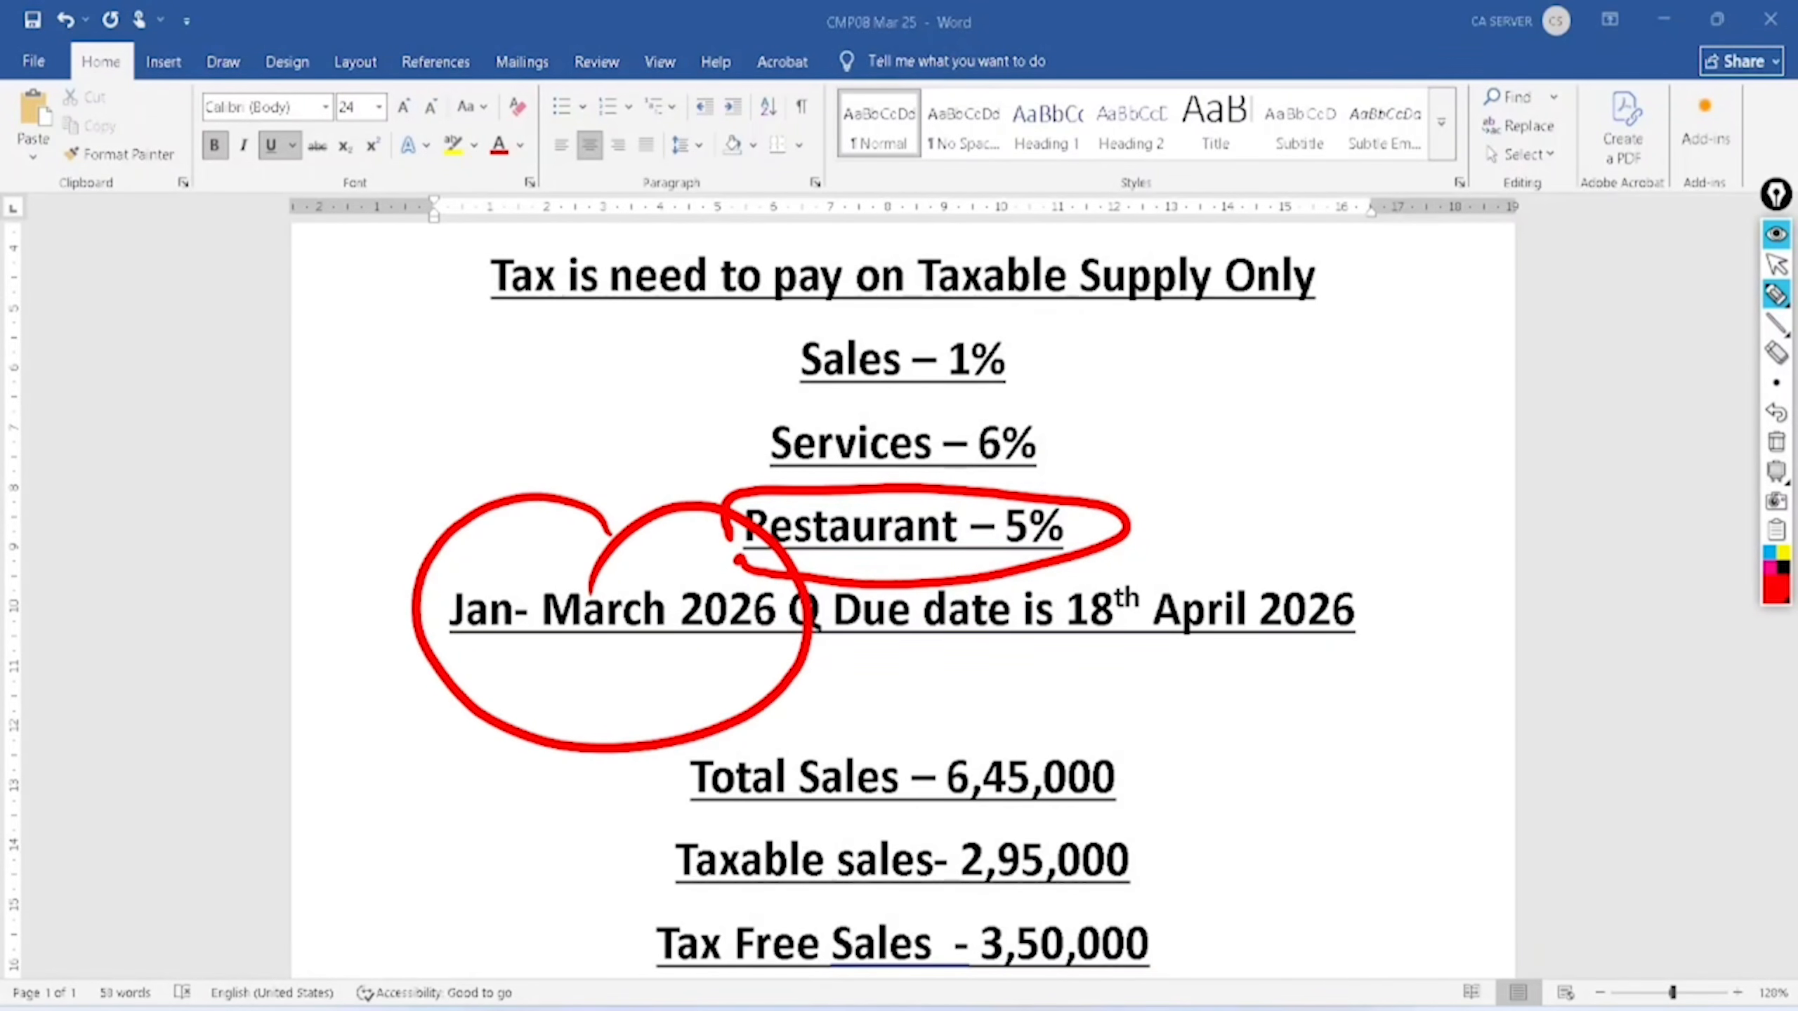
{"action": "mouse_move", "coordinate": [1224, 530]}
{"action": "left_mouse_down"}
{"action": "mouse_move", "coordinate": [1276, 690]}
{"action": "mouse_move", "coordinate": [1151, 536]}
{"action": "left_mouse_up"}
{"action": "left_click", "coordinate": [1776, 264]}
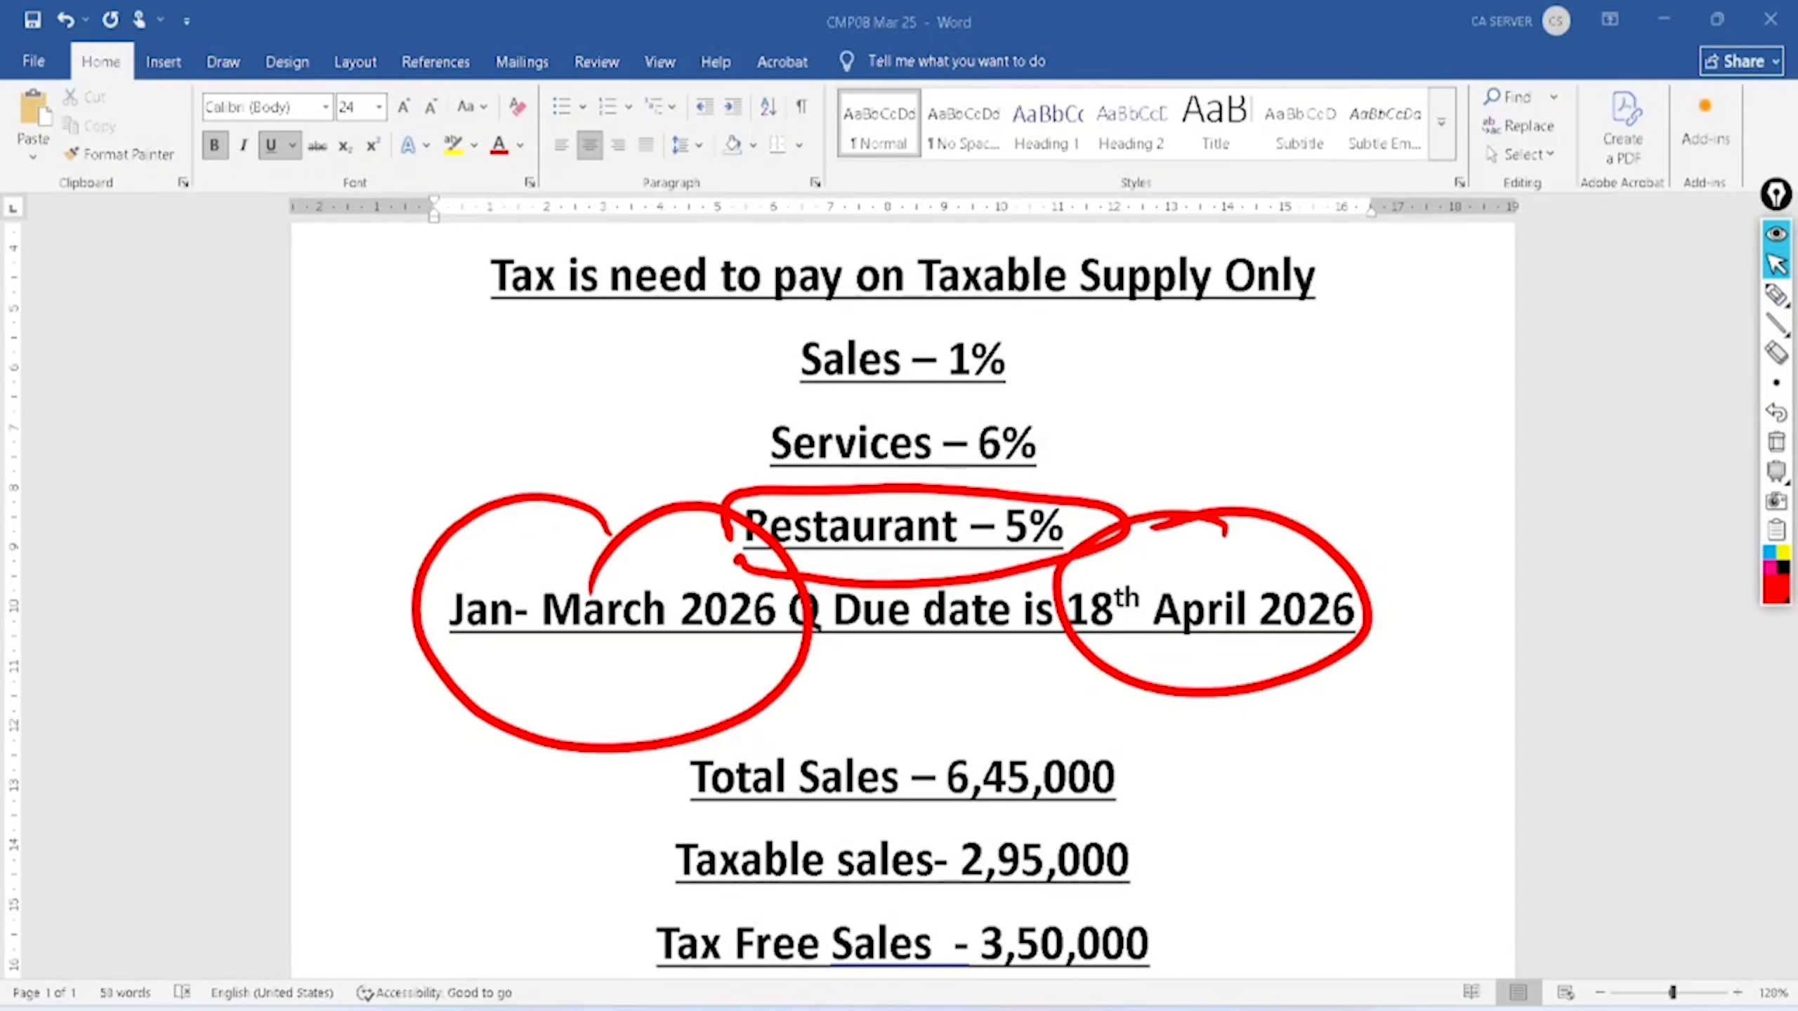
Step: Undo the circle around the due date and clear the remaining red markings
{"action": "left_click", "coordinate": [1776, 411]}
{"action": "scroll", "coordinate": [902, 602], "scroll_direction": "down", "scroll_amount": 2}
{"action": "left_click", "coordinate": [1776, 294]}
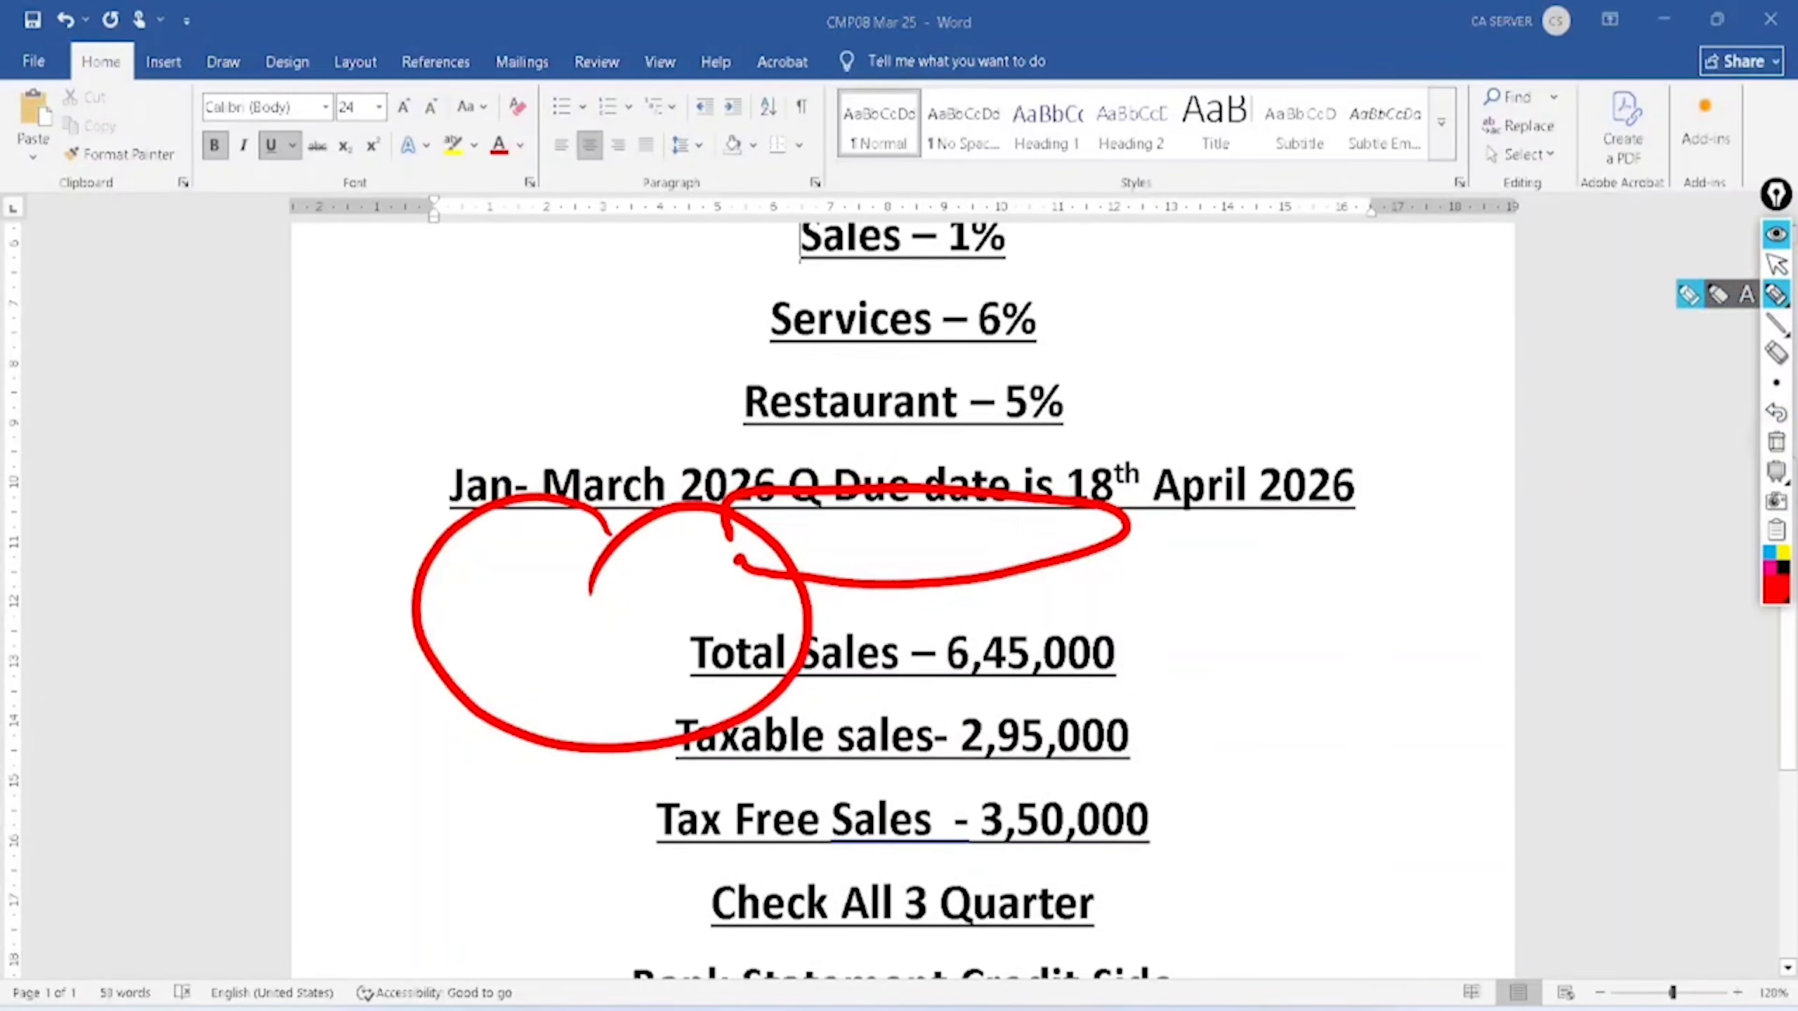
{"action": "left_click", "coordinate": [1776, 442]}
Step: Circle "Total Sales – 6,45,000", "Taxable" and "Tax Free", bracket the taxable and tax-free lines, and tick the total sales line
{"action": "left_click_drag", "start_coordinate": [1567, 611], "coordinate": [1618, 363]}
{"action": "left_click", "coordinate": [1776, 264]}
{"action": "scroll", "coordinate": [903, 602], "scroll_direction": "down", "scroll_amount": 3}
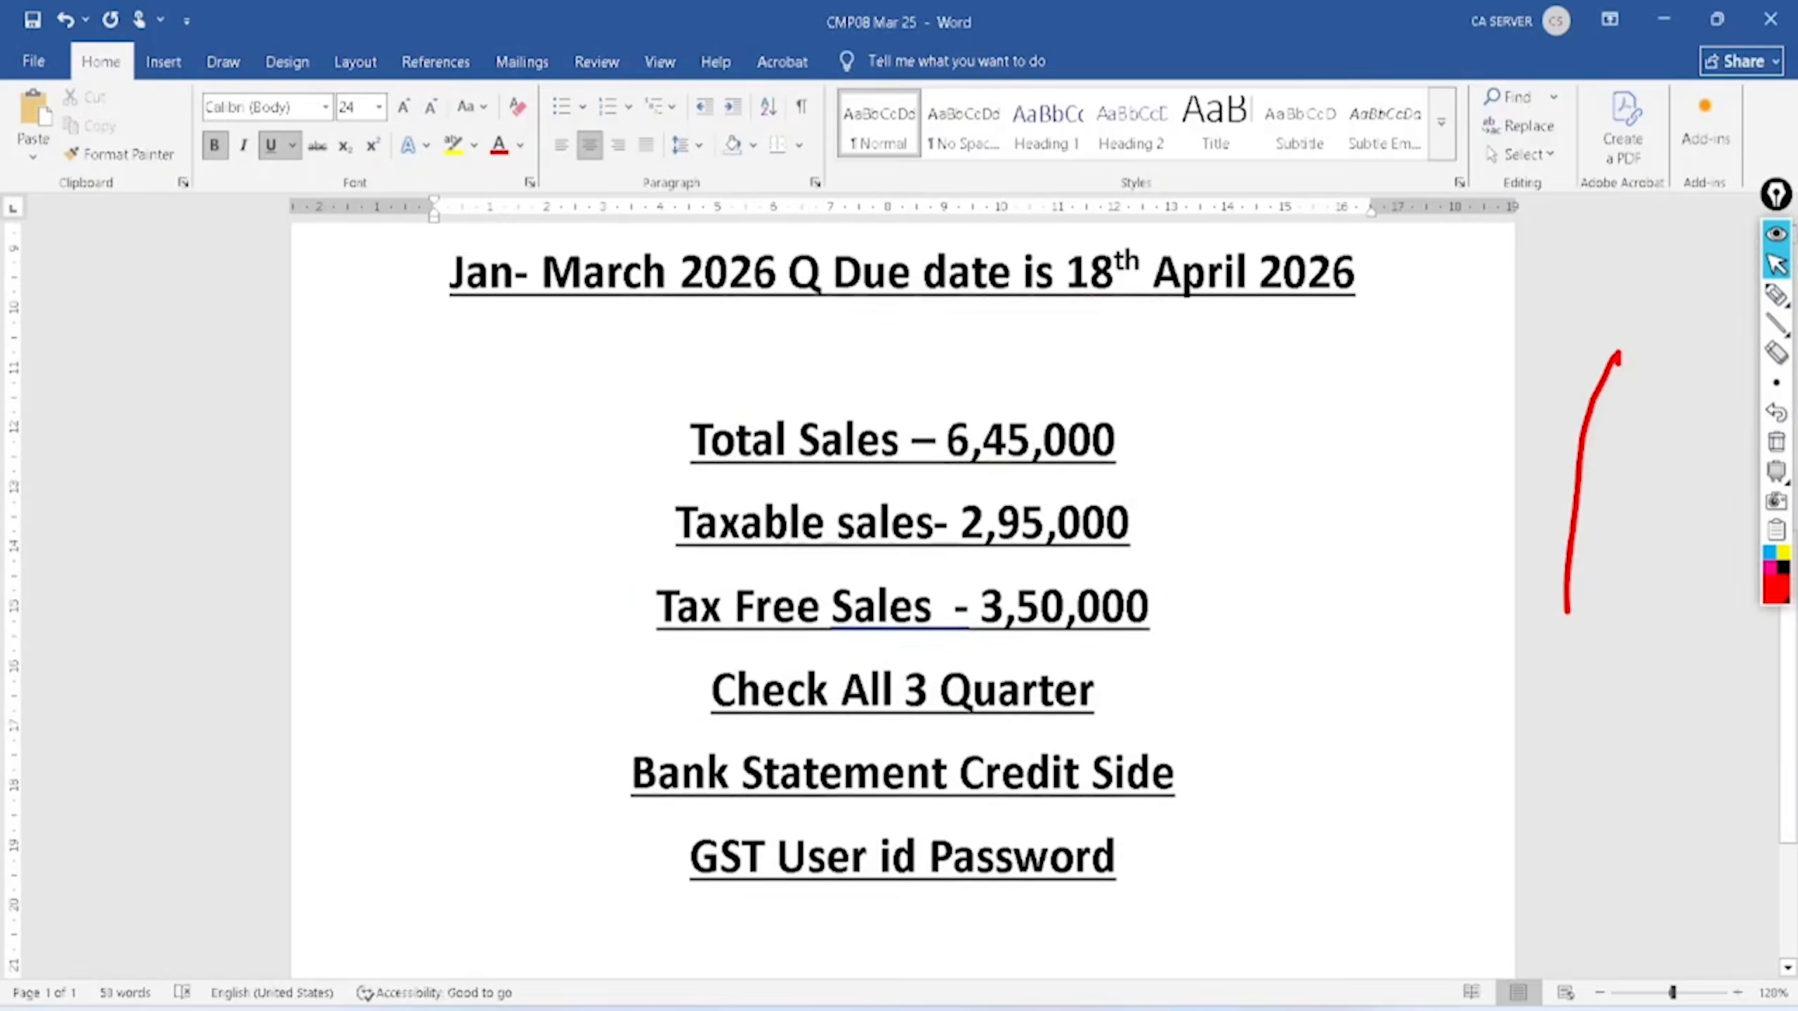
{"action": "scroll", "coordinate": [902, 602], "scroll_direction": "up", "scroll_amount": 2, "text": "ctrl"}
{"action": "left_click", "coordinate": [1777, 294]}
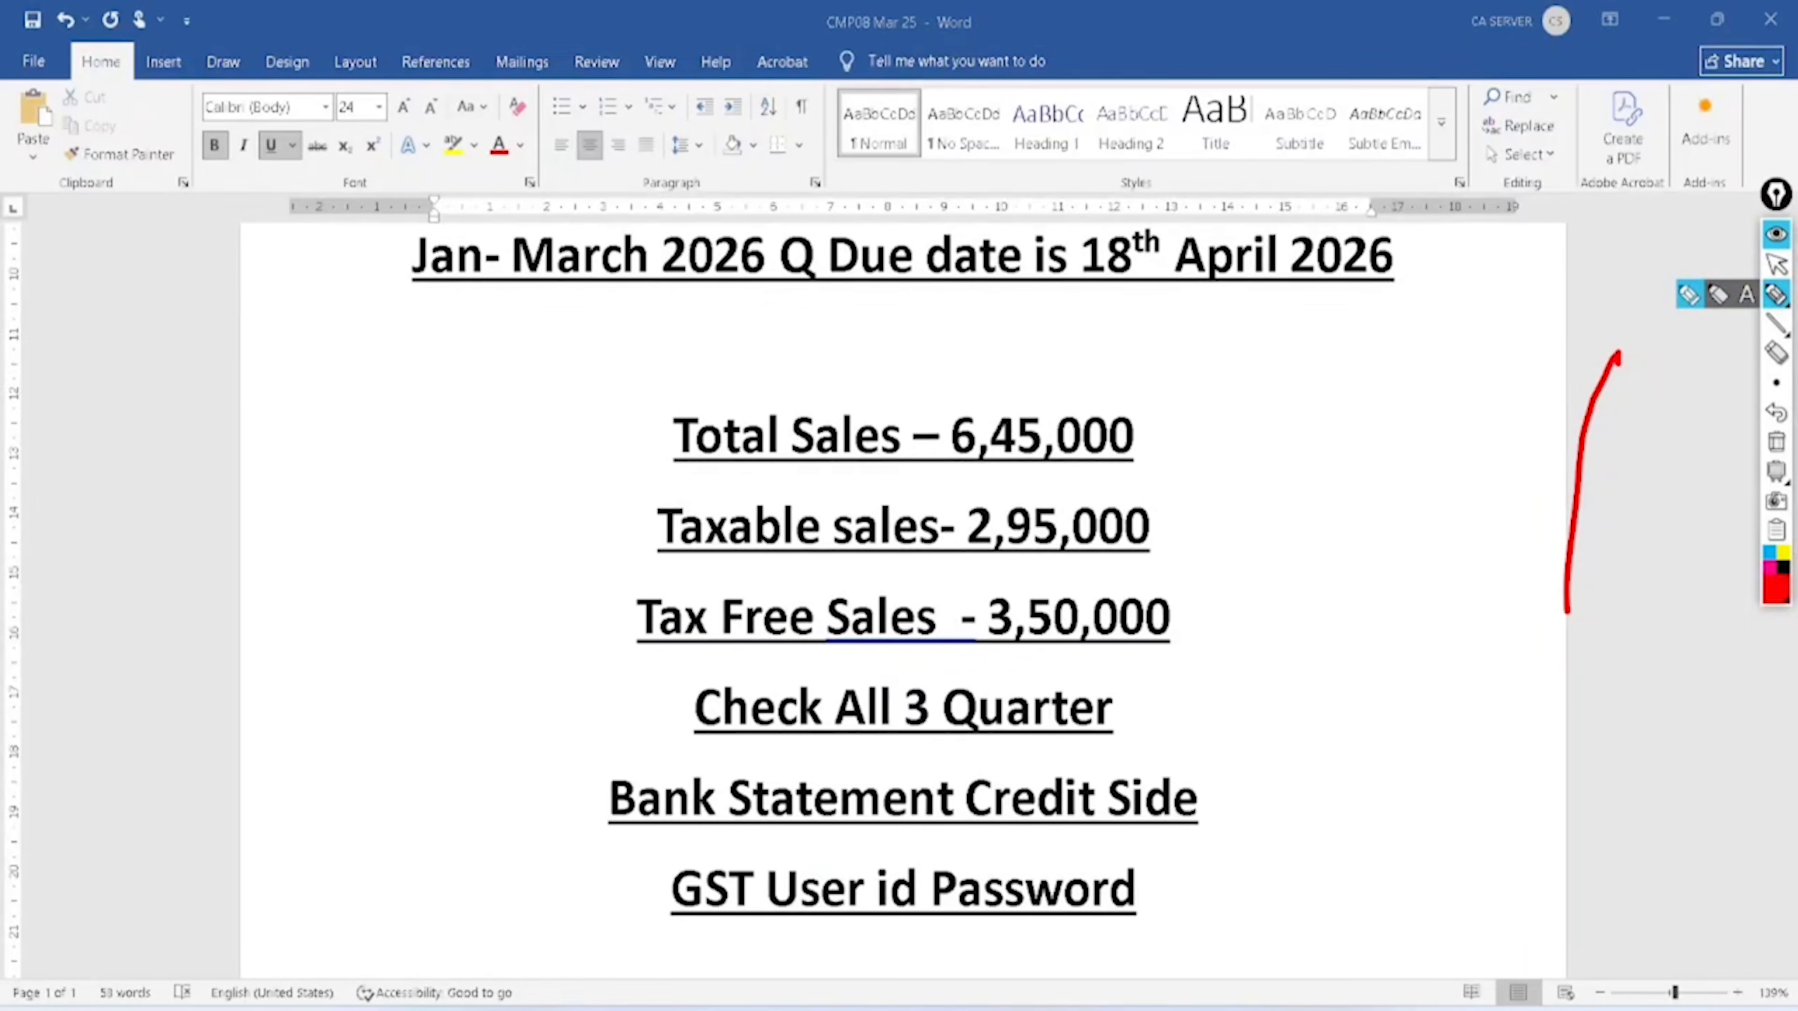
{"action": "mouse_move", "coordinate": [658, 468]}
{"action": "left_mouse_down"}
{"action": "mouse_move", "coordinate": [910, 490]}
{"action": "mouse_move", "coordinate": [1192, 415]}
{"action": "mouse_move", "coordinate": [699, 373]}
{"action": "mouse_move", "coordinate": [664, 469]}
{"action": "mouse_move", "coordinate": [534, 582]}
{"action": "mouse_move", "coordinate": [605, 660]}
{"action": "left_mouse_up"}
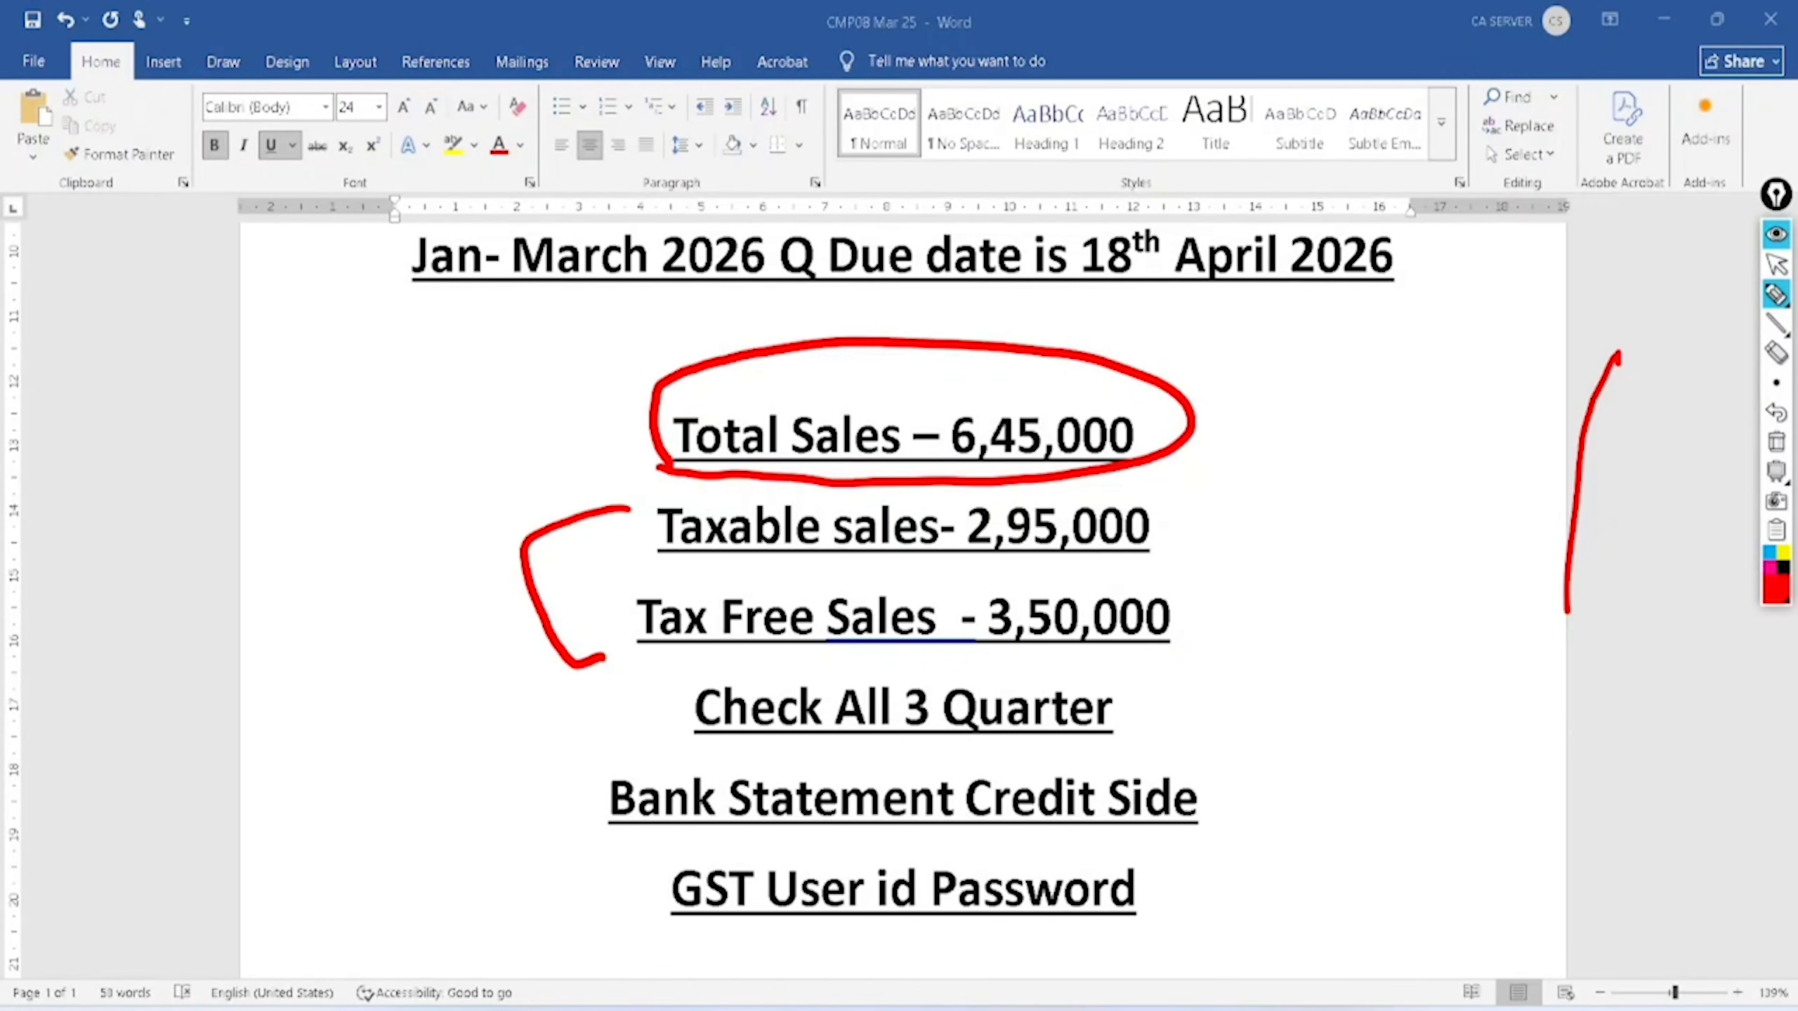
{"action": "mouse_move", "coordinate": [782, 485]}
{"action": "left_mouse_down"}
{"action": "mouse_move", "coordinate": [732, 567]}
{"action": "mouse_move", "coordinate": [791, 510]}
{"action": "left_mouse_up"}
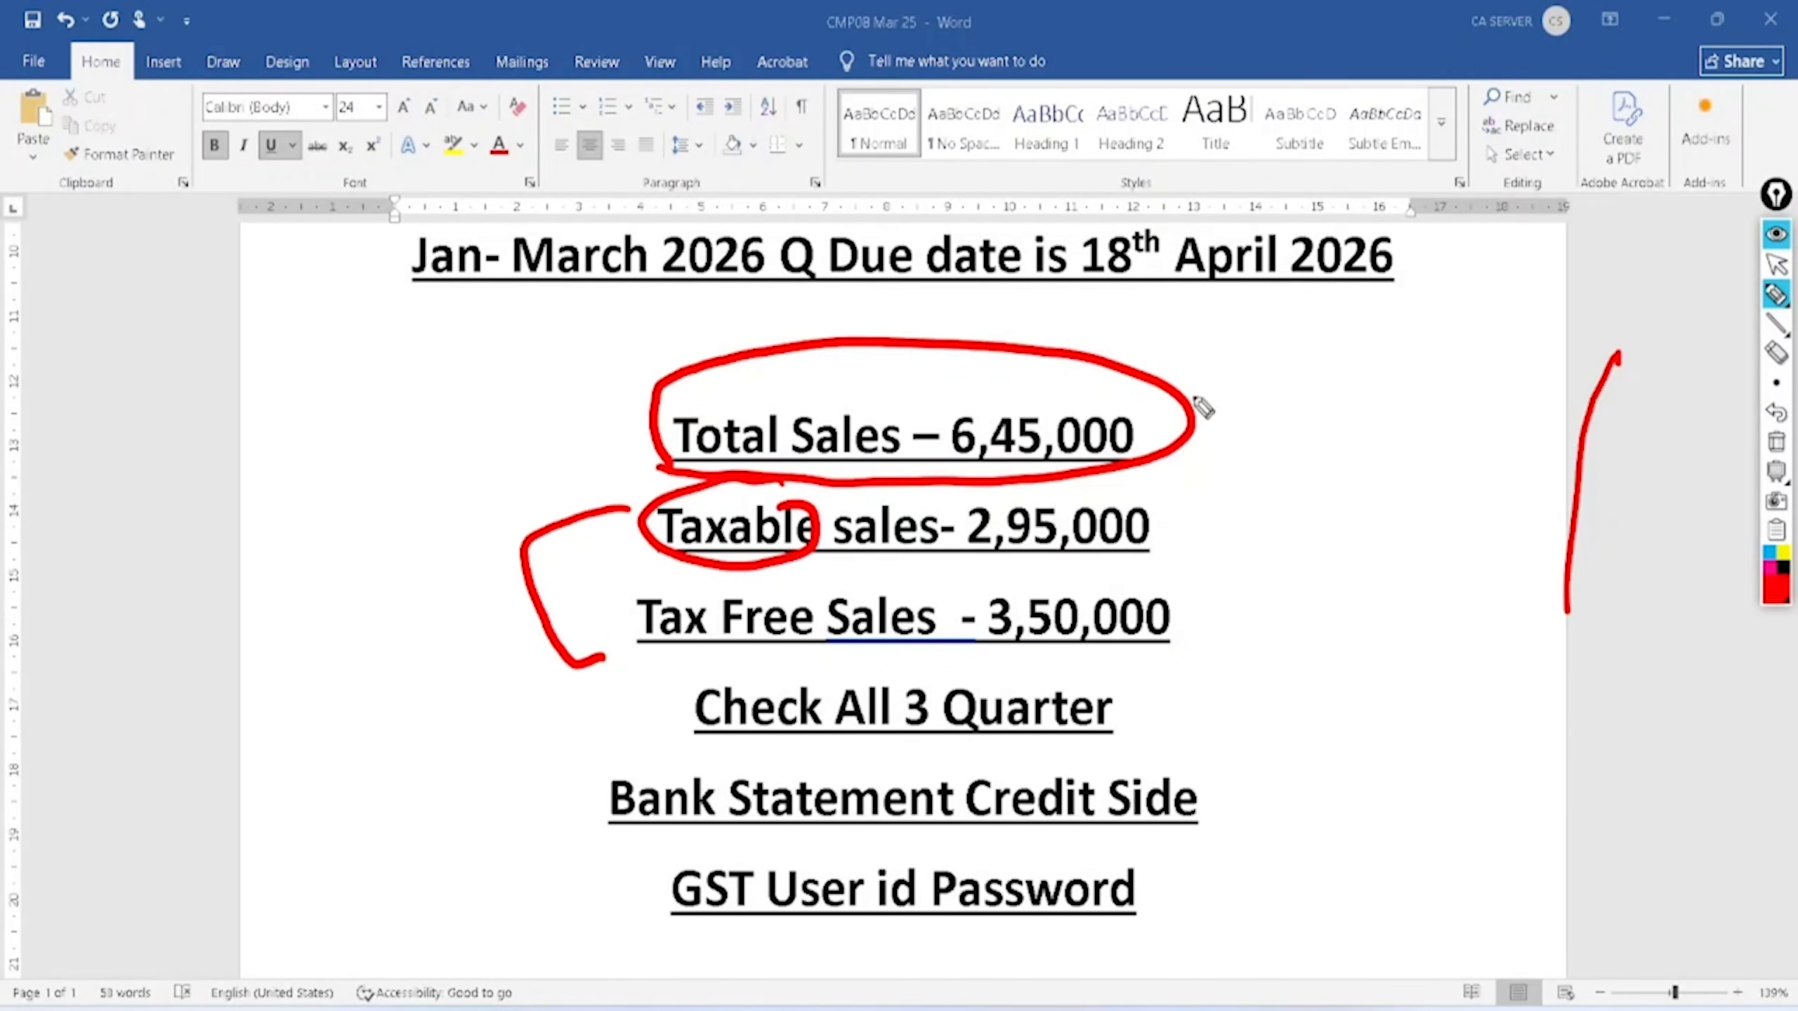
{"action": "left_click_drag", "start_coordinate": [1196, 412], "coordinate": [1330, 319]}
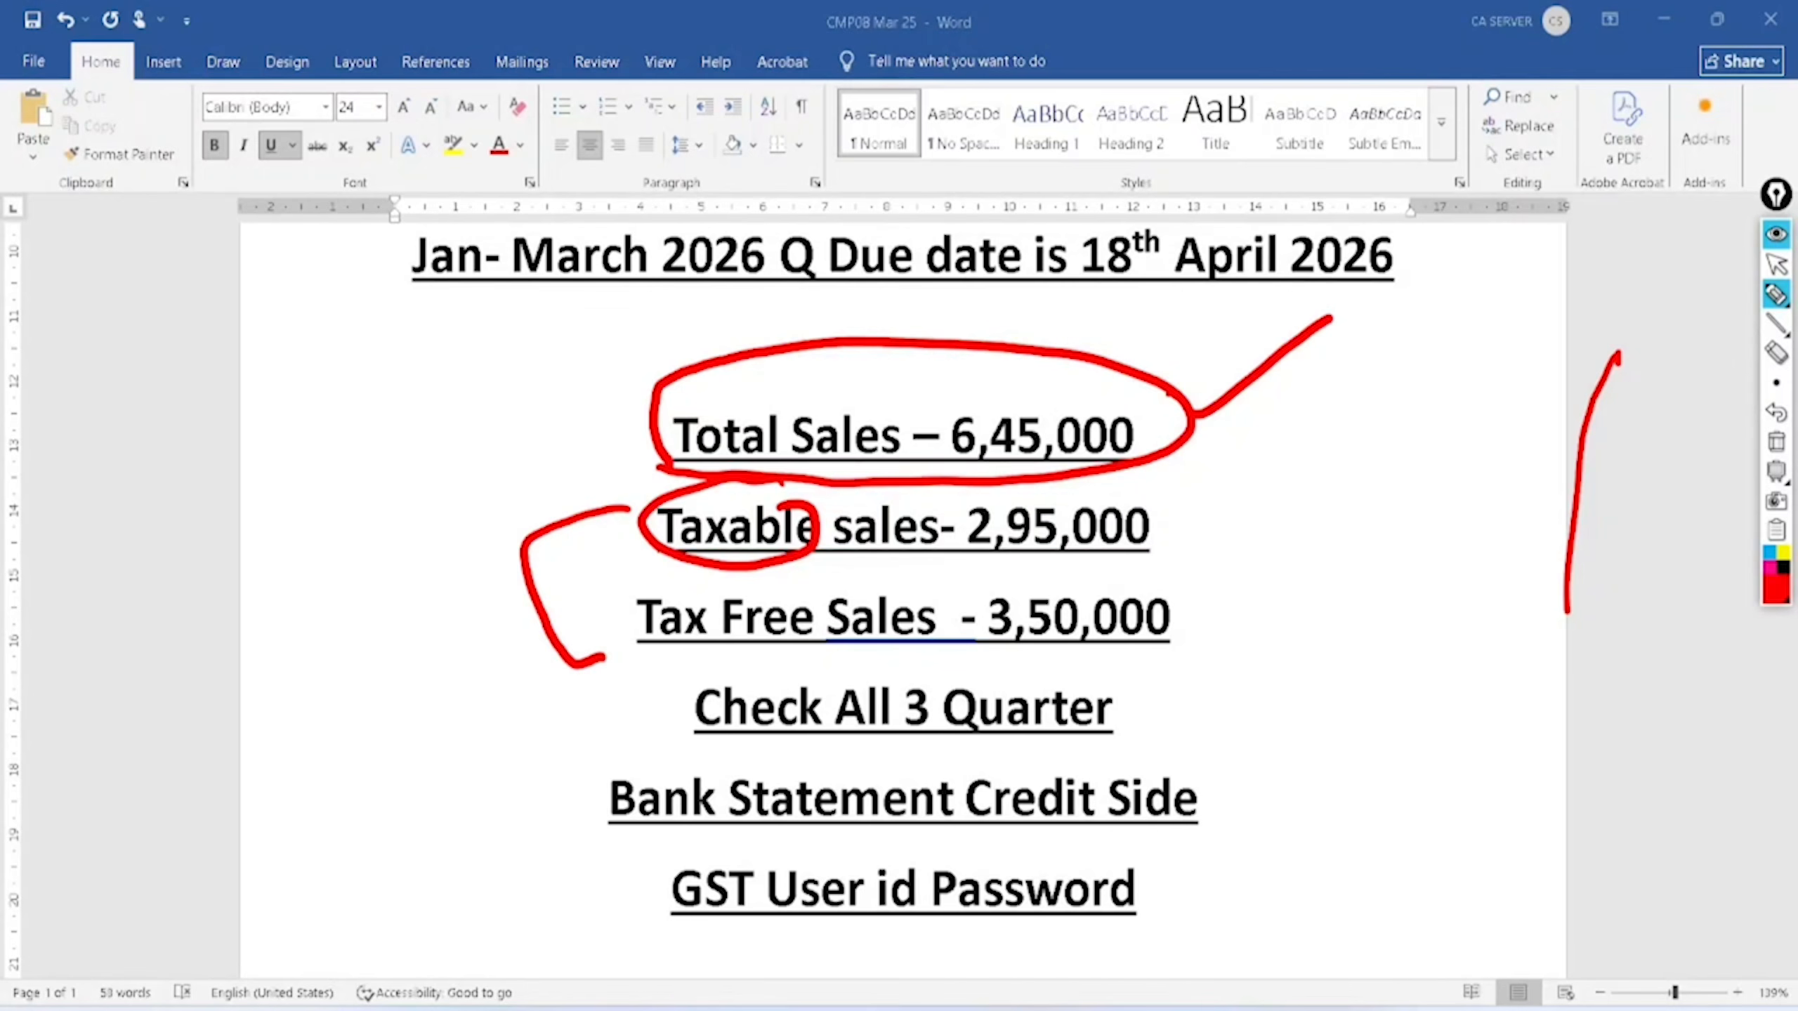
{"action": "mouse_move", "coordinate": [775, 571]}
{"action": "left_mouse_down"}
{"action": "mouse_move", "coordinate": [626, 623]}
{"action": "mouse_move", "coordinate": [821, 638]}
{"action": "mouse_move", "coordinate": [743, 594]}
{"action": "left_mouse_up"}
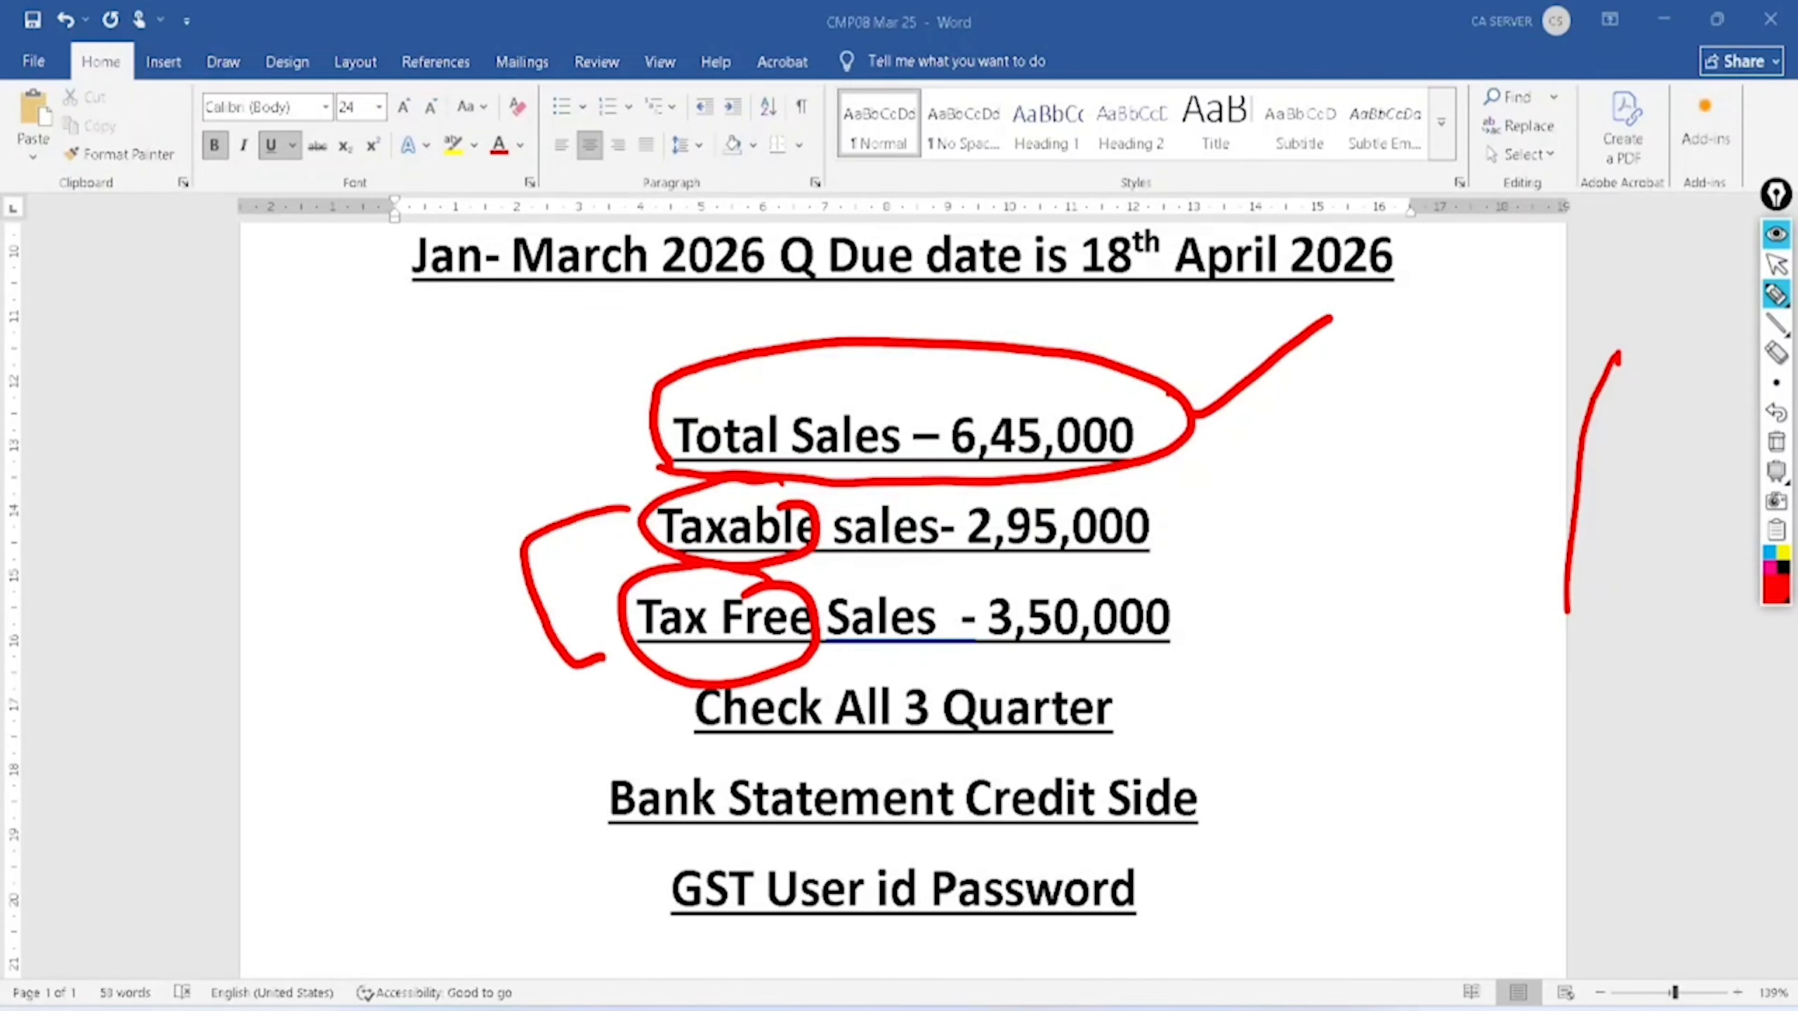
Step: Draw double check marks beside the taxable and tax-free sales lines and circle the 2,95,000 amount
{"action": "left_click_drag", "start_coordinate": [1166, 511], "coordinate": [1246, 455]}
{"action": "left_click_drag", "start_coordinate": [1188, 529], "coordinate": [1266, 465]}
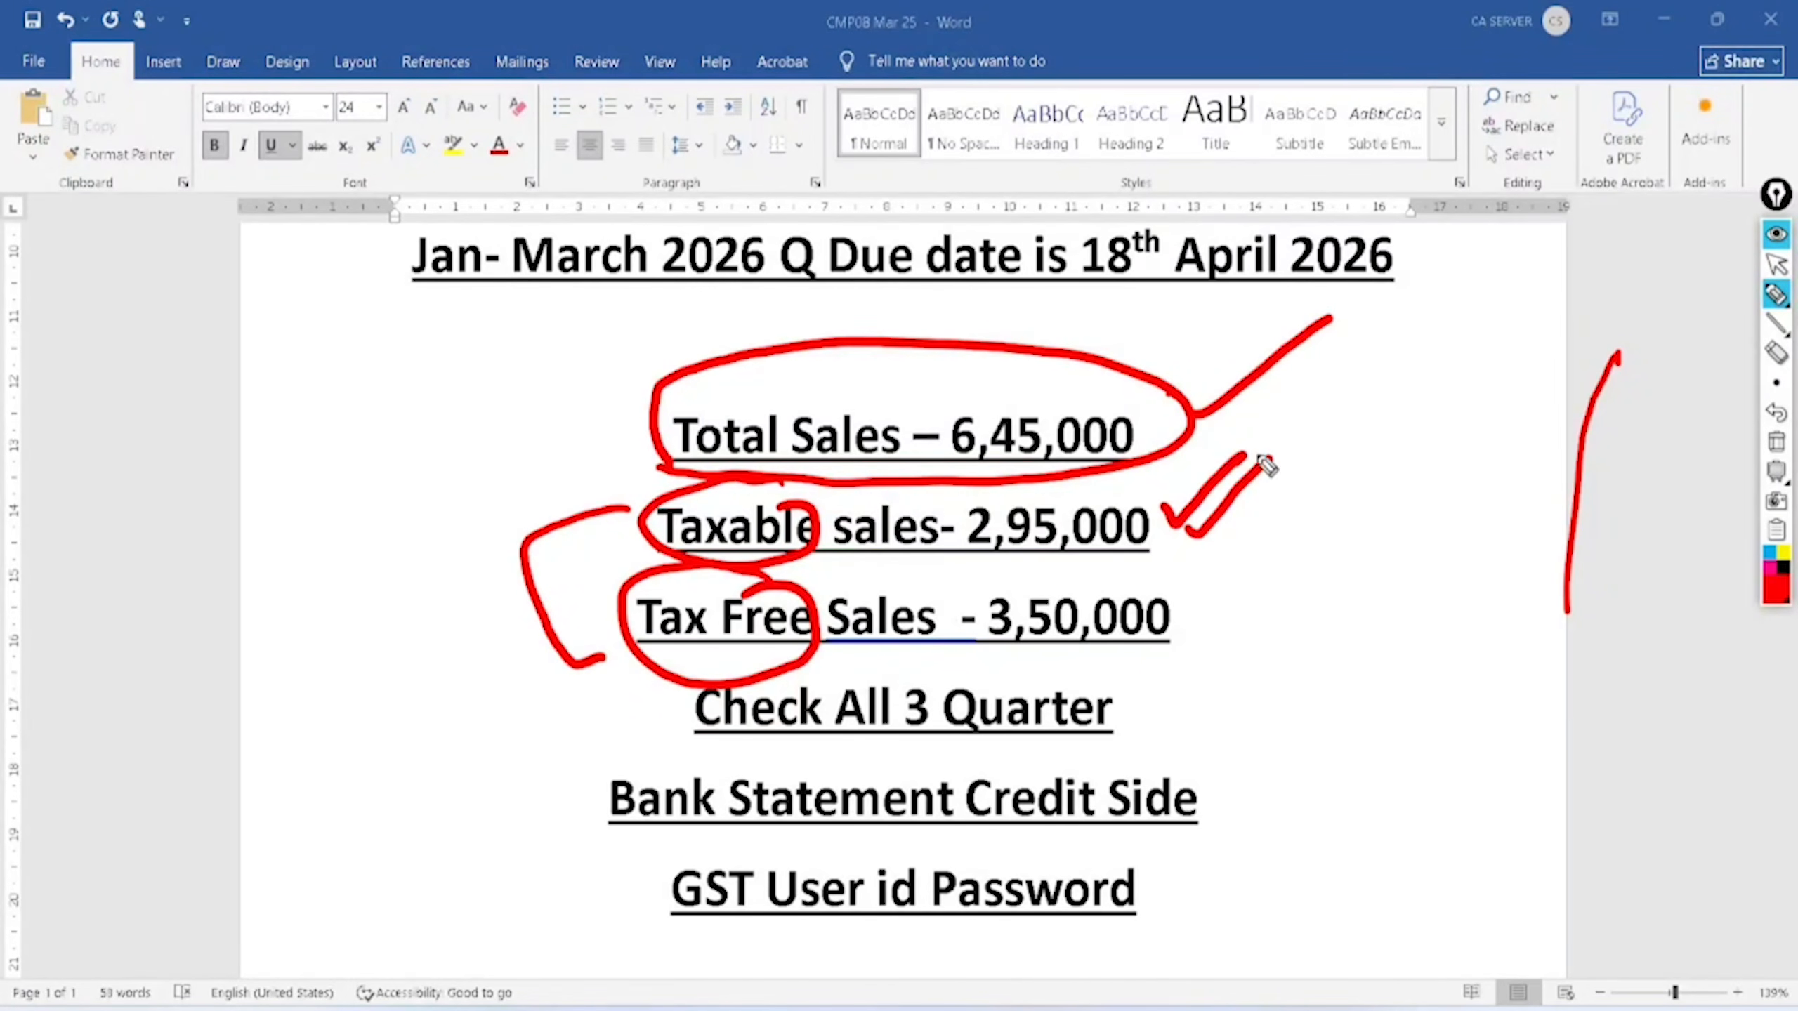
{"action": "left_click_drag", "start_coordinate": [1194, 585], "coordinate": [1274, 540]}
{"action": "left_click_drag", "start_coordinate": [1211, 623], "coordinate": [1302, 551]}
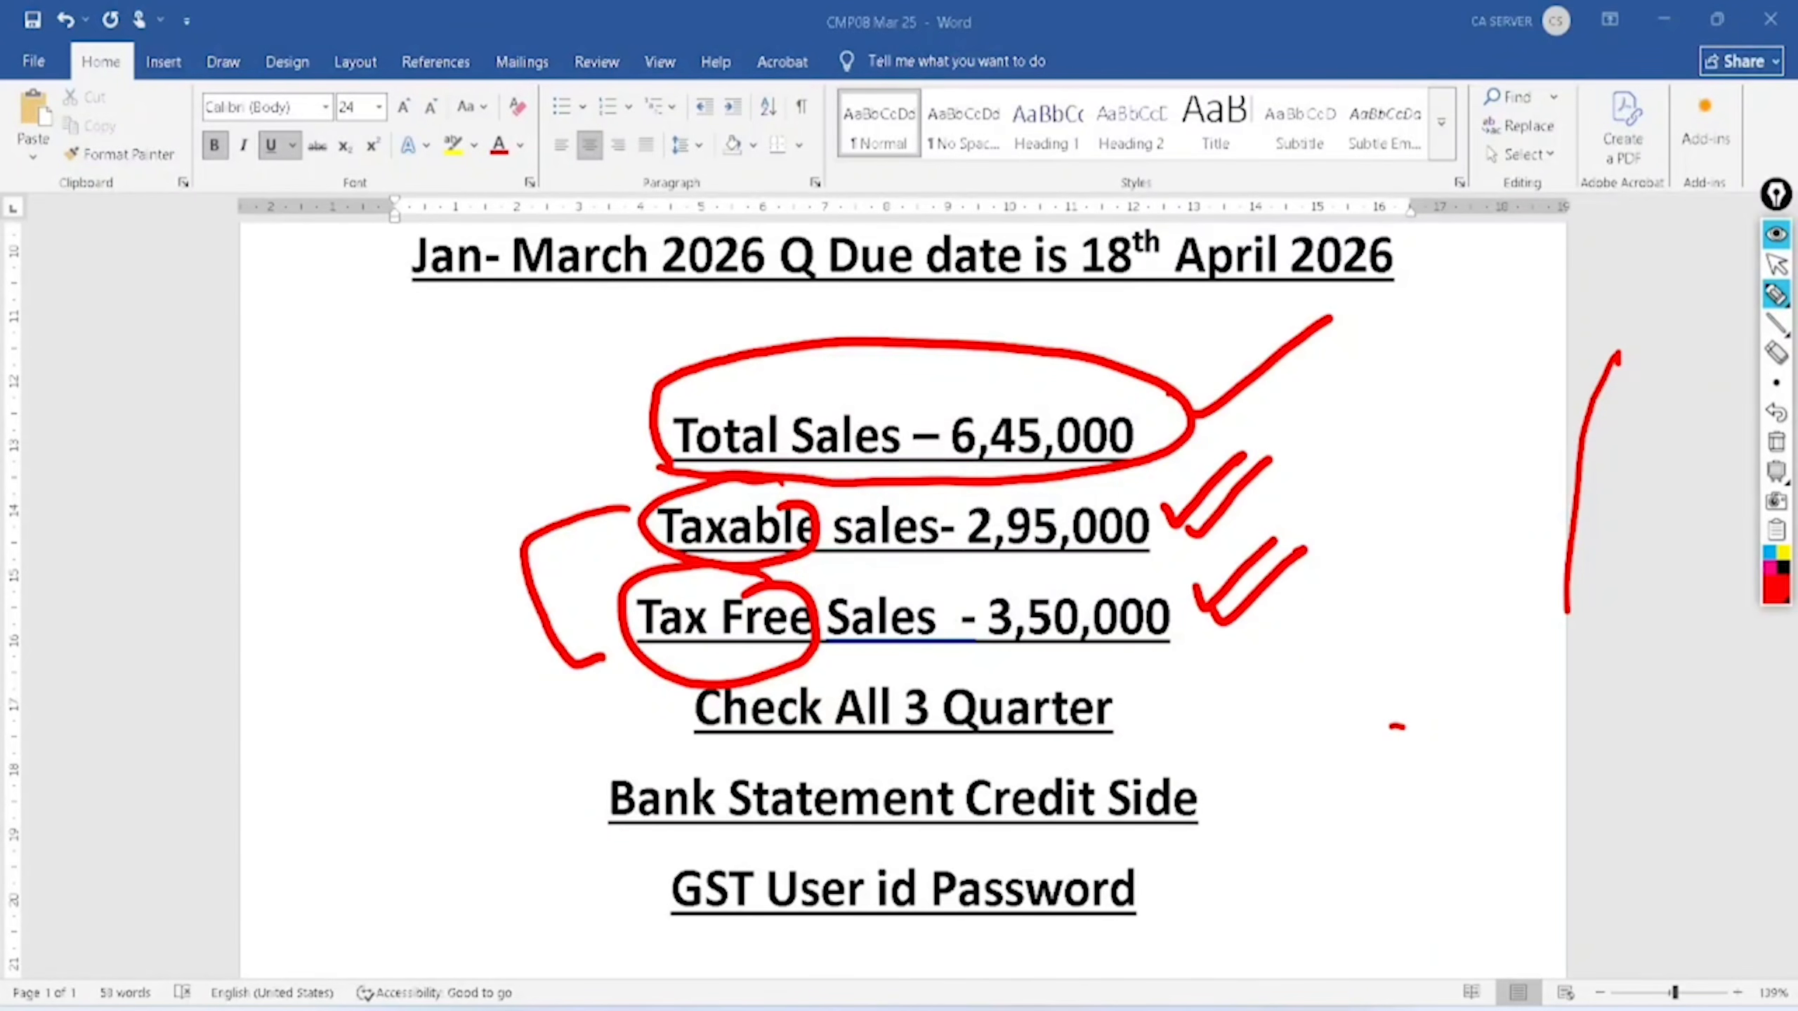
{"action": "mouse_move", "coordinate": [1107, 447]}
{"action": "left_mouse_down"}
{"action": "mouse_move", "coordinate": [1012, 464]}
{"action": "mouse_move", "coordinate": [1160, 567]}
{"action": "mouse_move", "coordinate": [1087, 487]}
{"action": "left_mouse_up"}
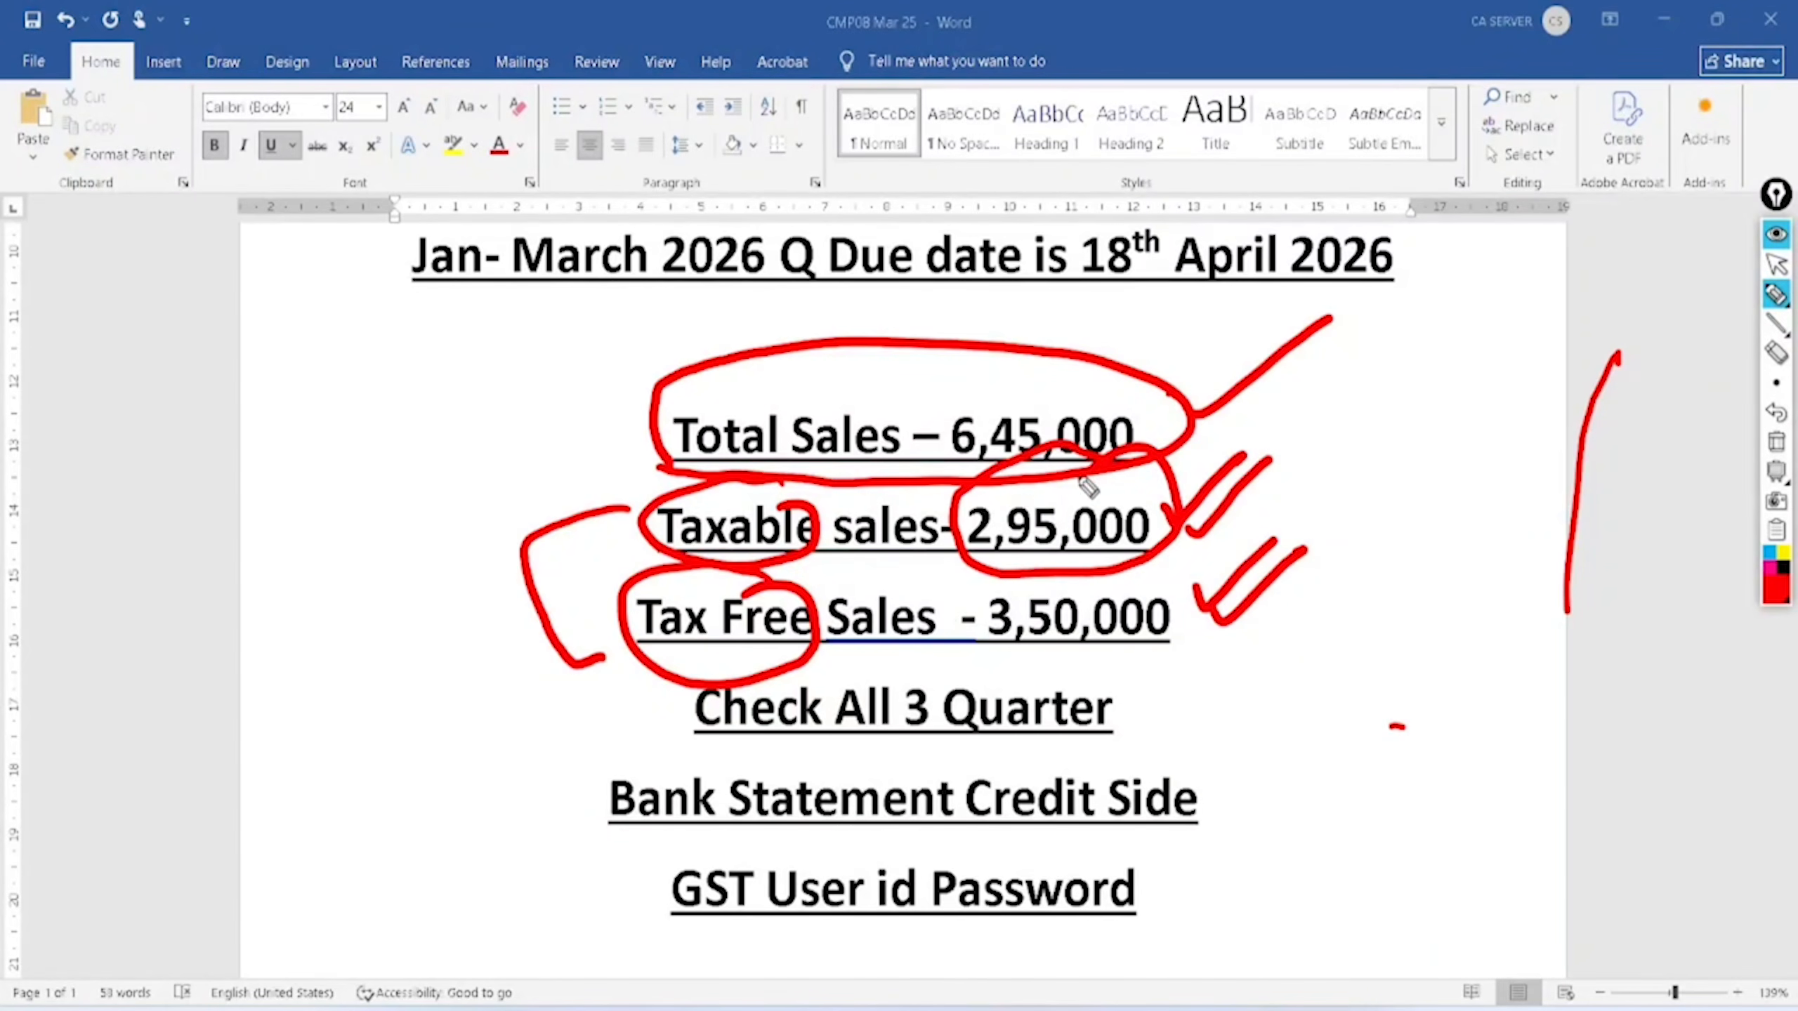
Step: Circle "Check All 3 Quarter", "Bank Statement Credit Side", "GST" and "User id" in red, and tick the "Check All 3 Quarter" line
{"action": "mouse_move", "coordinate": [1132, 665]}
{"action": "left_mouse_down"}
{"action": "mouse_move", "coordinate": [835, 669]}
{"action": "mouse_move", "coordinate": [1019, 778]}
{"action": "mouse_move", "coordinate": [1077, 669]}
{"action": "left_mouse_up"}
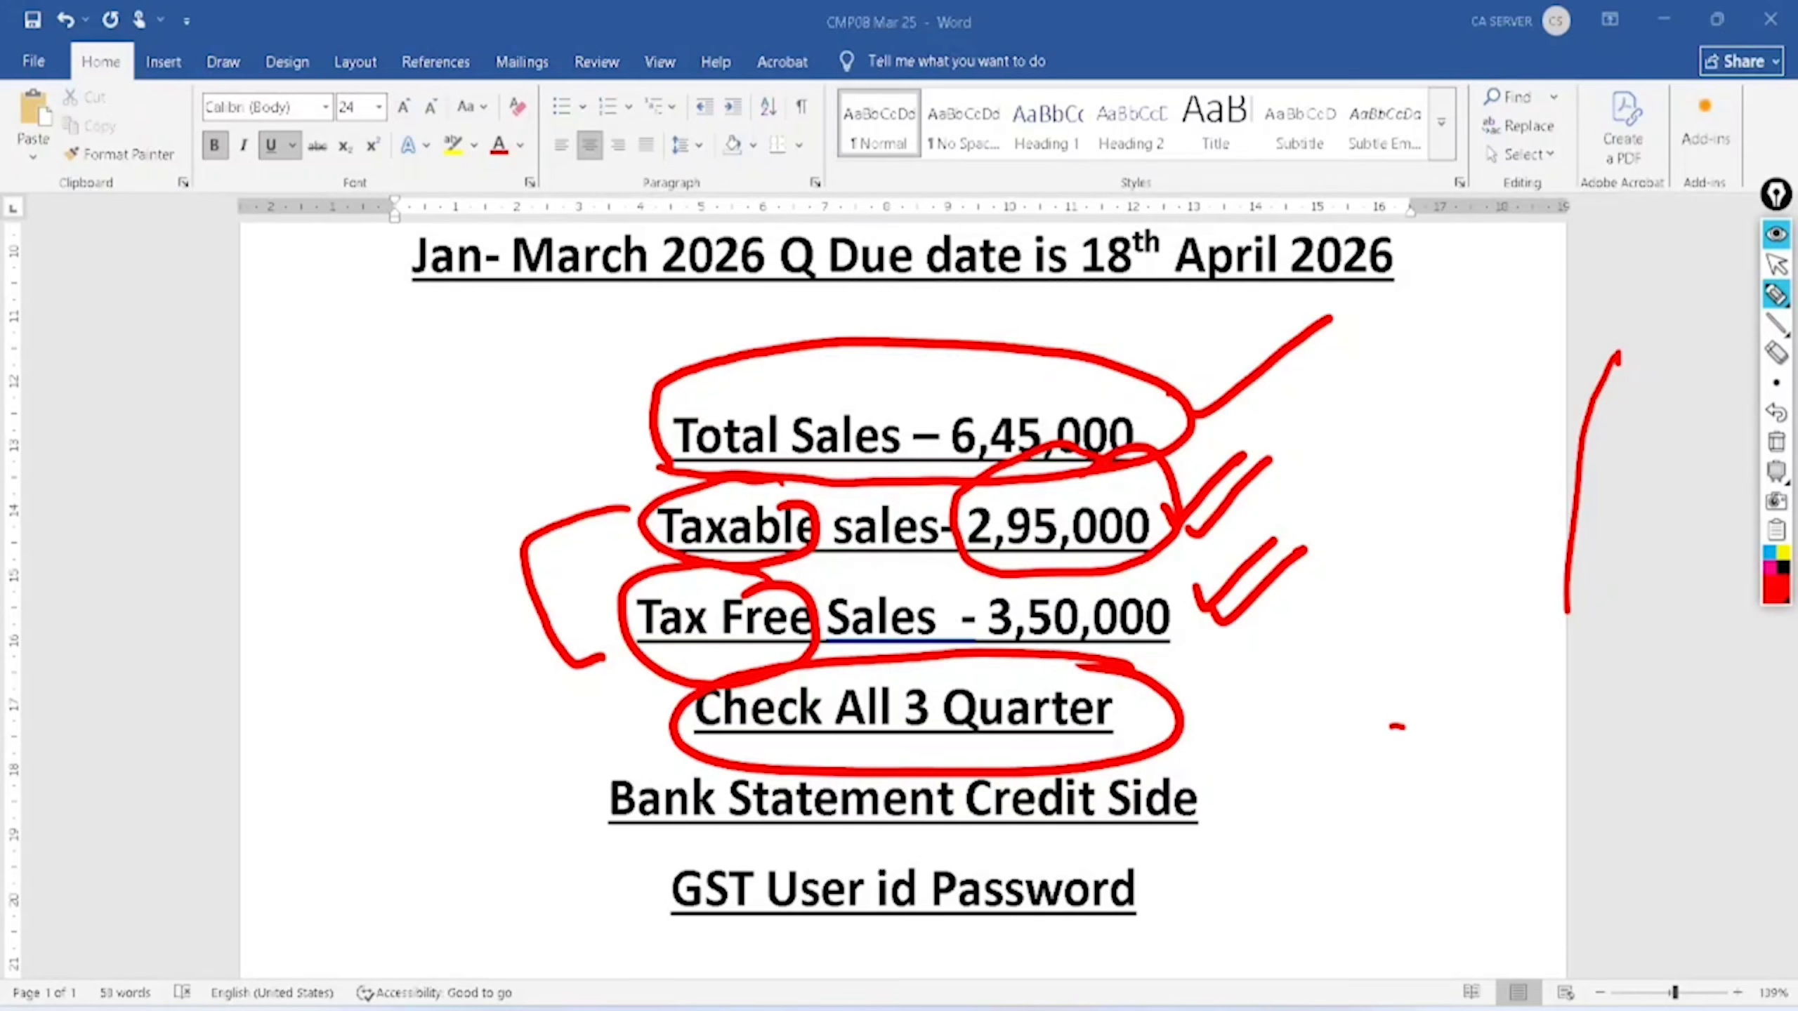
{"action": "mouse_move", "coordinate": [581, 847]}
{"action": "left_mouse_down"}
{"action": "mouse_move", "coordinate": [946, 872]}
{"action": "mouse_move", "coordinate": [1150, 768]}
{"action": "mouse_move", "coordinate": [609, 789]}
{"action": "mouse_move", "coordinate": [617, 853]}
{"action": "left_mouse_up"}
{"action": "mouse_move", "coordinate": [1184, 726]}
{"action": "left_mouse_down"}
{"action": "mouse_move", "coordinate": [1256, 713]}
{"action": "mouse_move", "coordinate": [1325, 660]}
{"action": "left_mouse_up"}
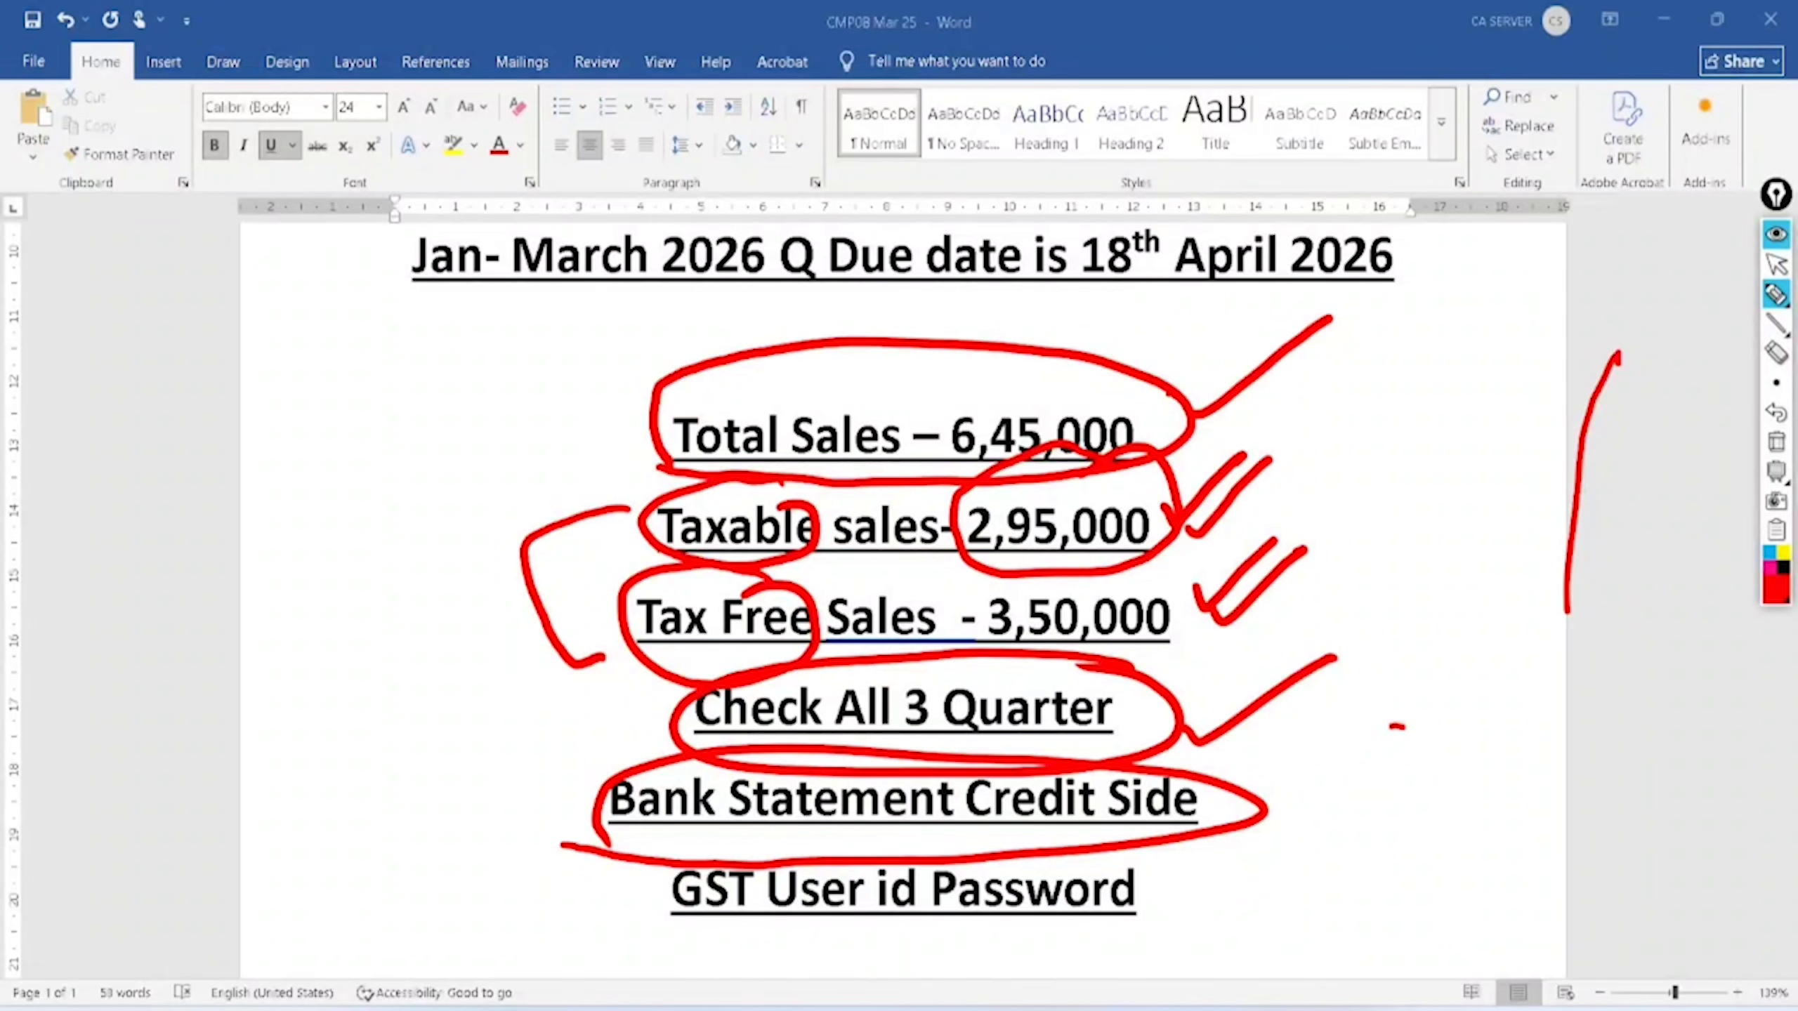
{"action": "mouse_move", "coordinate": [732, 828]}
{"action": "left_mouse_down"}
{"action": "mouse_move", "coordinate": [641, 949]}
{"action": "mouse_move", "coordinate": [735, 834]}
{"action": "left_mouse_up"}
{"action": "mouse_move", "coordinate": [860, 818]}
{"action": "left_mouse_down"}
{"action": "mouse_move", "coordinate": [885, 981]}
{"action": "mouse_move", "coordinate": [818, 835]}
{"action": "left_mouse_up"}
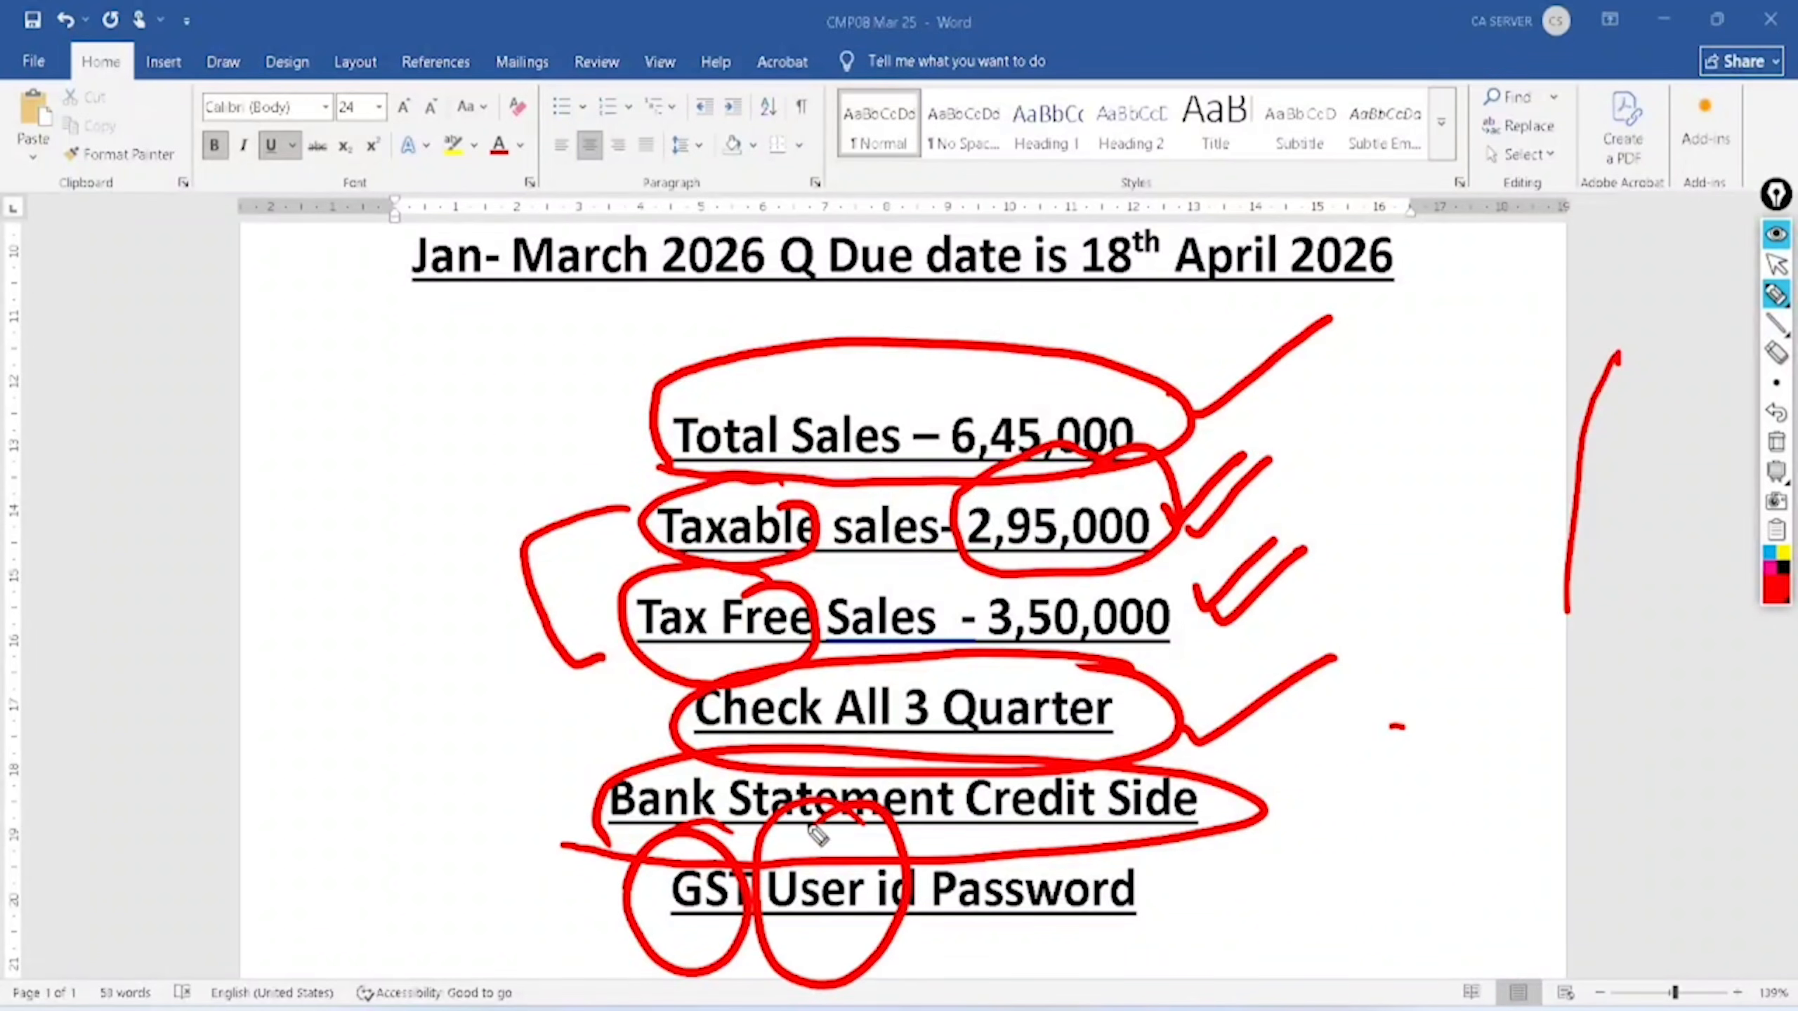
Step: Clear all red markings, switch to Chrome and open the gst.gov.in website
{"action": "left_click", "coordinate": [1777, 264]}
{"action": "left_click", "coordinate": [1776, 441]}
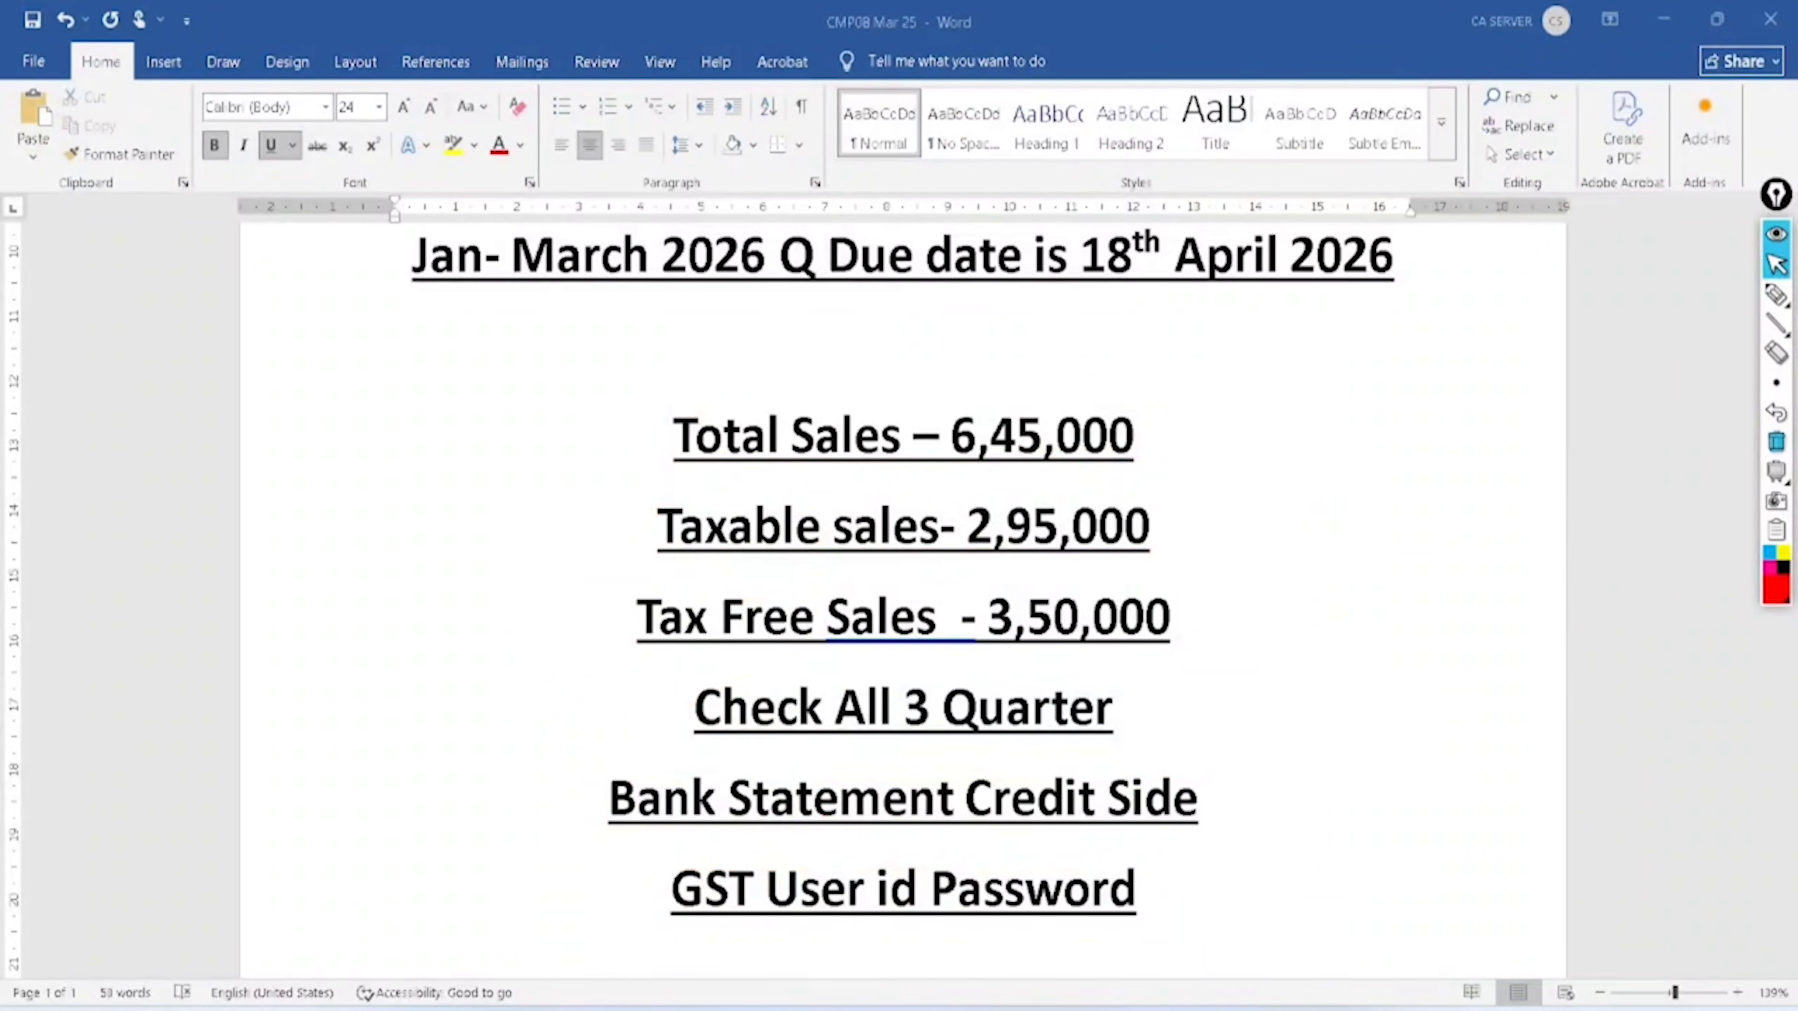
{"action": "left_click", "coordinate": [470, 920]}
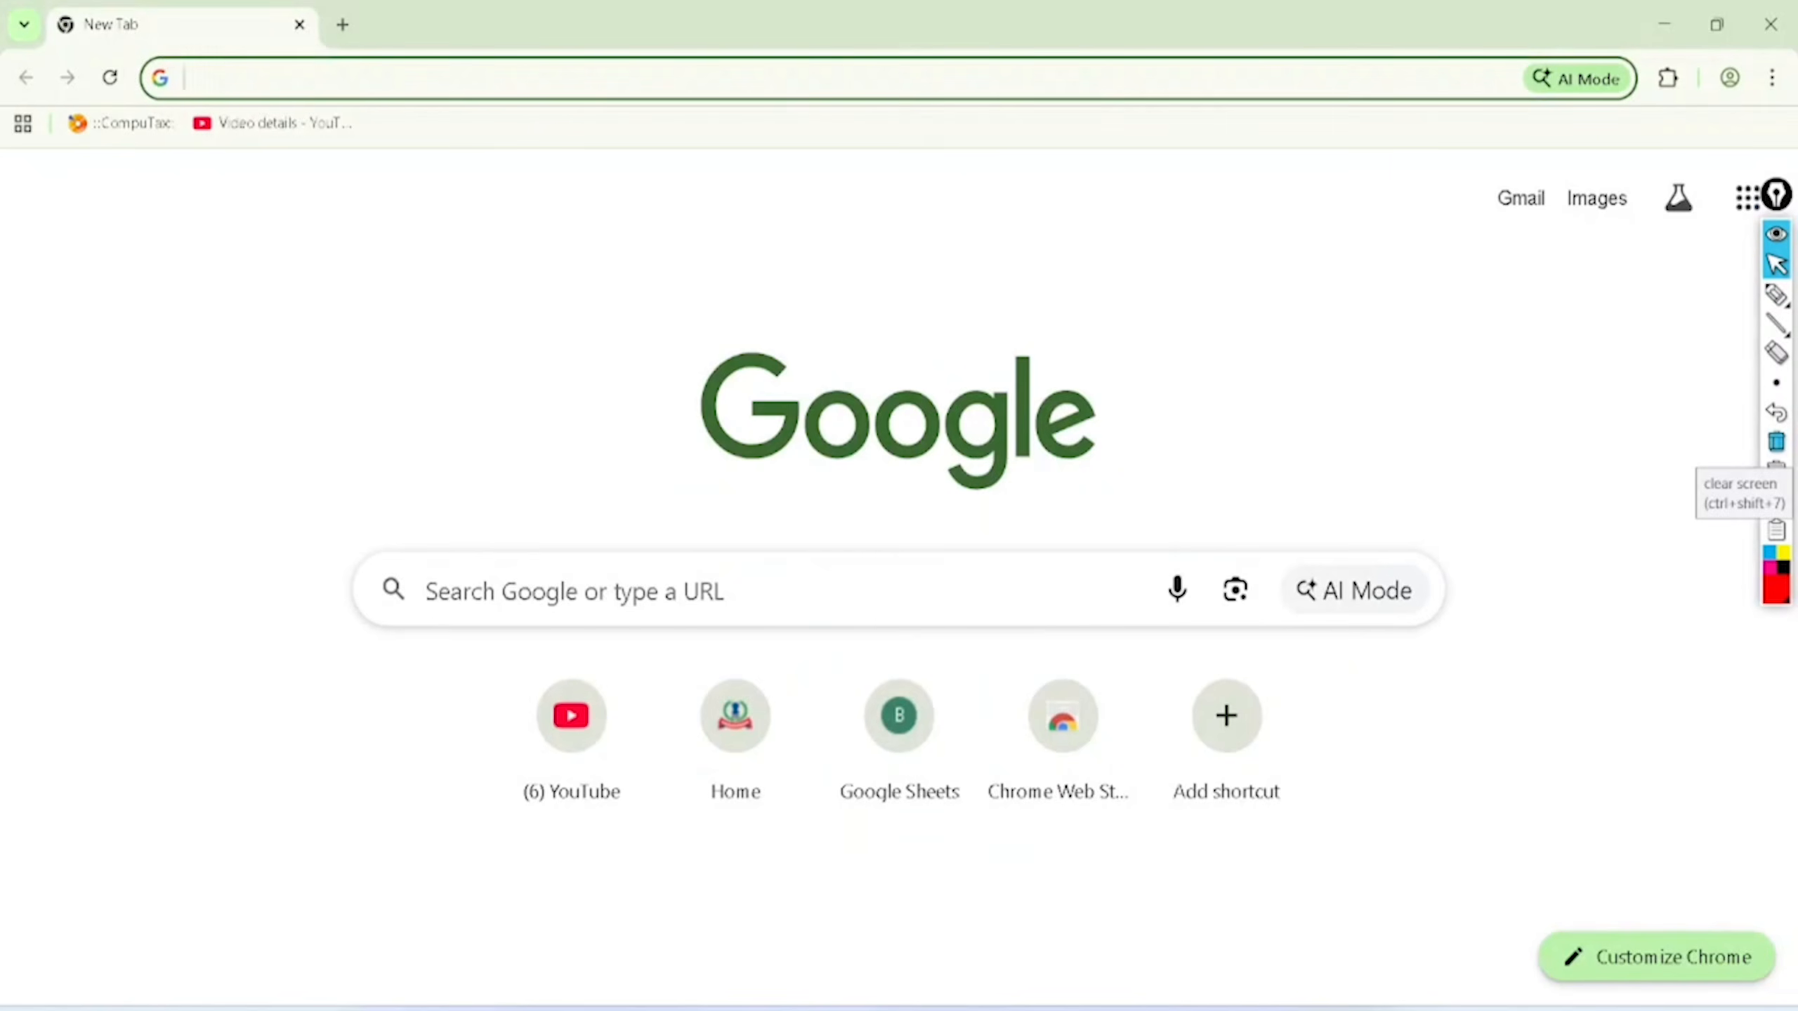
{"action": "type", "text": "g"}
{"action": "key", "text": "Return"}
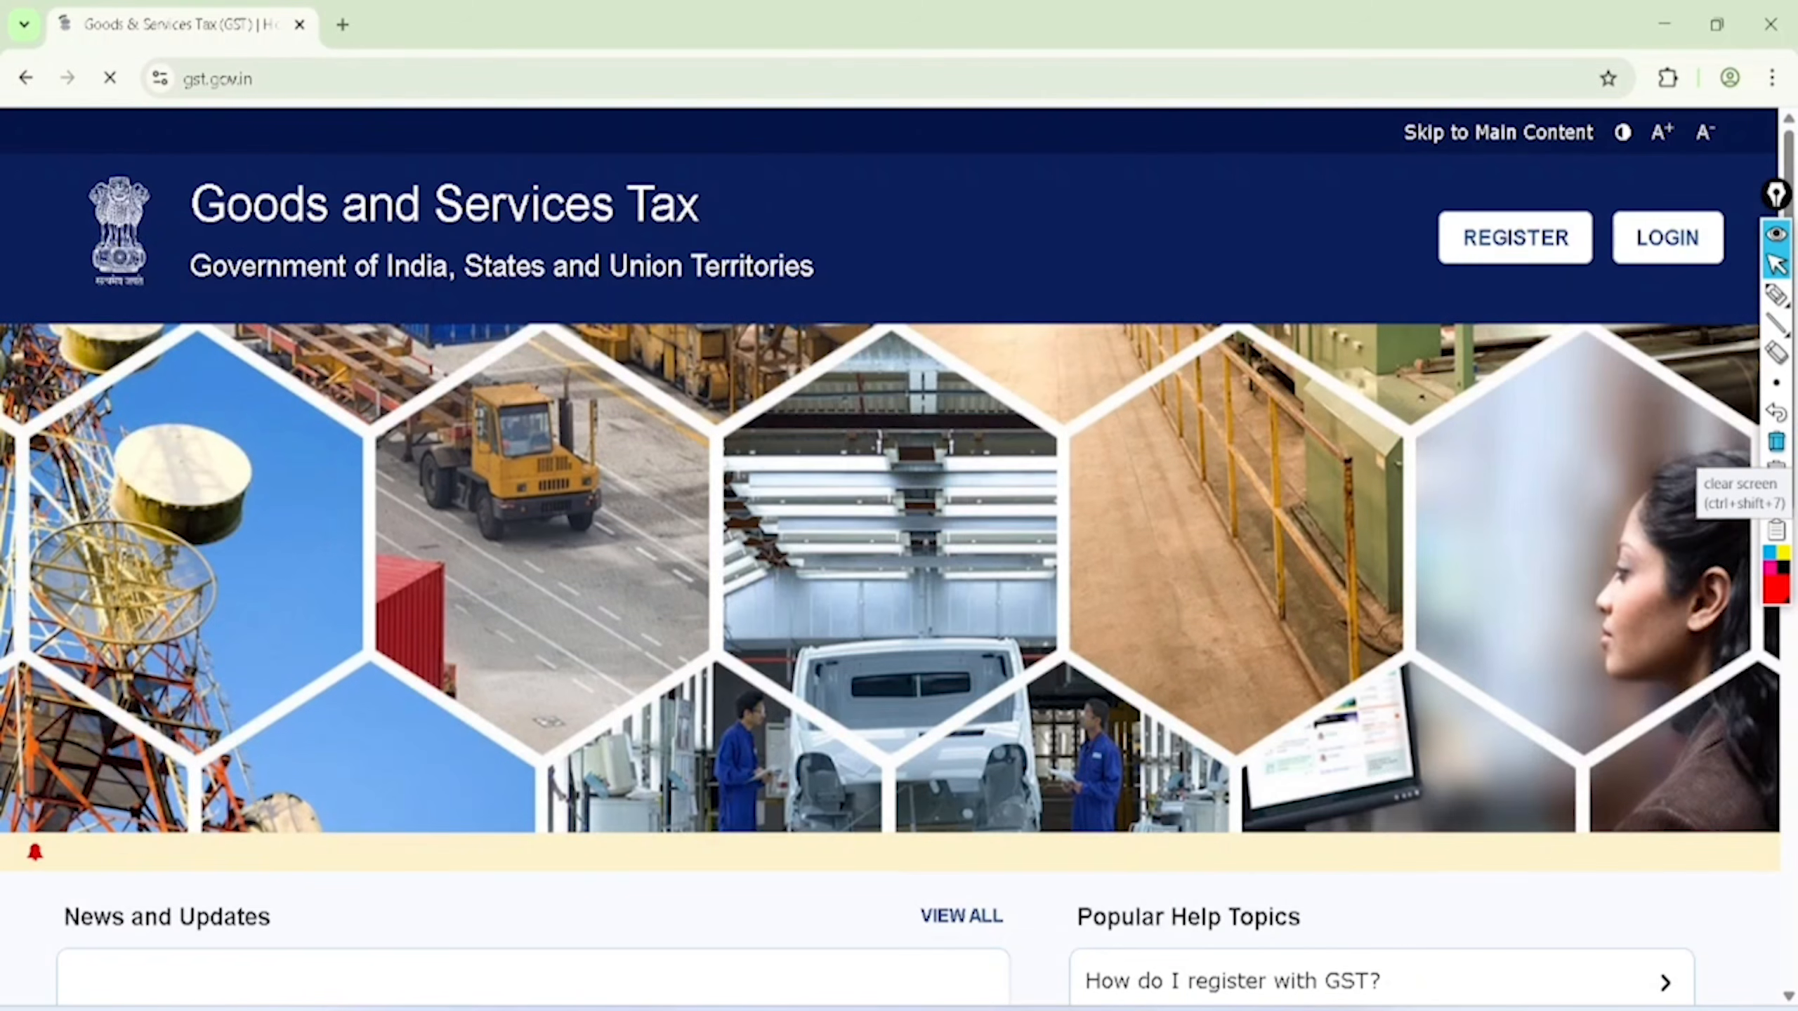
Step: Circle the gst.gov.in address in red and mark the REGISTER and LOGIN options on the GST home page
{"action": "left_click", "coordinate": [1776, 294]}
{"action": "mouse_move", "coordinate": [230, 56]}
{"action": "left_mouse_down"}
{"action": "mouse_move", "coordinate": [146, 124]}
{"action": "mouse_move", "coordinate": [181, 32]}
{"action": "left_mouse_up"}
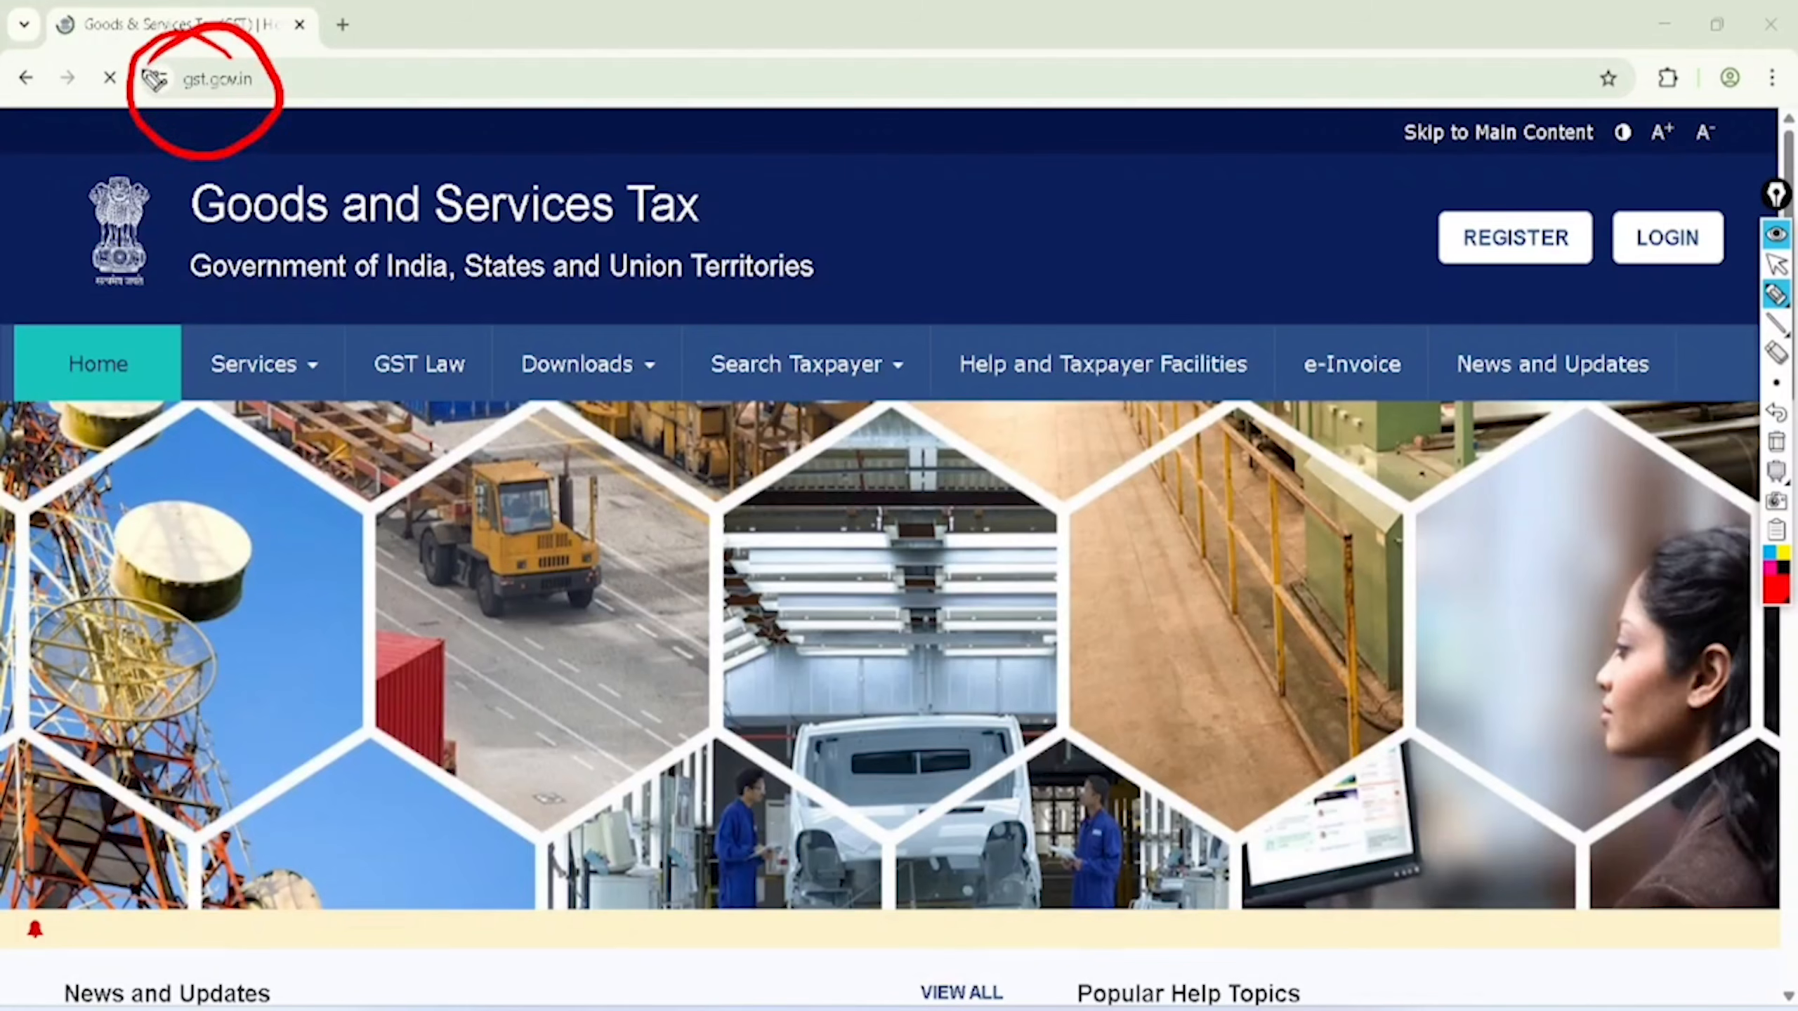
{"action": "mouse_move", "coordinate": [1472, 208]}
{"action": "left_mouse_down"}
{"action": "mouse_move", "coordinate": [1572, 128]}
{"action": "mouse_move", "coordinate": [1475, 330]}
{"action": "mouse_move", "coordinate": [1532, 135]}
{"action": "left_mouse_up"}
{"action": "mouse_move", "coordinate": [1713, 173]}
{"action": "left_mouse_down"}
{"action": "mouse_move", "coordinate": [1627, 183]}
{"action": "mouse_move", "coordinate": [1745, 276]}
{"action": "mouse_move", "coordinate": [1691, 170]}
{"action": "left_mouse_up"}
{"action": "left_click", "coordinate": [1777, 264]}
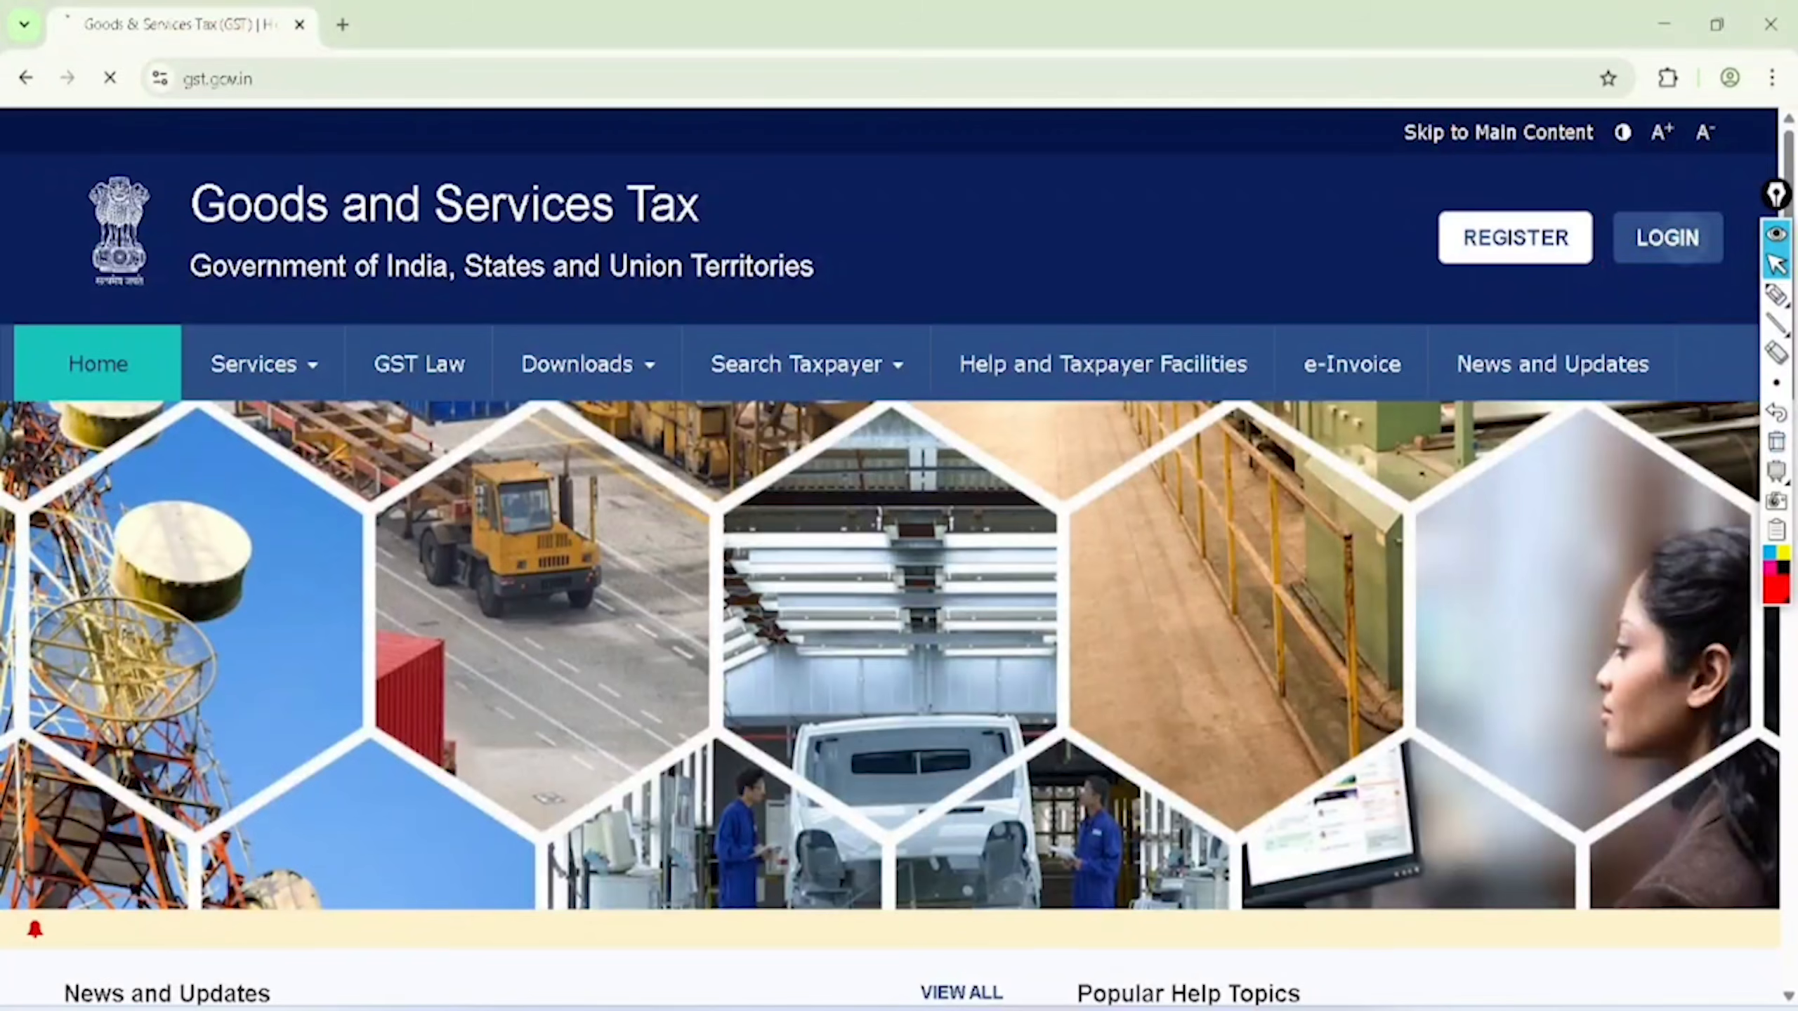
Step: Open the GST portal's login page and enter "f" as the username so that the captcha field loads
{"action": "left_click", "coordinate": [1668, 237]}
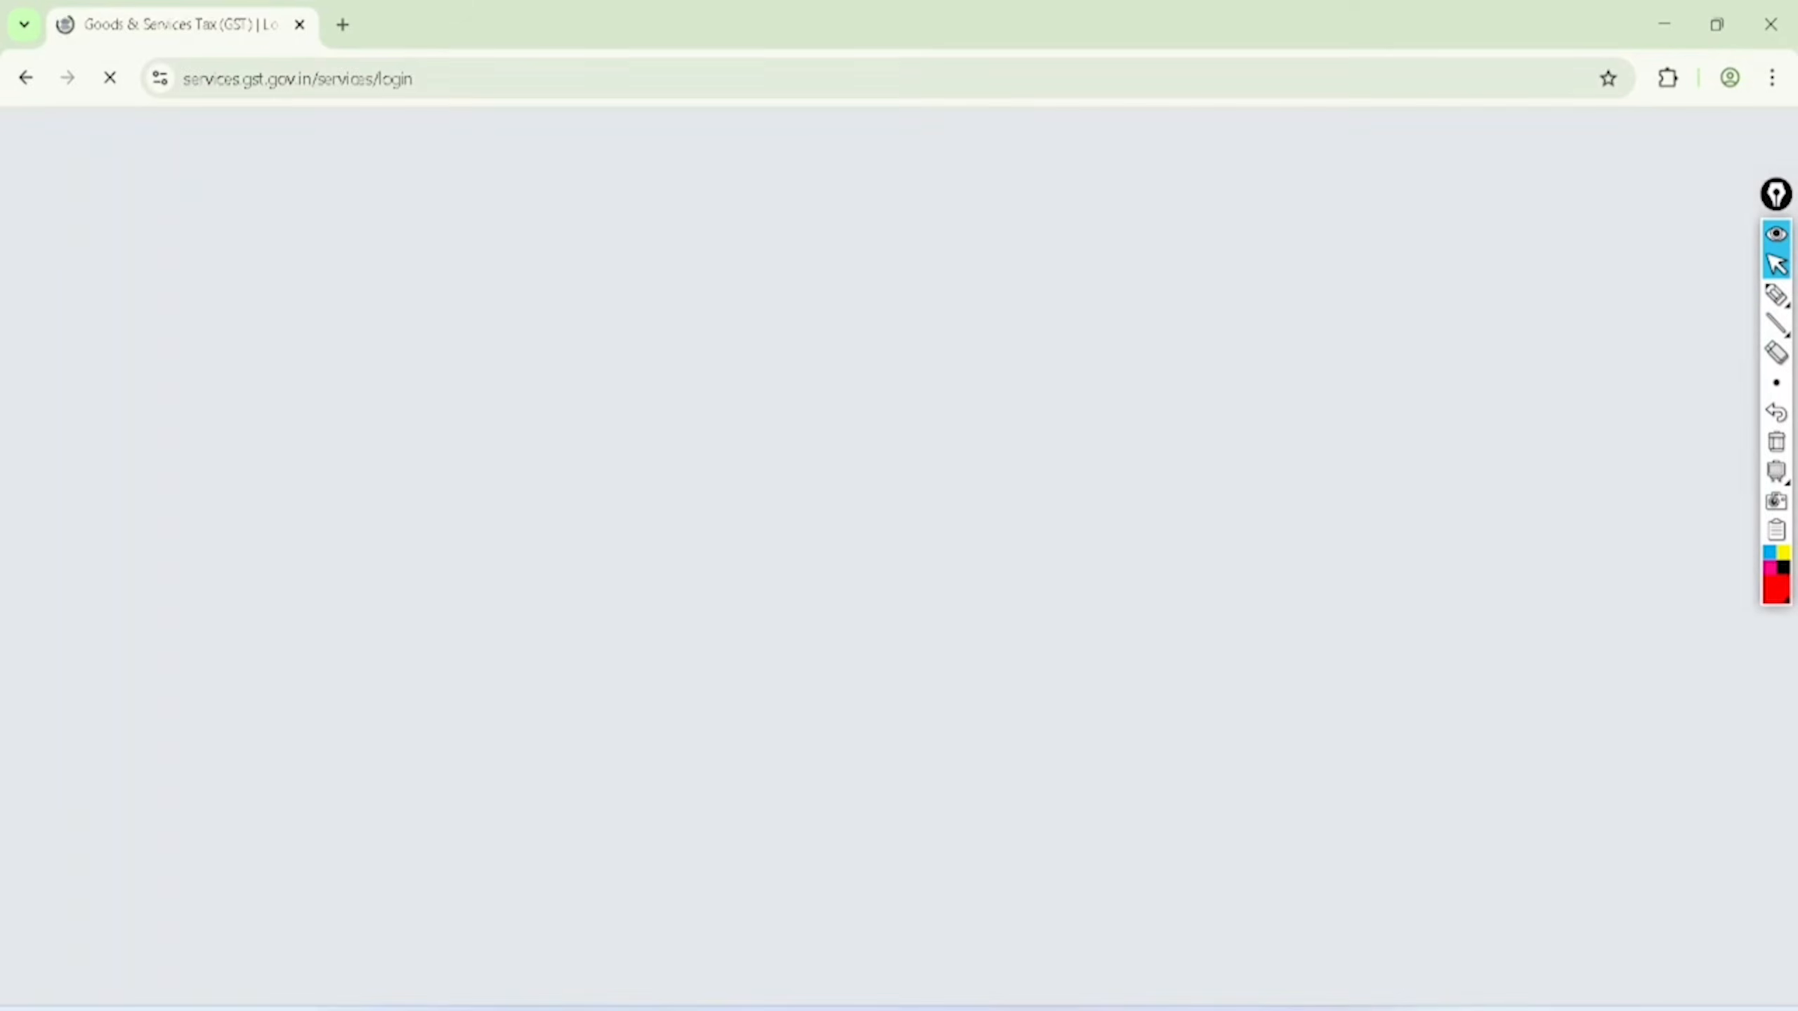
{"action": "scroll", "coordinate": [891, 552], "scroll_direction": "down", "scroll_amount": 2}
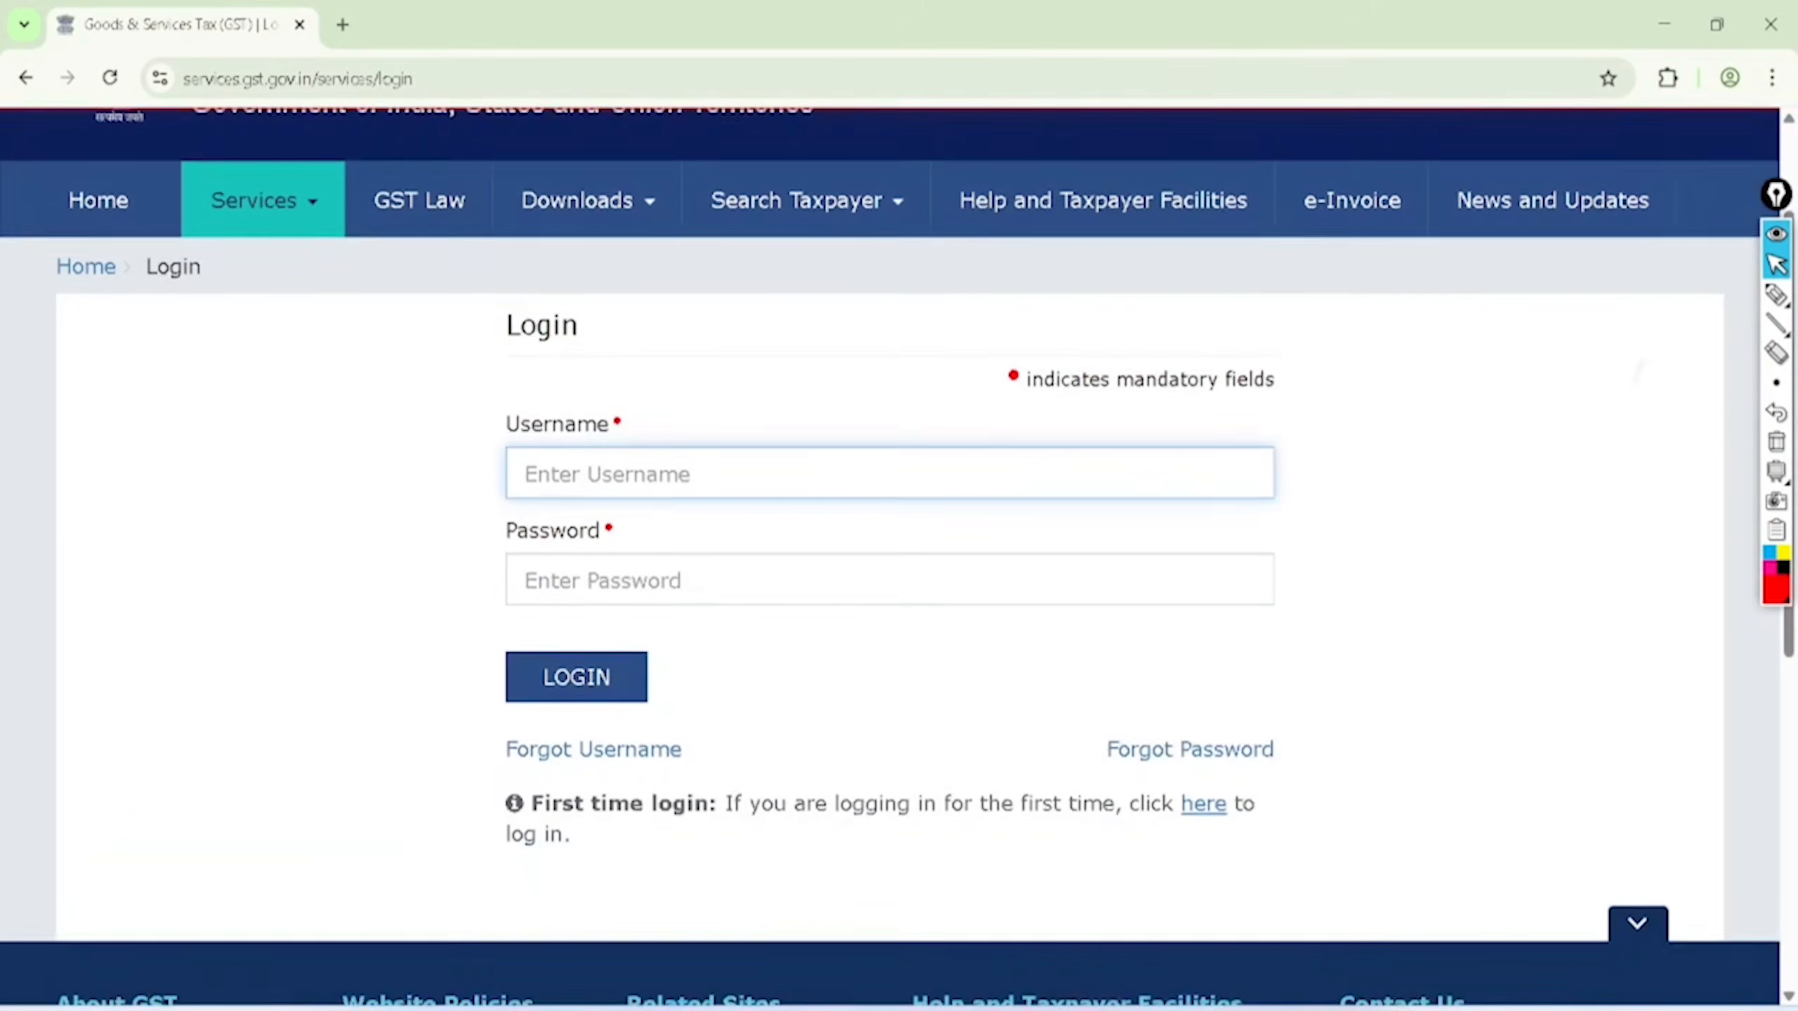
{"action": "type", "text": "f"}
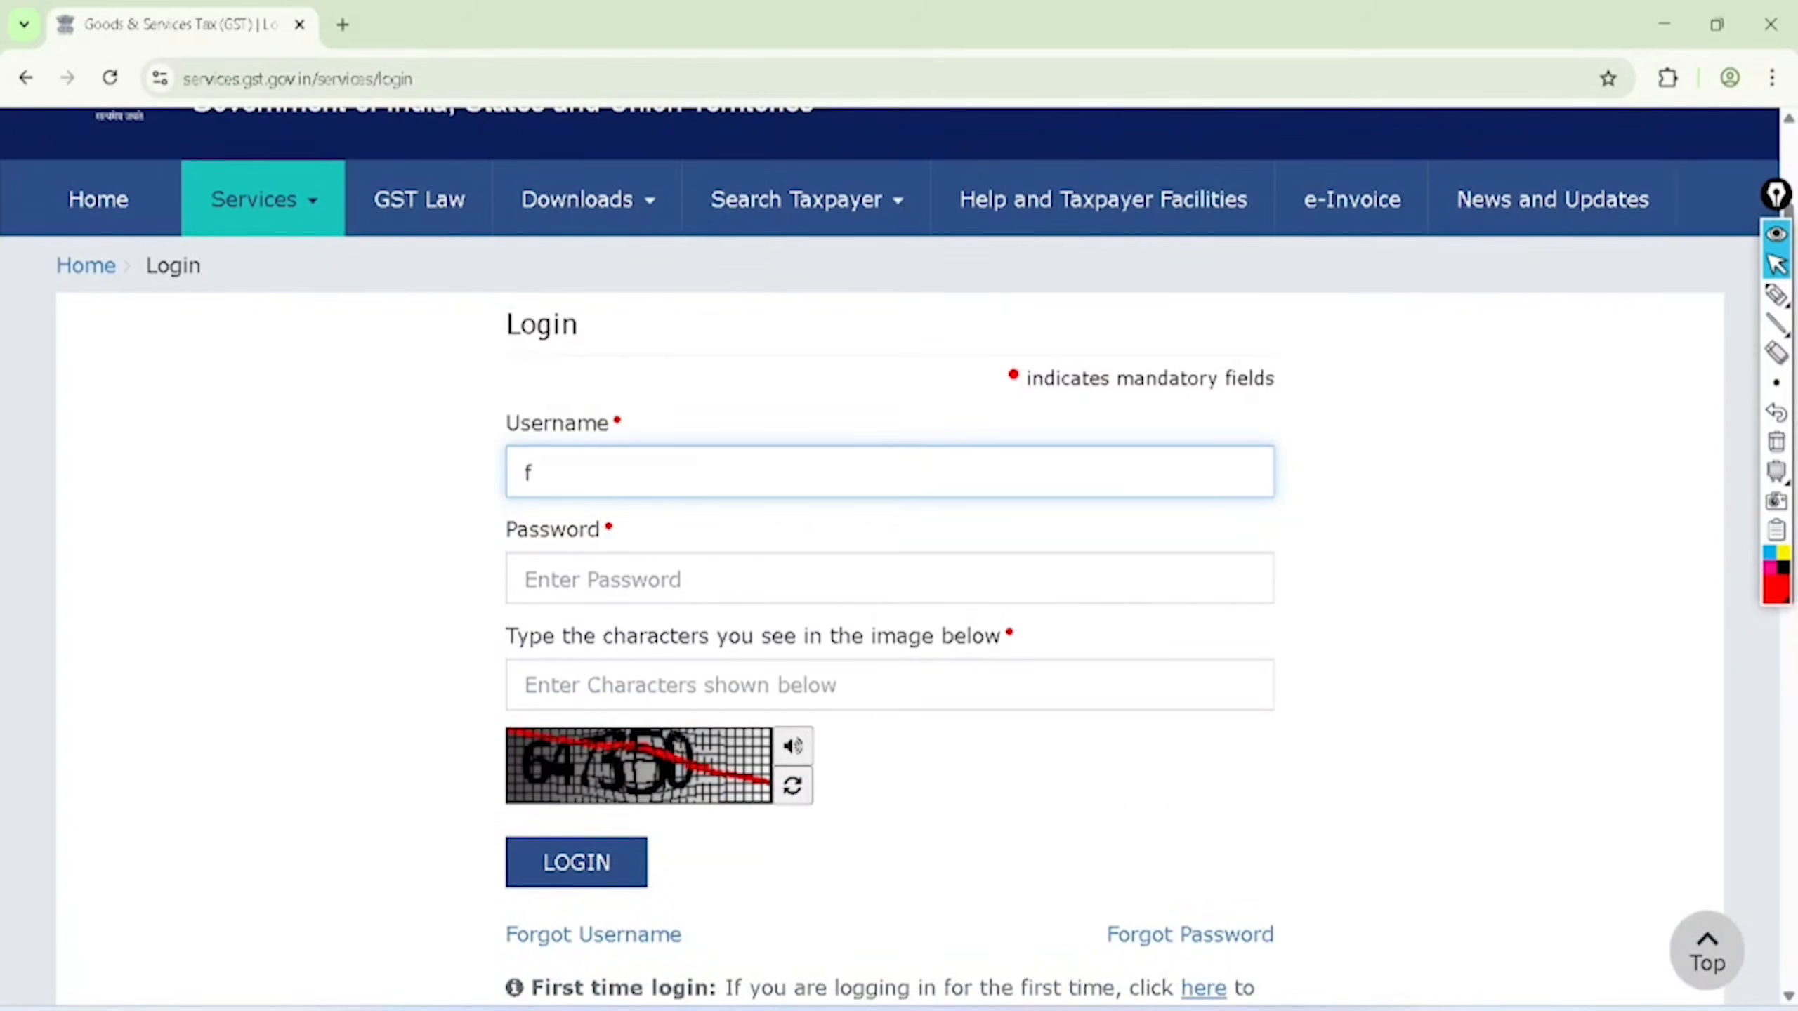
Step: Circle the Username, Password and LOGIN items in red and draw check marks at the captcha field and image
{"action": "left_click", "coordinate": [1777, 294]}
{"action": "mouse_move", "coordinate": [615, 351]}
{"action": "left_mouse_down"}
{"action": "mouse_move", "coordinate": [450, 417]}
{"action": "mouse_move", "coordinate": [660, 398]}
{"action": "mouse_move", "coordinate": [570, 354]}
{"action": "left_mouse_up"}
{"action": "mouse_move", "coordinate": [598, 496]}
{"action": "left_mouse_down"}
{"action": "mouse_move", "coordinate": [450, 563]}
{"action": "mouse_move", "coordinate": [654, 502]}
{"action": "mouse_move", "coordinate": [530, 515]}
{"action": "left_mouse_up"}
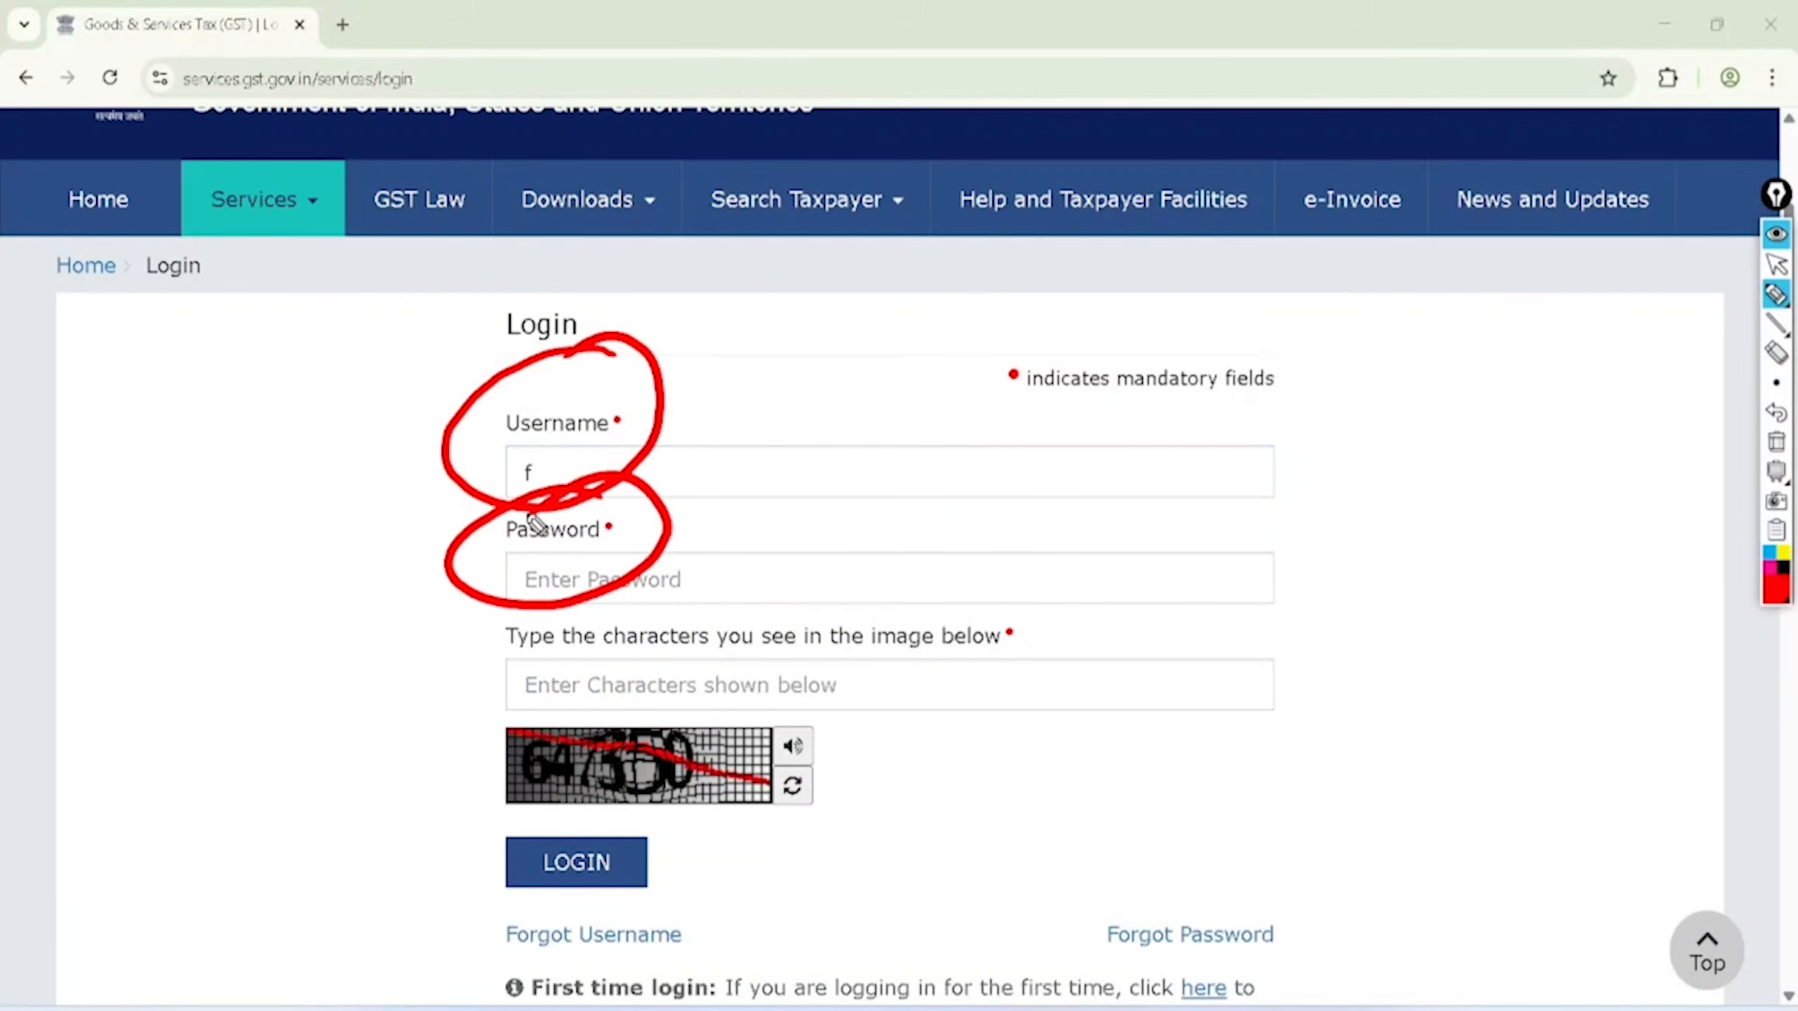
{"action": "left_click_drag", "start_coordinate": [639, 682], "coordinate": [739, 624]}
{"action": "left_click_drag", "start_coordinate": [441, 789], "coordinate": [536, 770]}
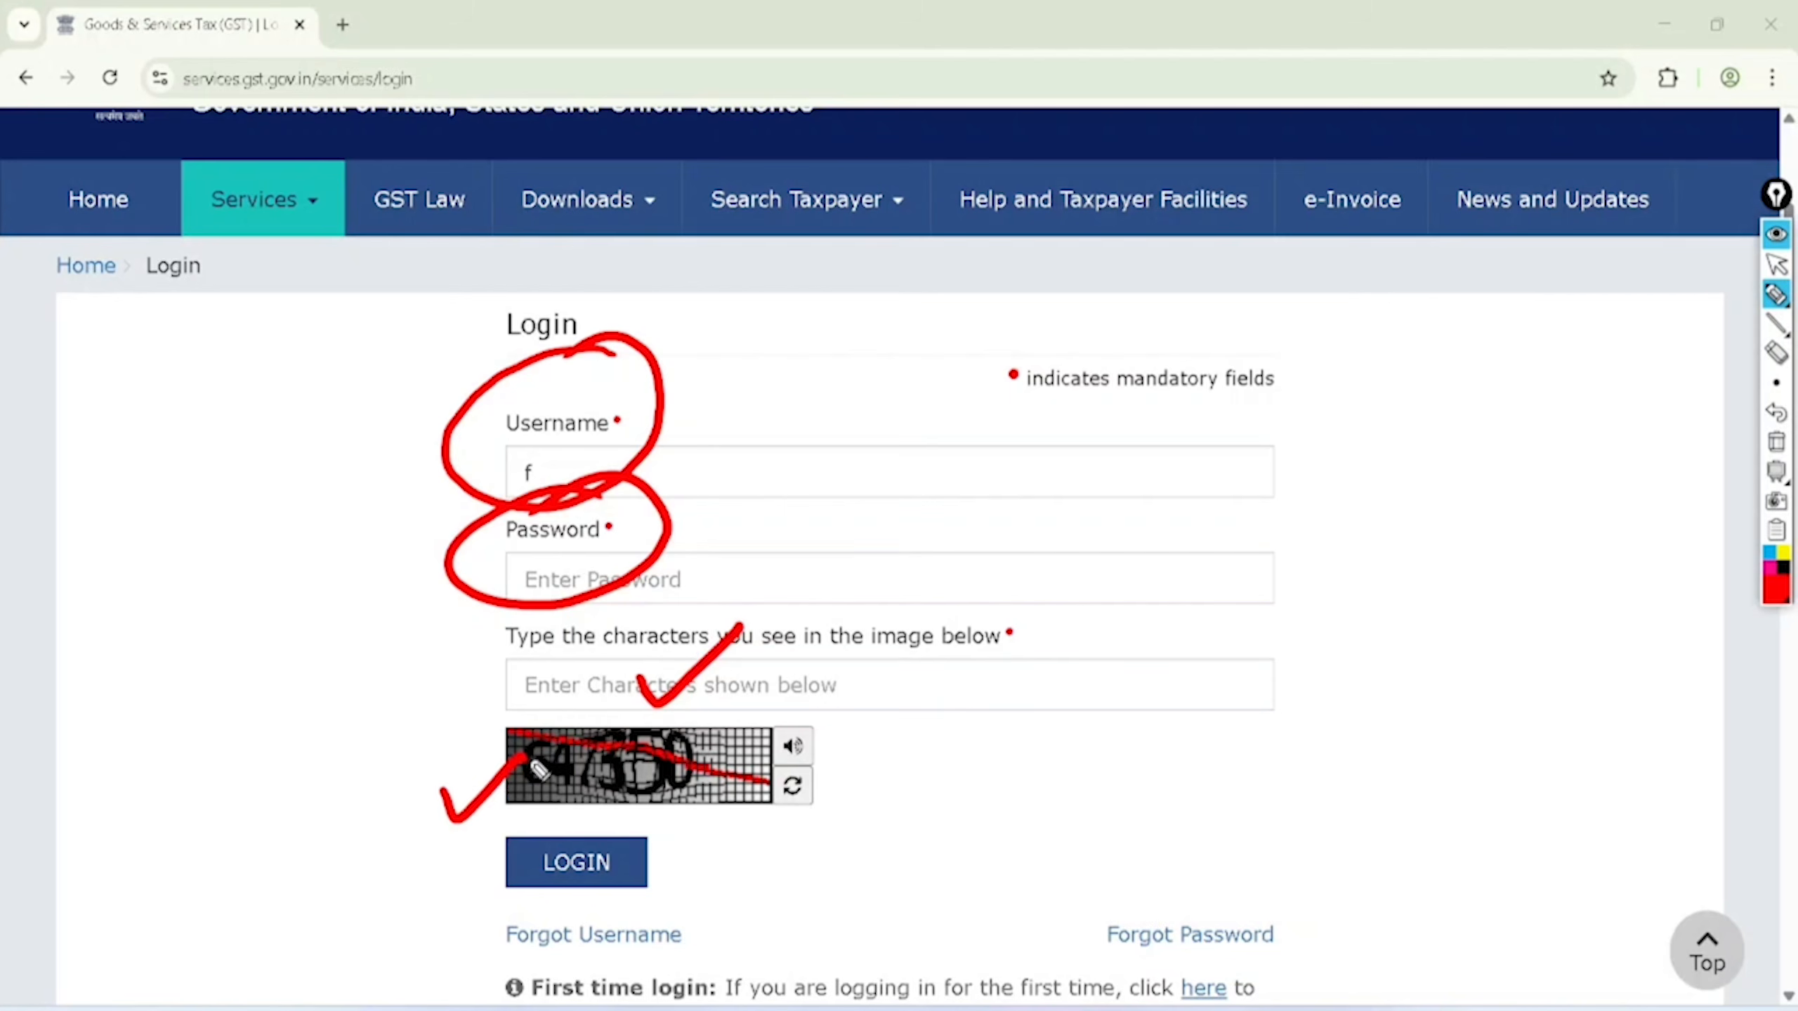
{"action": "mouse_move", "coordinate": [637, 815]}
{"action": "left_mouse_down"}
{"action": "mouse_move", "coordinate": [545, 910]}
{"action": "mouse_move", "coordinate": [597, 823]}
{"action": "left_mouse_up"}
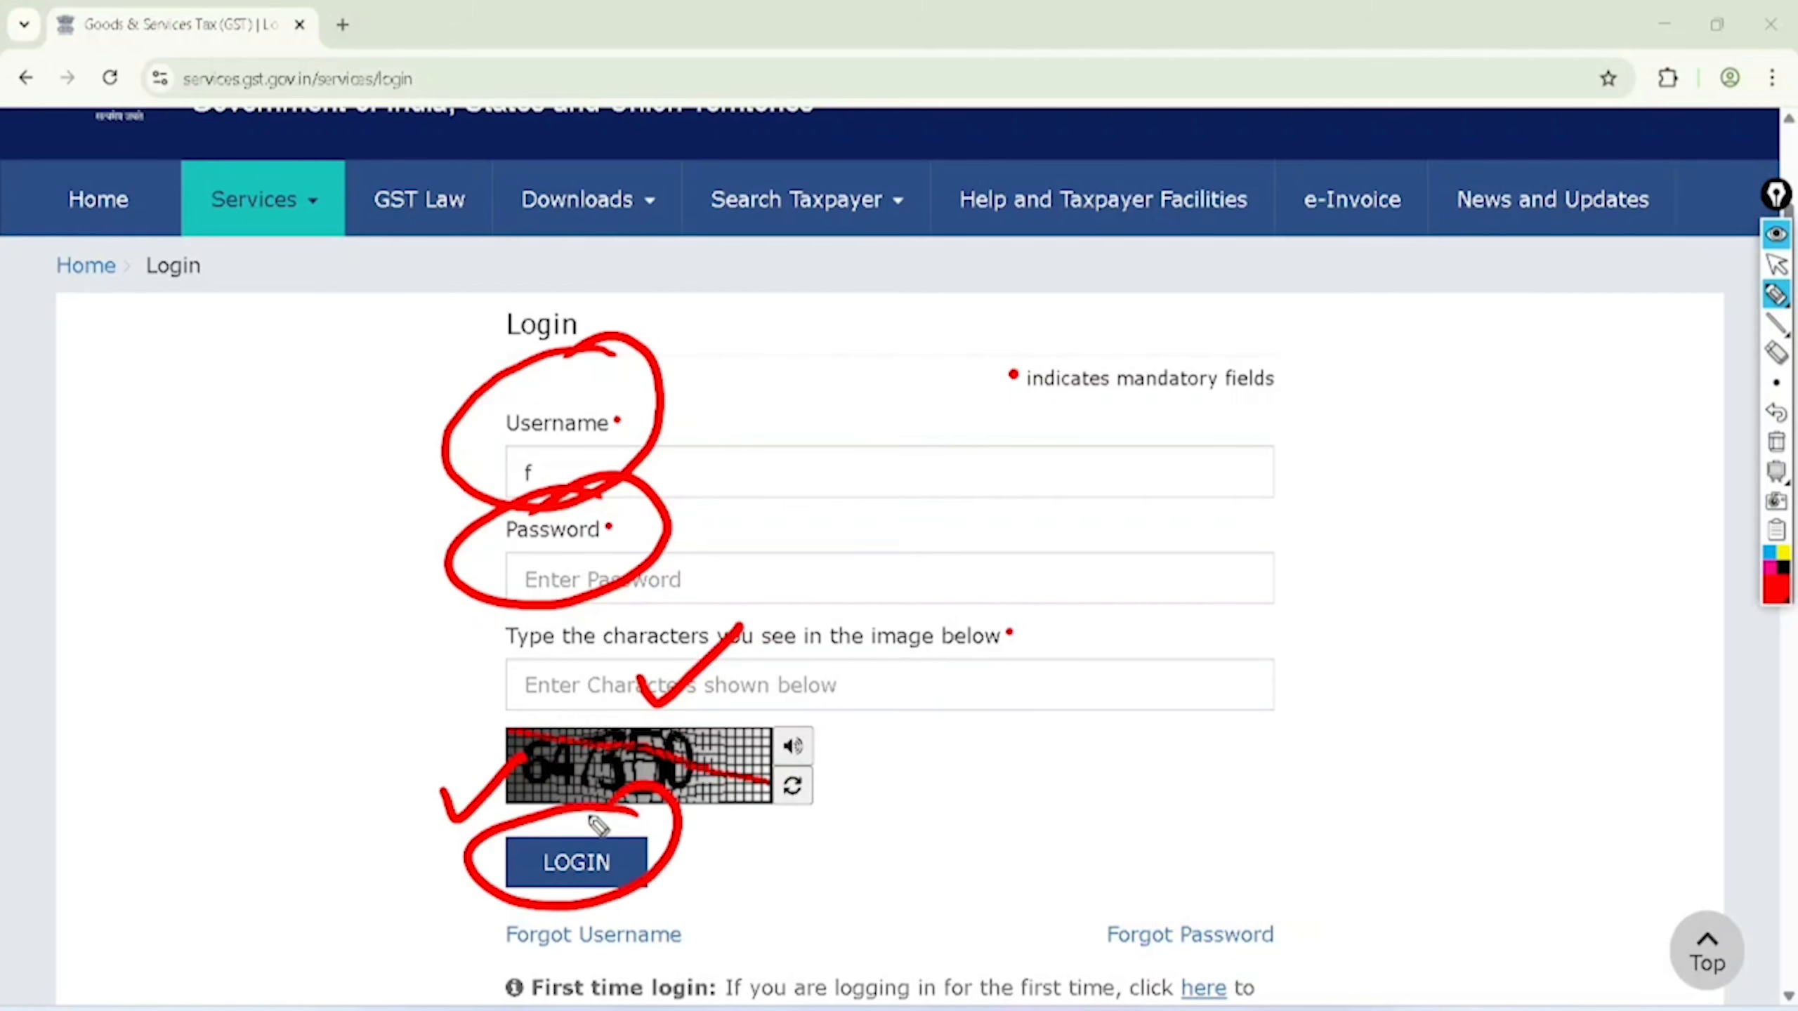
Step: Circle the Forgot Username and Forgot Password links in red and draw a check mark beside each
{"action": "mouse_move", "coordinate": [711, 910]}
{"action": "left_mouse_down"}
{"action": "mouse_move", "coordinate": [550, 891]}
{"action": "mouse_move", "coordinate": [676, 984]}
{"action": "mouse_move", "coordinate": [662, 901]}
{"action": "mouse_move", "coordinate": [736, 896]}
{"action": "mouse_move", "coordinate": [829, 825]}
{"action": "left_mouse_up"}
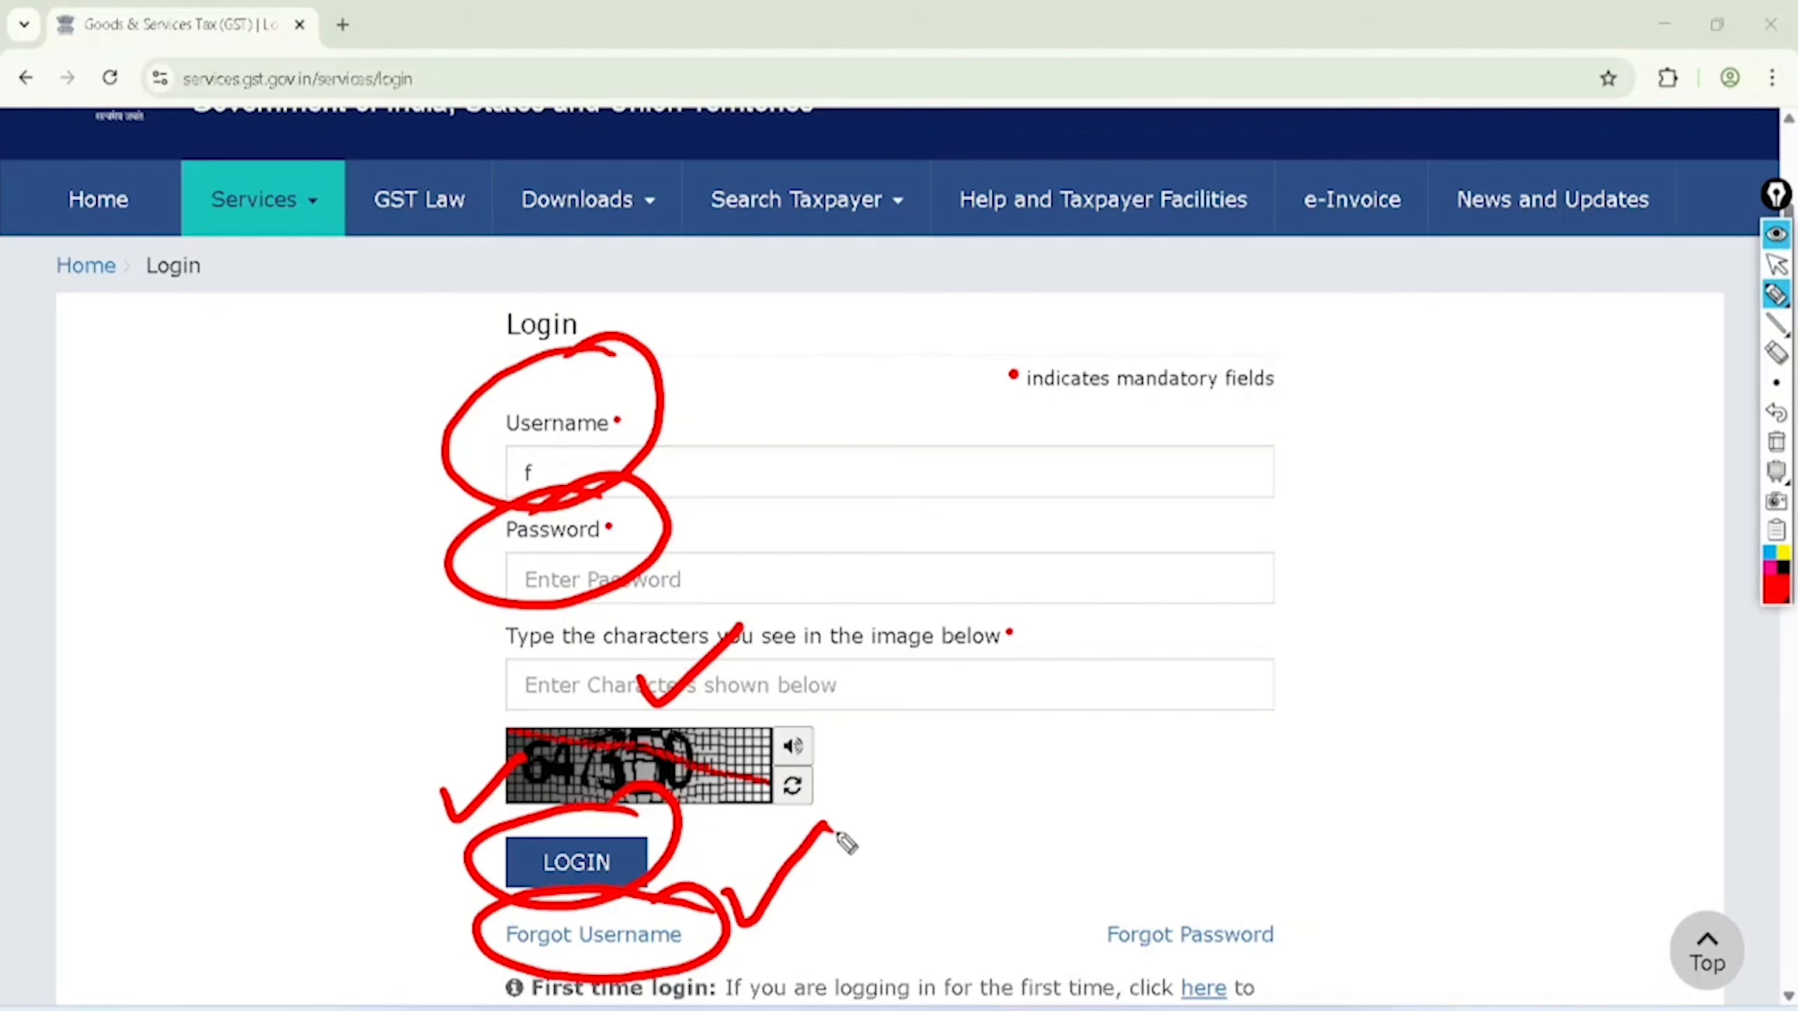
{"action": "mouse_move", "coordinate": [1286, 879]}
{"action": "left_mouse_down"}
{"action": "mouse_move", "coordinate": [1175, 981]}
{"action": "mouse_move", "coordinate": [1235, 894]}
{"action": "left_mouse_up"}
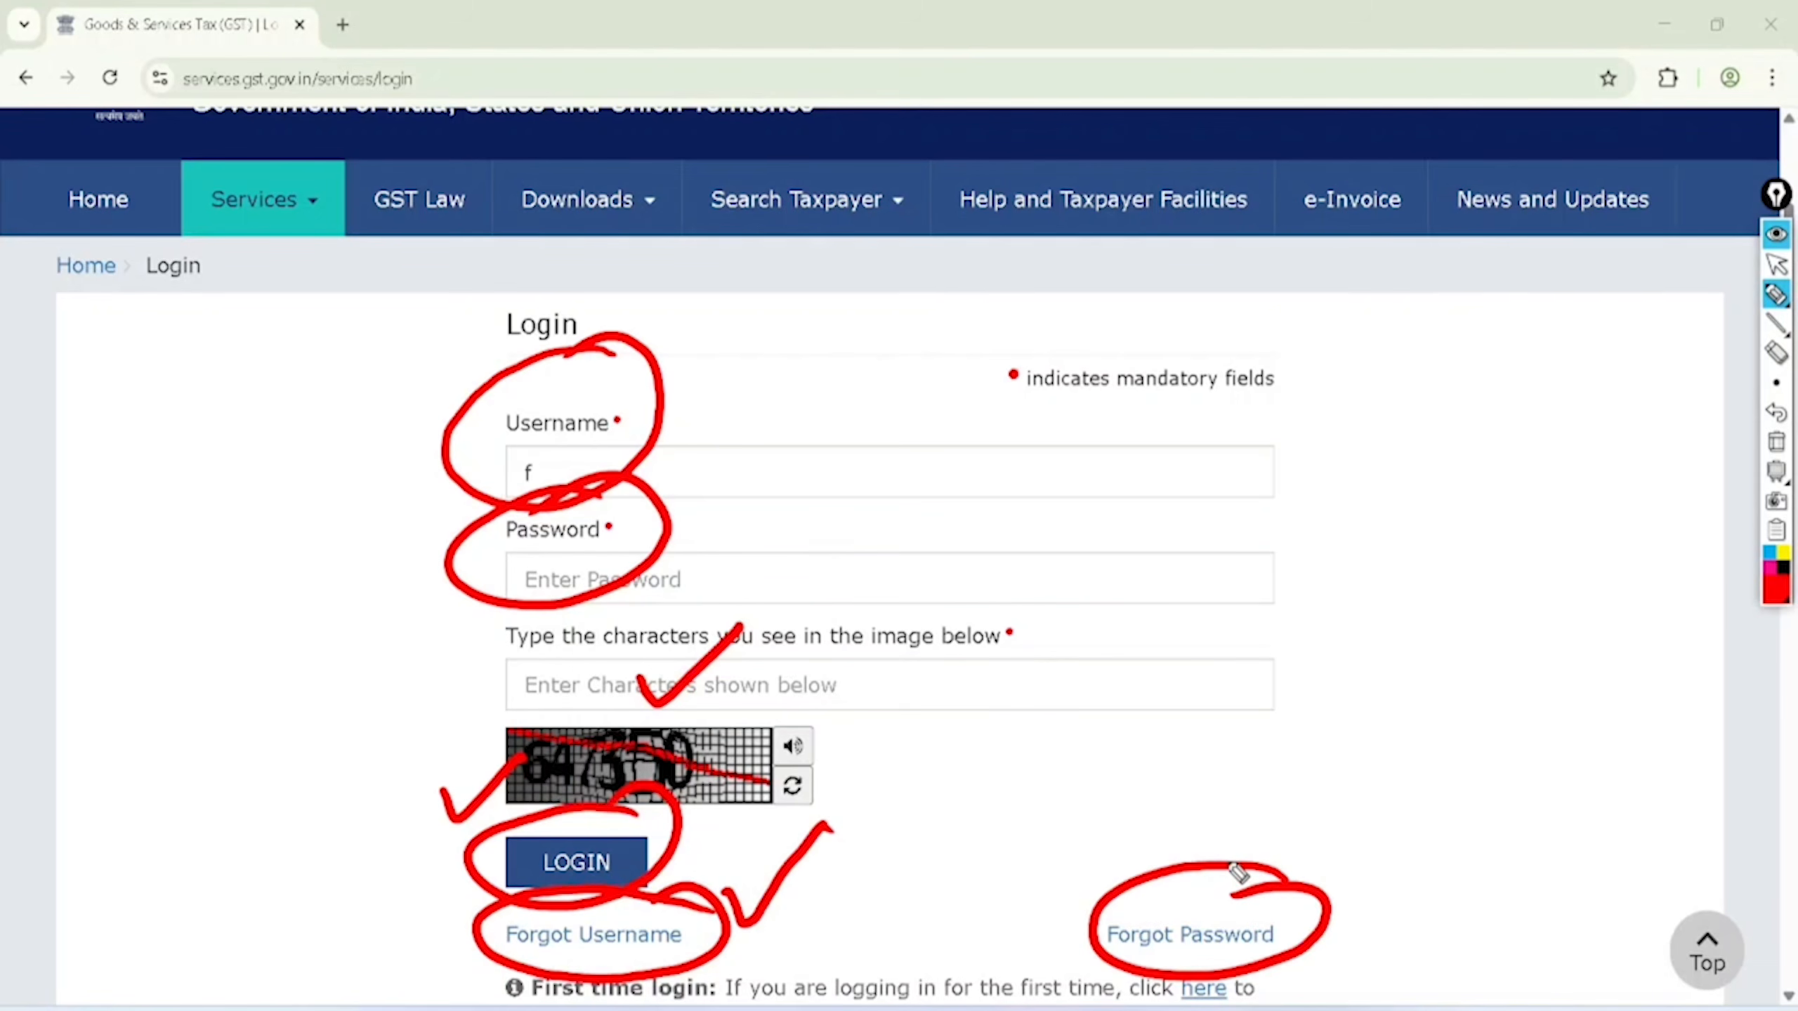
{"action": "left_click_drag", "start_coordinate": [1029, 922], "coordinate": [1094, 841]}
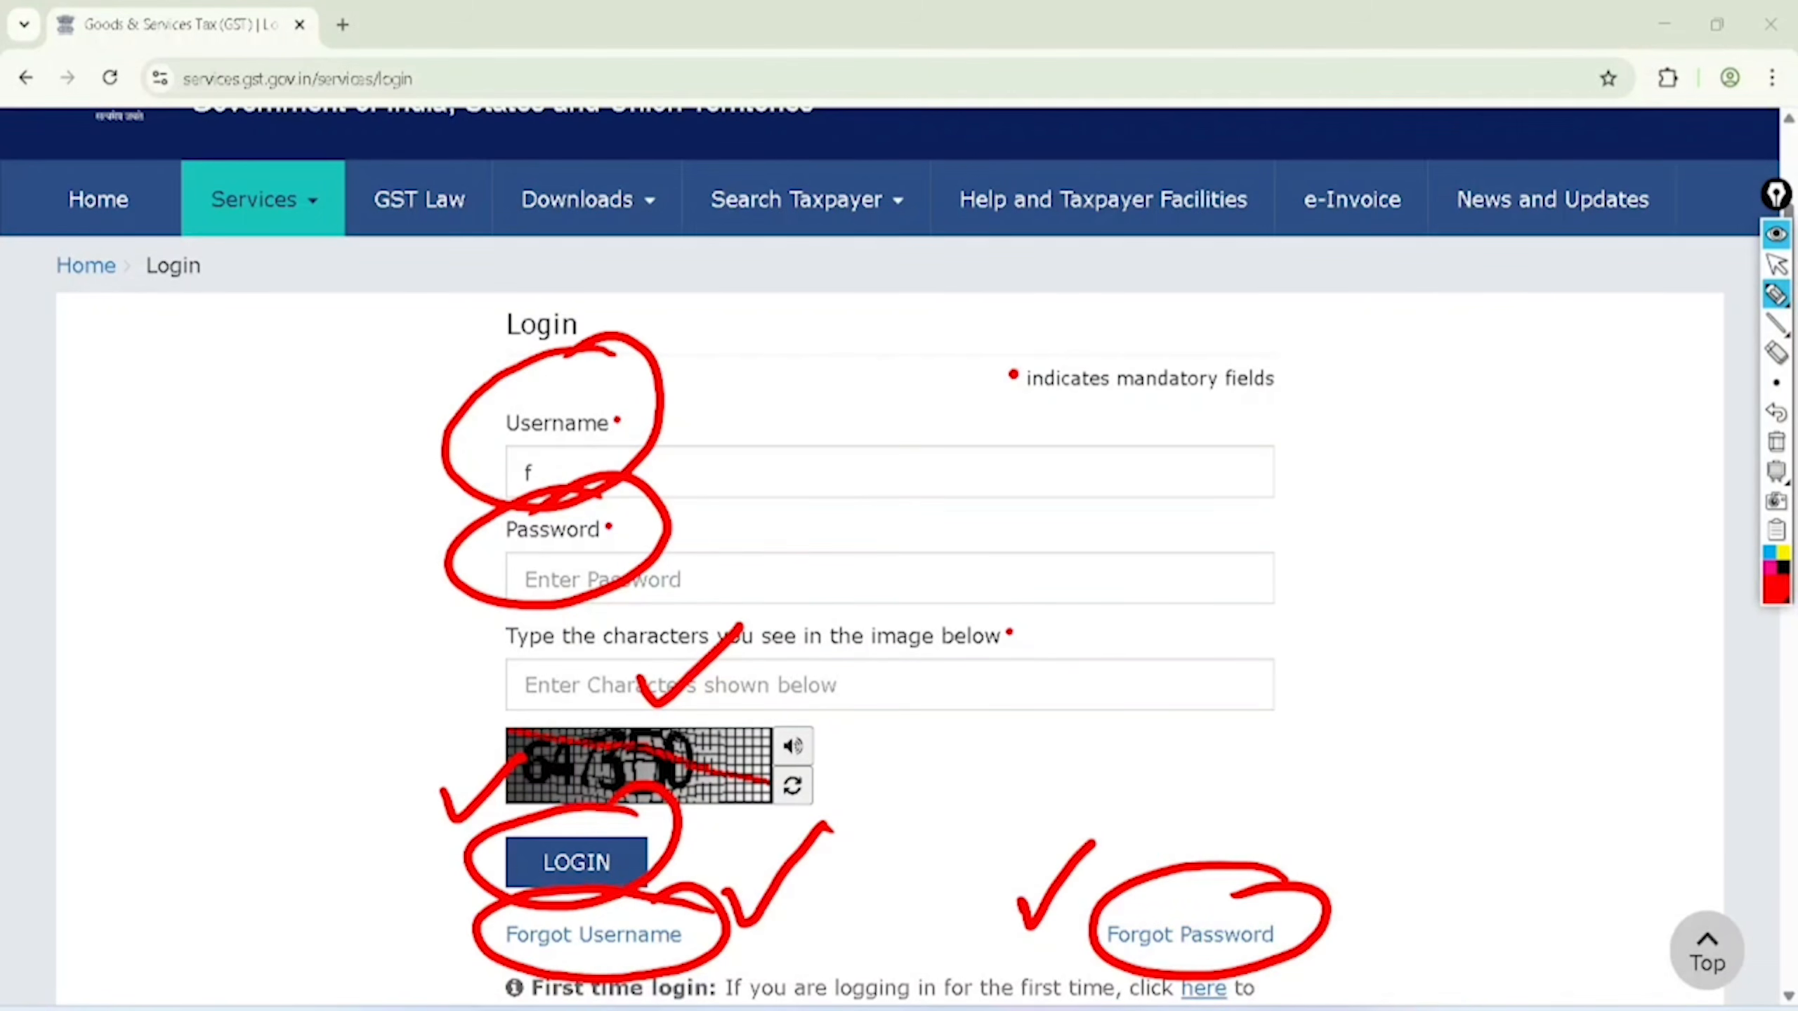
Step: Clear the placeholder username, fill in the captcha characters and log in to the GST portal
{"action": "left_click", "coordinate": [1776, 264]}
{"action": "scroll", "coordinate": [897, 504], "scroll_direction": "down", "scroll_amount": 1}
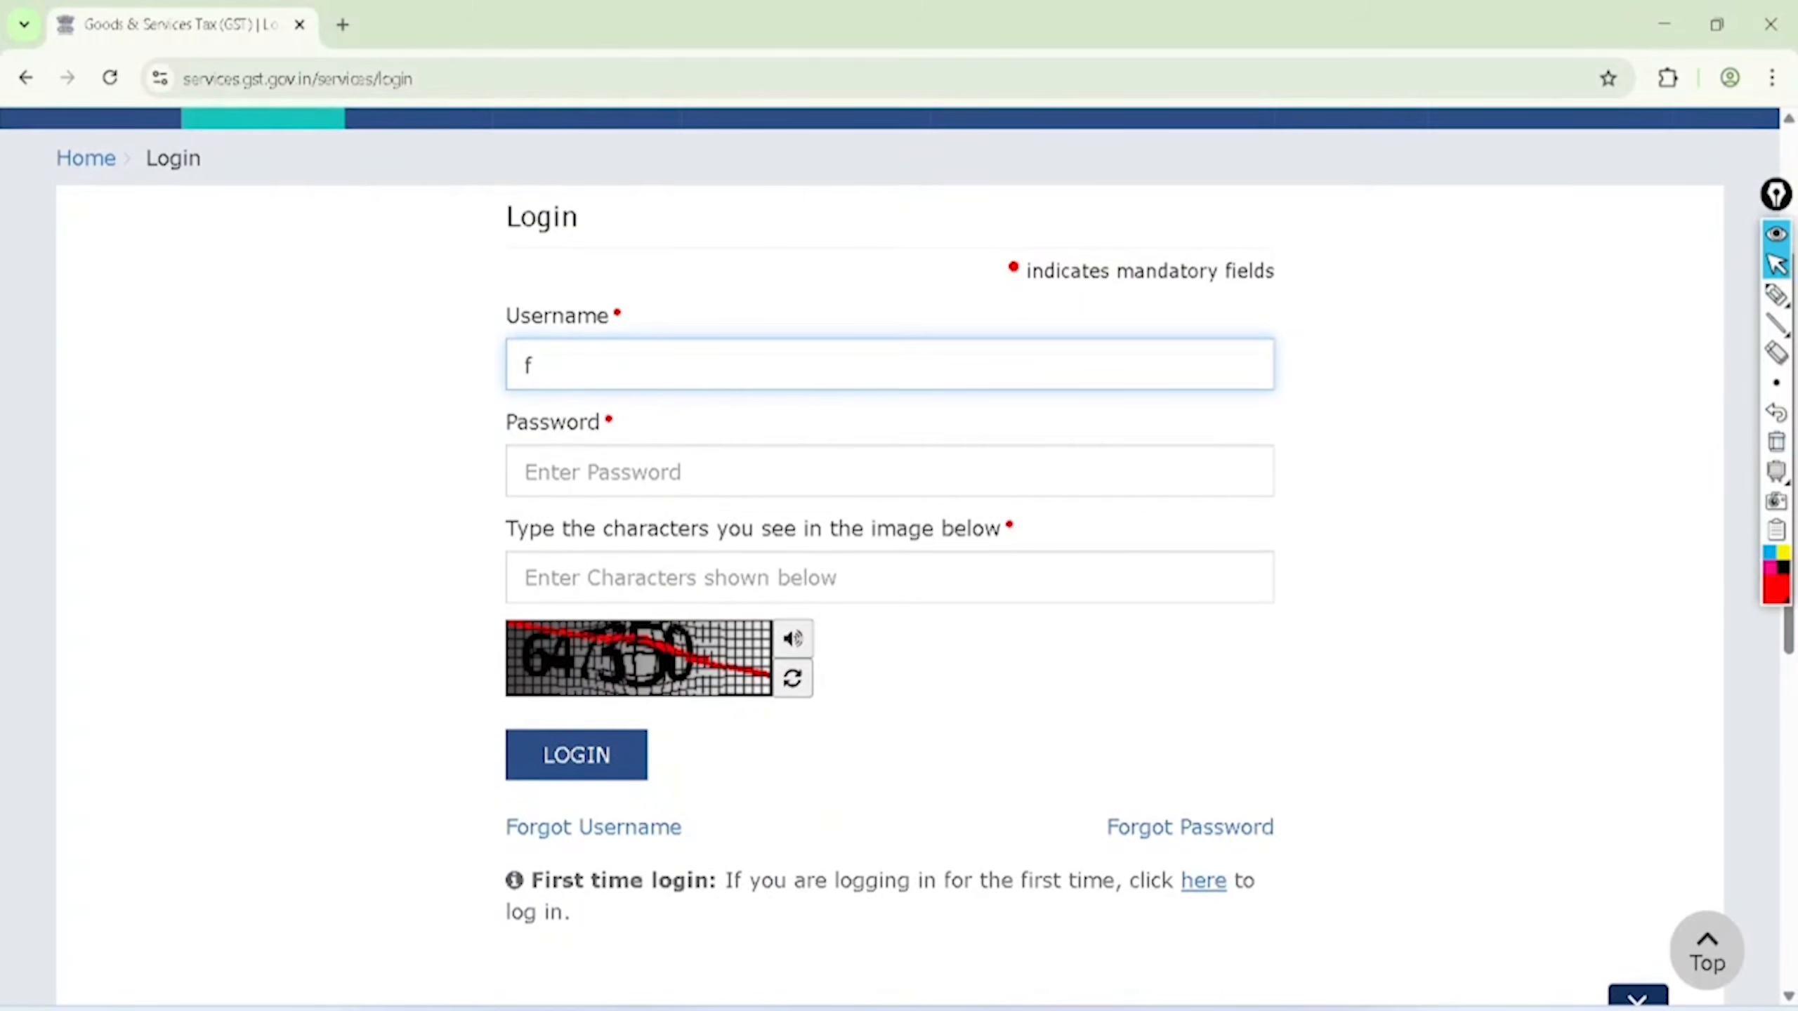
{"action": "key", "text": "BackSpace"}
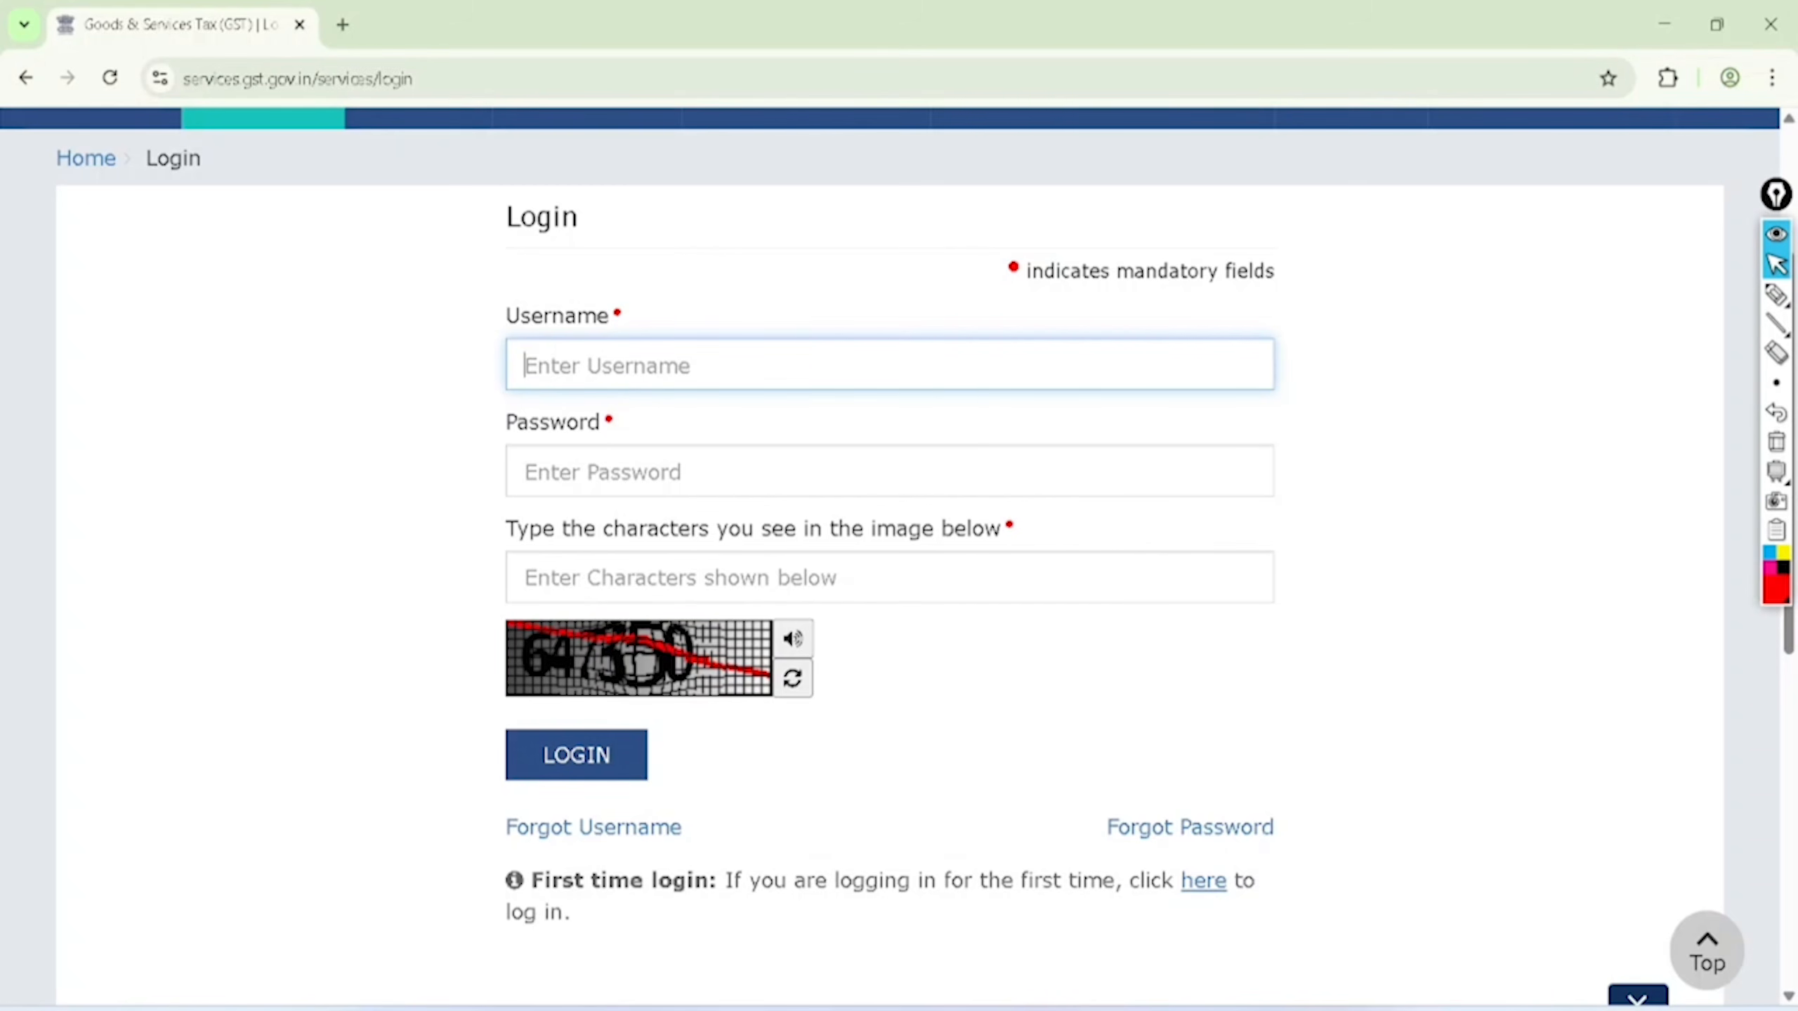
{"action": "left_click", "coordinate": [537, 578]}
{"action": "type", "text": "6"}
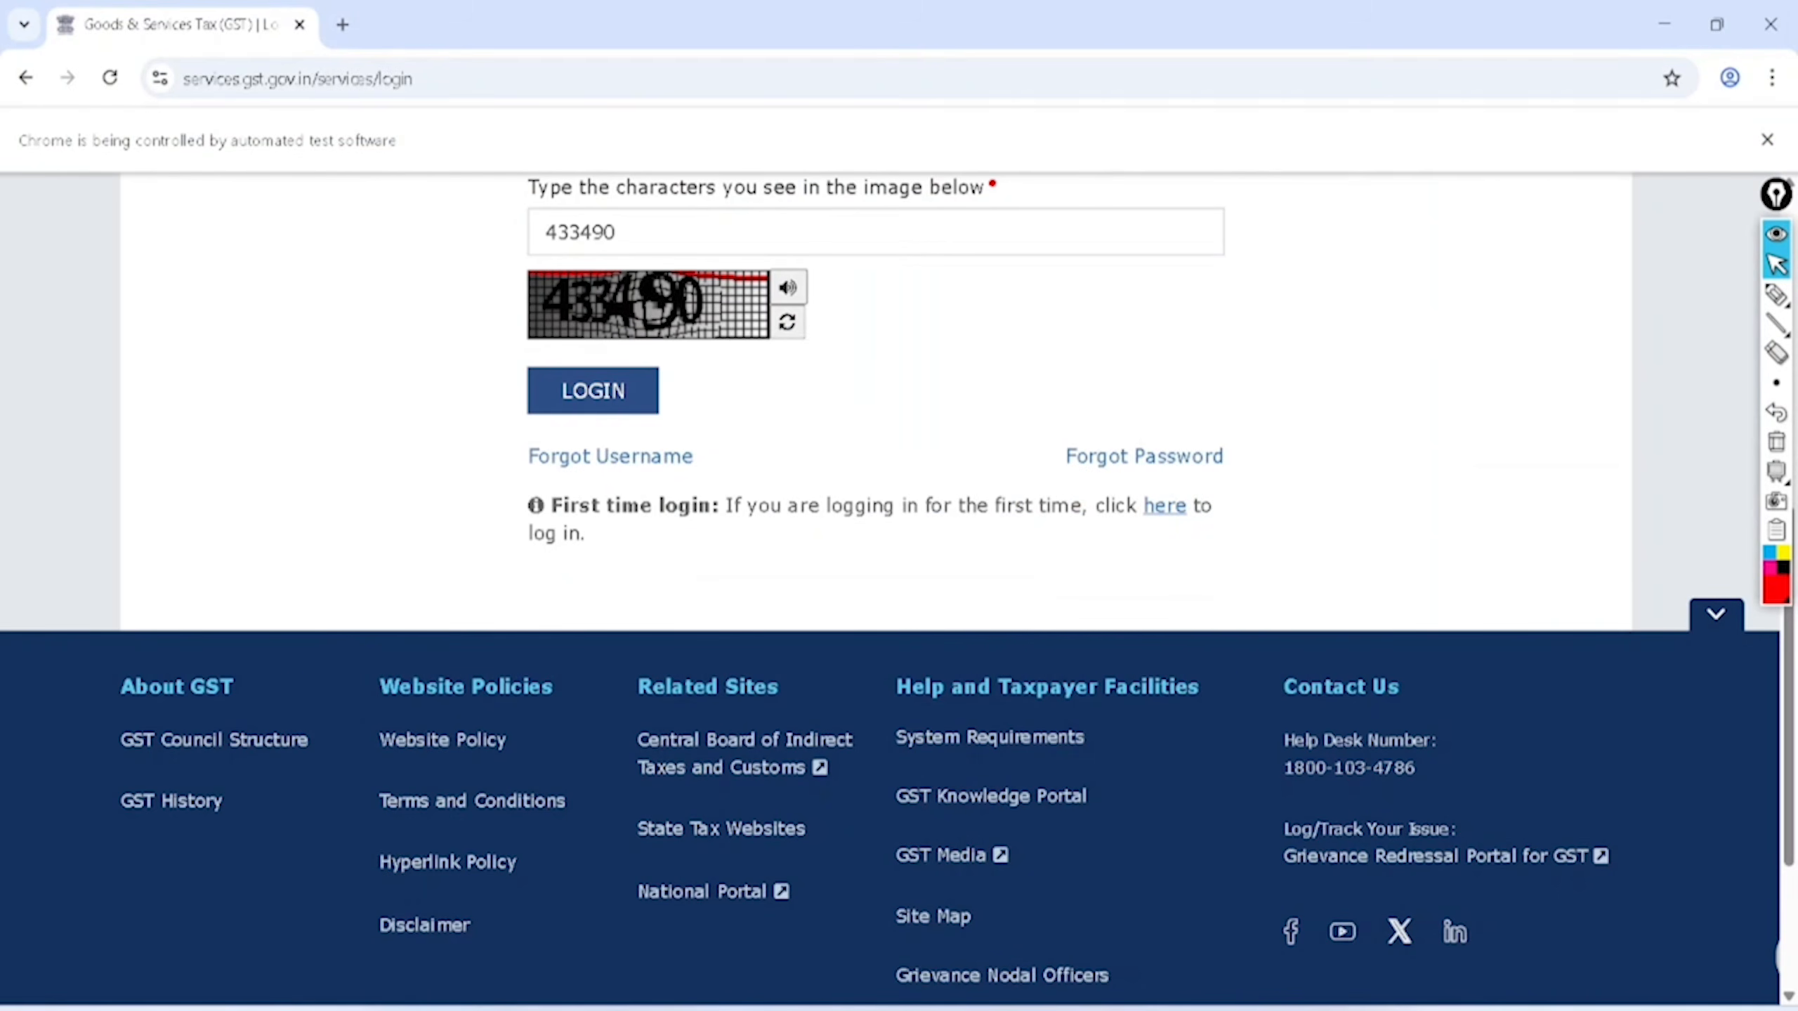
{"action": "left_click", "coordinate": [593, 394]}
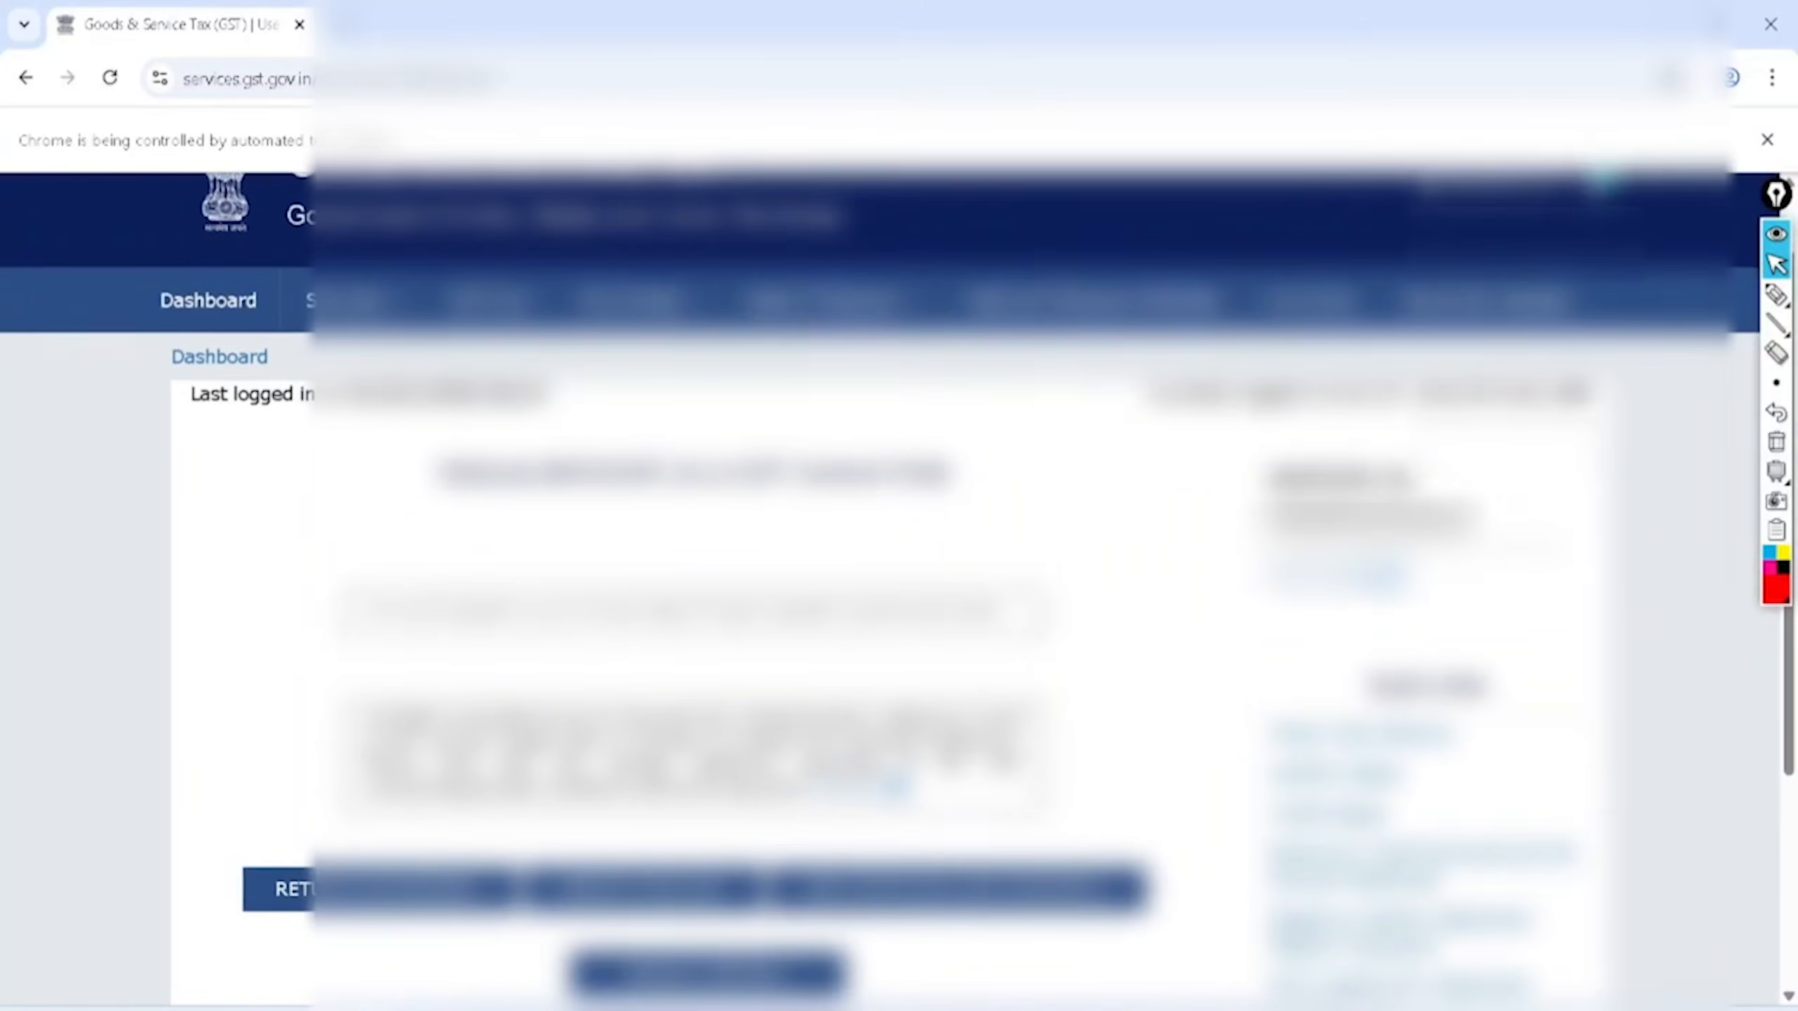
Step: Circle RETURN DASHBOARD and Services in red on the portal's welcome page
{"action": "scroll", "coordinate": [898, 588], "scroll_direction": "up", "scroll_amount": 1}
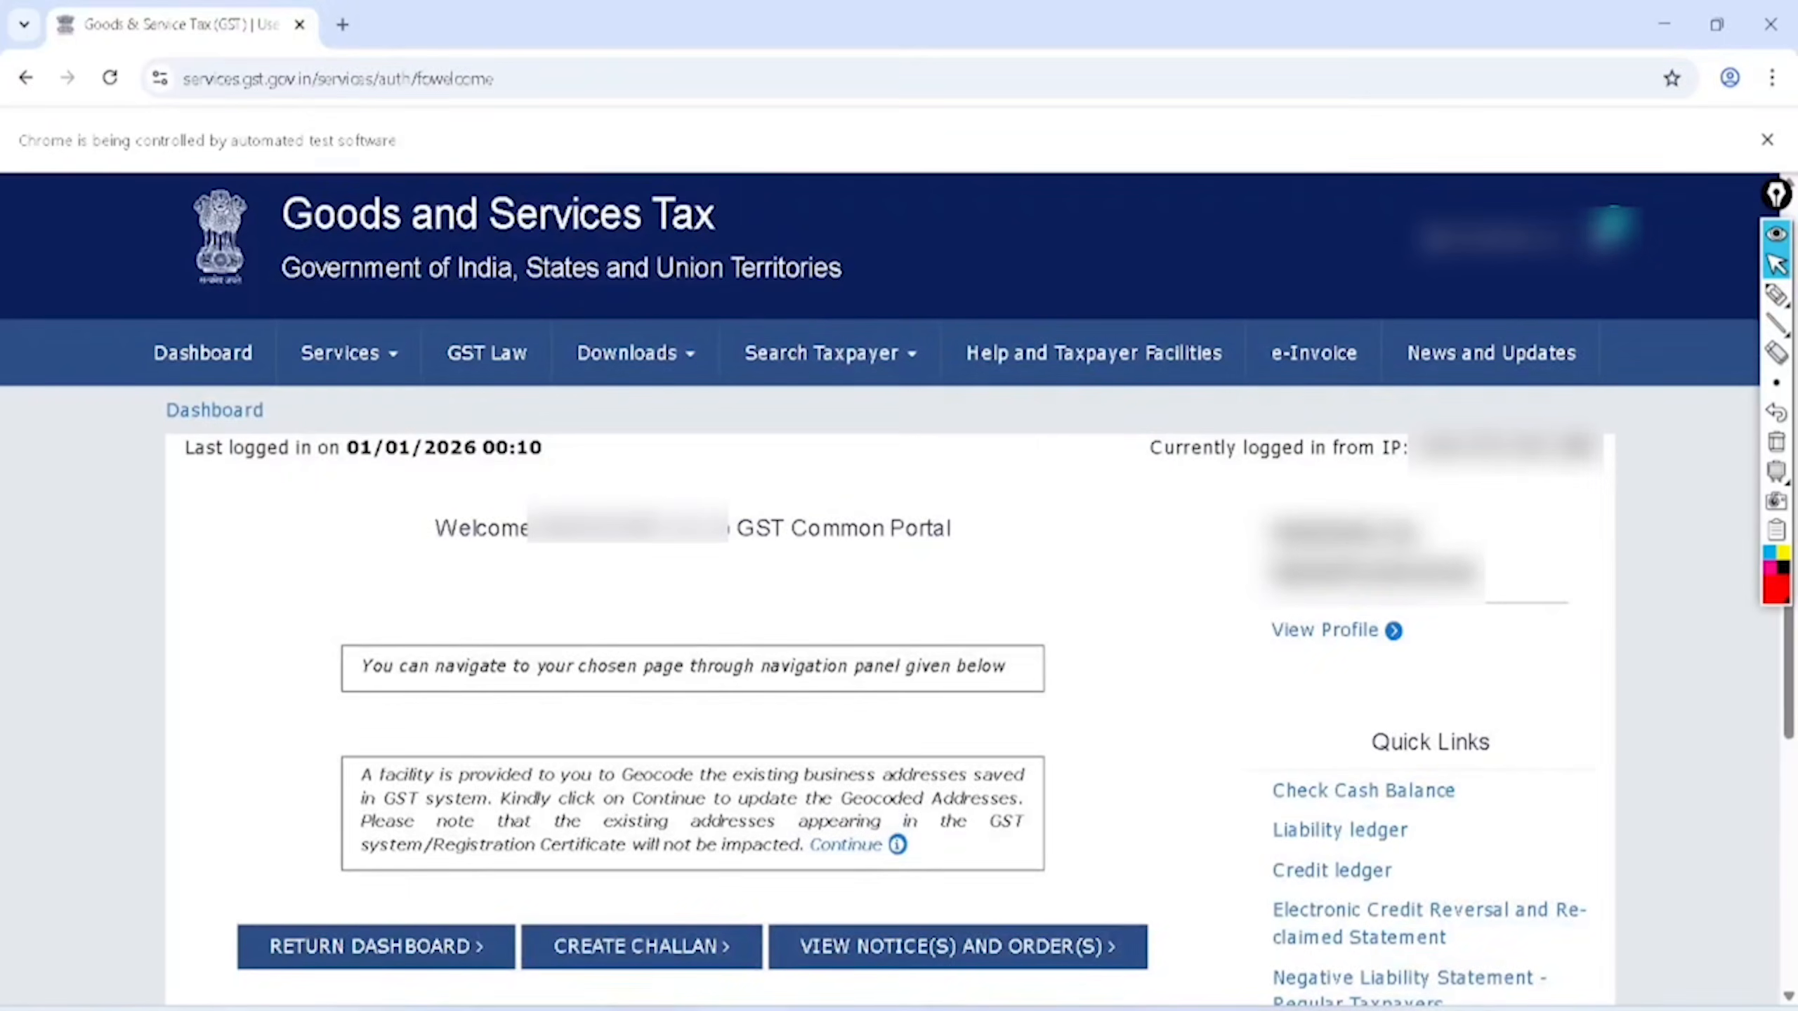
{"action": "left_click", "coordinate": [1776, 294]}
{"action": "mouse_move", "coordinate": [414, 842]}
{"action": "left_mouse_down"}
{"action": "mouse_move", "coordinate": [357, 839]}
{"action": "mouse_move", "coordinate": [516, 931]}
{"action": "mouse_move", "coordinate": [311, 988]}
{"action": "left_mouse_up"}
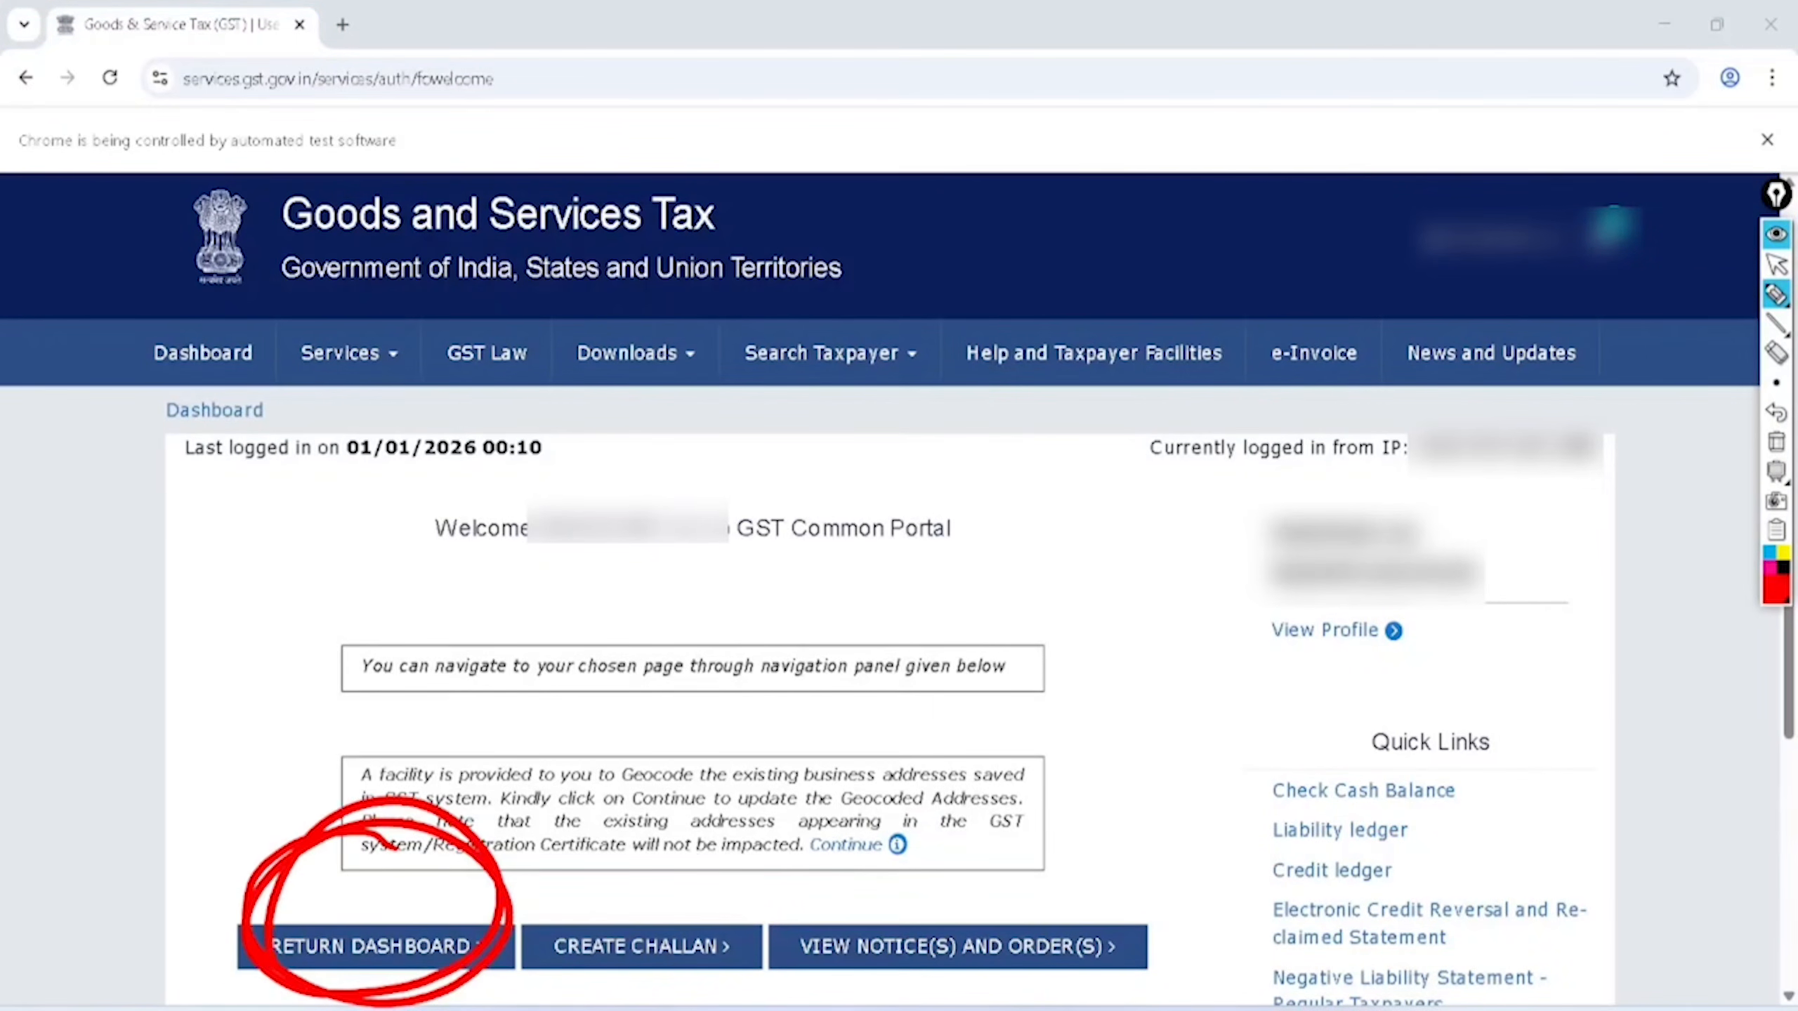
{"action": "mouse_move", "coordinate": [333, 228]}
{"action": "left_mouse_down"}
{"action": "mouse_move", "coordinate": [335, 419]}
{"action": "mouse_move", "coordinate": [304, 290]}
{"action": "left_mouse_up"}
Step: Open the File Returns page from the portal's Services options
{"action": "left_click", "coordinate": [1776, 265]}
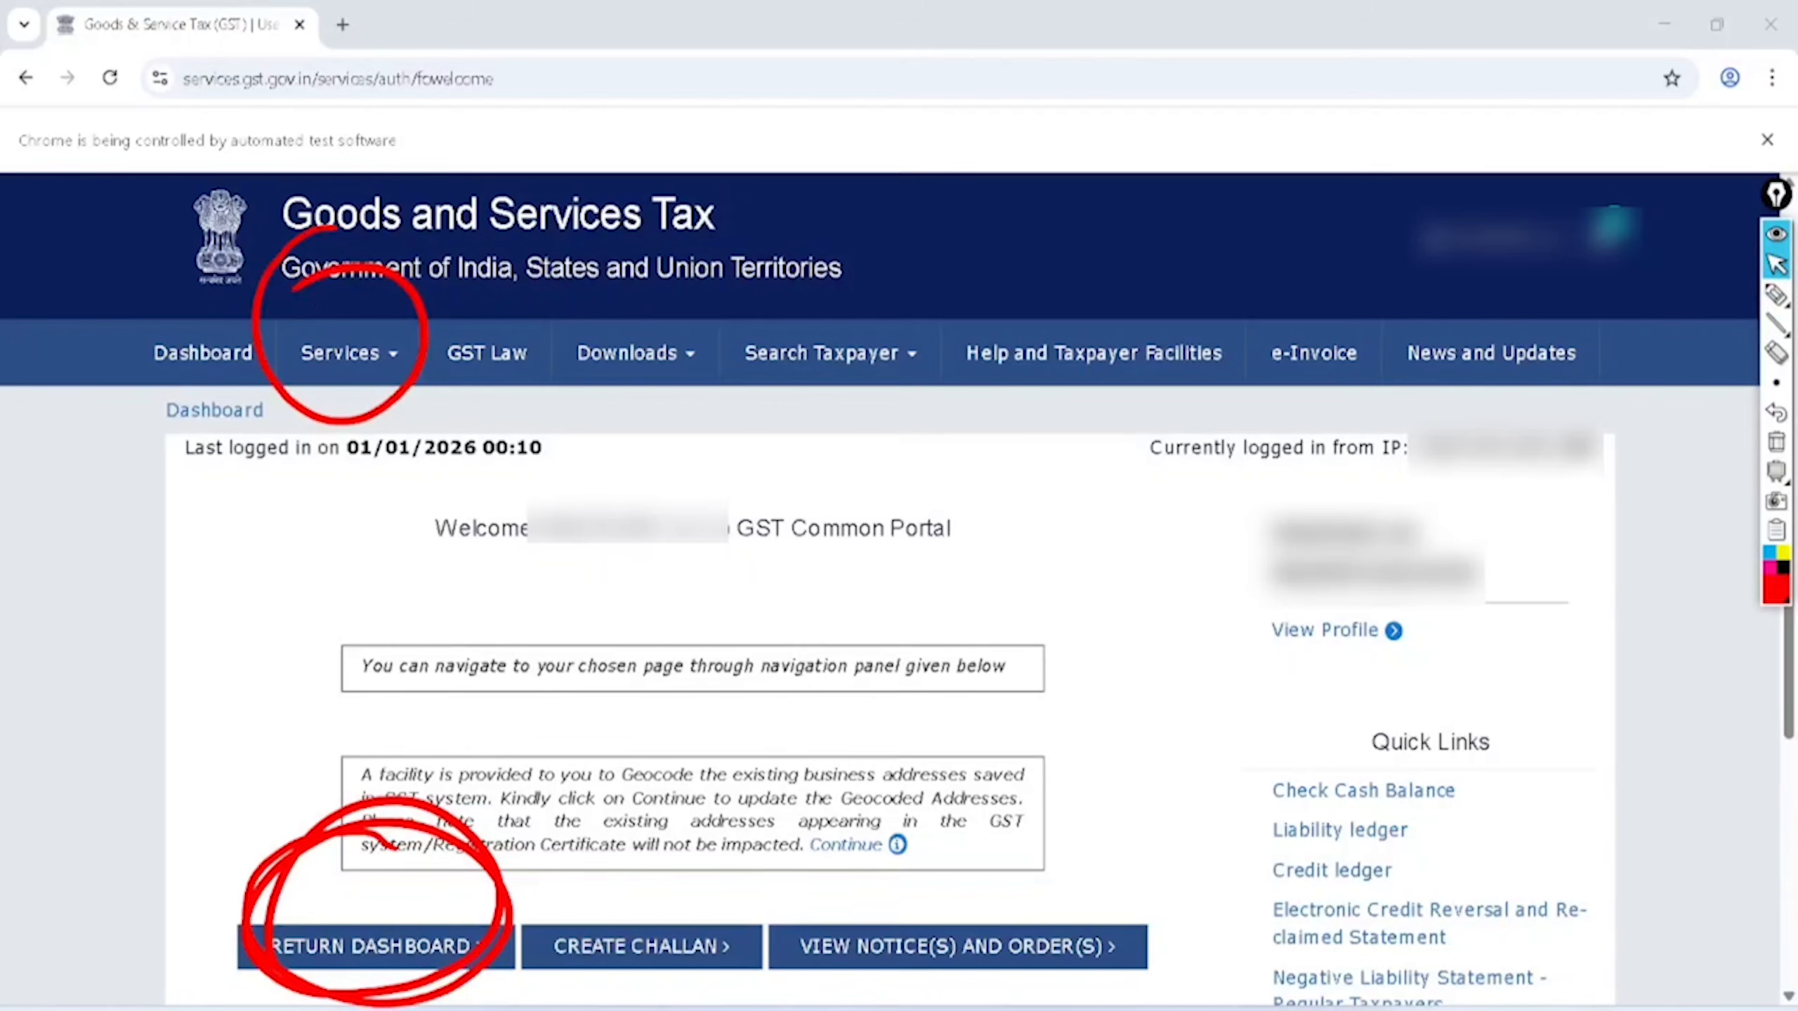
{"action": "left_click", "coordinate": [346, 352]}
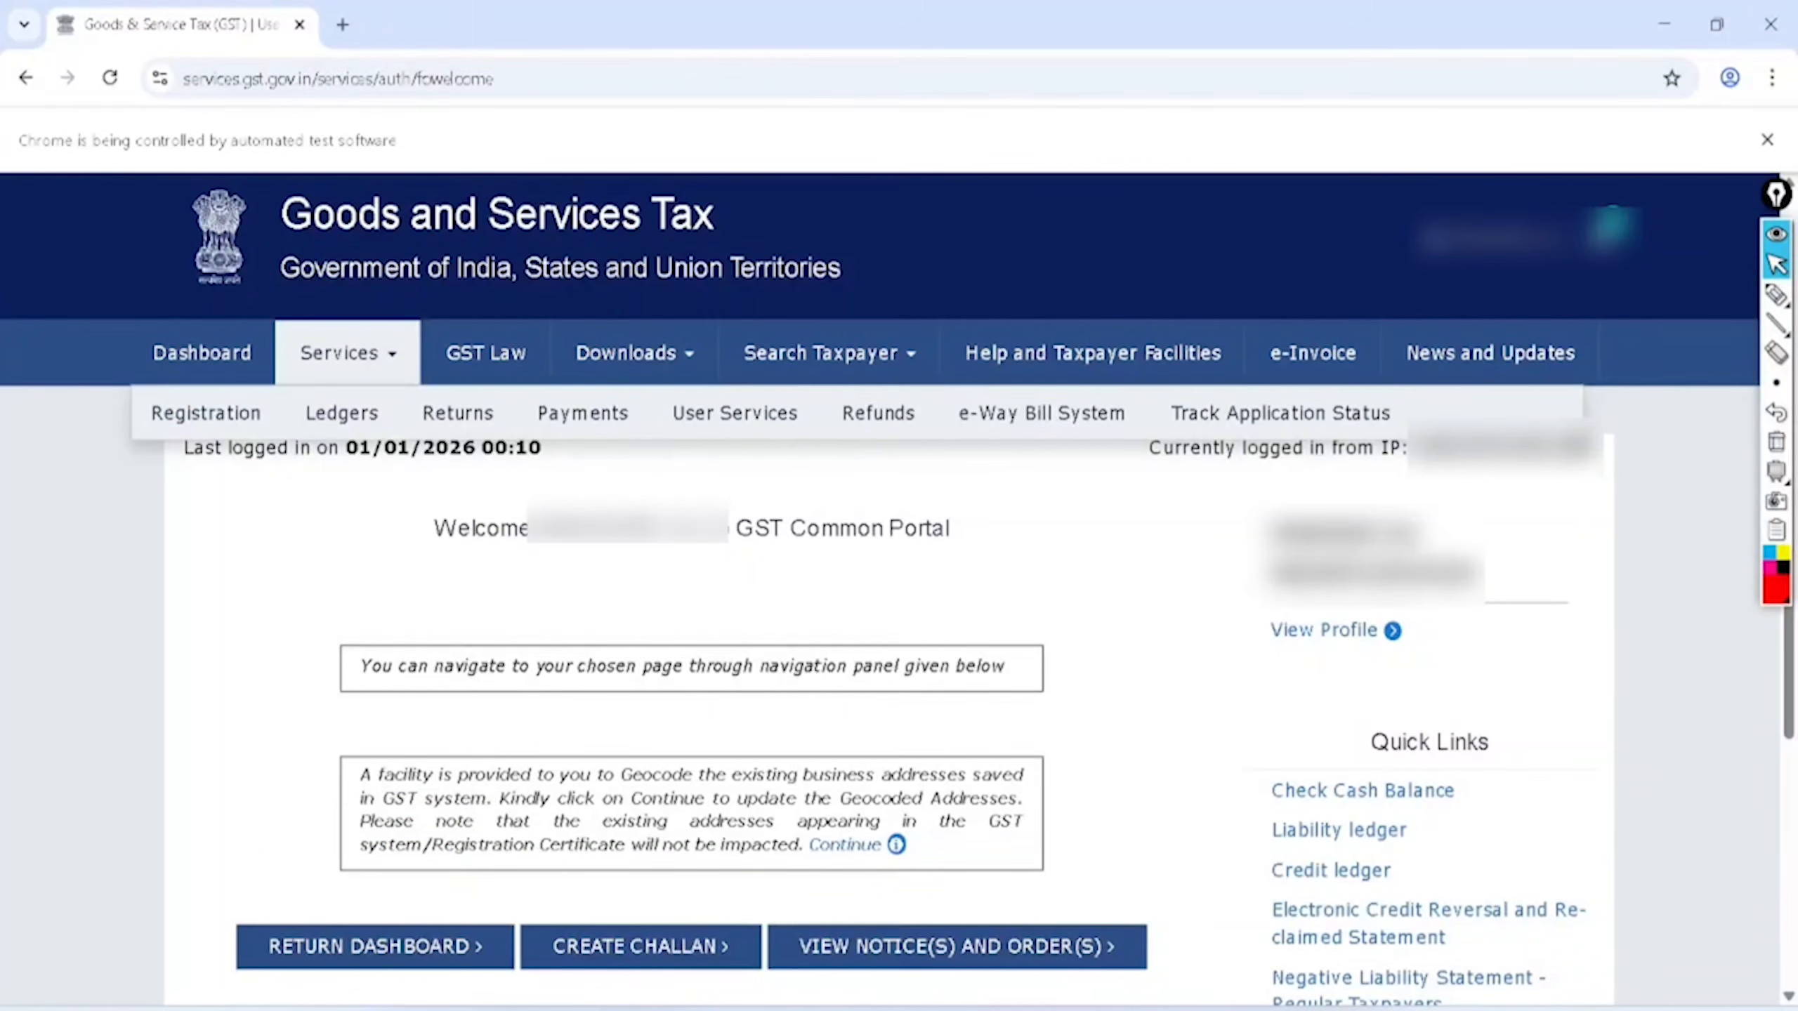
{"action": "left_click", "coordinate": [458, 413]}
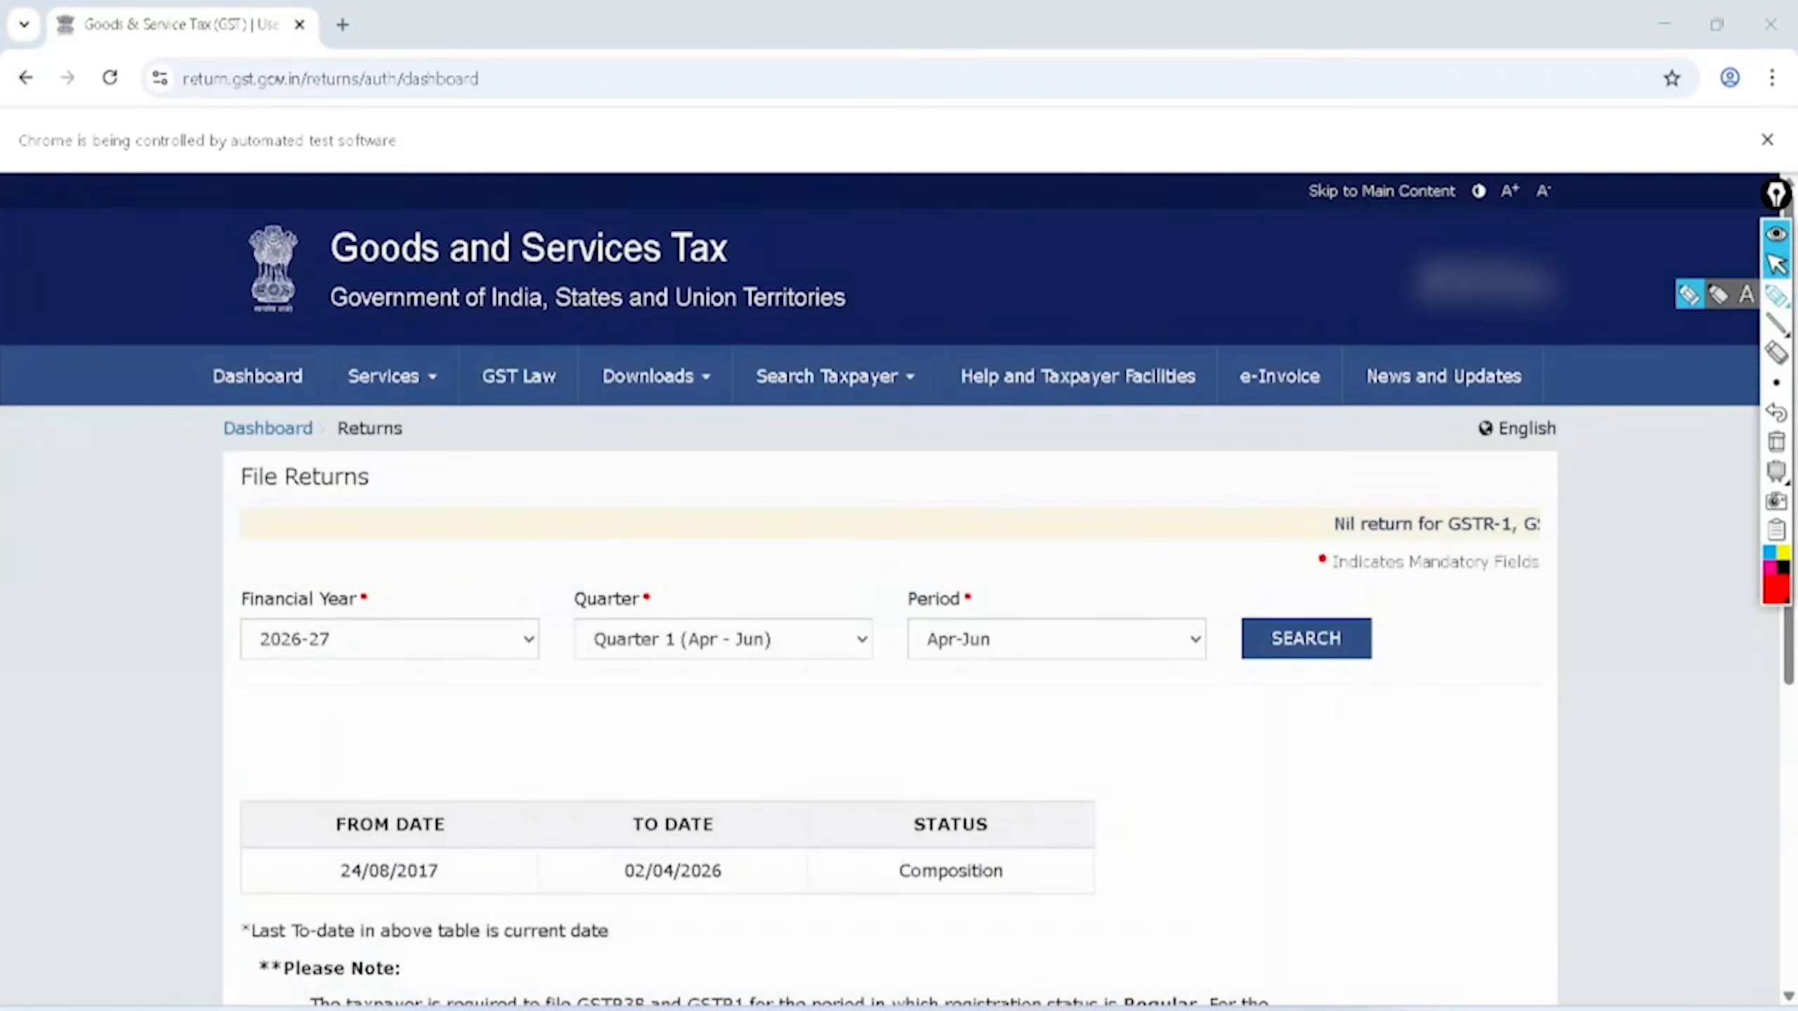
Step: Handwrite "31.3.26", "4th" and "25-26" in red, underline the Quarter 1 entry and circle the Financial Year field
{"action": "left_click", "coordinate": [1688, 293]}
{"action": "left_click_drag", "start_coordinate": [648, 659], "coordinate": [690, 642]}
{"action": "left_click_drag", "start_coordinate": [708, 616], "coordinate": [726, 634]}
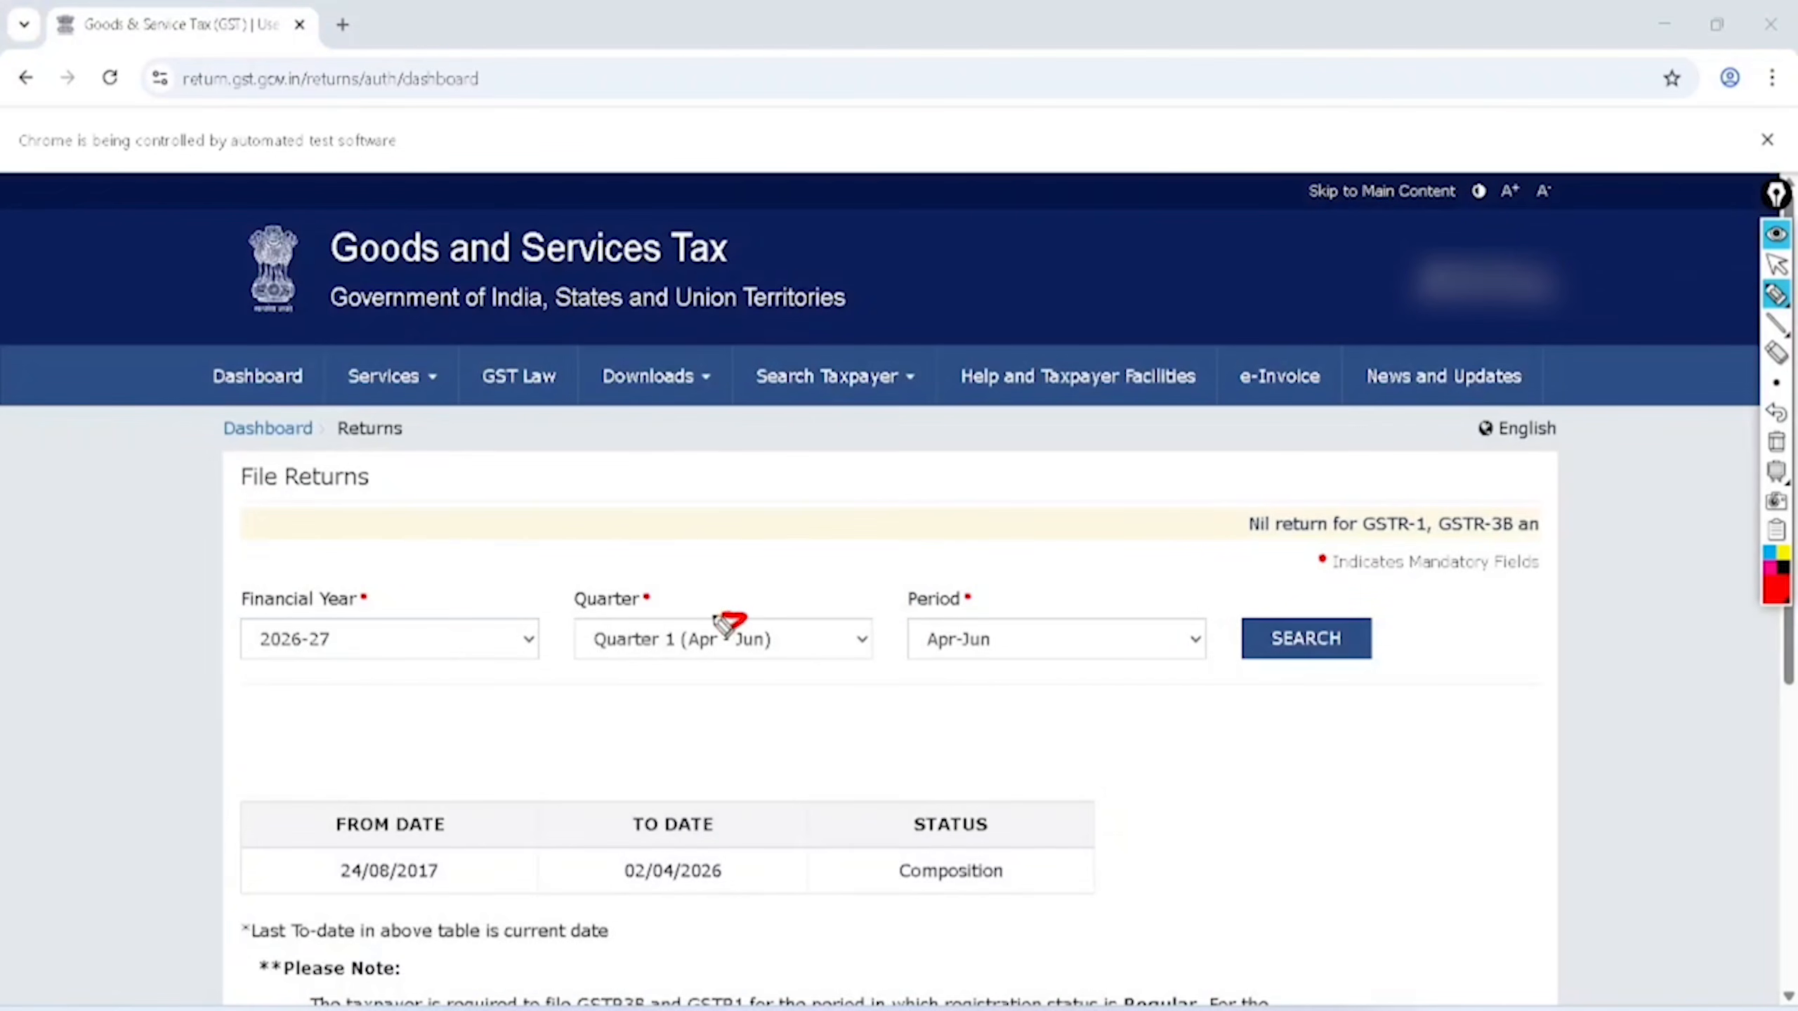
{"action": "left_click_drag", "start_coordinate": [417, 520], "coordinate": [428, 559]}
{"action": "mouse_move", "coordinate": [446, 496]}
{"action": "left_mouse_down"}
{"action": "mouse_move", "coordinate": [481, 536]}
{"action": "mouse_move", "coordinate": [473, 493]}
{"action": "left_mouse_up"}
{"action": "mouse_move", "coordinate": [491, 460]}
{"action": "left_mouse_down"}
{"action": "mouse_move", "coordinate": [496, 499]}
{"action": "mouse_move", "coordinate": [532, 465]}
{"action": "left_mouse_up"}
{"action": "left_click_drag", "start_coordinate": [565, 410], "coordinate": [559, 433]}
{"action": "mouse_move", "coordinate": [474, 556]}
{"action": "left_mouse_down"}
{"action": "mouse_move", "coordinate": [582, 431]}
{"action": "mouse_move", "coordinate": [575, 471]}
{"action": "mouse_move", "coordinate": [673, 514]}
{"action": "mouse_move", "coordinate": [682, 433]}
{"action": "mouse_move", "coordinate": [734, 474]}
{"action": "mouse_move", "coordinate": [743, 517]}
{"action": "mouse_move", "coordinate": [821, 414]}
{"action": "left_mouse_up"}
{"action": "mouse_move", "coordinate": [260, 553]}
{"action": "left_mouse_down"}
{"action": "mouse_move", "coordinate": [283, 547]}
{"action": "mouse_move", "coordinate": [362, 609]}
{"action": "mouse_move", "coordinate": [234, 567]}
{"action": "left_mouse_up"}
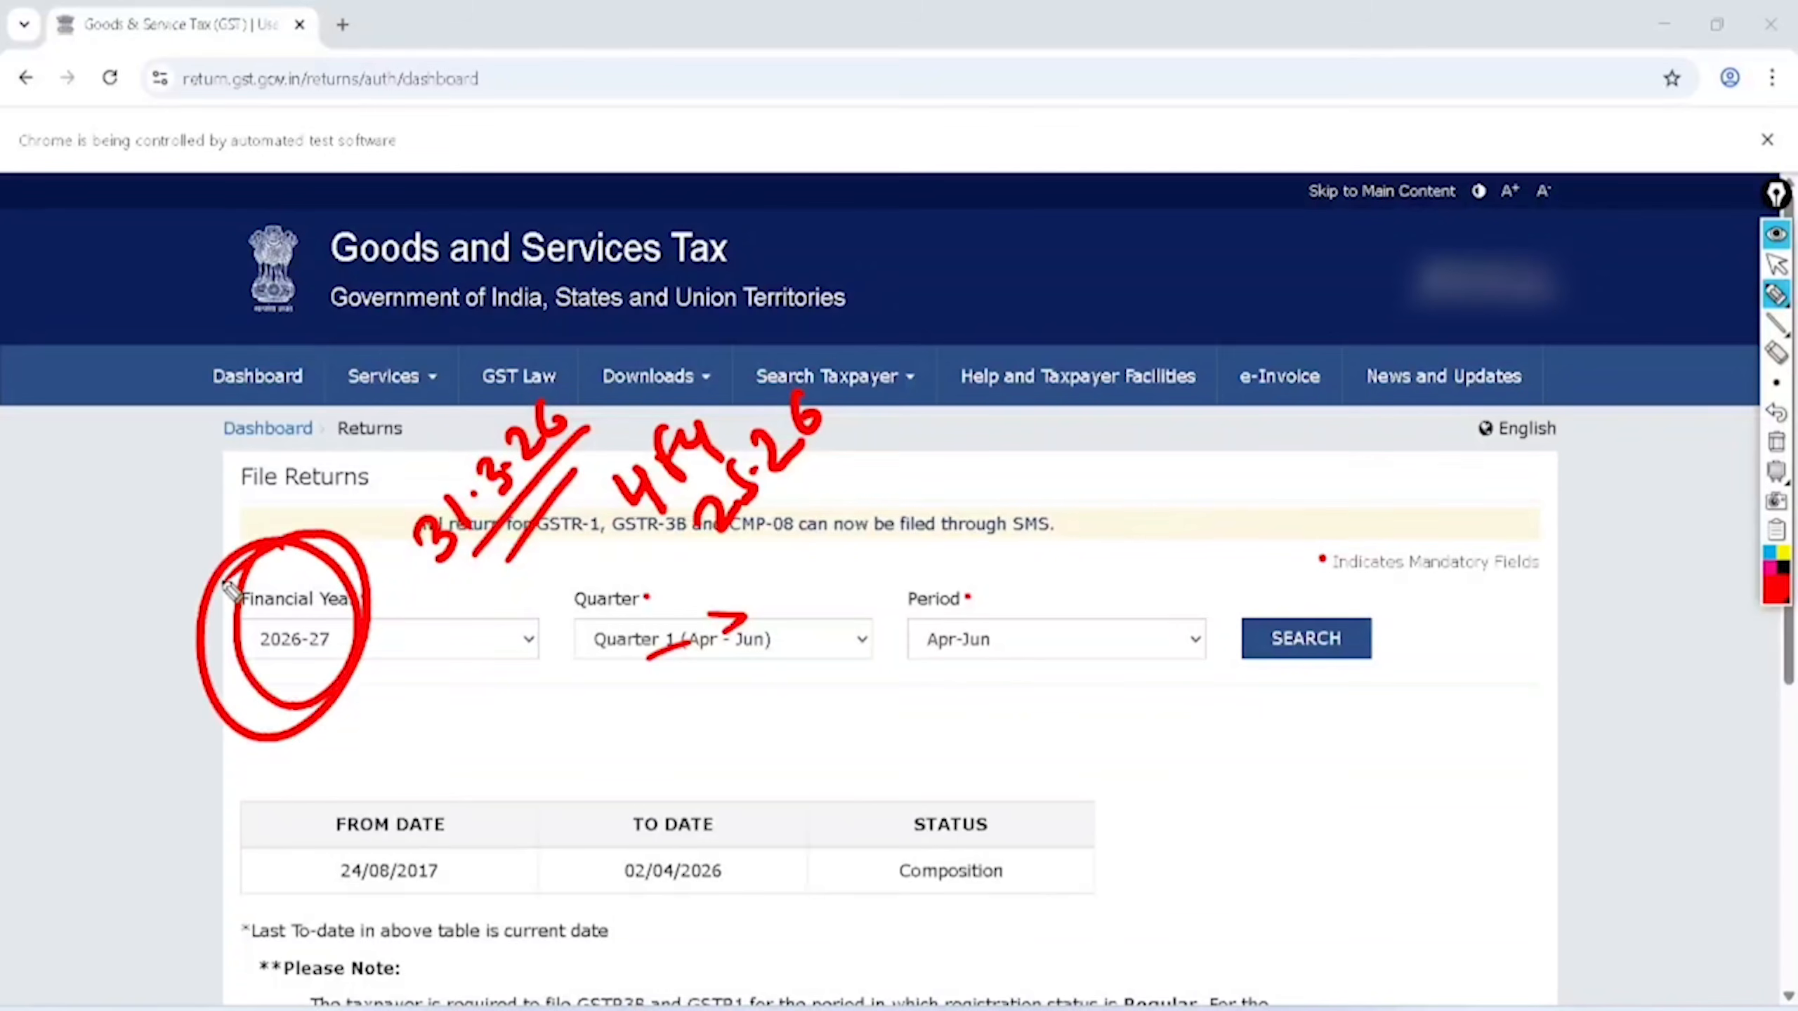
Step: Clear the red markings and set the financial year to 2025-26
{"action": "left_click", "coordinate": [1777, 264]}
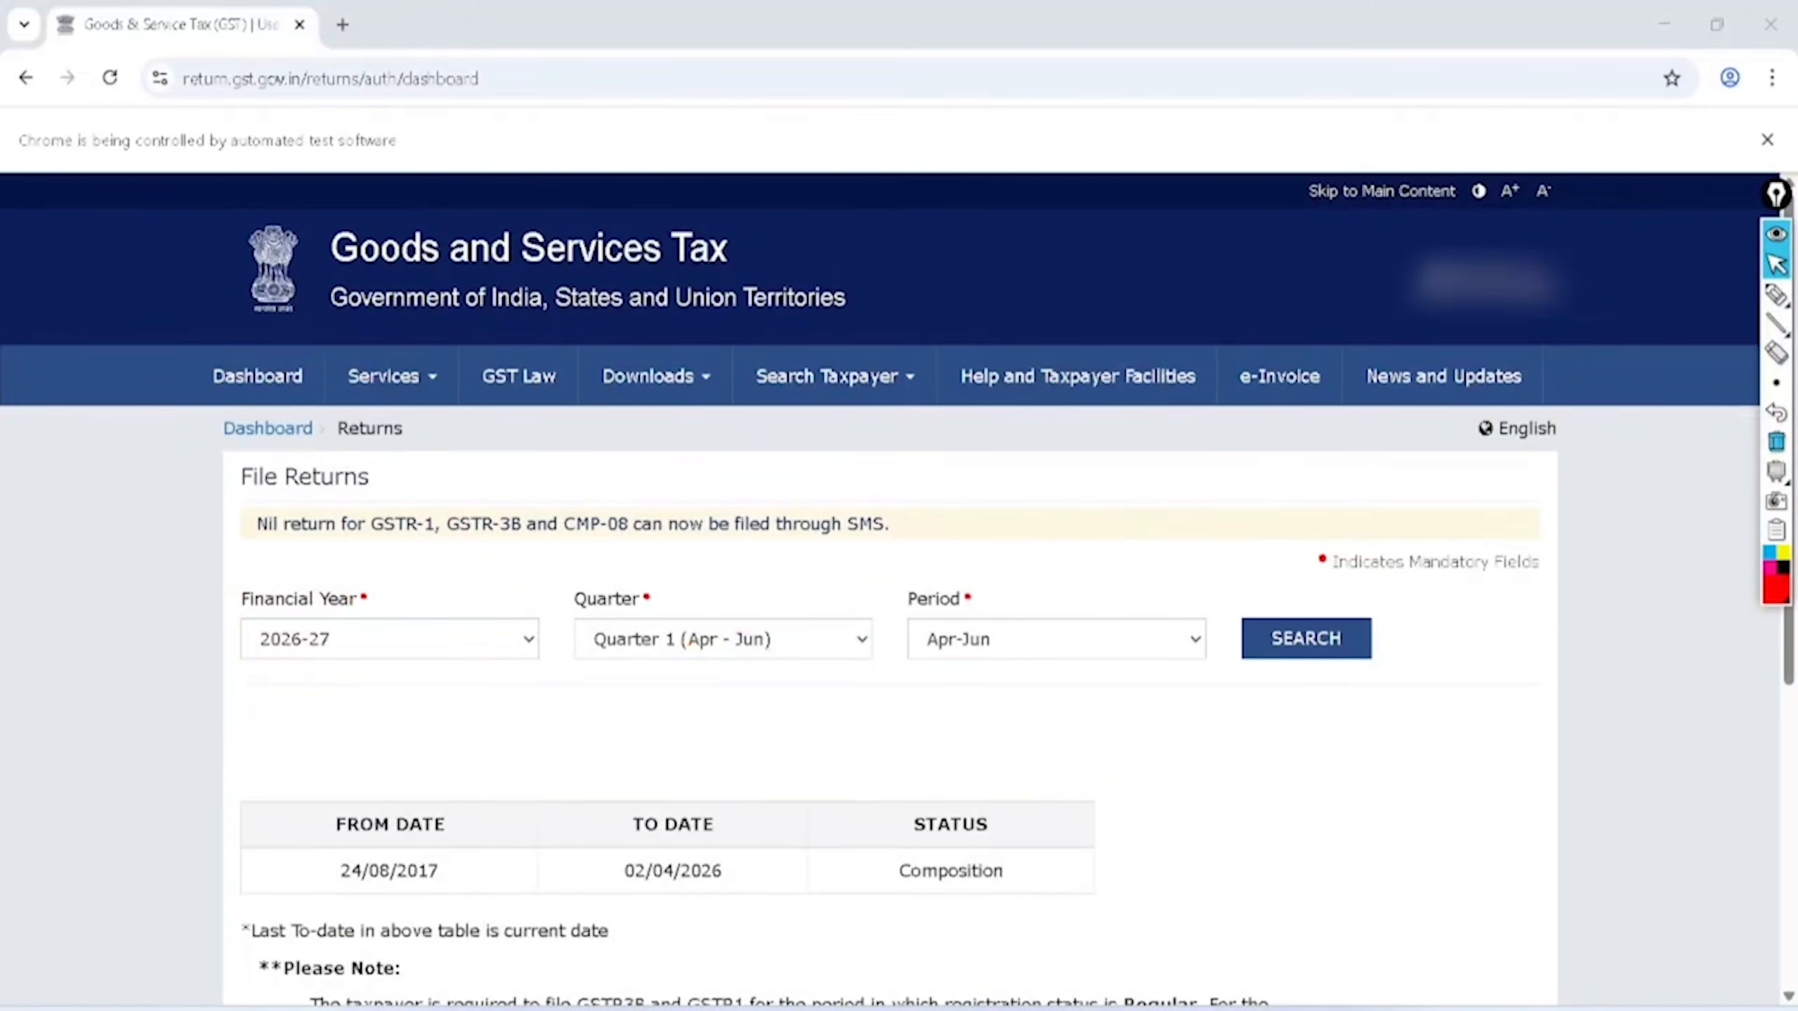
{"action": "left_click", "coordinate": [389, 639]}
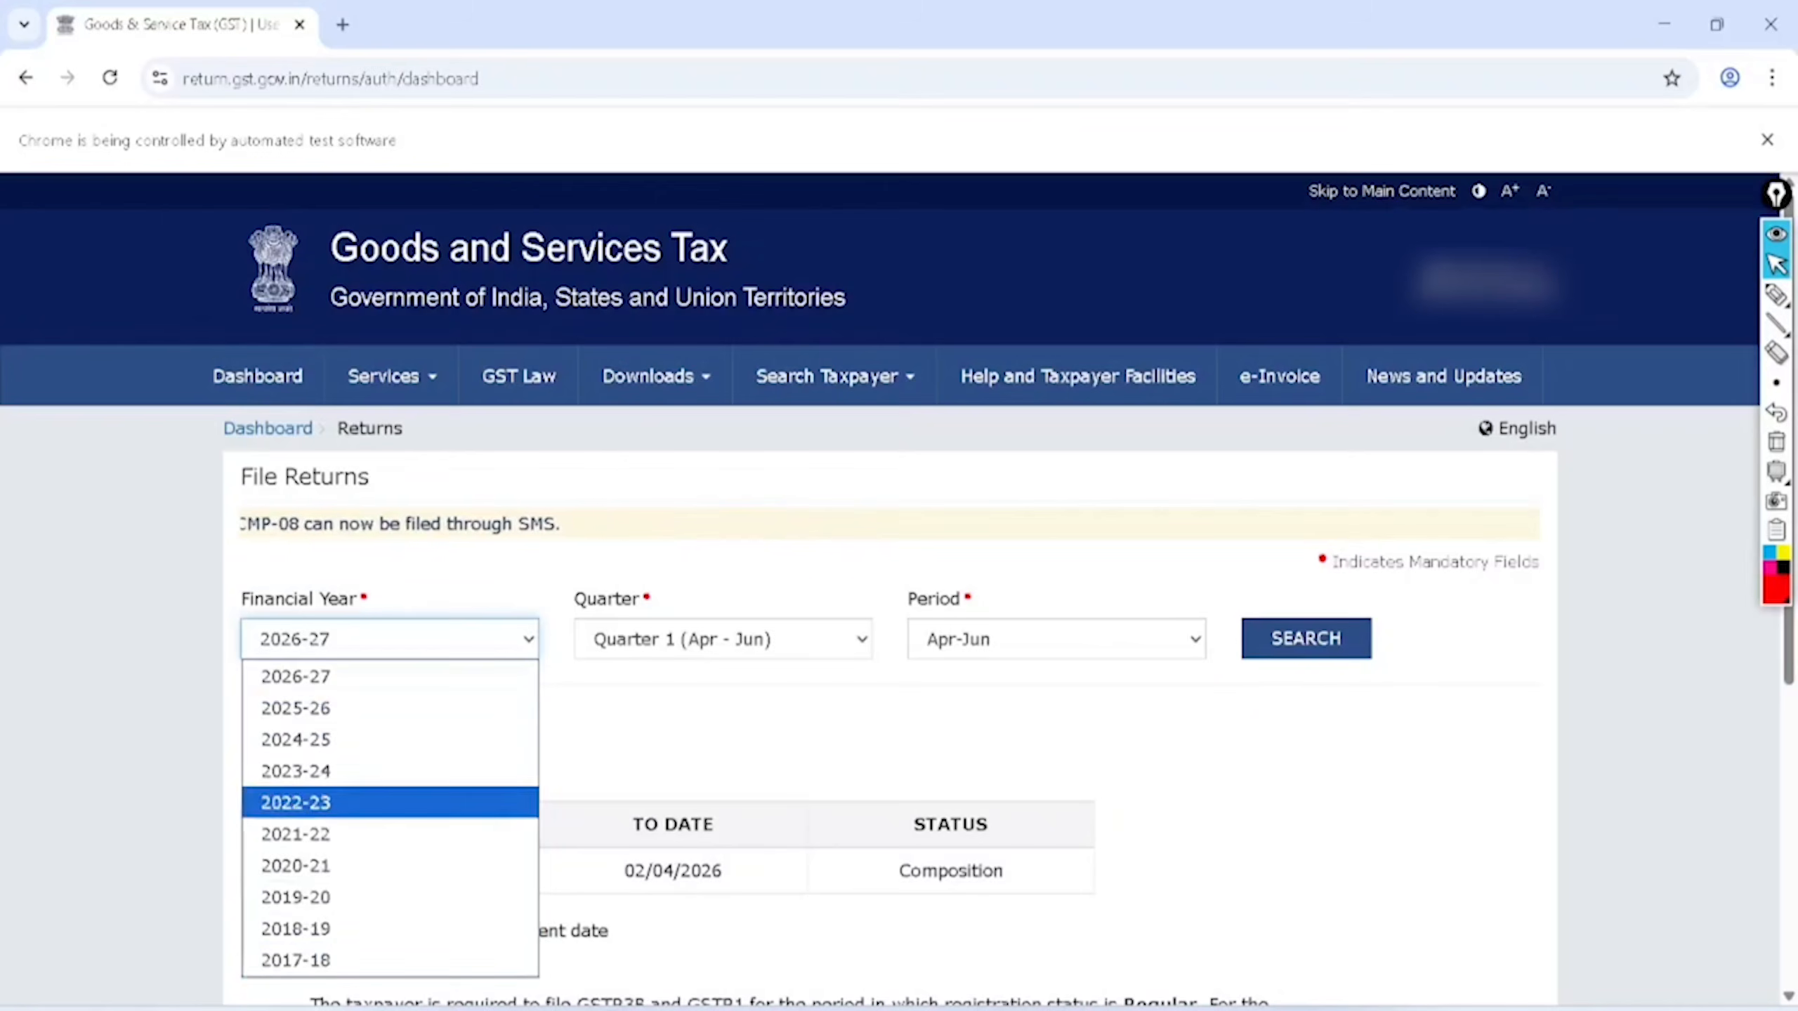
{"action": "left_click", "coordinate": [295, 676]}
{"action": "left_click", "coordinate": [415, 707]}
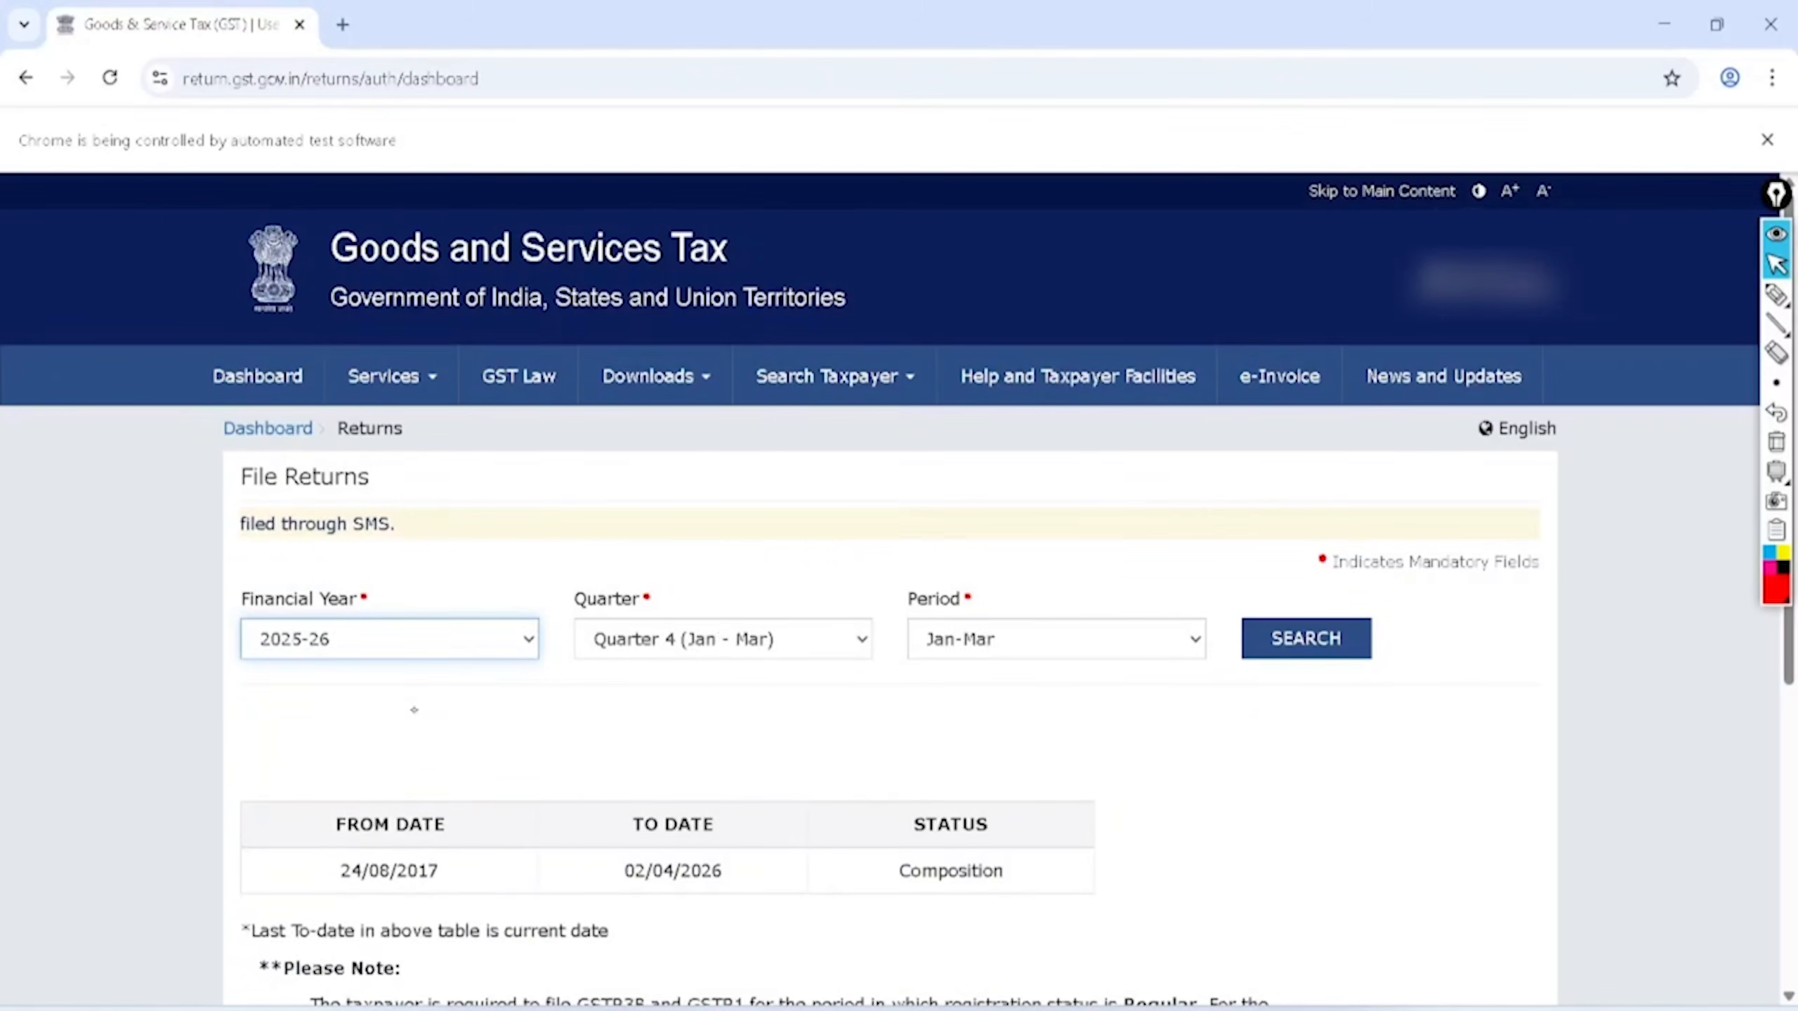
Step: Choose Quarter 4 (Jan - Mar) with the period Jan-Mar and search for the returns
{"action": "key", "text": "Home"}
{"action": "key", "text": "Down"}
{"action": "key", "text": "Down"}
{"action": "key", "text": "Down"}
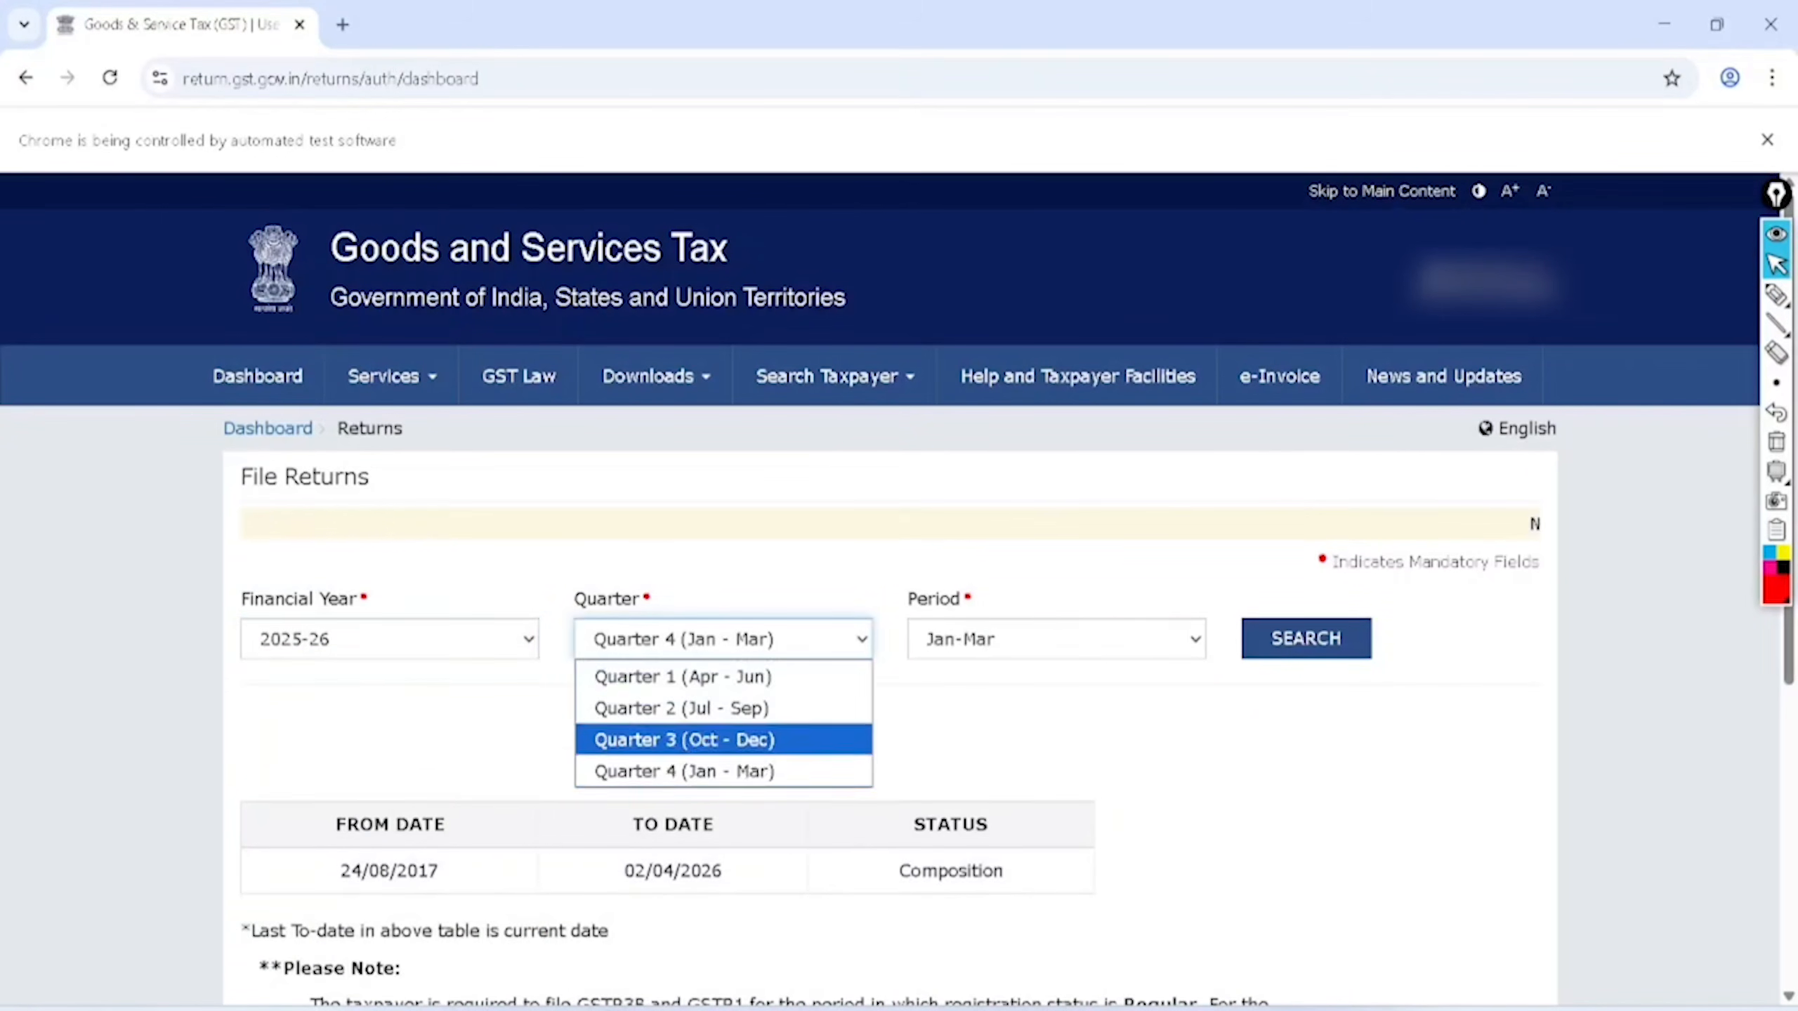
{"action": "key", "text": "Return"}
{"action": "left_click", "coordinate": [1056, 639]}
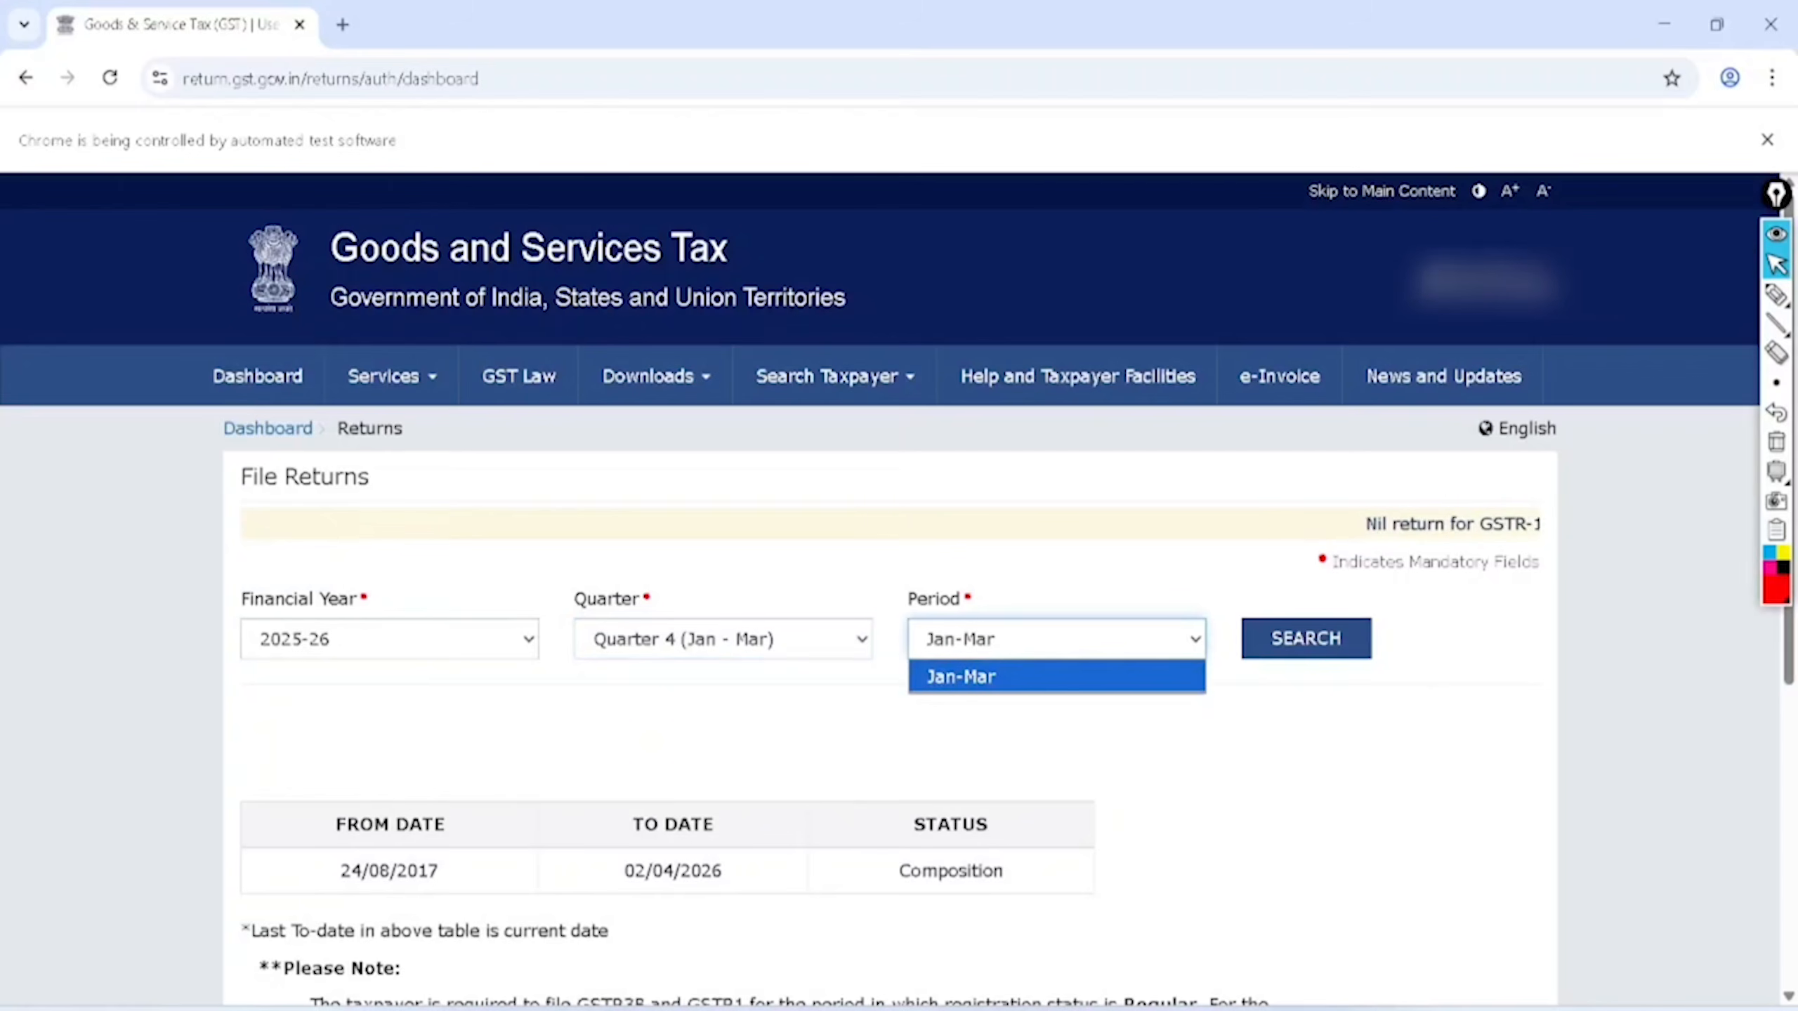
{"action": "key", "text": "Return"}
{"action": "key", "text": "Tab"}
{"action": "key", "text": "Return"}
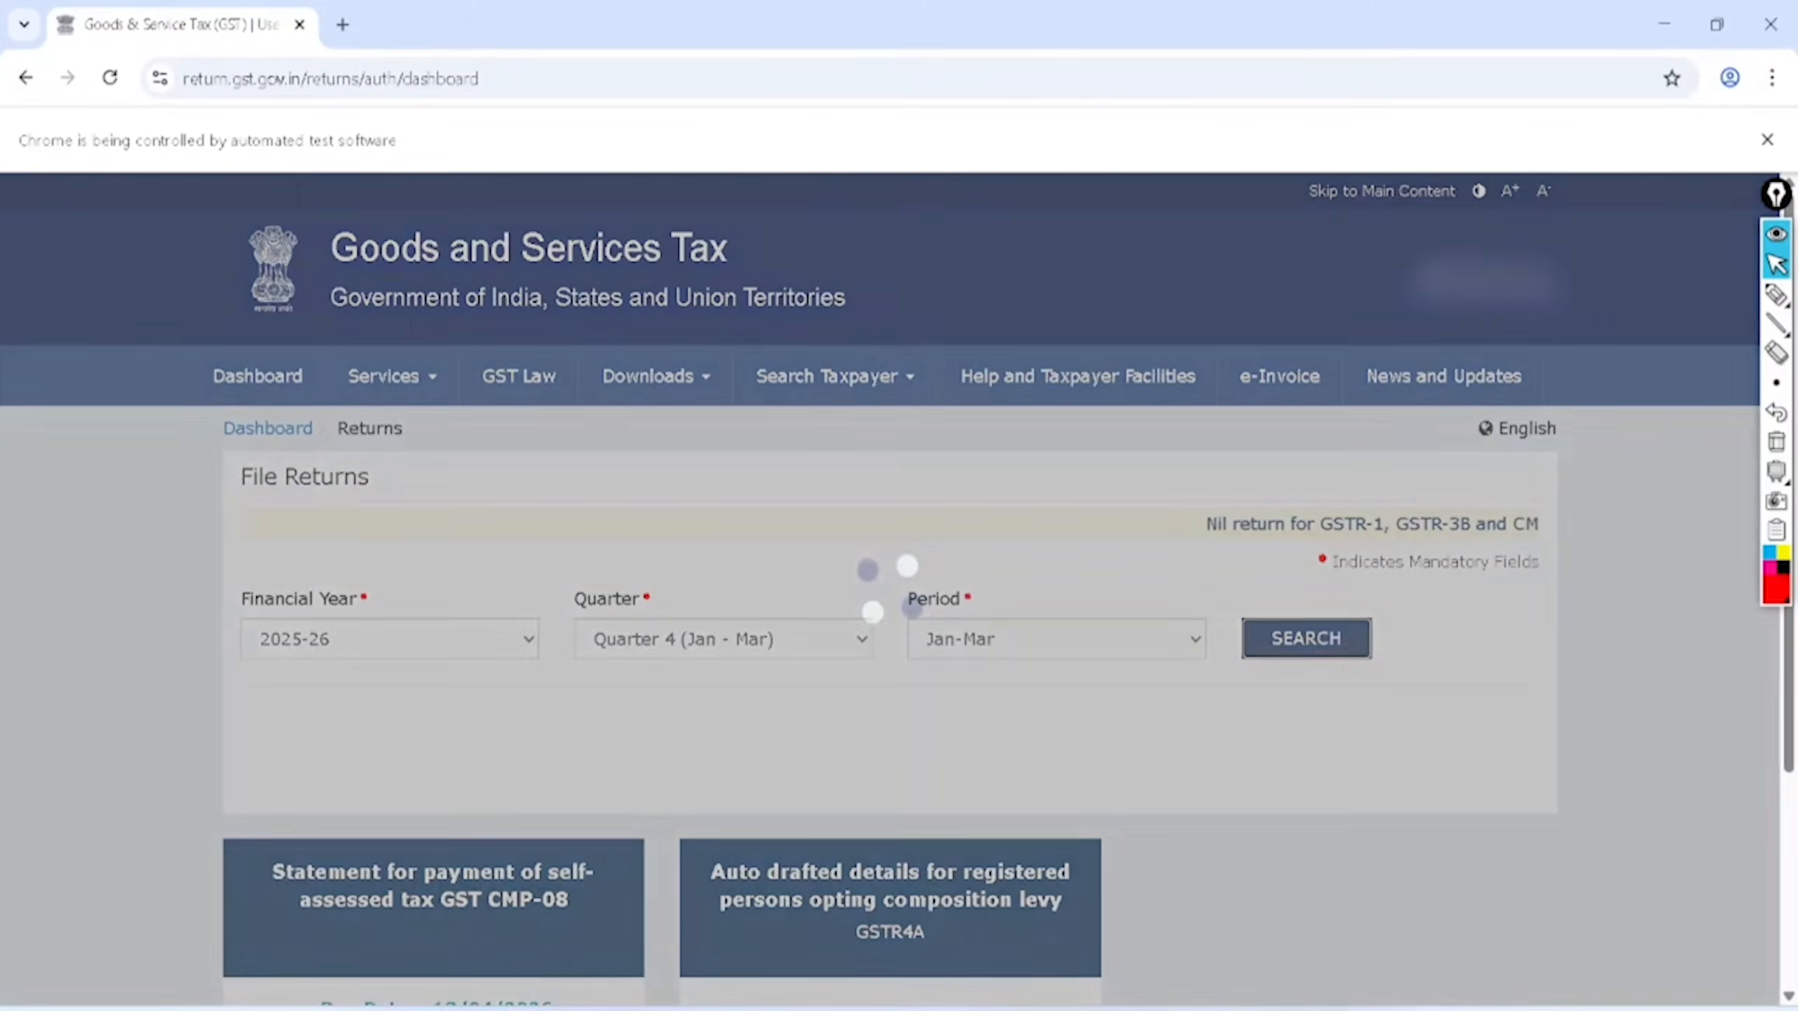
Step: Circle CMP-08, its due date and GSTR4A in red, and handwrite "purchase" with a double underline
{"action": "scroll", "coordinate": [891, 567], "scroll_direction": "down", "scroll_amount": 5}
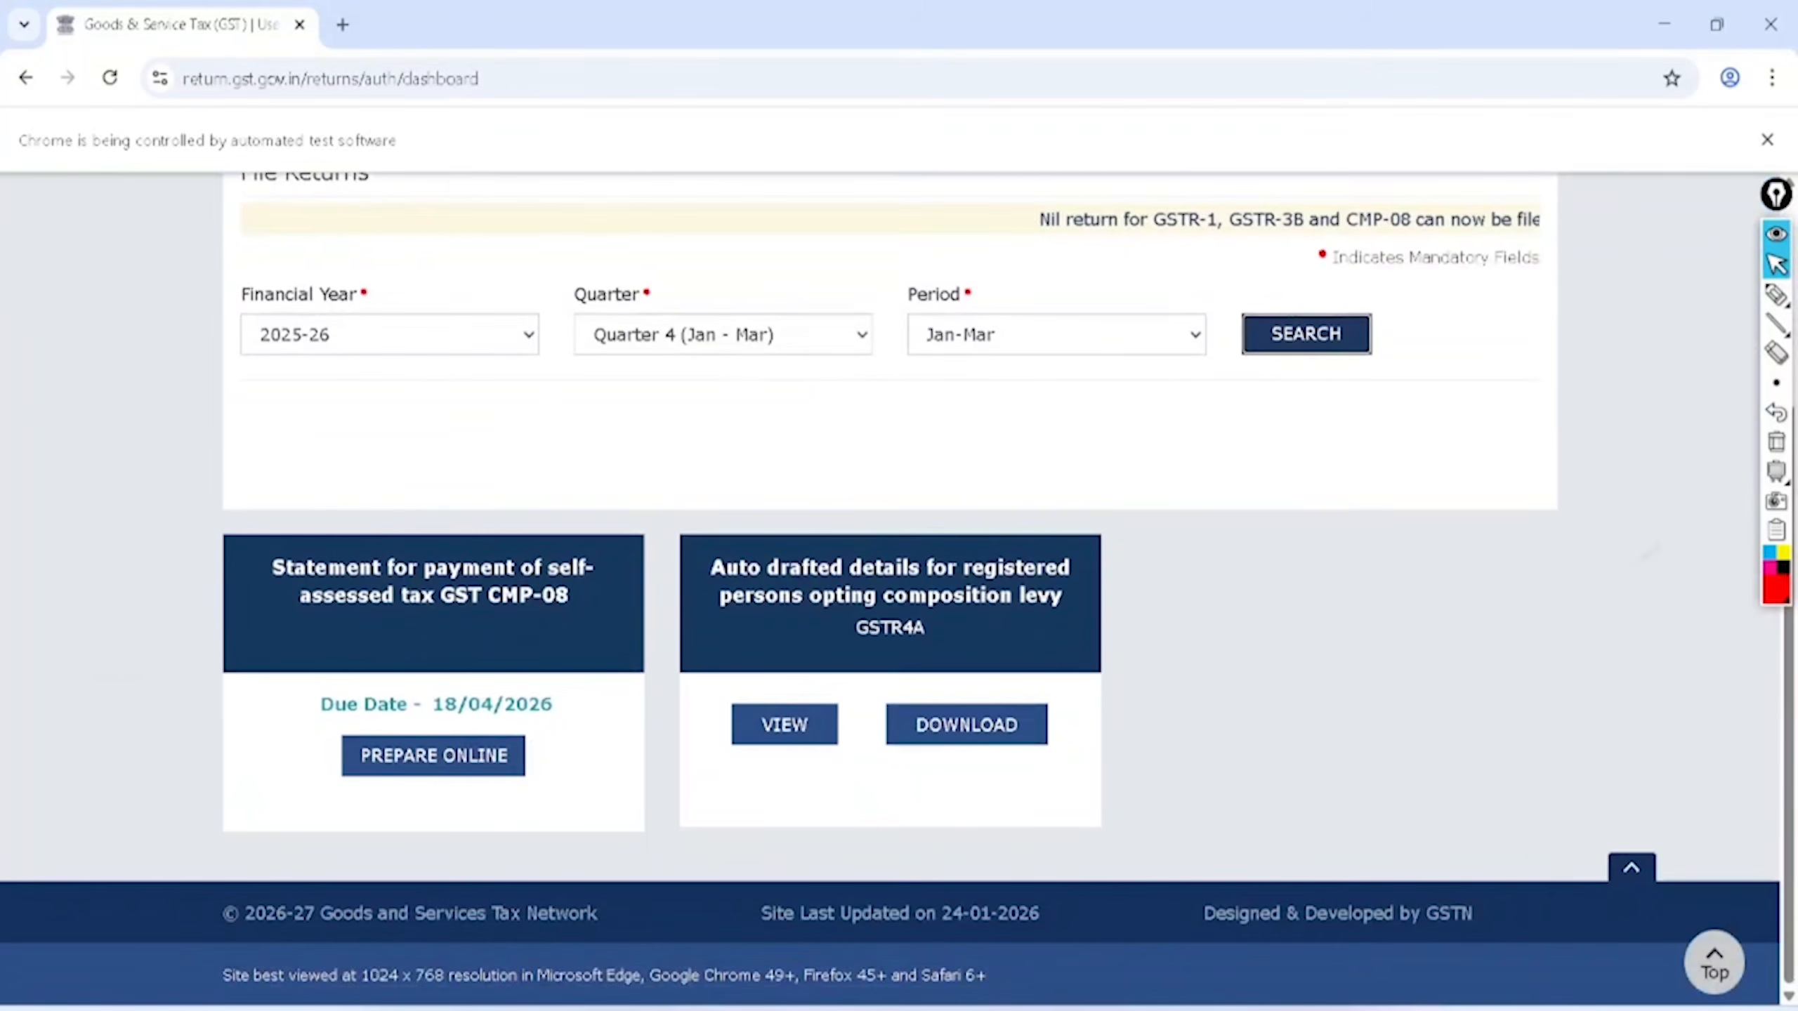
{"action": "left_click", "coordinate": [1689, 294]}
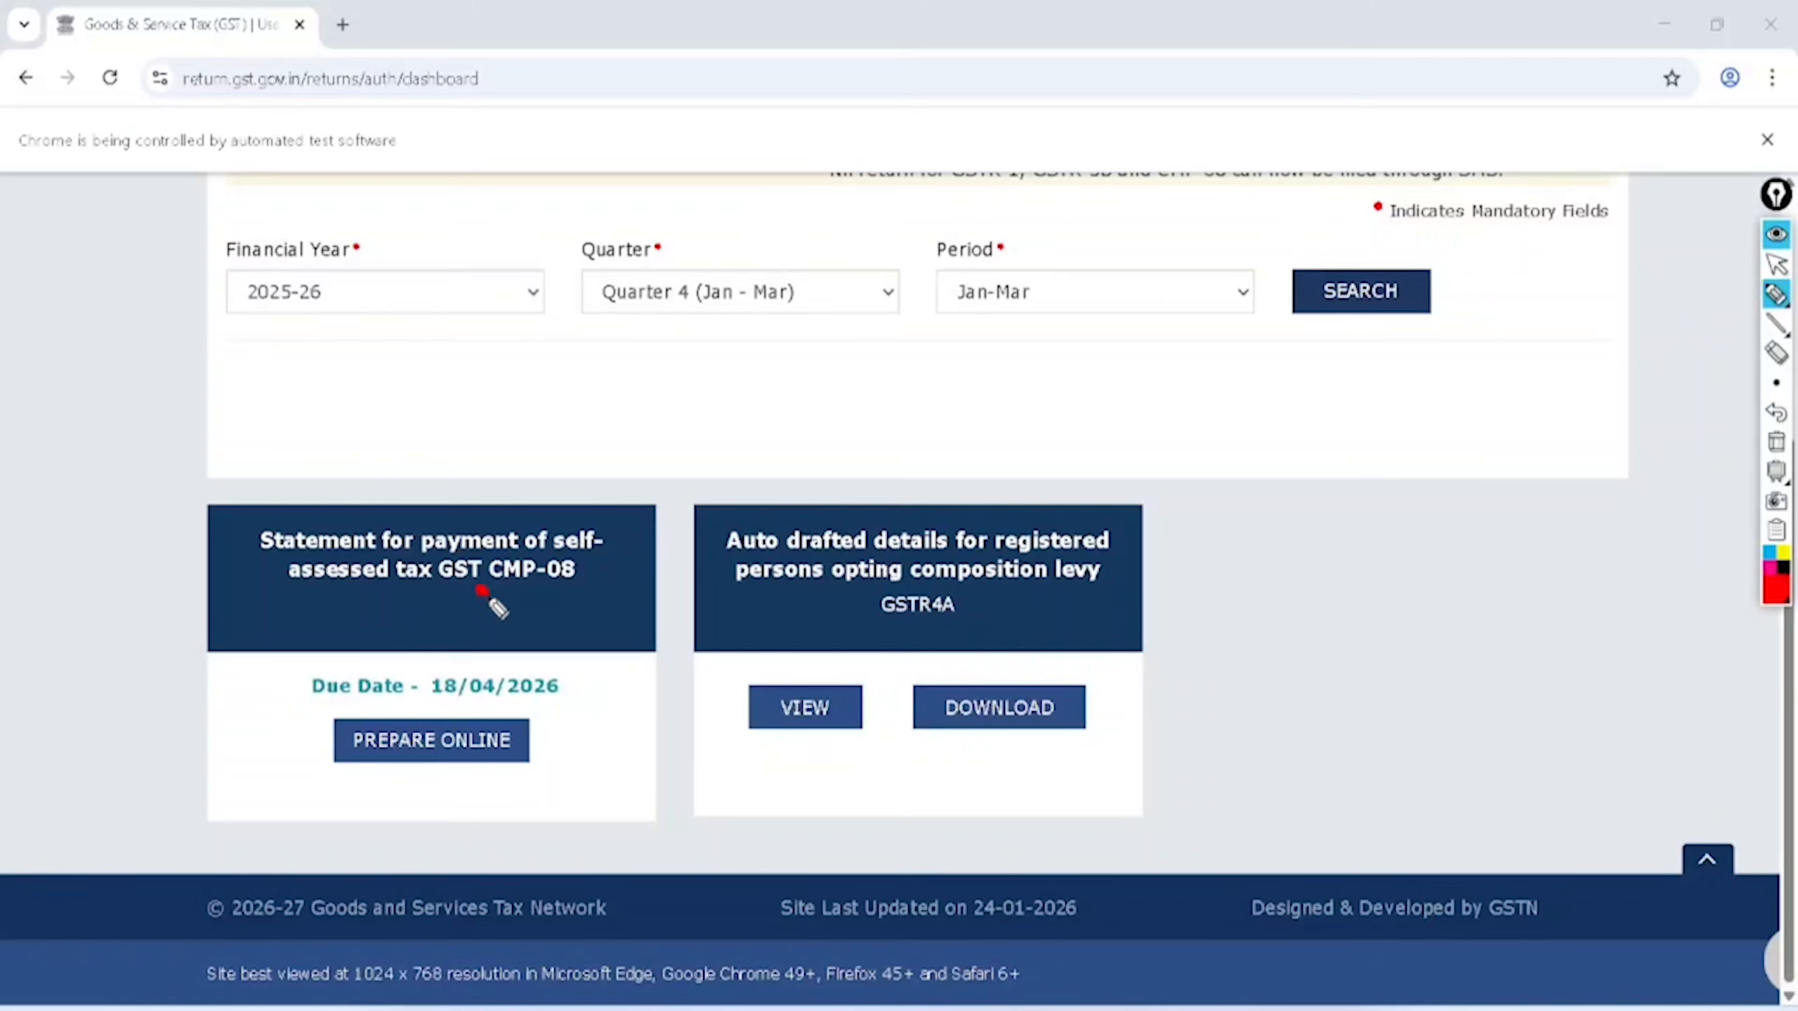
{"action": "mouse_move", "coordinate": [492, 602]}
{"action": "left_mouse_down"}
{"action": "mouse_move", "coordinate": [634, 533]}
{"action": "mouse_move", "coordinate": [485, 595]}
{"action": "mouse_move", "coordinate": [414, 654]}
{"action": "mouse_move", "coordinate": [601, 714]}
{"action": "mouse_move", "coordinate": [493, 680]}
{"action": "left_mouse_up"}
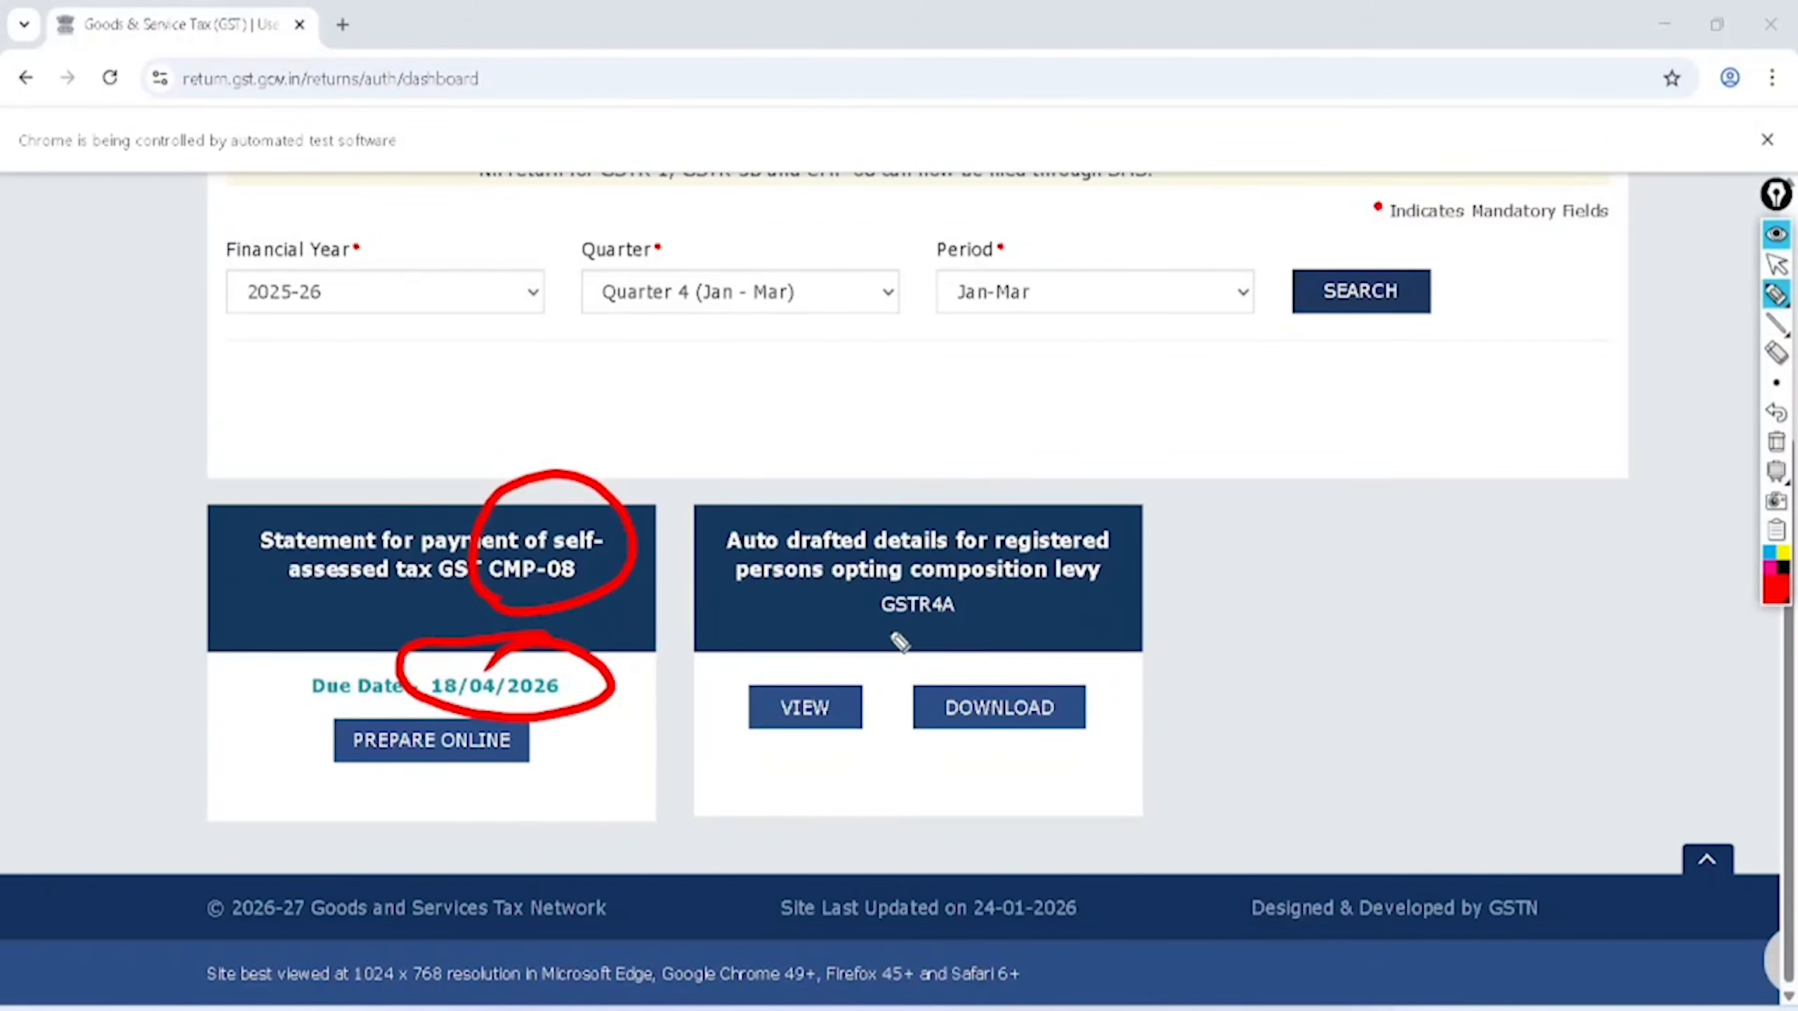
{"action": "left_click_drag", "start_coordinate": [955, 634], "coordinate": [869, 609]}
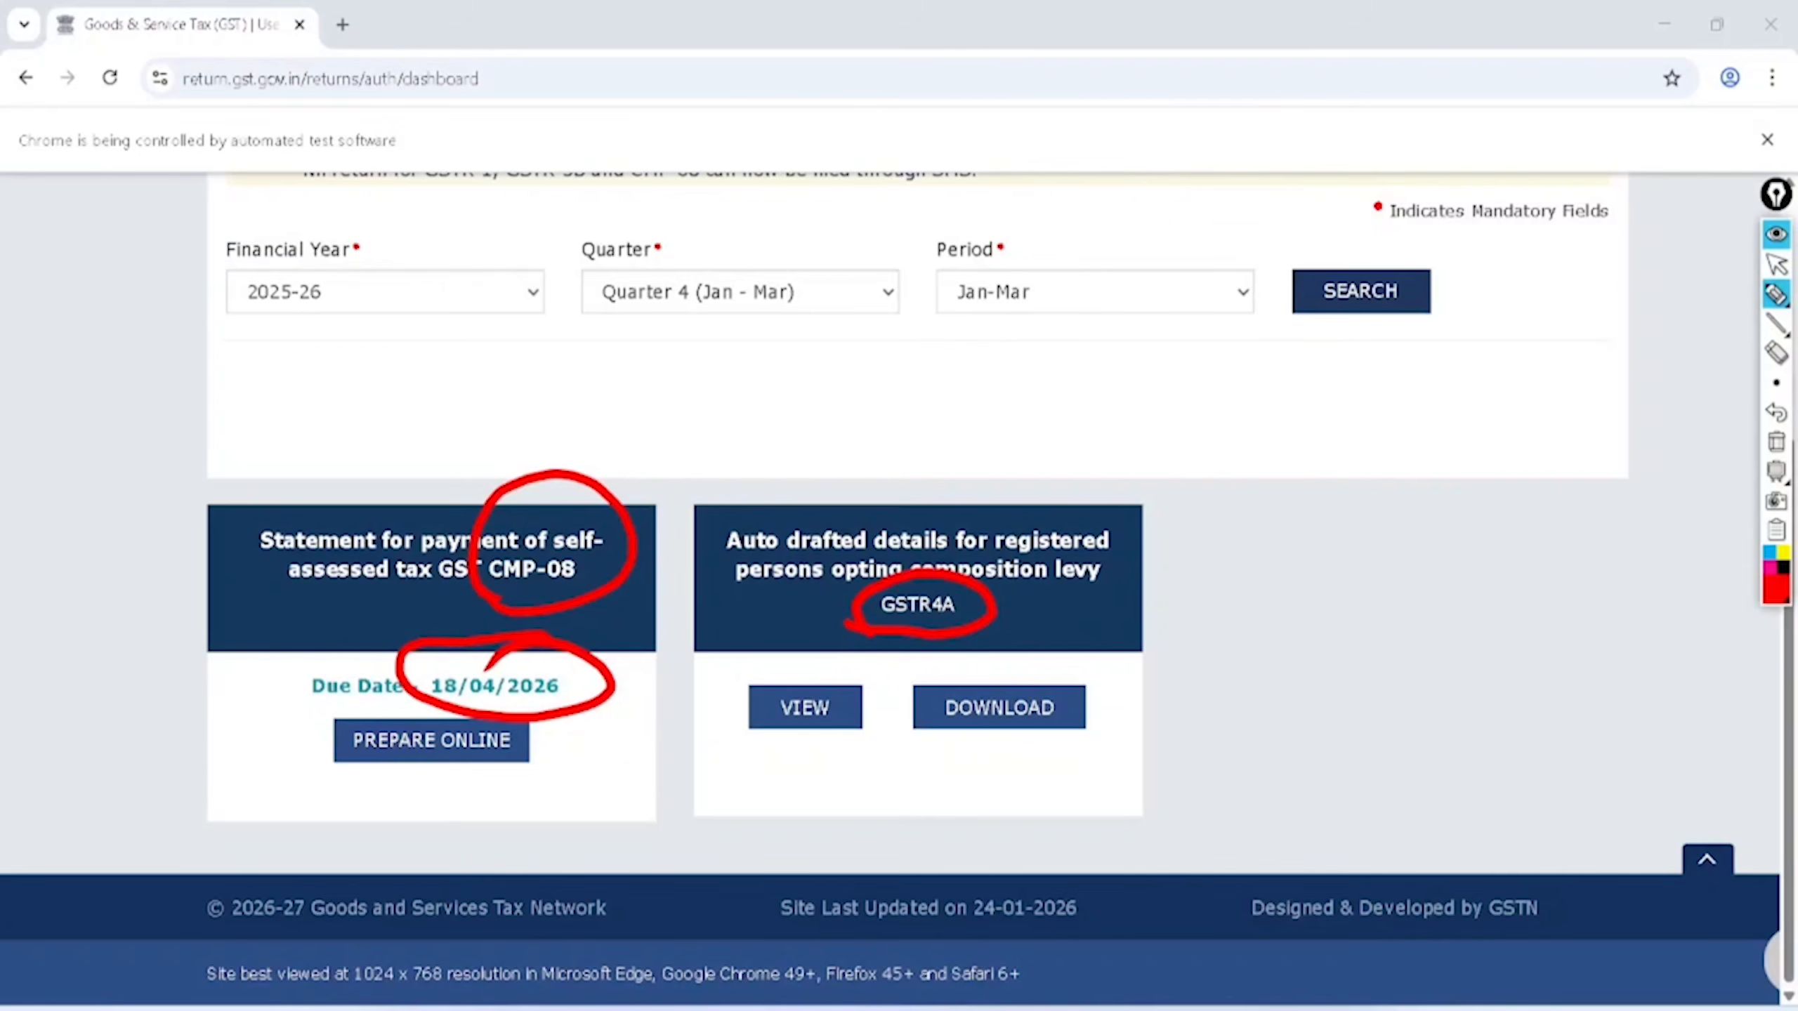
{"action": "mouse_move", "coordinate": [1177, 454]}
{"action": "left_mouse_down"}
{"action": "mouse_move", "coordinate": [1196, 517]}
{"action": "mouse_move", "coordinate": [1256, 414]}
{"action": "mouse_move", "coordinate": [1374, 338]}
{"action": "left_mouse_up"}
{"action": "left_click_drag", "start_coordinate": [1253, 471], "coordinate": [1366, 380]}
{"action": "left_click_drag", "start_coordinate": [1284, 466], "coordinate": [1365, 404]}
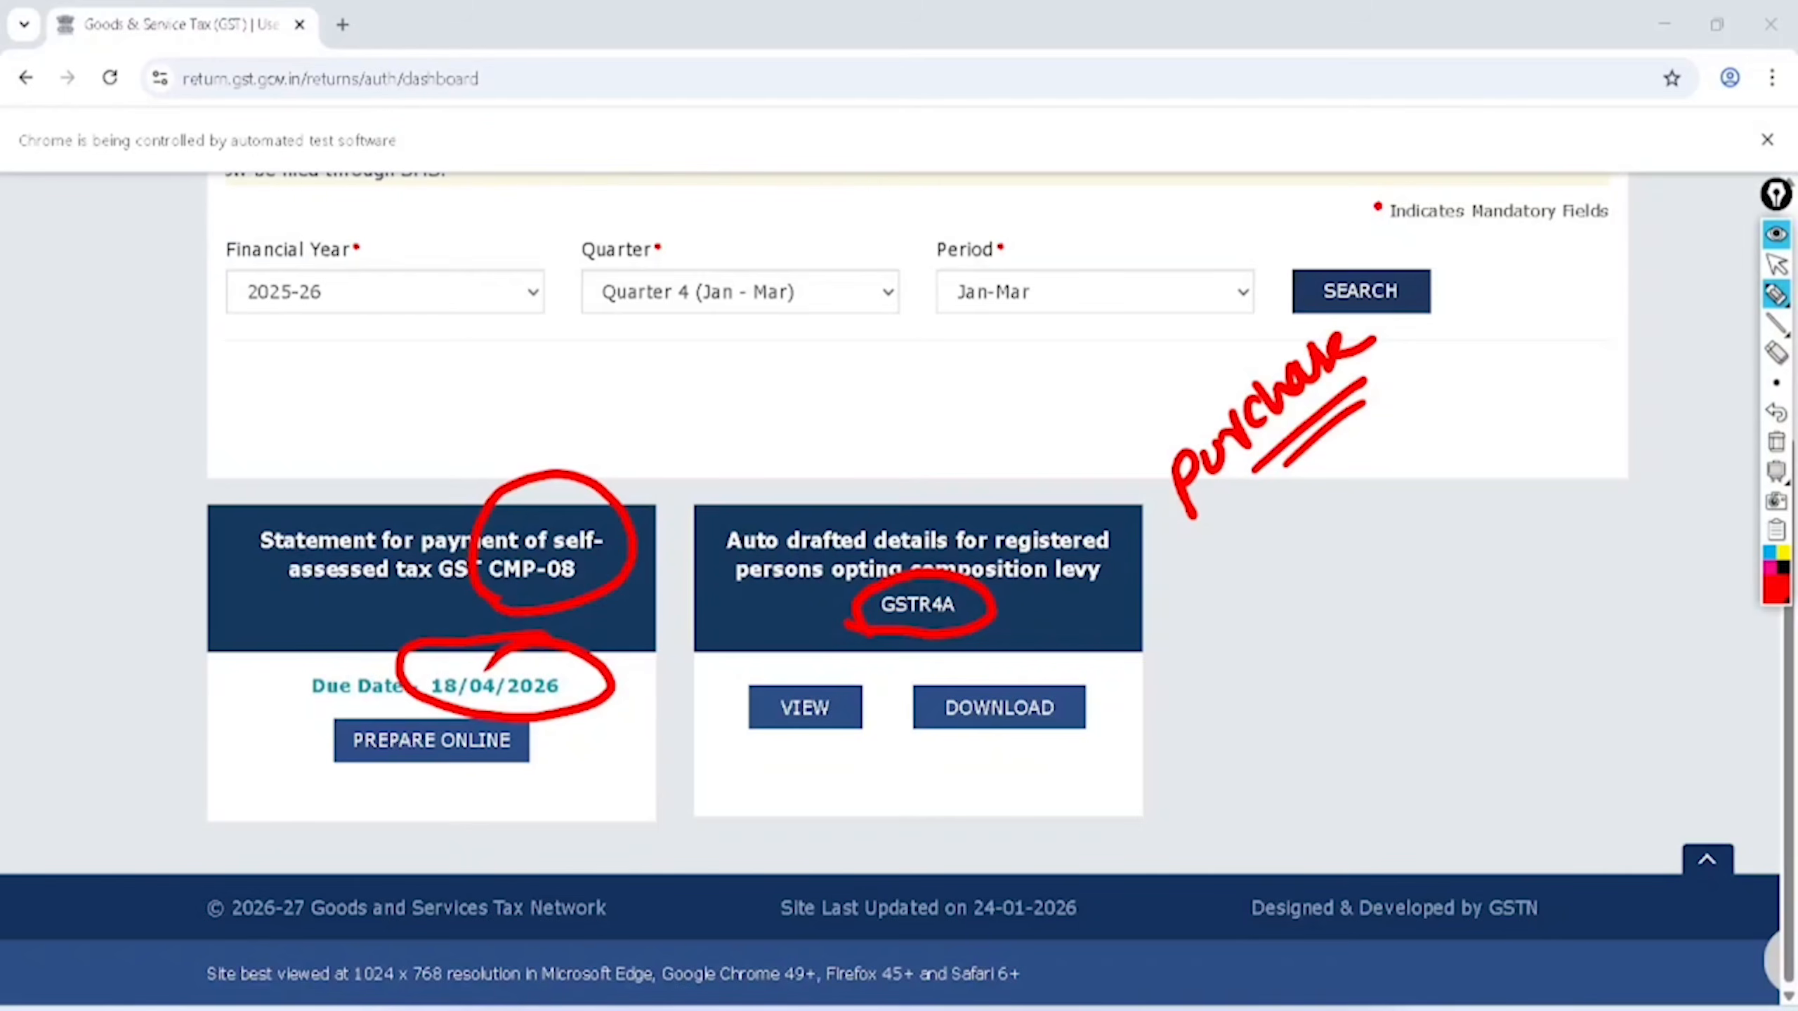
Step: Clear the red markings and view the 3A,3B - B2B Invoices section of GSTR4A
{"action": "left_click", "coordinate": [1776, 265]}
{"action": "left_click", "coordinate": [1776, 442]}
{"action": "left_click", "coordinate": [805, 707]}
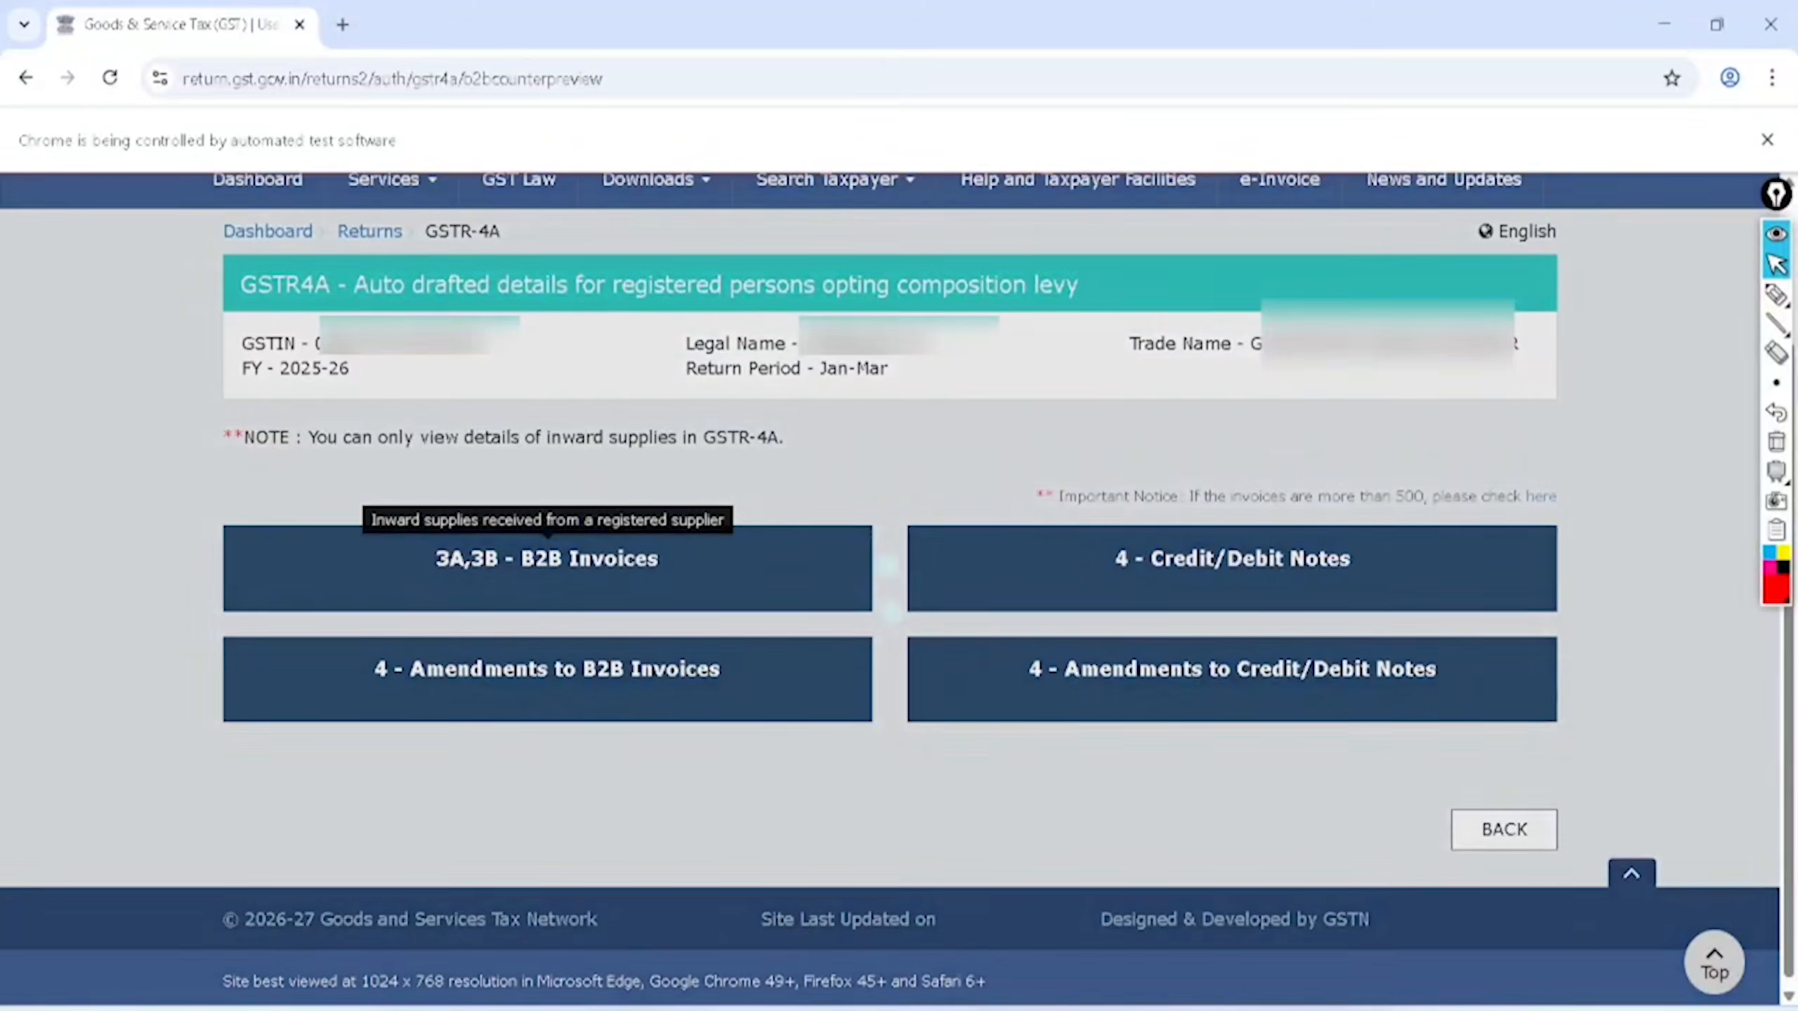
{"action": "left_click", "coordinate": [547, 566]}
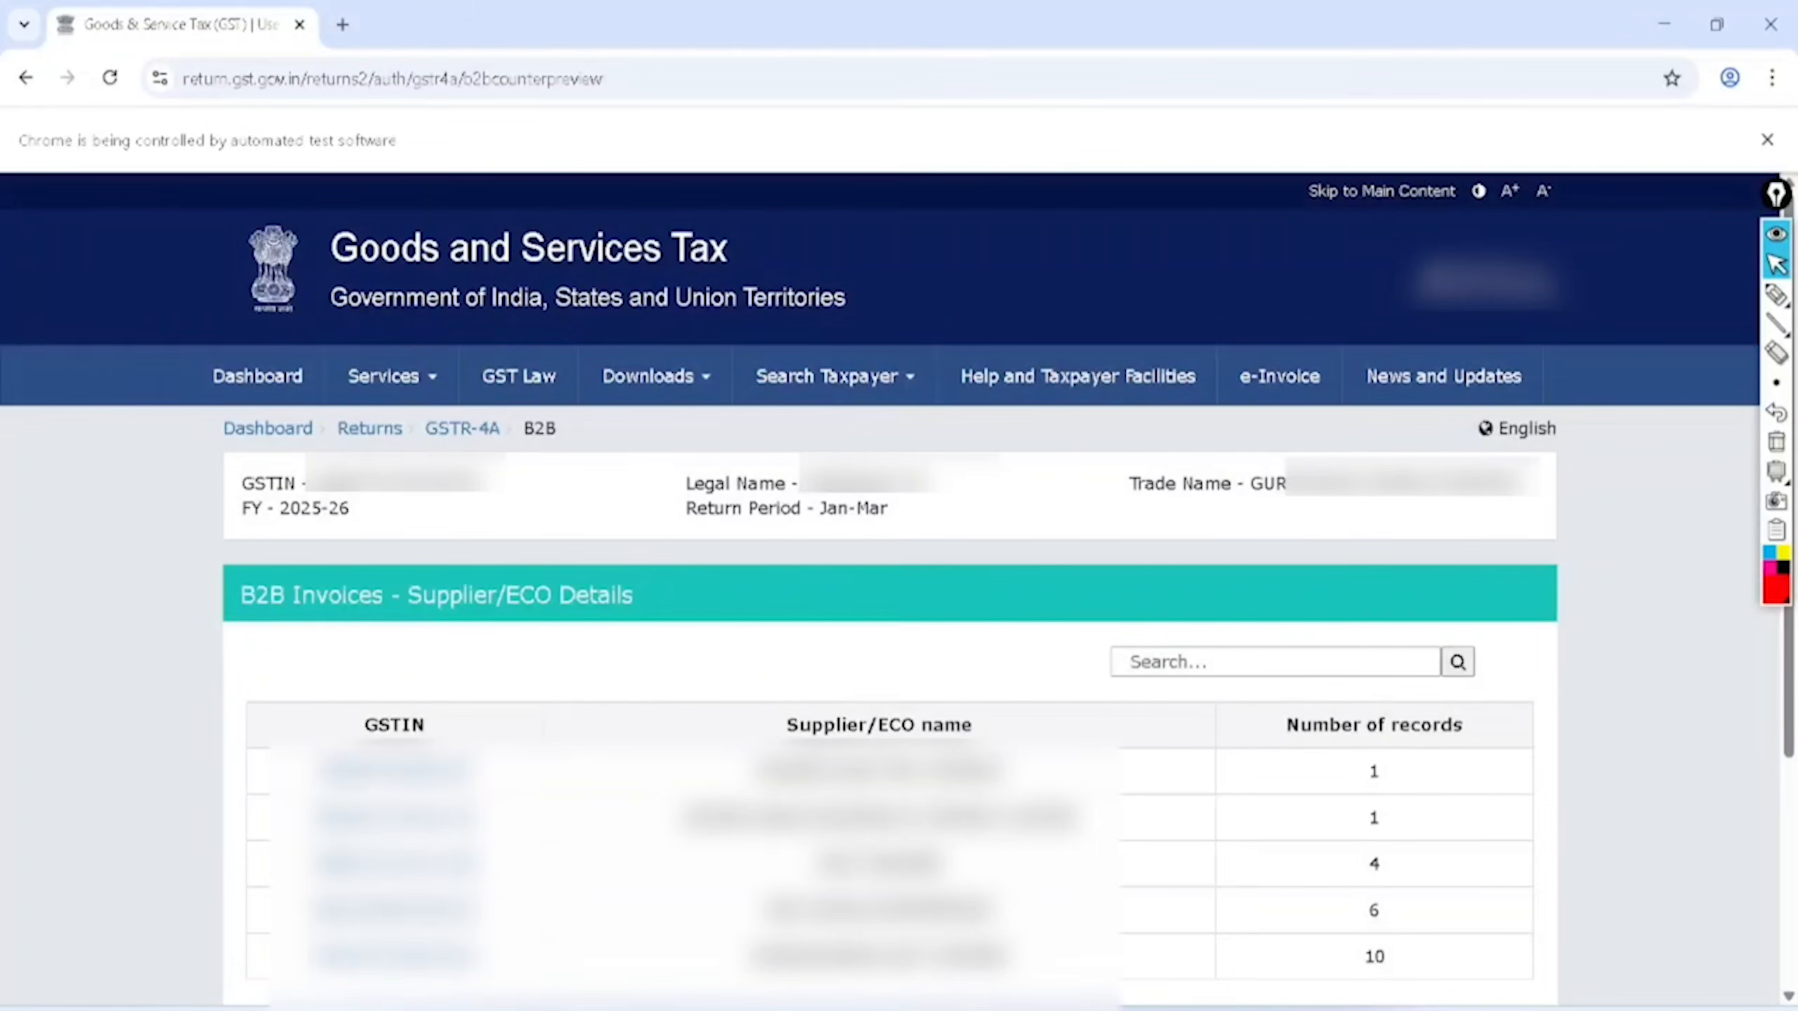
Step: Circle the GSTIN and Supplier/ECO name headings in red and draw two check marks beside the supplier rows
{"action": "scroll", "coordinate": [899, 587], "scroll_direction": "down", "scroll_amount": 5}
{"action": "left_click", "coordinate": [1776, 294]}
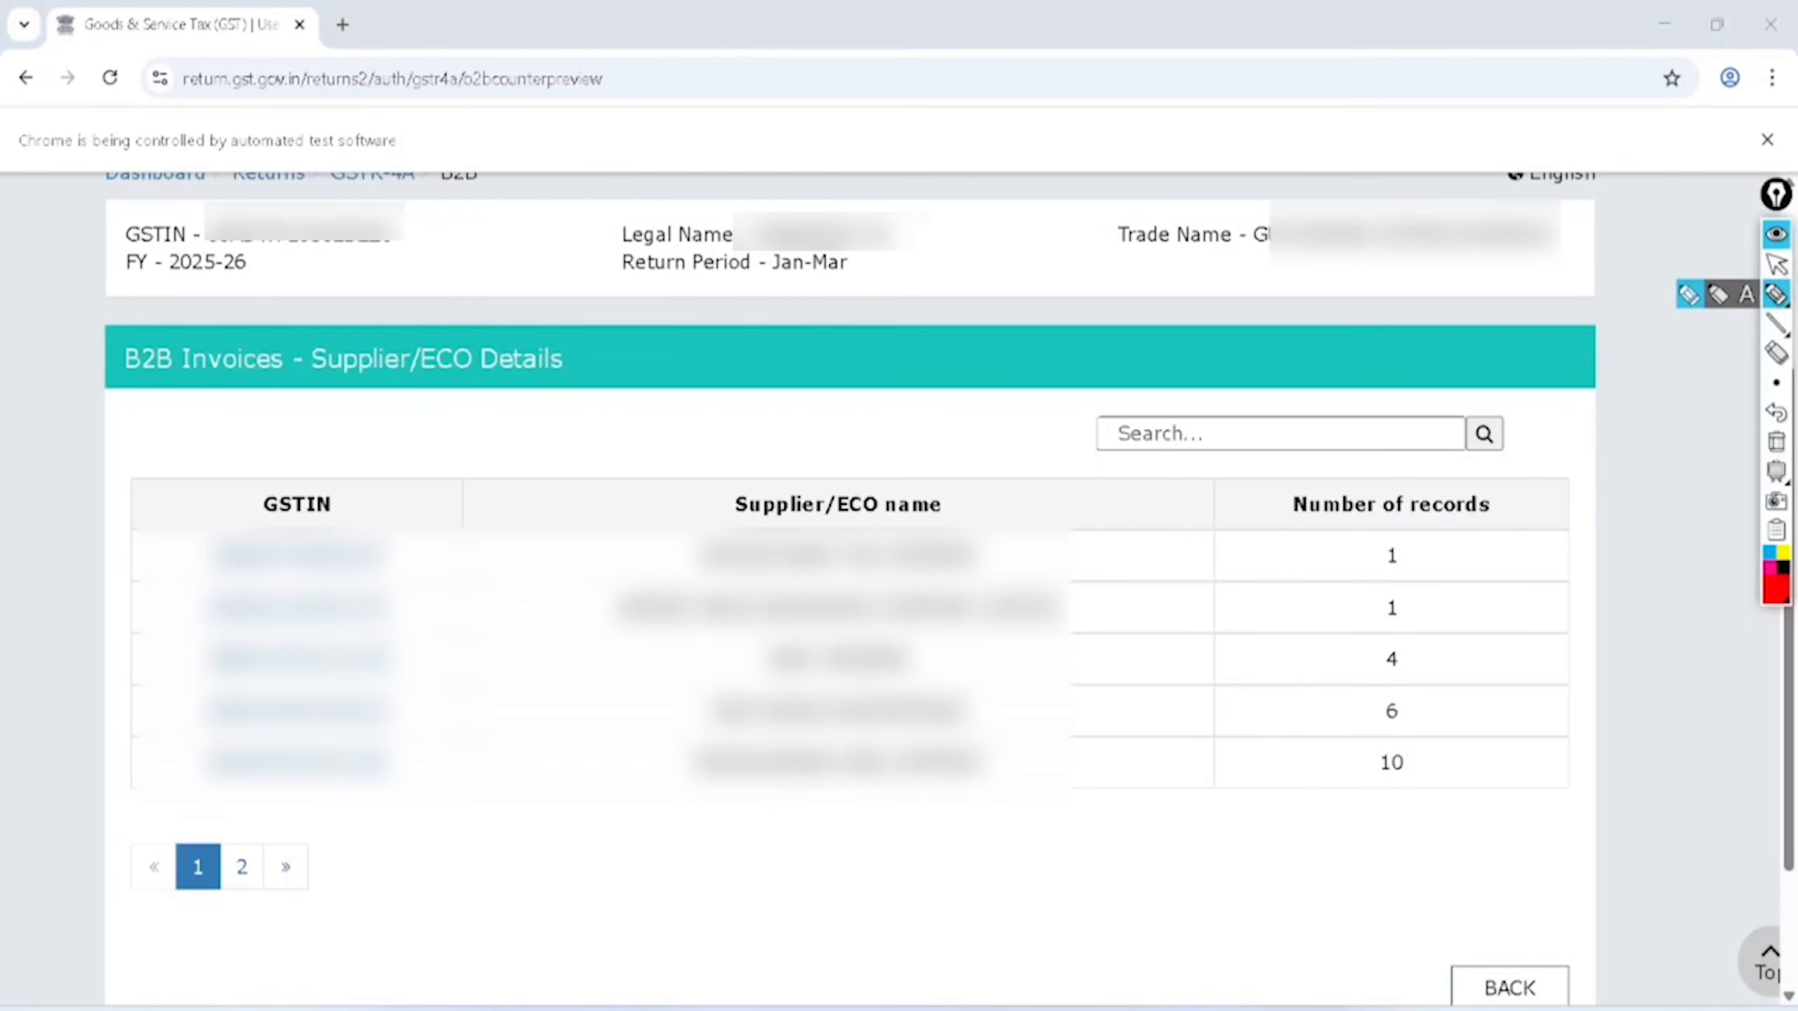
{"action": "left_click_drag", "start_coordinate": [1035, 551], "coordinate": [1143, 467]}
{"action": "left_click_drag", "start_coordinate": [1087, 575], "coordinate": [1194, 528]}
{"action": "mouse_move", "coordinate": [841, 452]}
{"action": "left_mouse_down"}
{"action": "mouse_move", "coordinate": [724, 487]}
{"action": "mouse_move", "coordinate": [825, 456]}
{"action": "left_mouse_up"}
{"action": "mouse_move", "coordinate": [368, 499]}
{"action": "left_mouse_down"}
{"action": "mouse_move", "coordinate": [269, 601]}
{"action": "mouse_move", "coordinate": [353, 507]}
{"action": "left_mouse_up"}
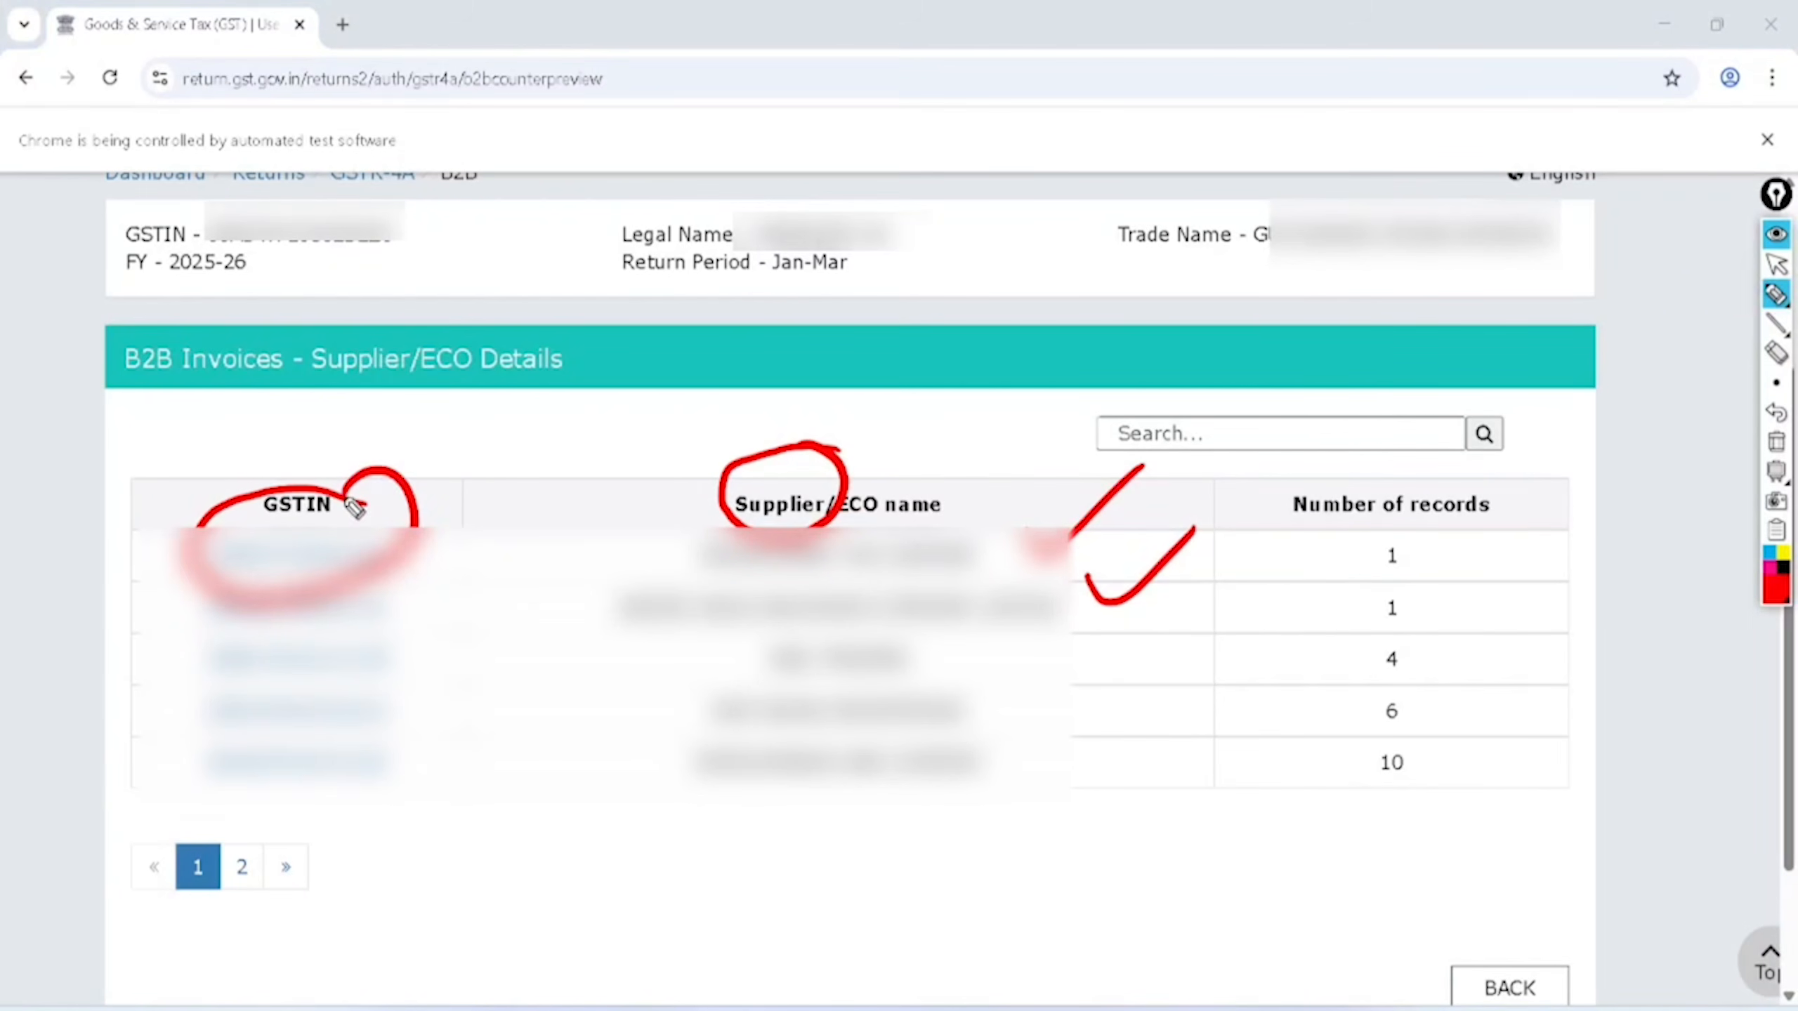
Step: Draw a red check mark beside each of the five Number of records entries and erase all markings
{"action": "left_click_drag", "start_coordinate": [1417, 547], "coordinate": [1520, 537]}
{"action": "mouse_move", "coordinate": [1409, 588]}
{"action": "left_mouse_down"}
{"action": "mouse_move", "coordinate": [1417, 607]}
{"action": "mouse_move", "coordinate": [1517, 566]}
{"action": "left_mouse_up"}
{"action": "left_click_drag", "start_coordinate": [1416, 634], "coordinate": [1527, 619]}
{"action": "left_click_drag", "start_coordinate": [1413, 708], "coordinate": [1530, 664]}
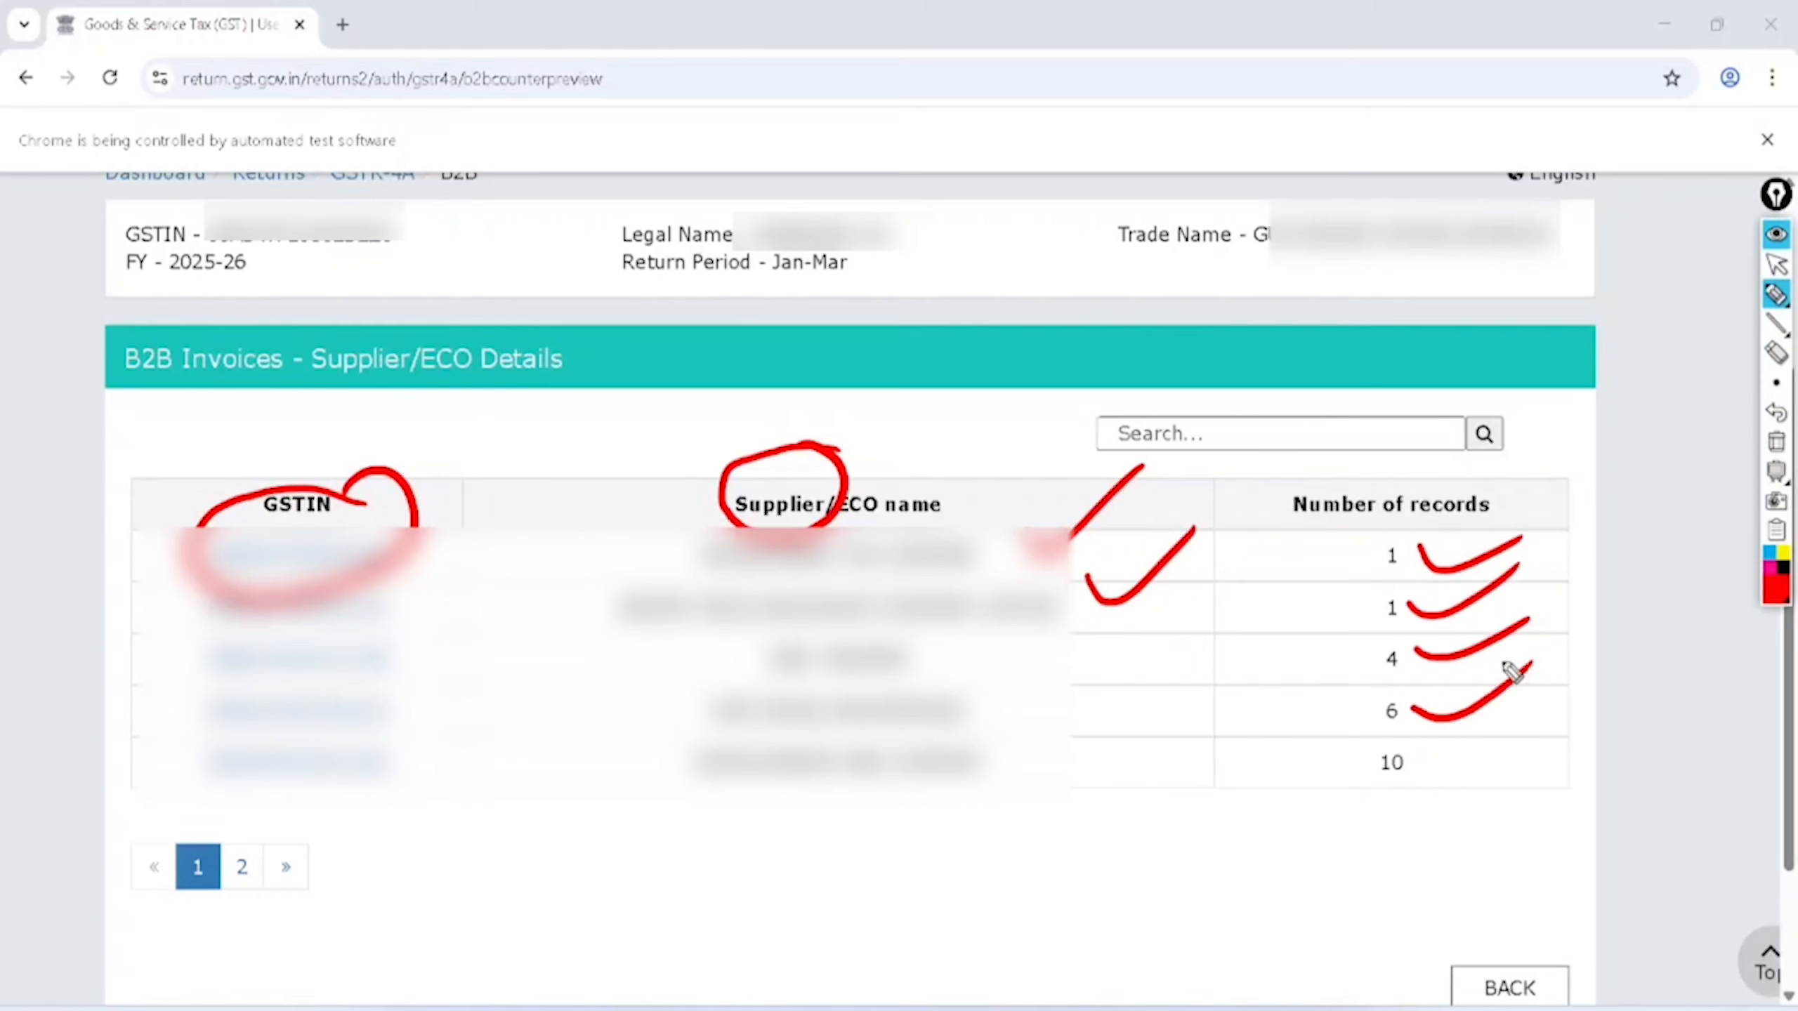
{"action": "left_click_drag", "start_coordinate": [1419, 758], "coordinate": [1534, 715]}
{"action": "left_click", "coordinate": [1776, 264]}
{"action": "left_click", "coordinate": [1775, 441]}
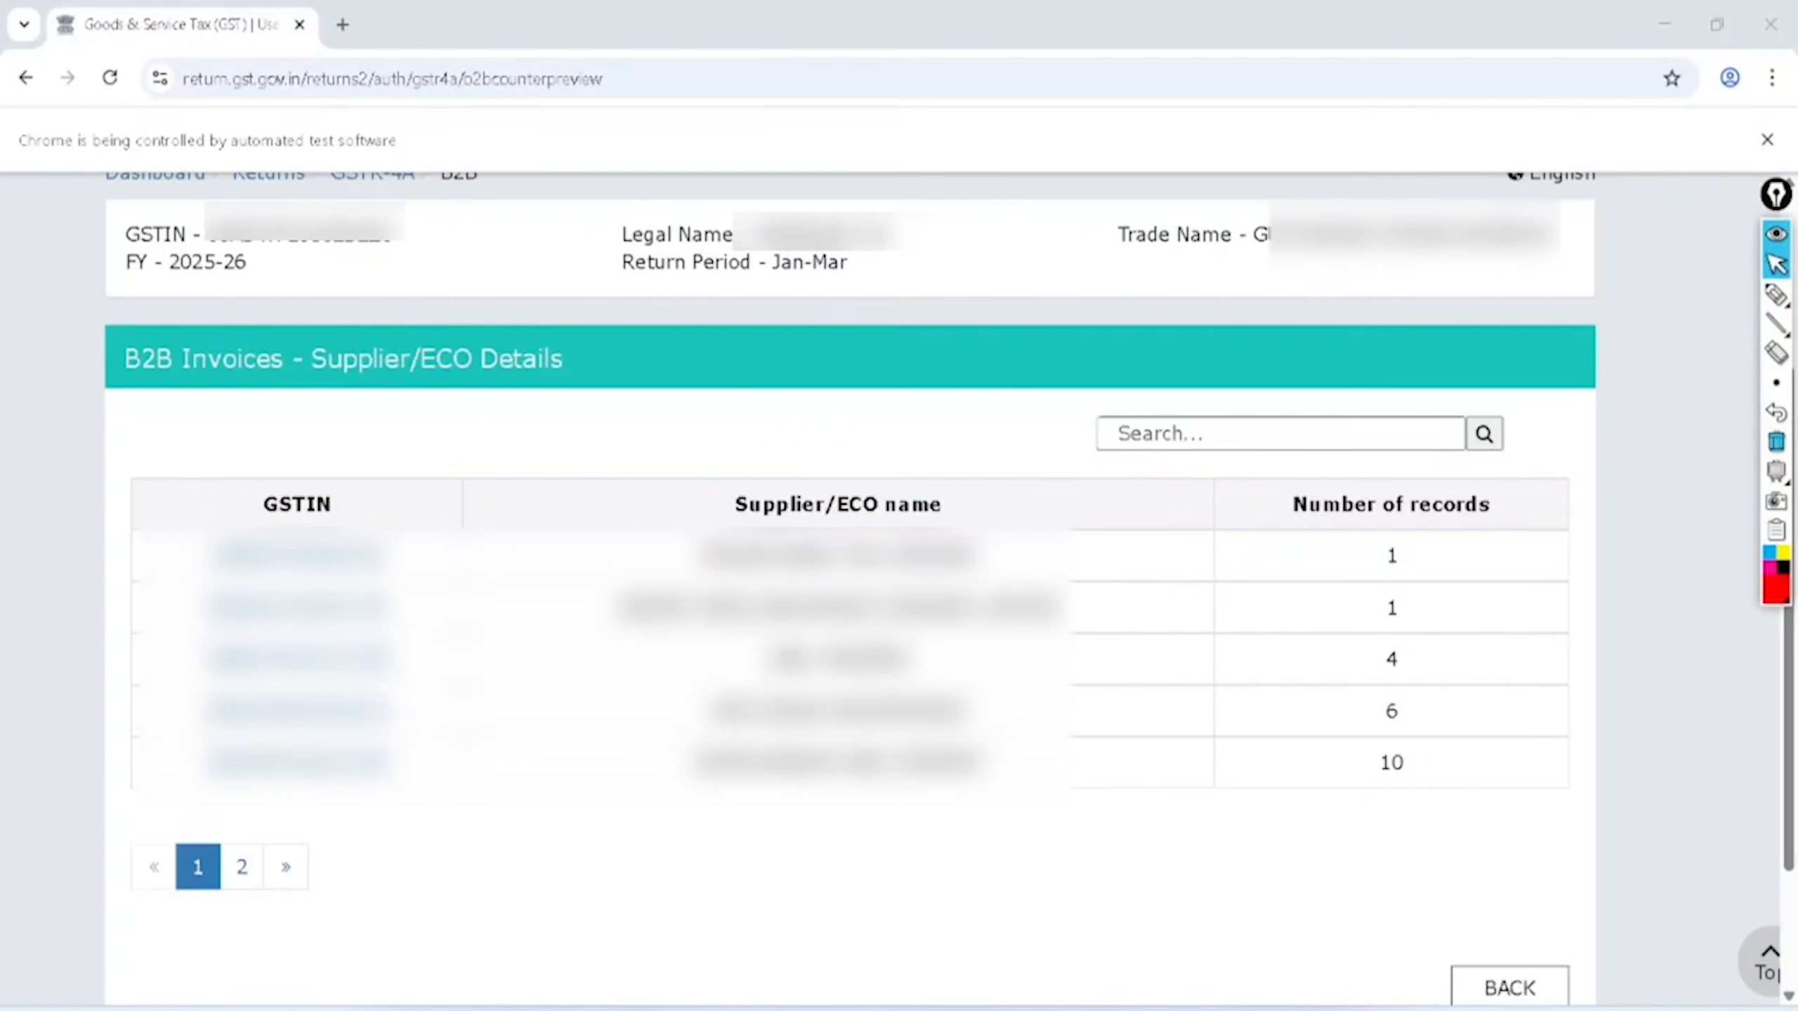
Step: Return to the File Returns page and search the returns for financial year 2025-26, Quarter 4 (Jan - Mar)
{"action": "scroll", "coordinate": [885, 587], "scroll_direction": "up", "scroll_amount": 1}
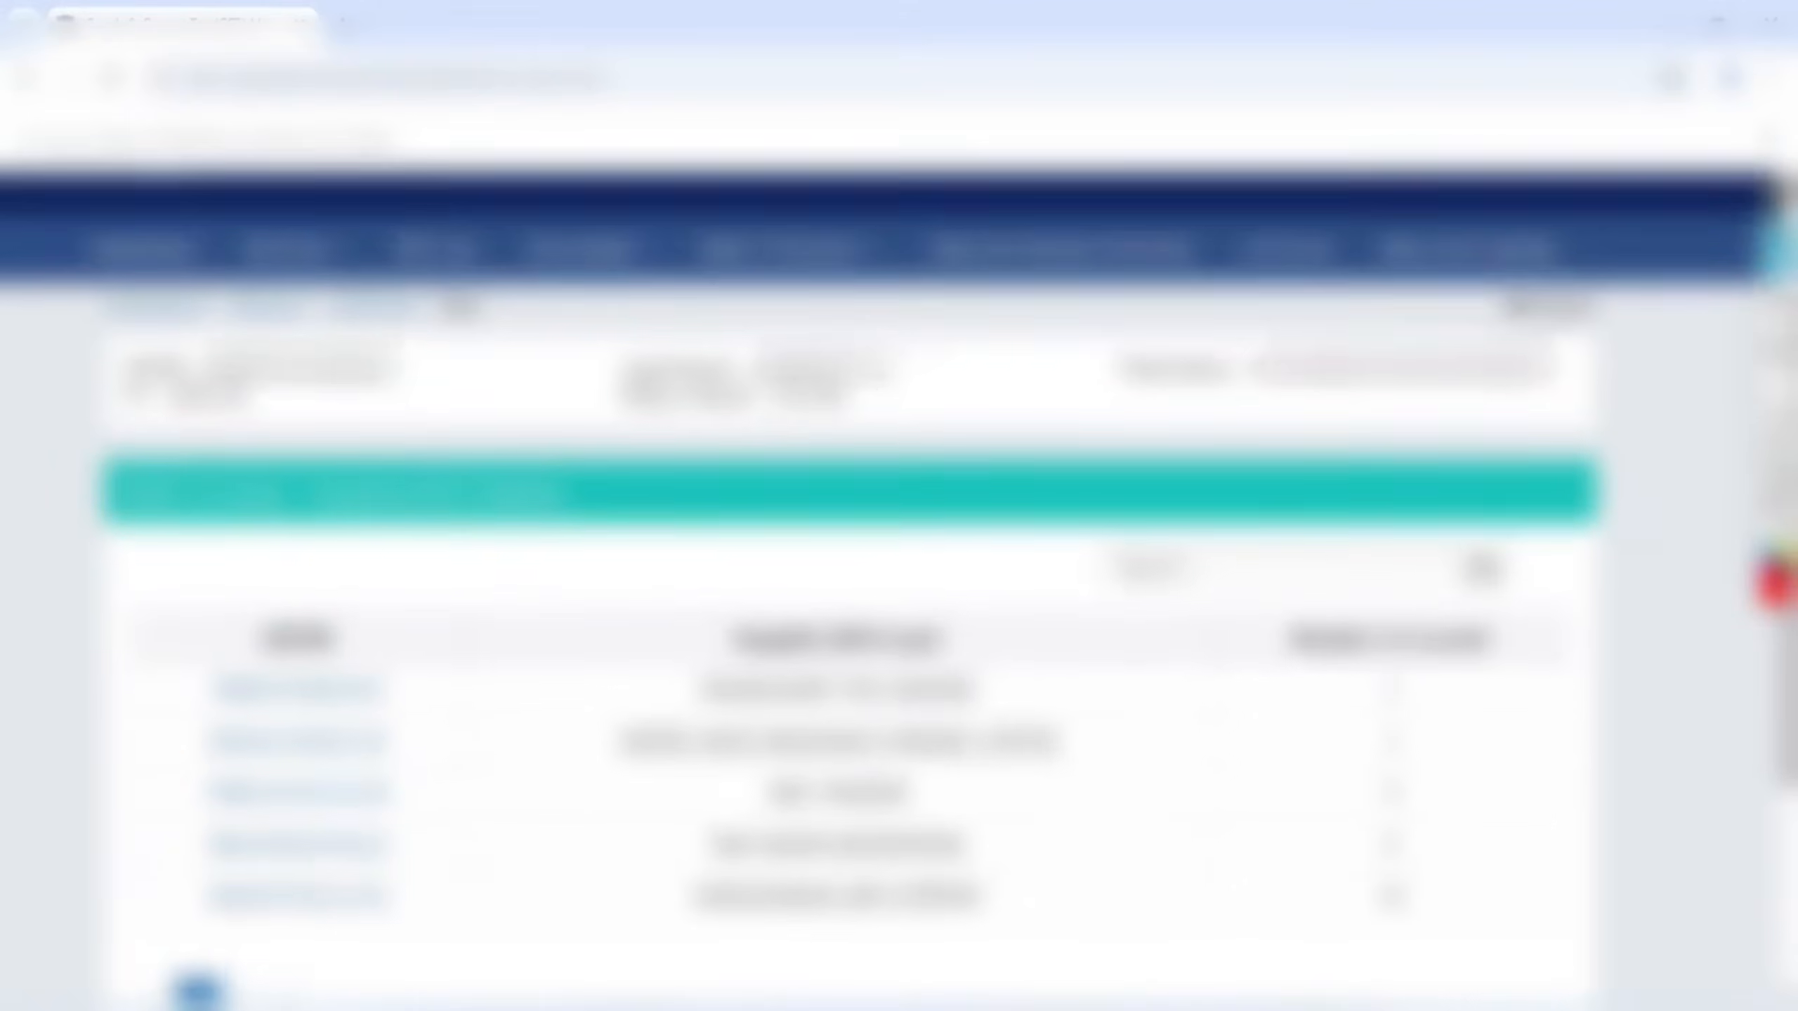
{"action": "left_click", "coordinate": [269, 303]}
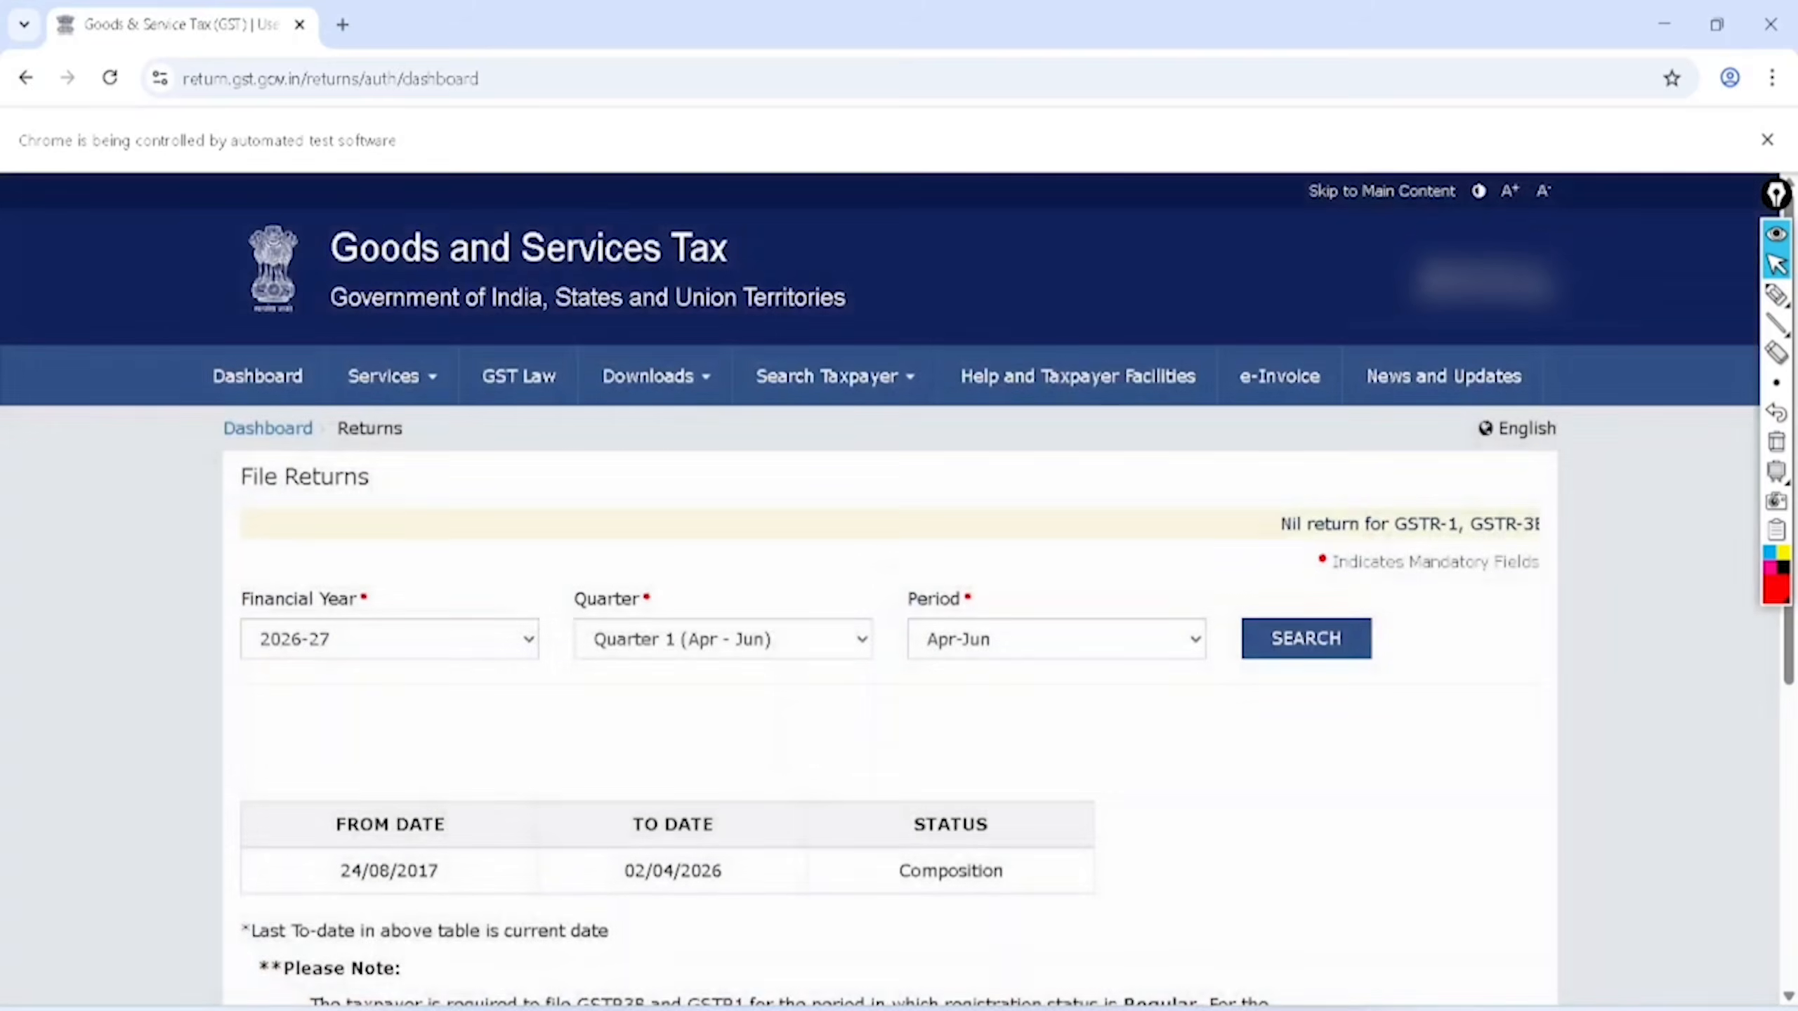
{"action": "left_click", "coordinate": [389, 640]}
{"action": "left_click", "coordinate": [295, 708]}
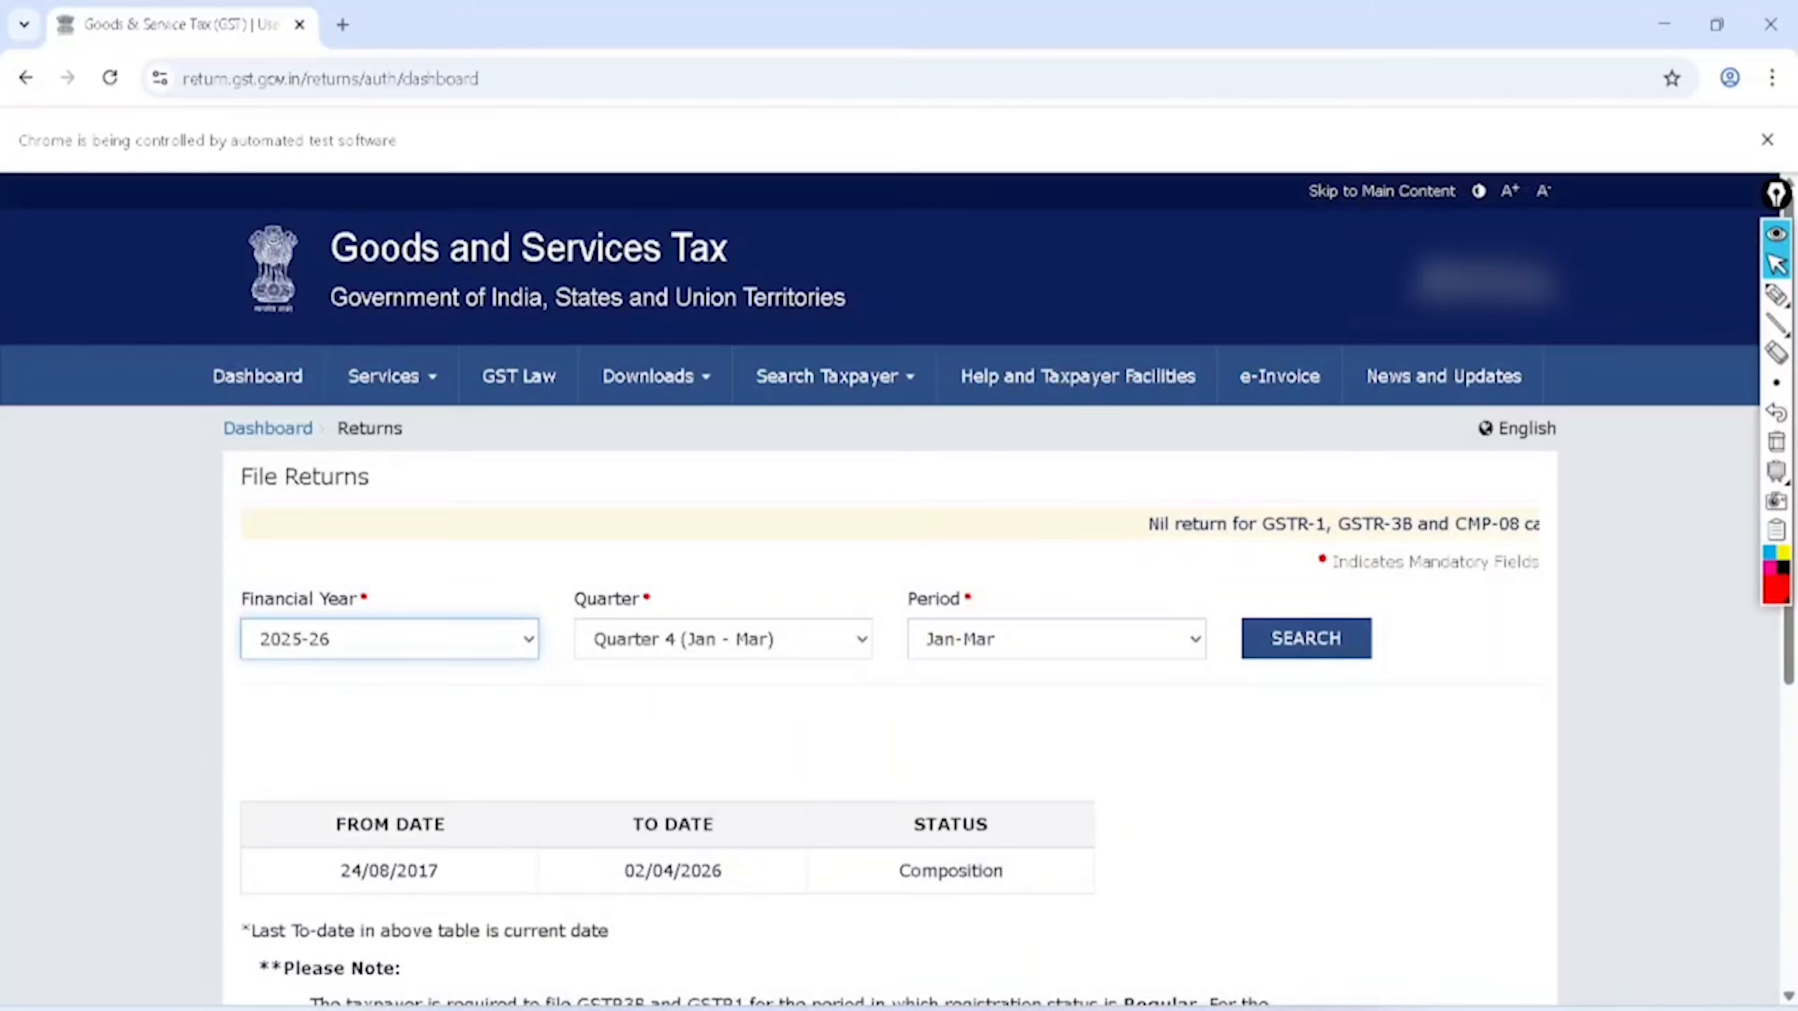
{"action": "left_click", "coordinate": [1306, 638]}
{"action": "scroll", "coordinate": [899, 581], "scroll_direction": "down", "scroll_amount": 4}
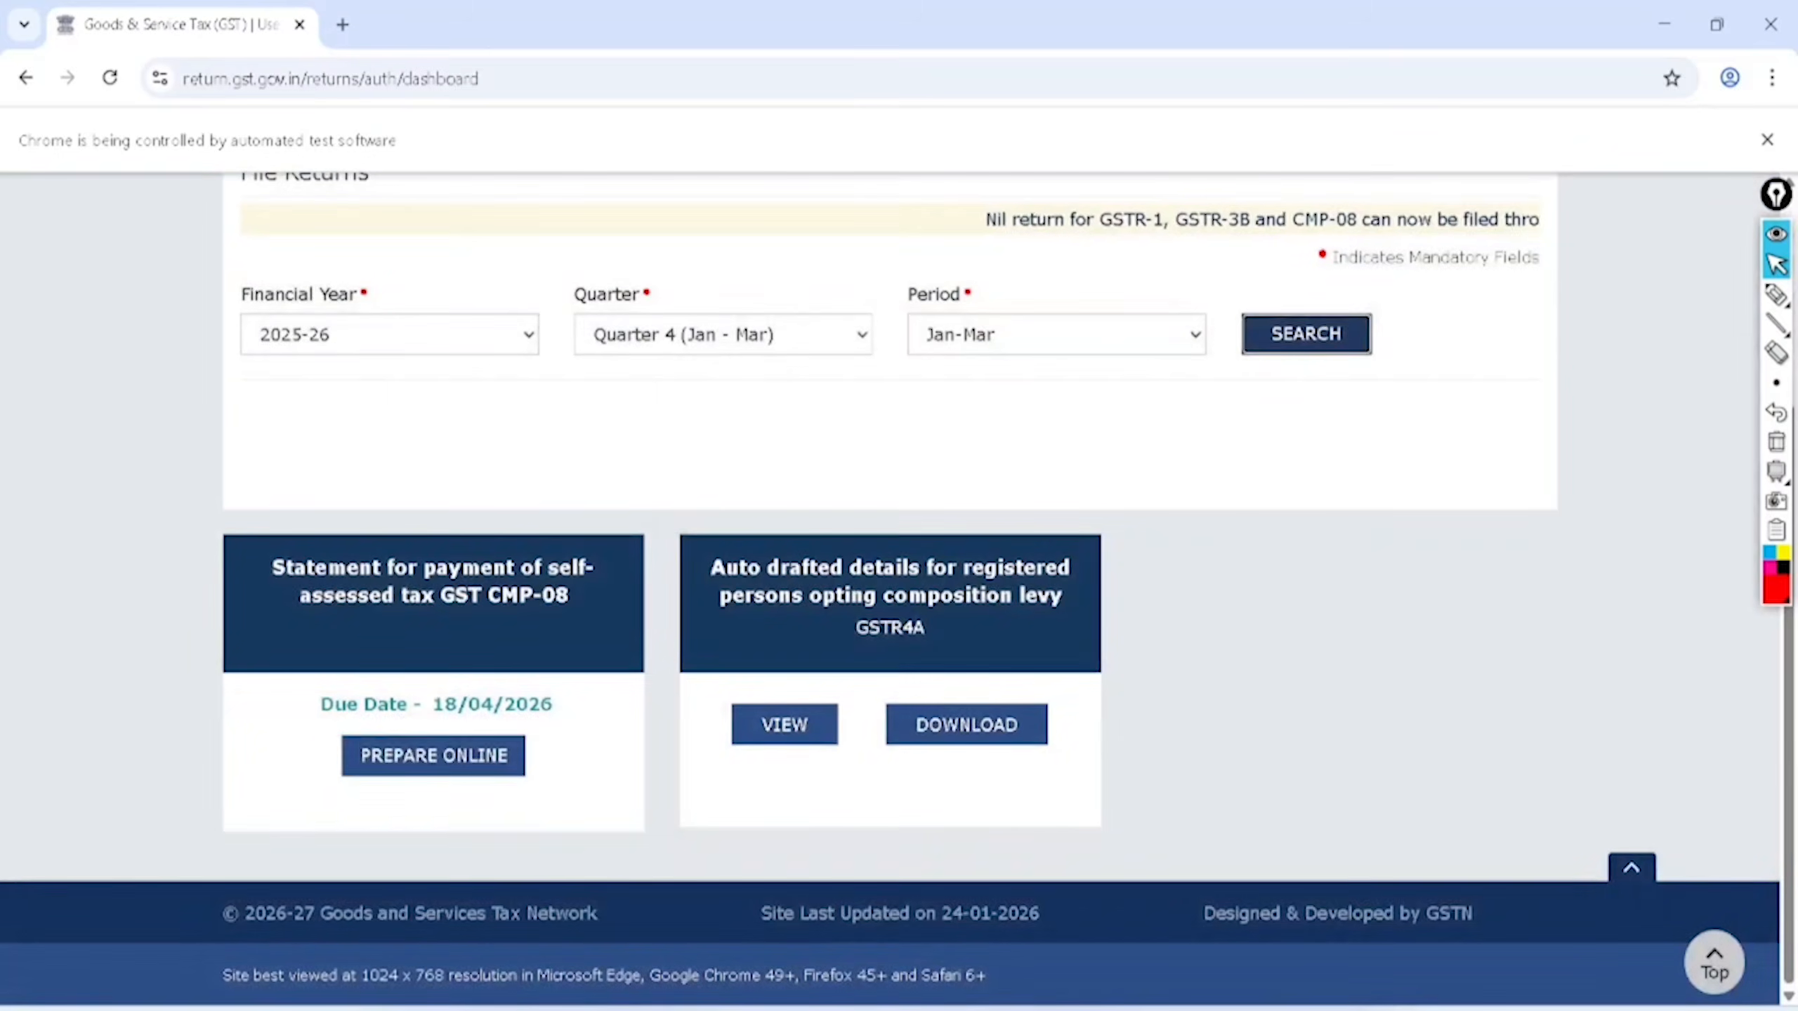
Step: Prepare the GST CMP-08 statement online and mark the File Nil GST CMP-08 option with a red check mark and circle
{"action": "left_click", "coordinate": [435, 755]}
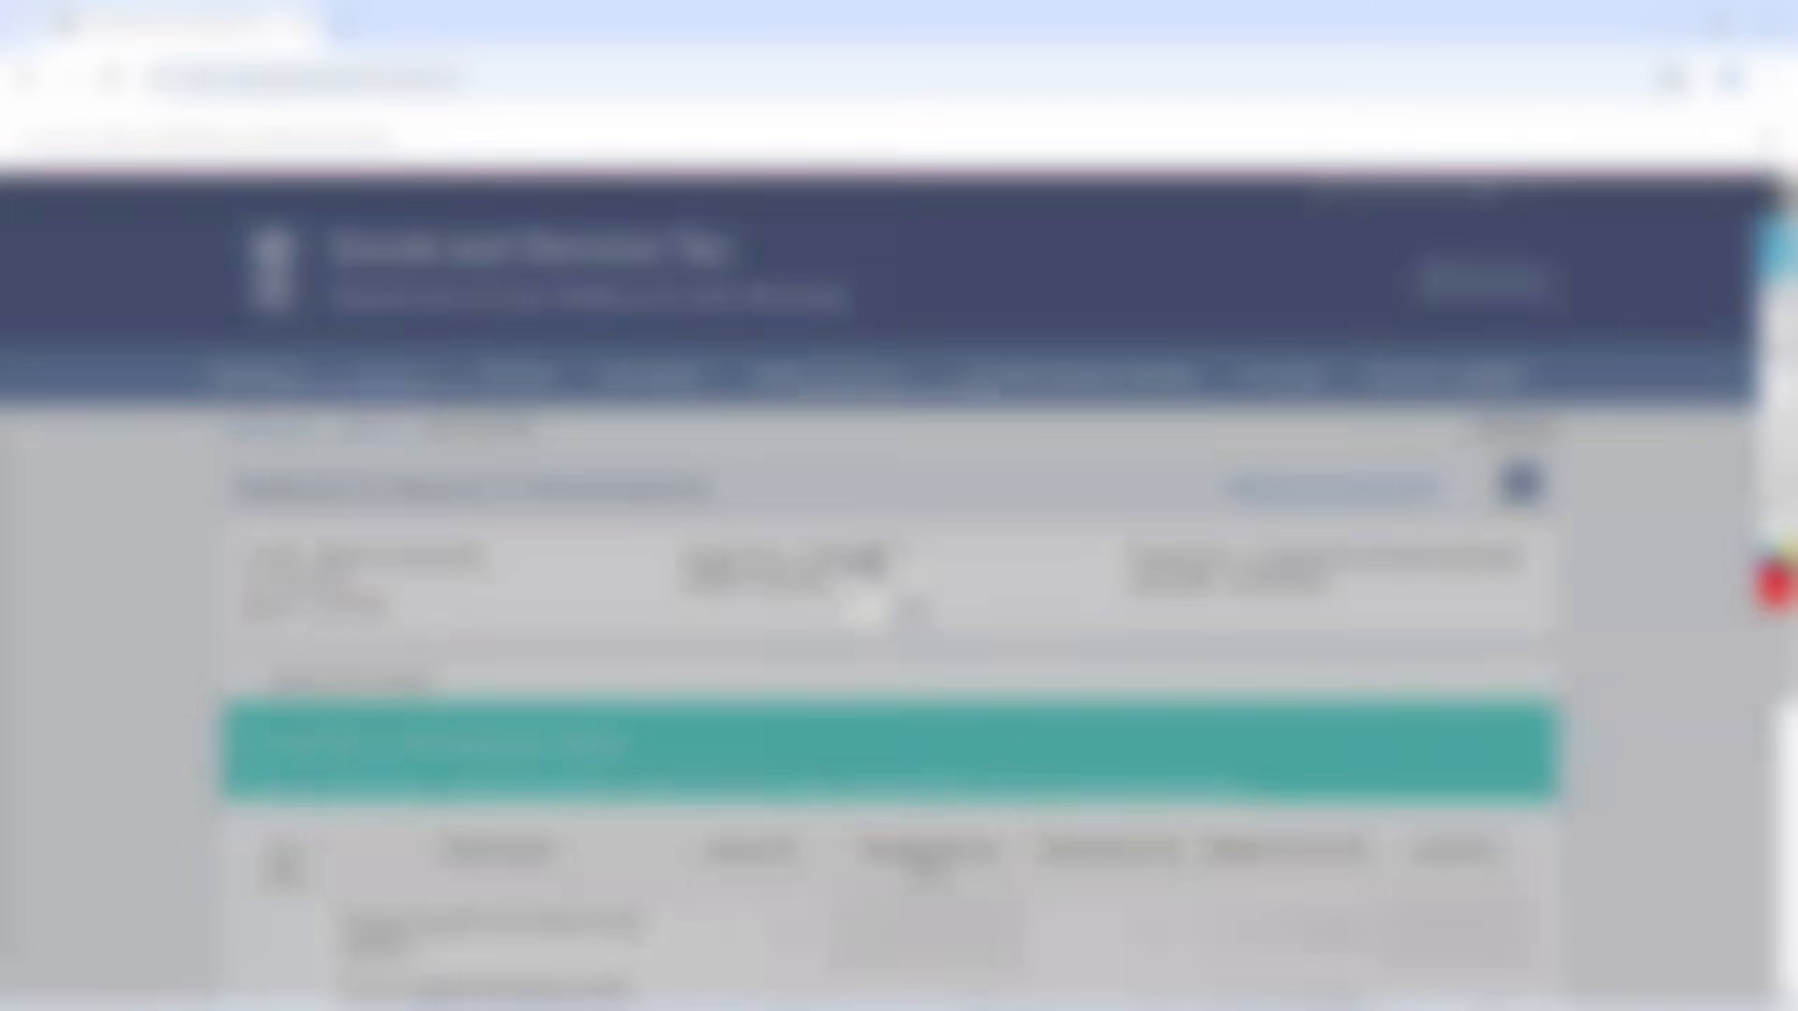
{"action": "scroll", "coordinate": [899, 581], "scroll_direction": "down", "scroll_amount": 1}
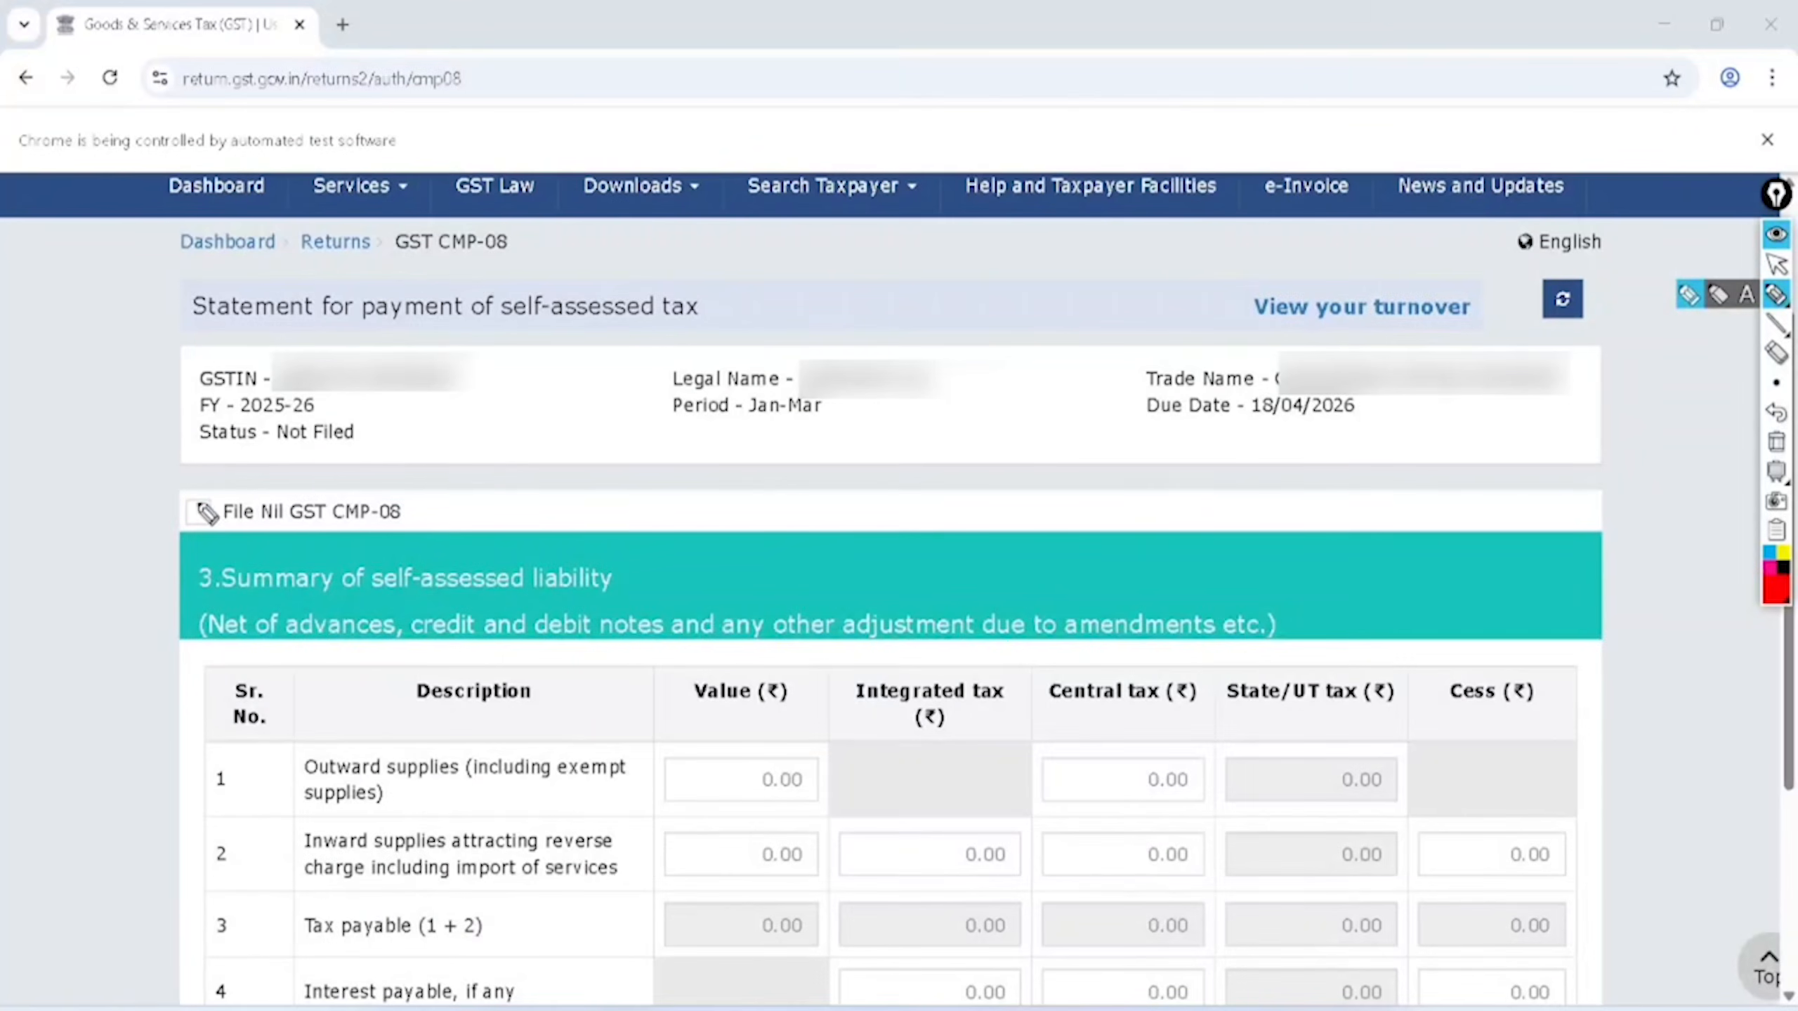
{"action": "left_click_drag", "start_coordinate": [189, 504], "coordinate": [236, 457]}
{"action": "mouse_move", "coordinate": [406, 457]}
{"action": "left_mouse_down"}
{"action": "mouse_move", "coordinate": [225, 576]}
{"action": "mouse_move", "coordinate": [374, 456]}
{"action": "left_mouse_up"}
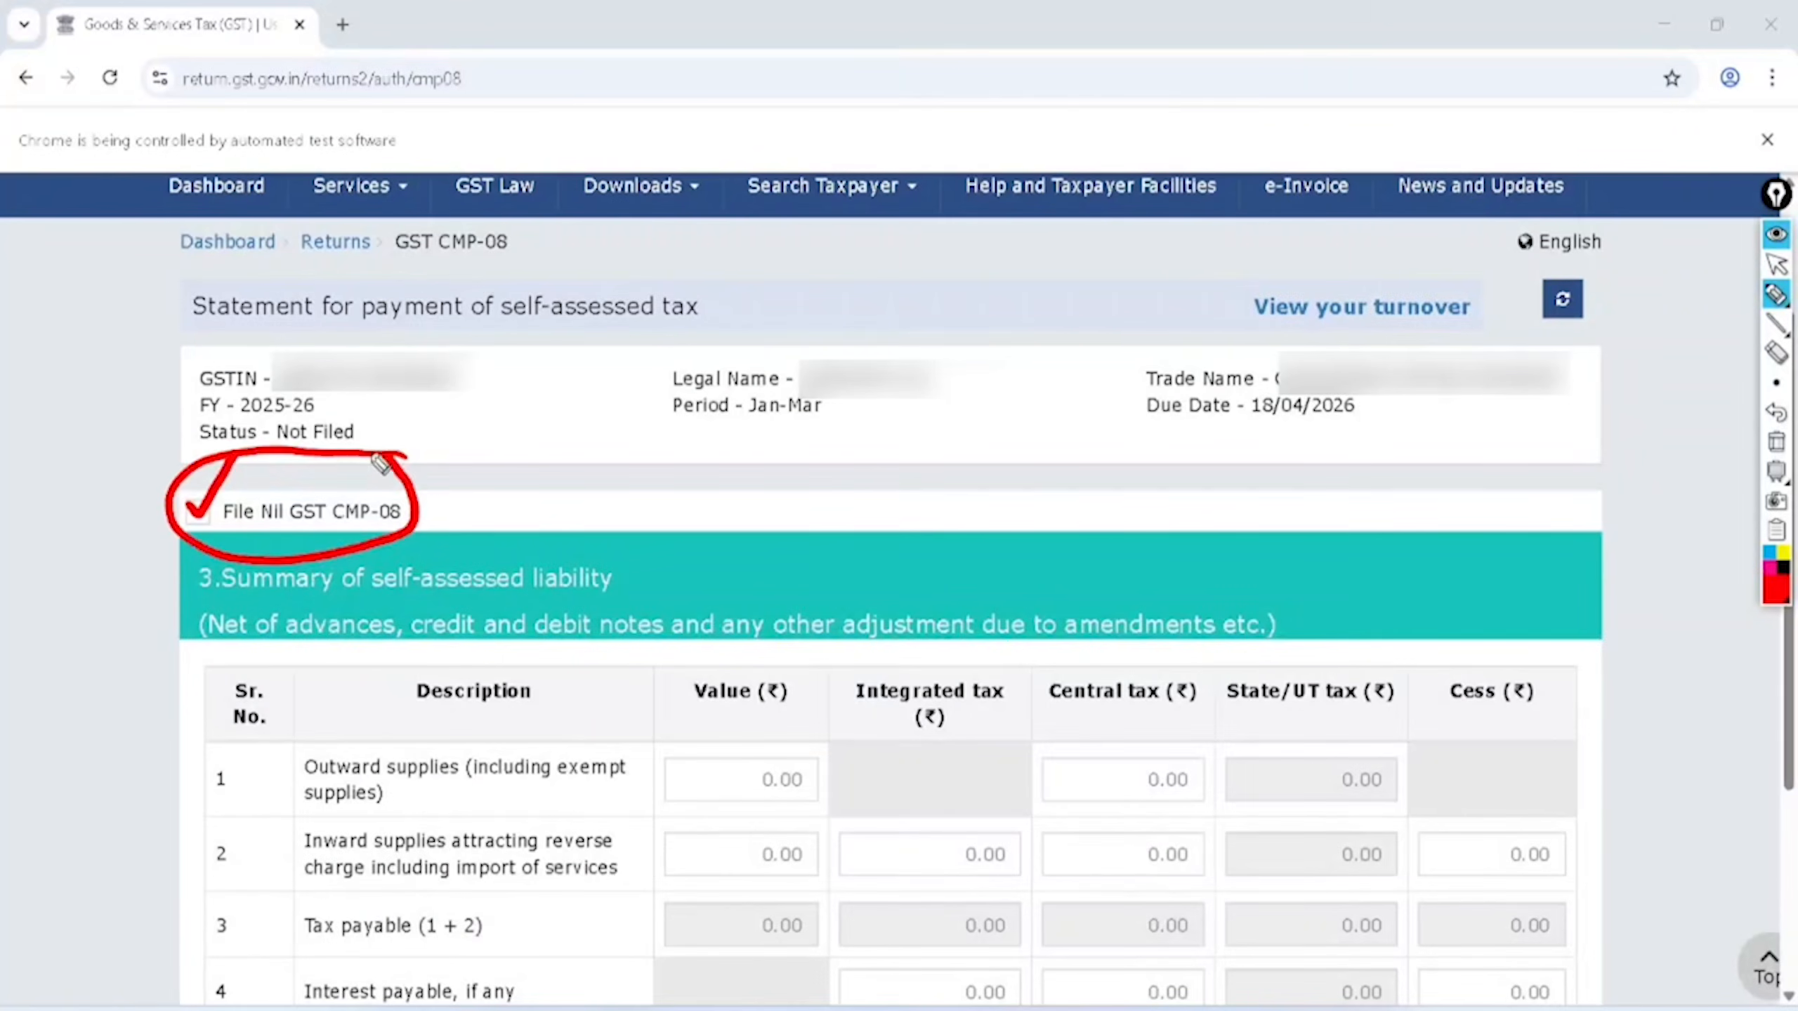
Step: Circle the Legal Name and Trade Name details and the Summary of self-assessed liability heading in red, adding a check mark beside the heading
{"action": "mouse_move", "coordinate": [858, 316]}
{"action": "left_mouse_down"}
{"action": "mouse_move", "coordinate": [688, 332]}
{"action": "mouse_move", "coordinate": [776, 349]}
{"action": "left_mouse_up"}
{"action": "mouse_move", "coordinate": [1352, 337]}
{"action": "left_mouse_down"}
{"action": "mouse_move", "coordinate": [1444, 400]}
{"action": "mouse_move", "coordinate": [1285, 280]}
{"action": "left_mouse_up"}
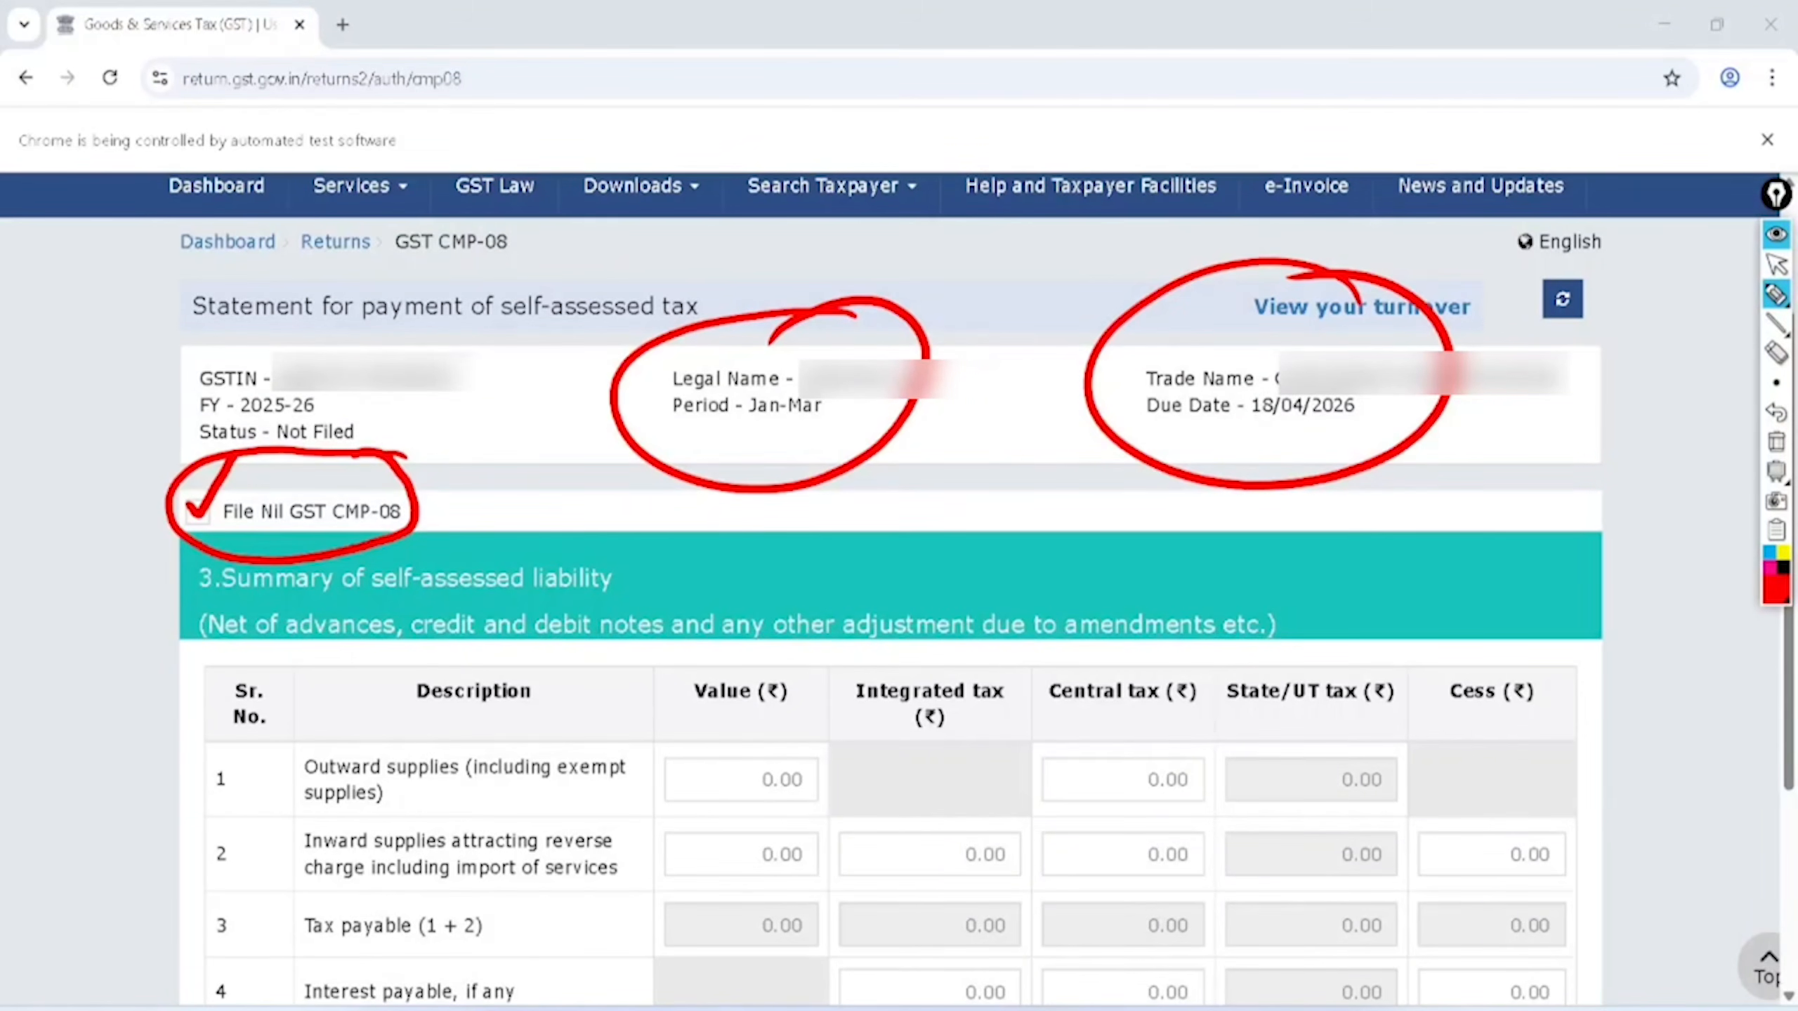
{"action": "mouse_move", "coordinate": [168, 592]}
{"action": "left_mouse_down"}
{"action": "mouse_move", "coordinate": [626, 582]}
{"action": "mouse_move", "coordinate": [322, 515]}
{"action": "mouse_move", "coordinate": [189, 607]}
{"action": "left_mouse_up"}
{"action": "mouse_move", "coordinate": [665, 513]}
{"action": "left_mouse_down"}
{"action": "mouse_move", "coordinate": [711, 549]}
{"action": "mouse_move", "coordinate": [835, 493]}
{"action": "left_mouse_up"}
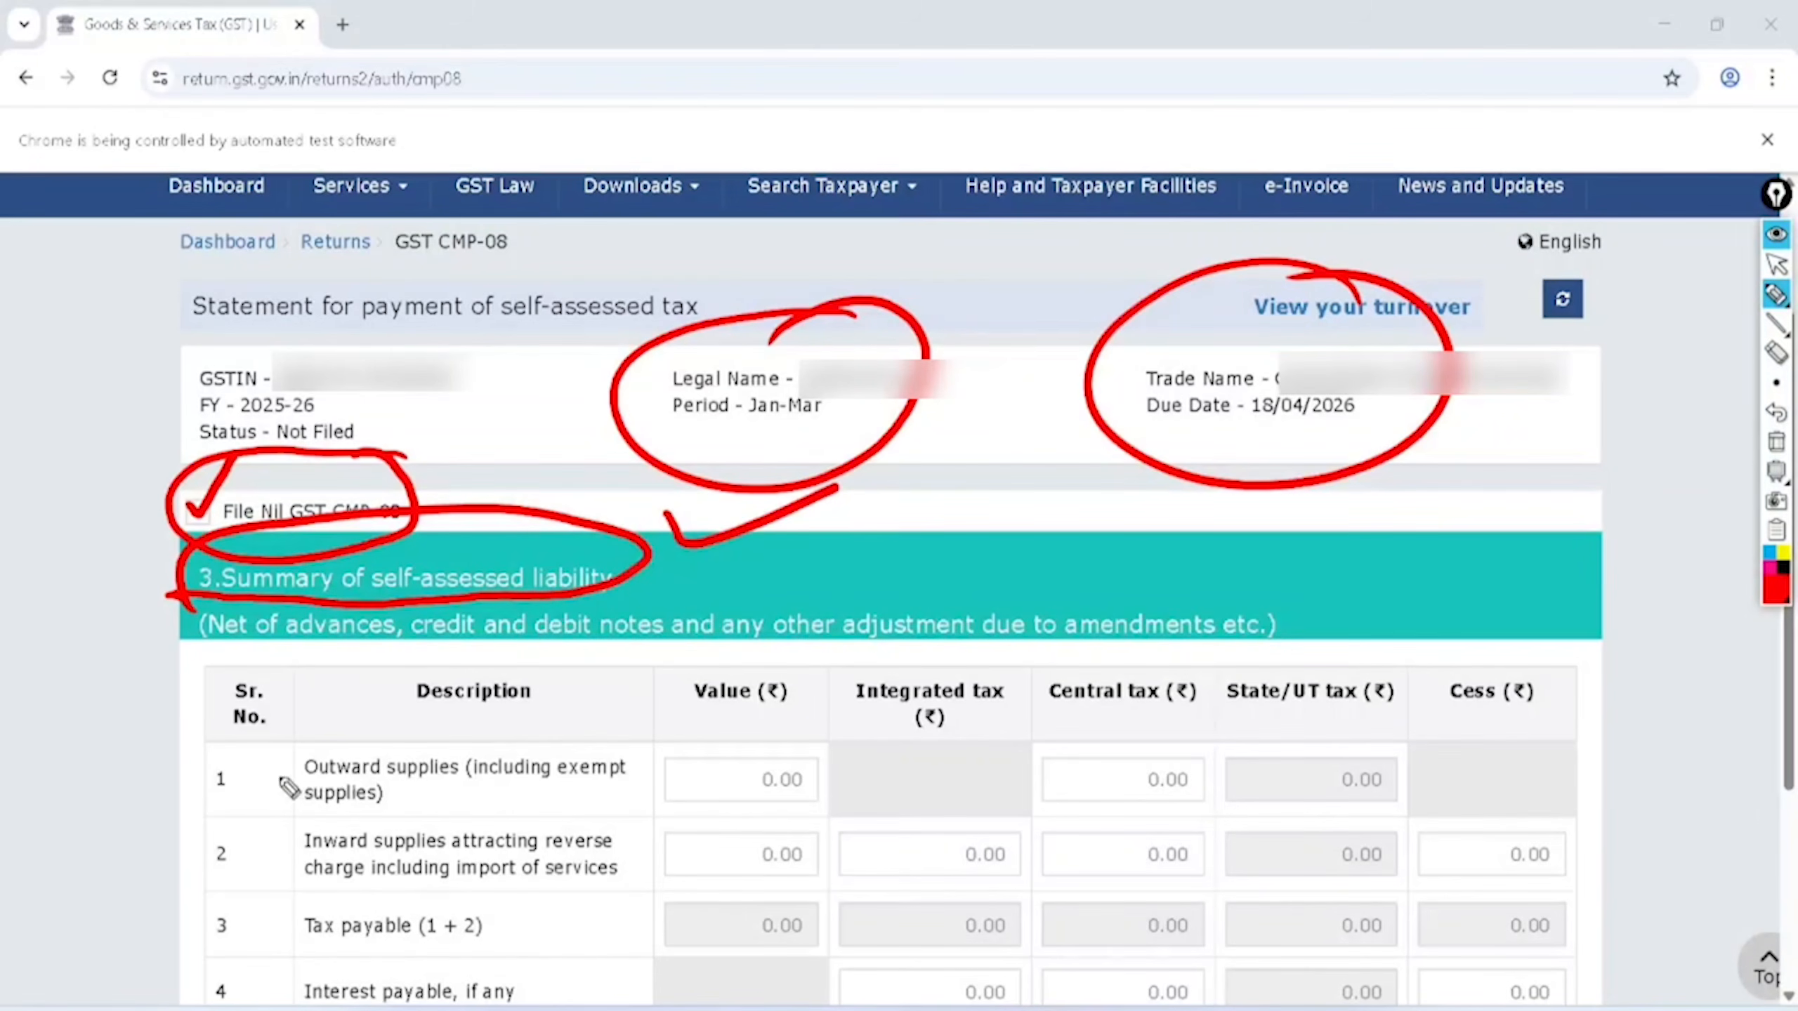
Step: Underline the Outward supplies (including exempt supplies) description in red and write a circled "GST Sale" note beside that row
{"action": "left_click_drag", "start_coordinate": [264, 779], "coordinate": [637, 780]}
{"action": "left_click_drag", "start_coordinate": [317, 823], "coordinate": [414, 809]}
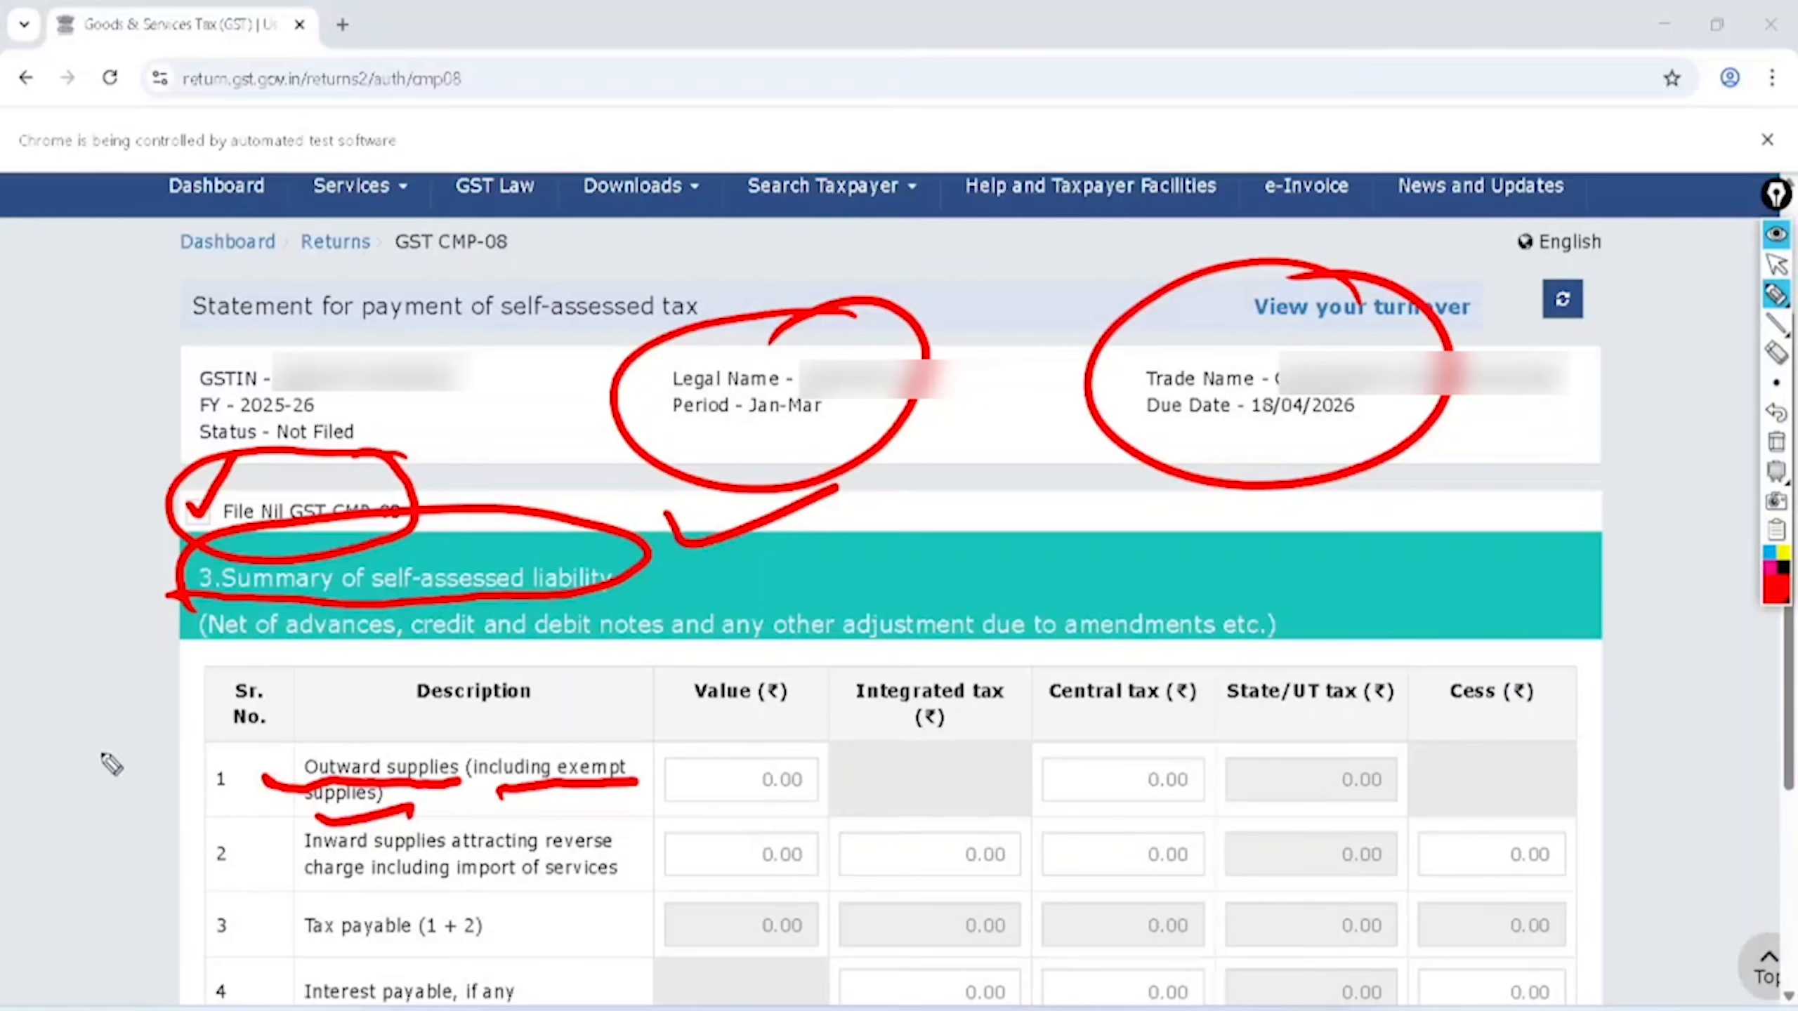
{"action": "mouse_move", "coordinate": [84, 737]}
{"action": "left_mouse_down"}
{"action": "mouse_move", "coordinate": [135, 776]}
{"action": "mouse_move", "coordinate": [164, 704]}
{"action": "left_mouse_up"}
{"action": "mouse_move", "coordinate": [159, 822]}
{"action": "left_mouse_down"}
{"action": "mouse_move", "coordinate": [142, 860]}
{"action": "mouse_move", "coordinate": [203, 736]}
{"action": "mouse_move", "coordinate": [187, 815]}
{"action": "left_mouse_up"}
{"action": "left_click_drag", "start_coordinate": [231, 719], "coordinate": [177, 827]}
{"action": "left_click_drag", "start_coordinate": [228, 754], "coordinate": [191, 833]}
{"action": "mouse_move", "coordinate": [152, 582]}
{"action": "left_mouse_down"}
{"action": "mouse_move", "coordinate": [101, 594]}
{"action": "mouse_move", "coordinate": [122, 607]}
{"action": "mouse_move", "coordinate": [77, 655]}
{"action": "left_mouse_up"}
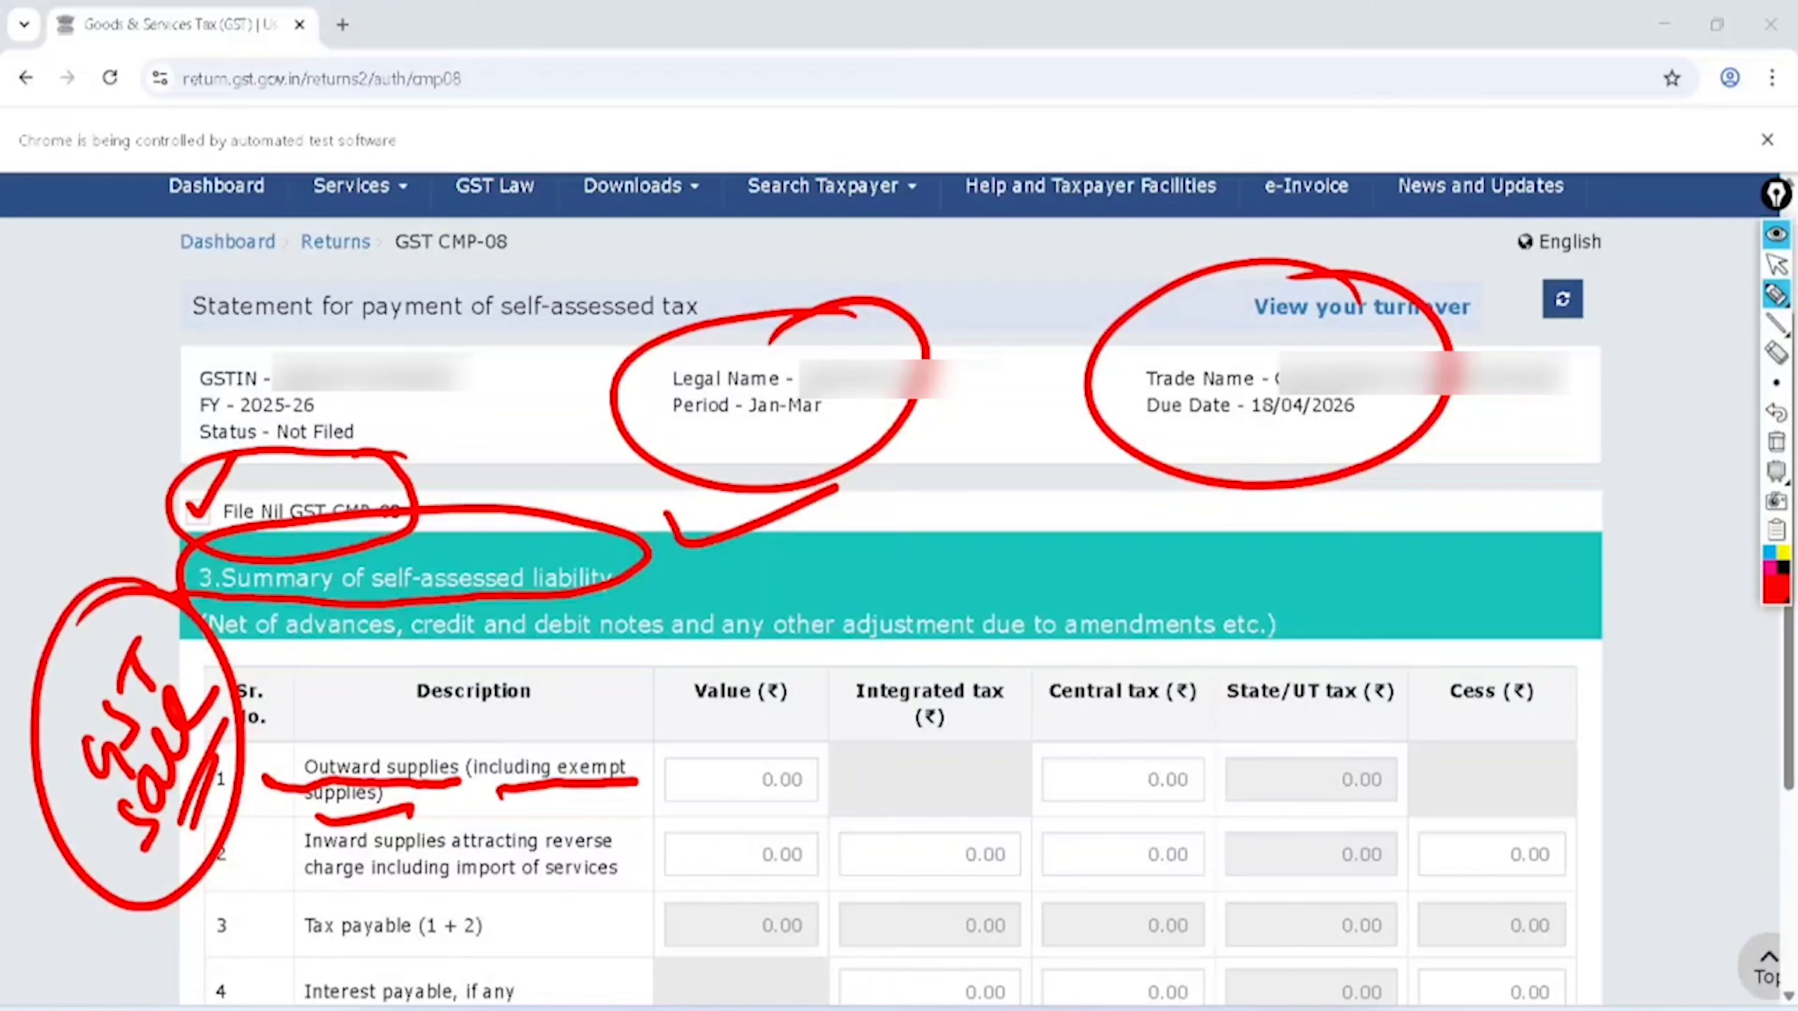
Step: Circle the Value heading and the outward supplies value field in red, and erase all markings
{"action": "mouse_move", "coordinate": [798, 640]}
{"action": "left_mouse_down"}
{"action": "mouse_move", "coordinate": [825, 756]}
{"action": "mouse_move", "coordinate": [702, 834]}
{"action": "mouse_move", "coordinate": [794, 736]}
{"action": "left_mouse_up"}
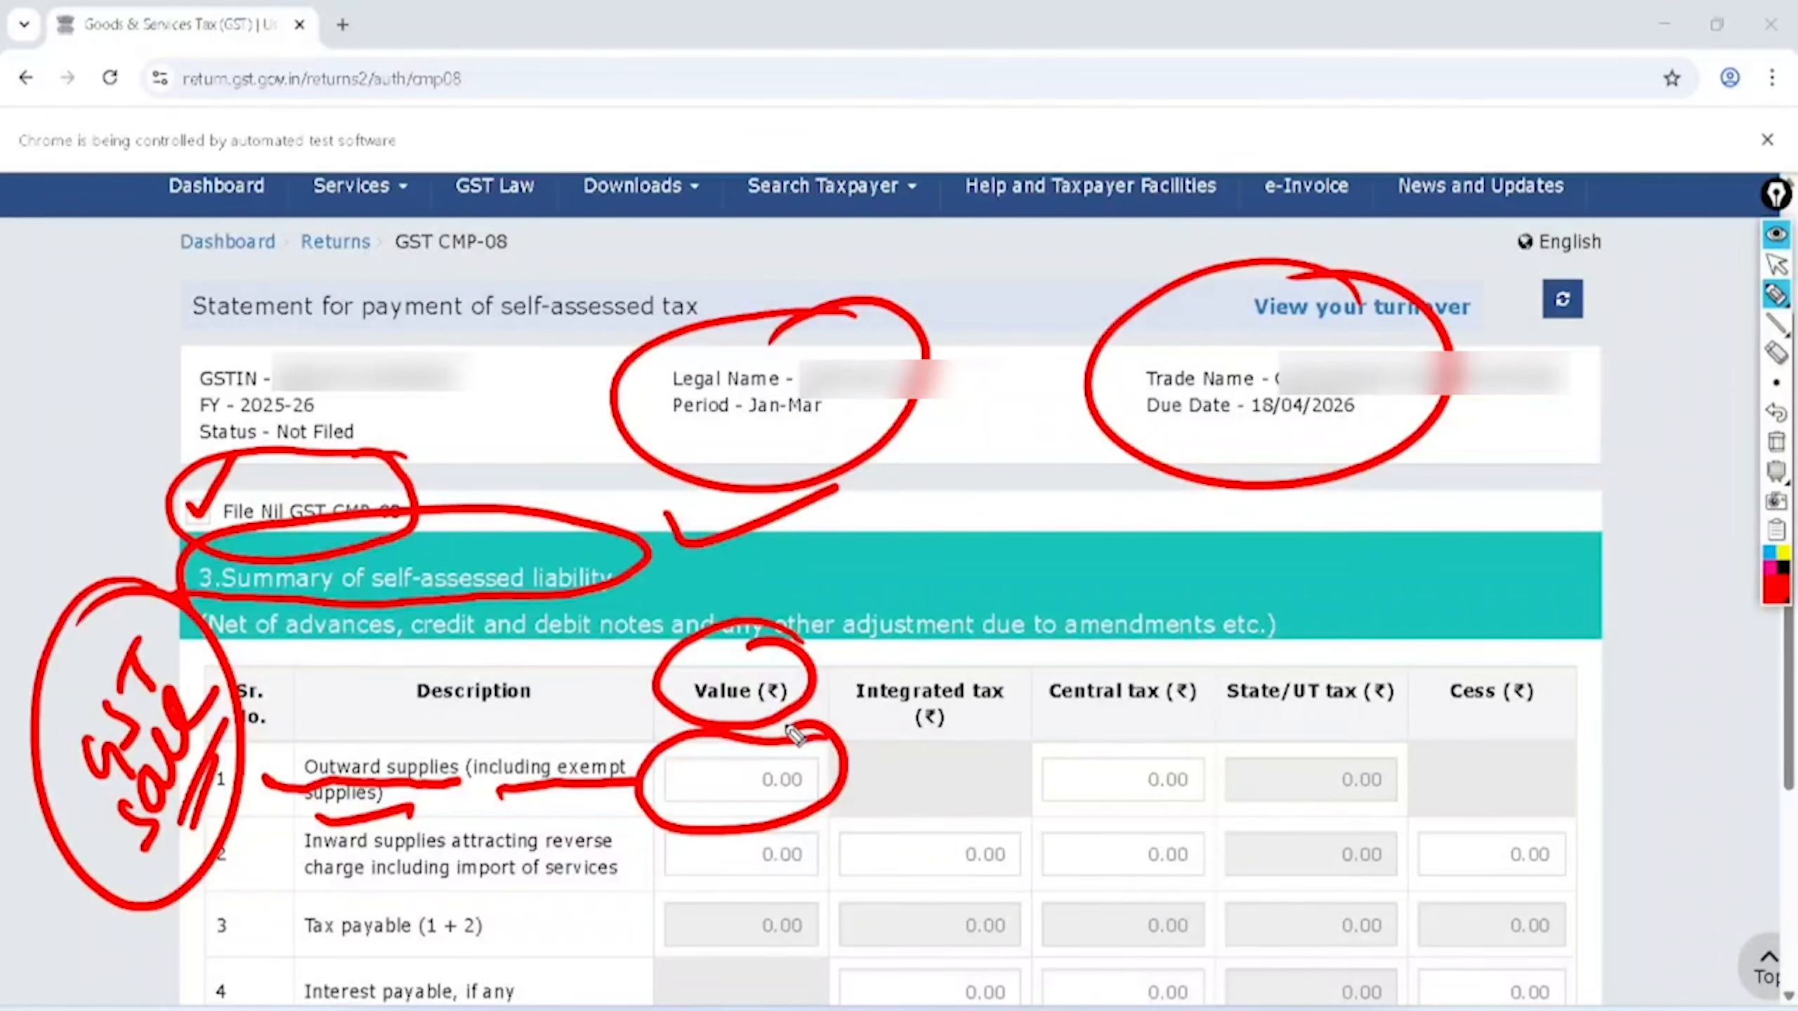
{"action": "left_click", "coordinate": [1777, 264]}
{"action": "left_click", "coordinate": [1776, 441]}
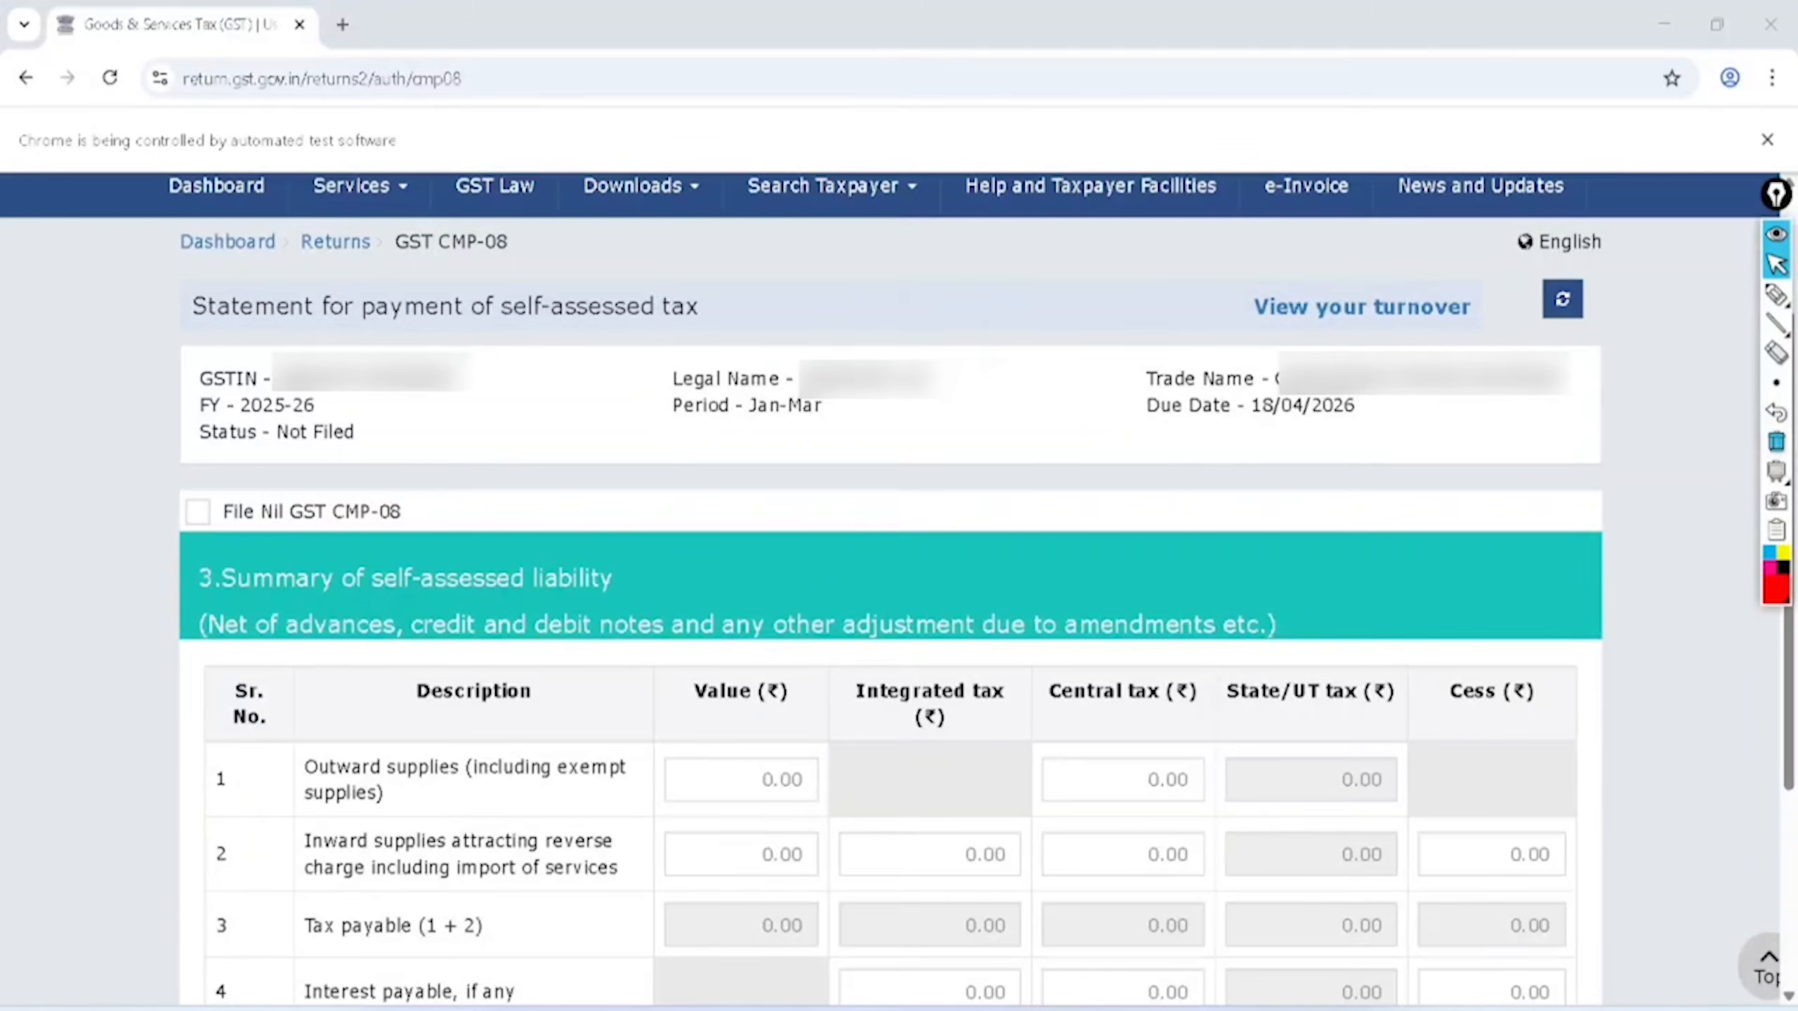
Step: Check the total sales in the Word notes and enter 6,45,000 as the value of outward supplies
{"action": "left_click", "coordinate": [741, 779]}
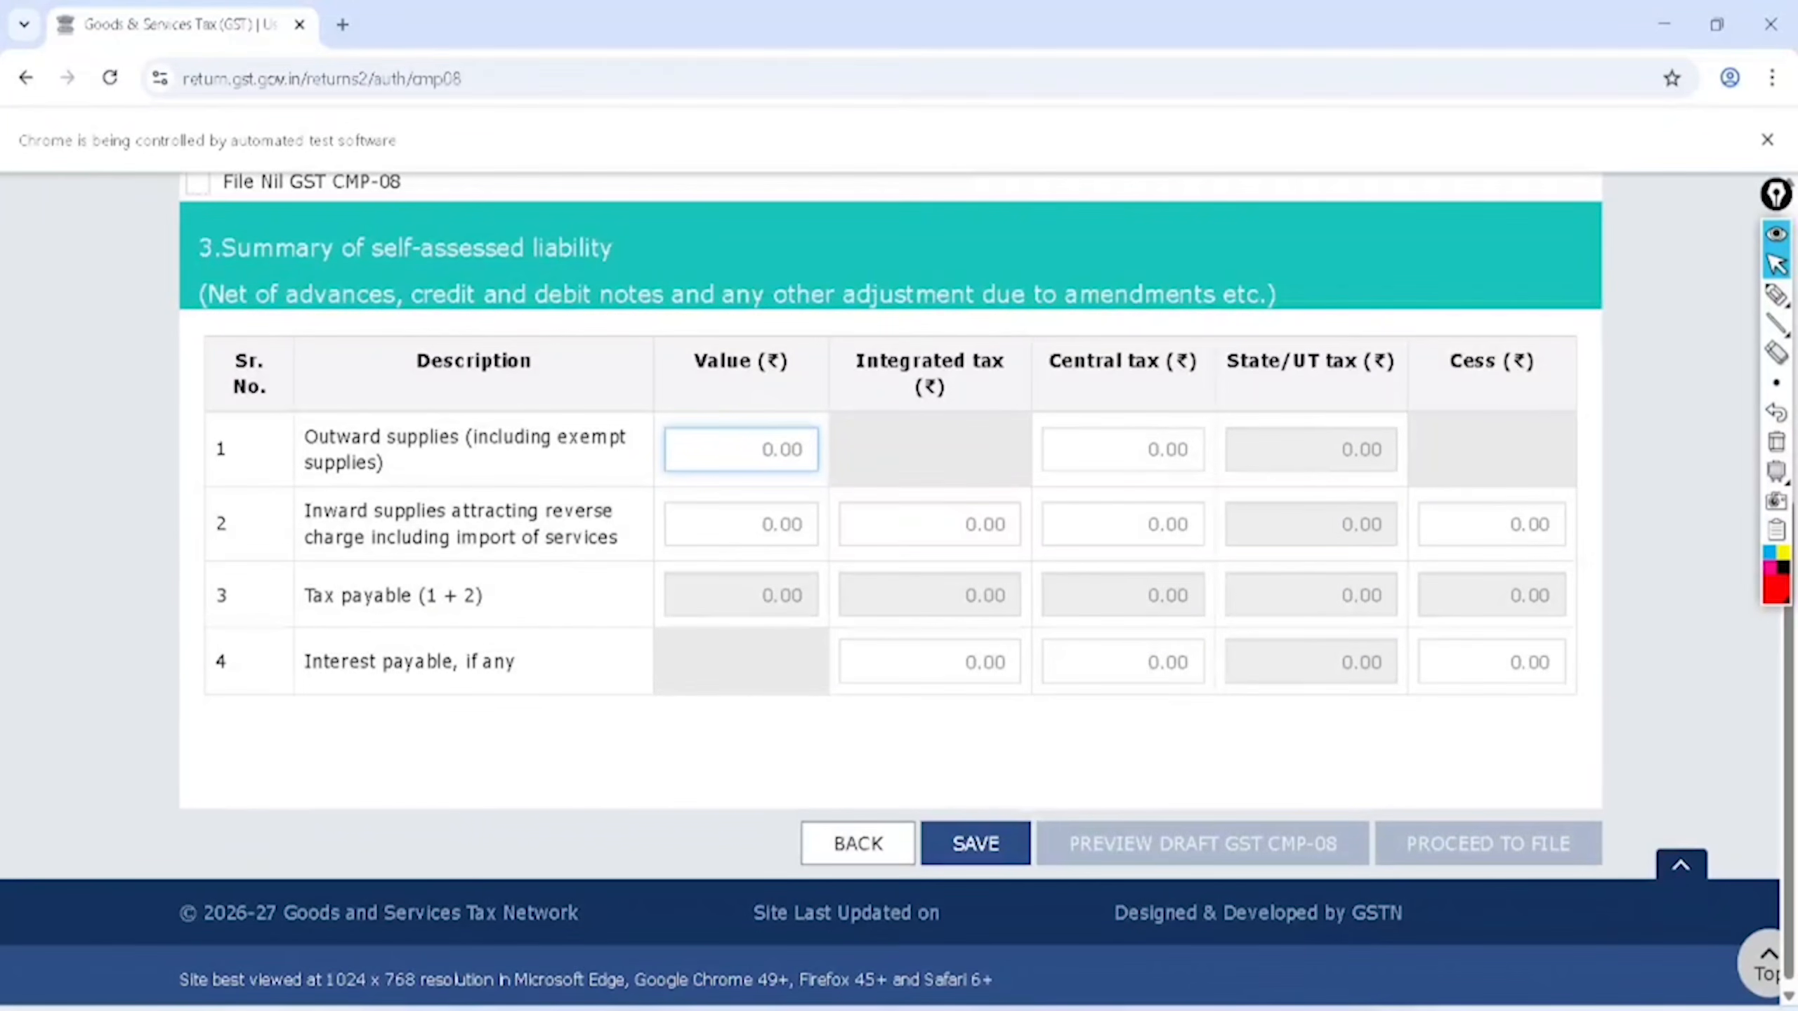
{"action": "key", "text": "alt+Tab"}
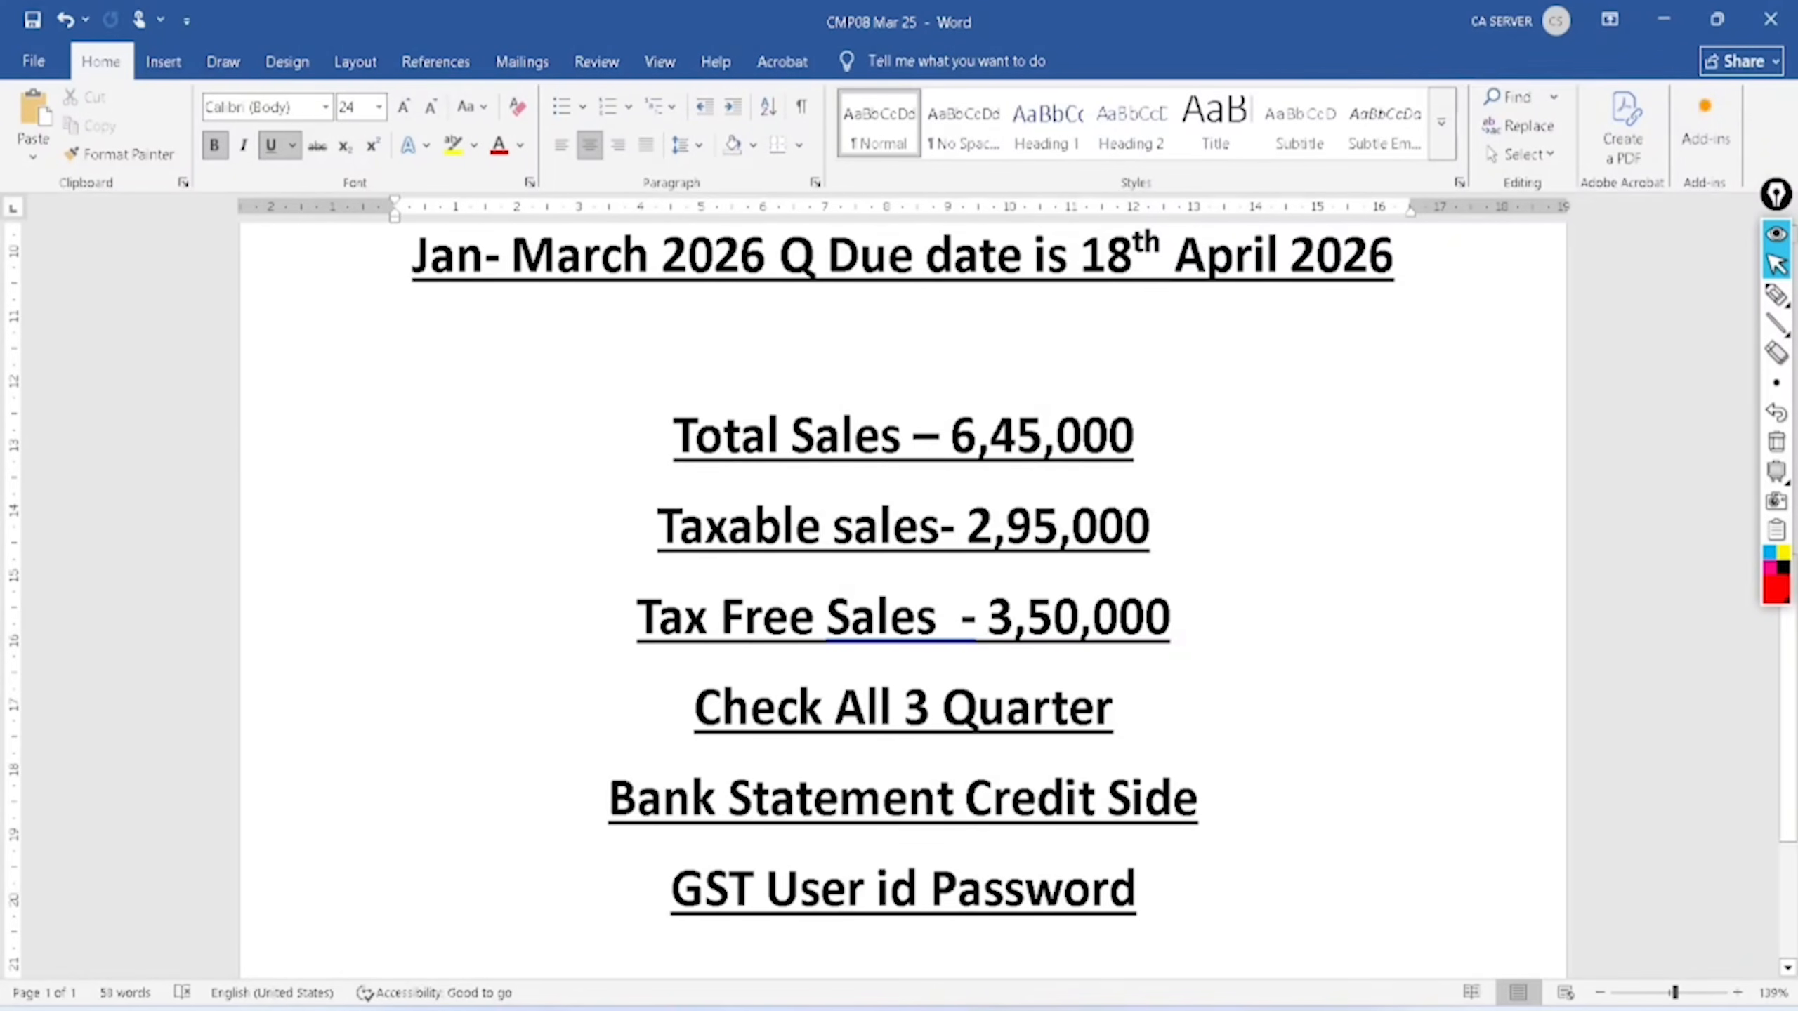
{"action": "key", "text": "alt+Tab"}
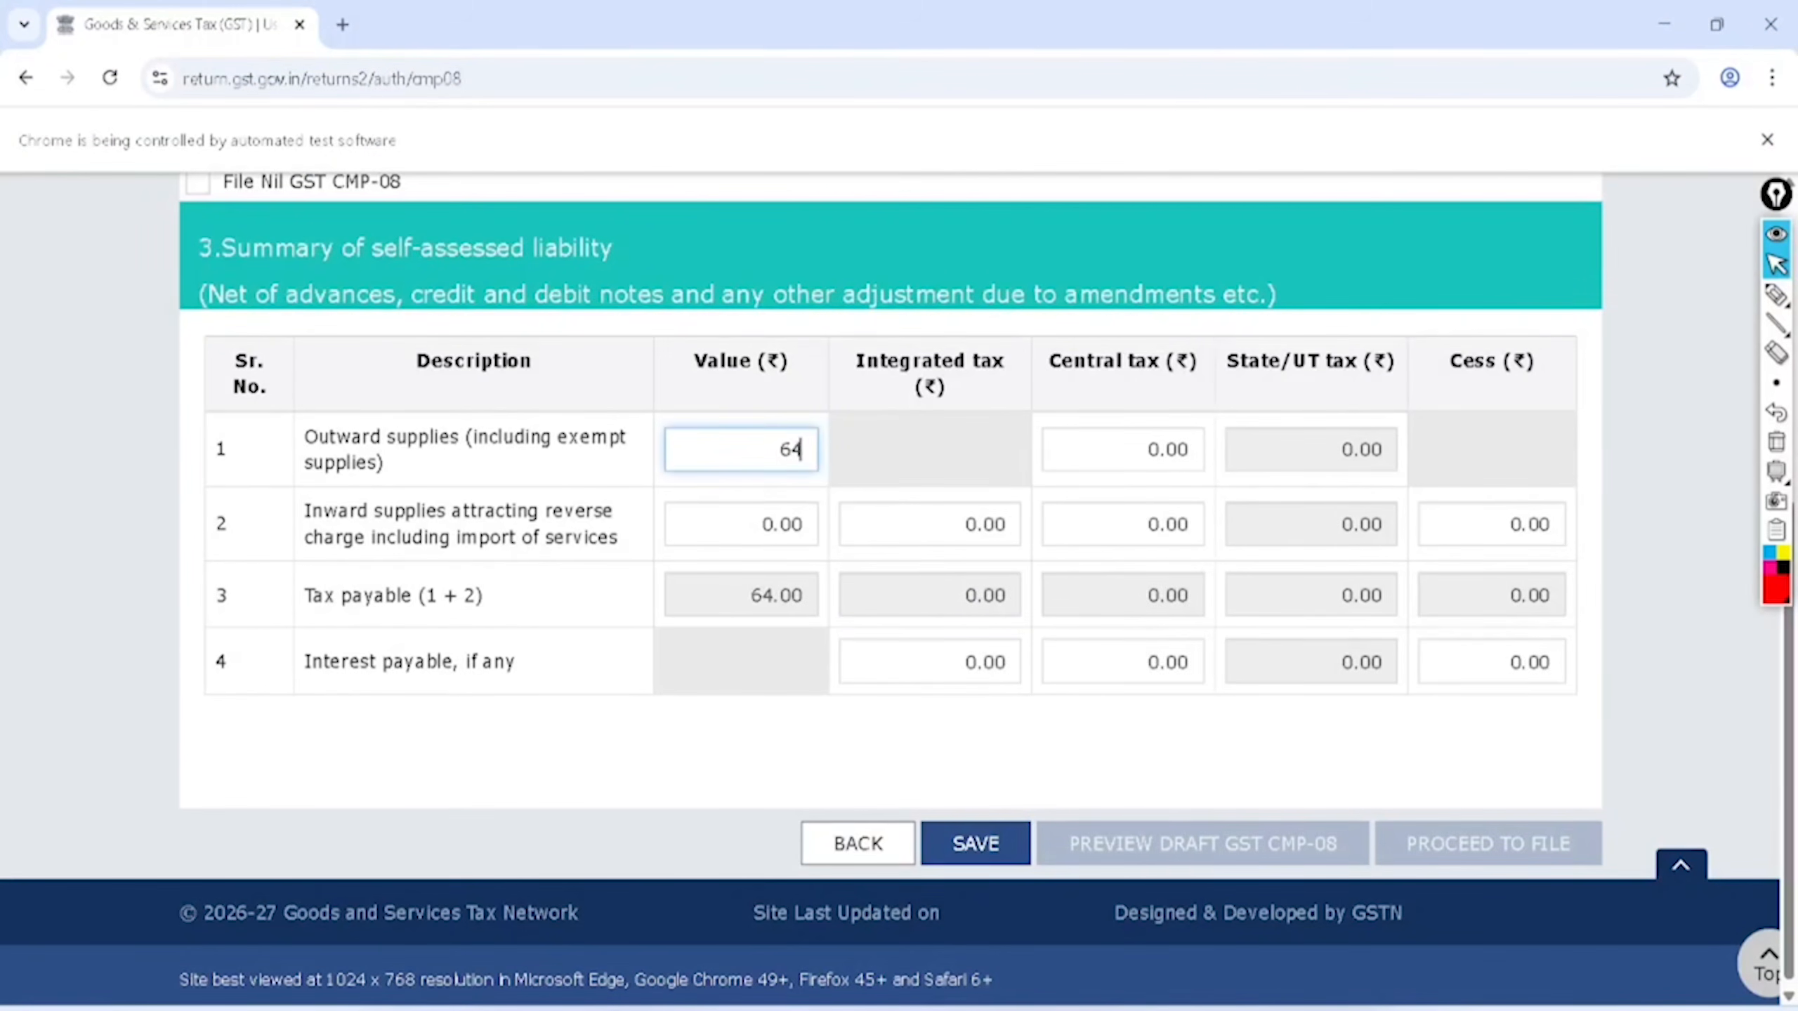
{"action": "type", "text": "000"}
{"action": "key", "text": "Tab"}
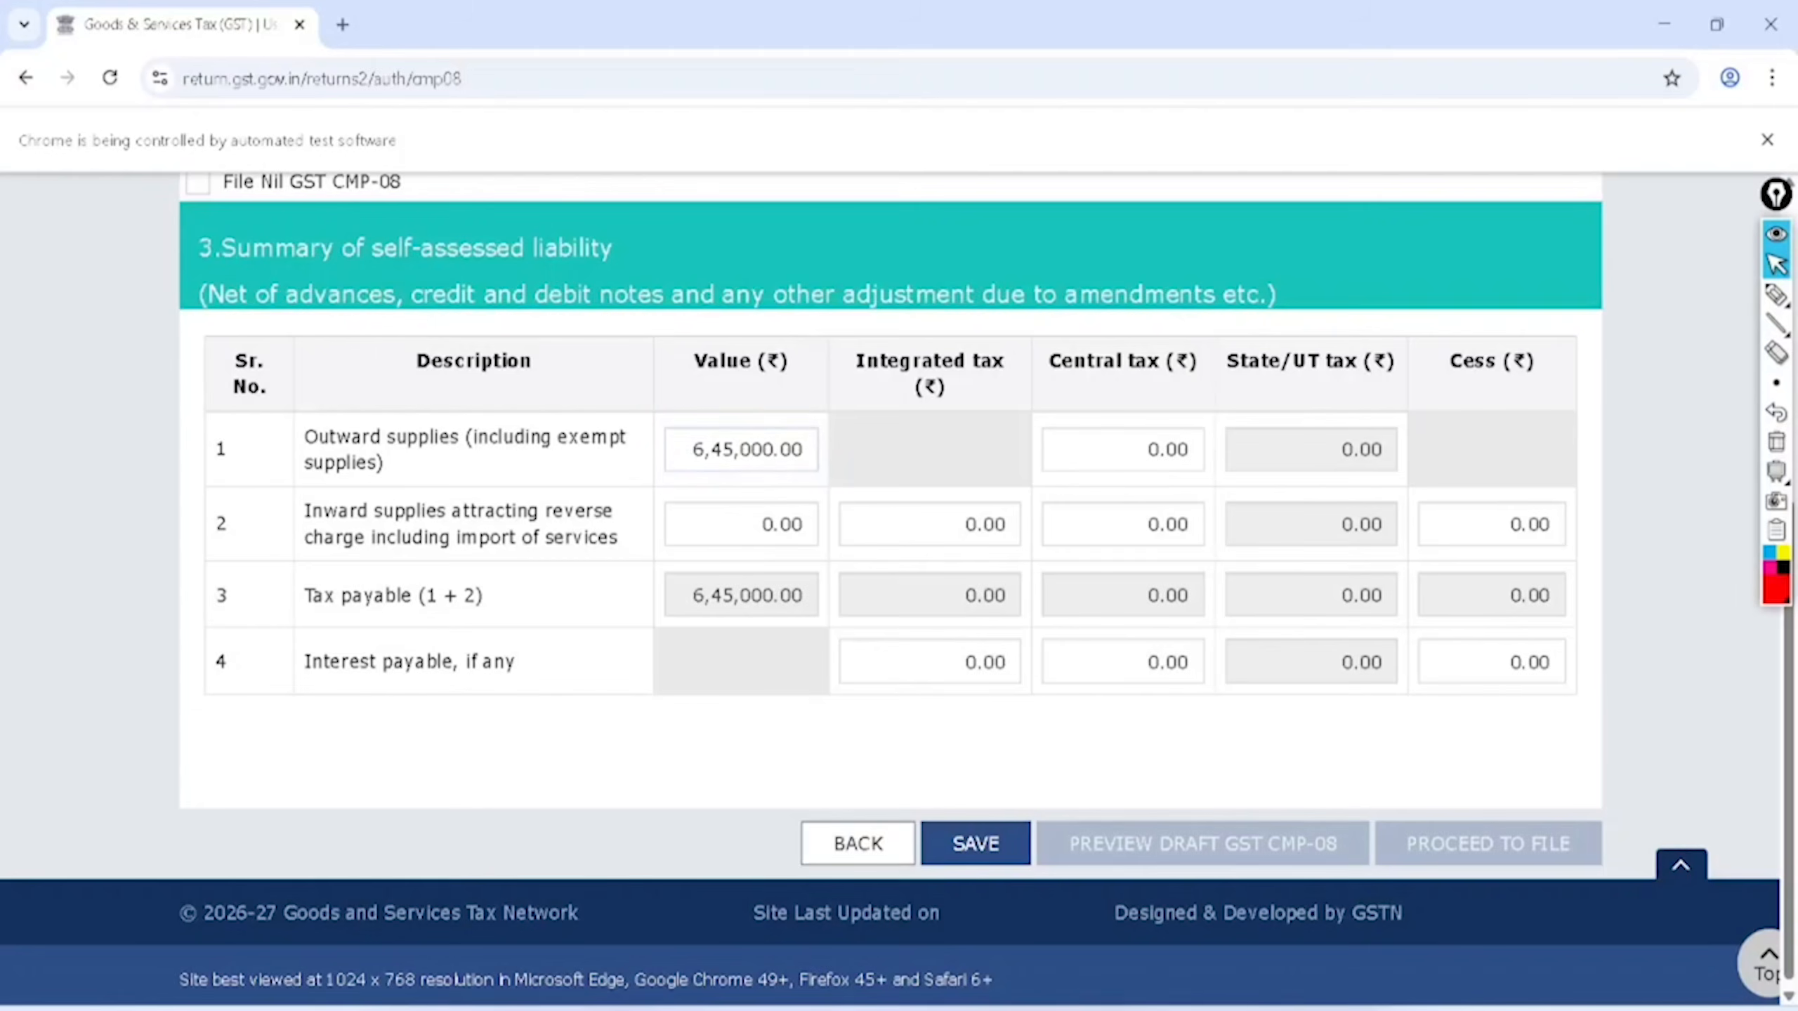
Step: Write a circled "6450" divided by 2 over the Value column, circle the Central tax and State/UT tax headings, and erase all markings
{"action": "key", "text": "ctrl+shift+p"}
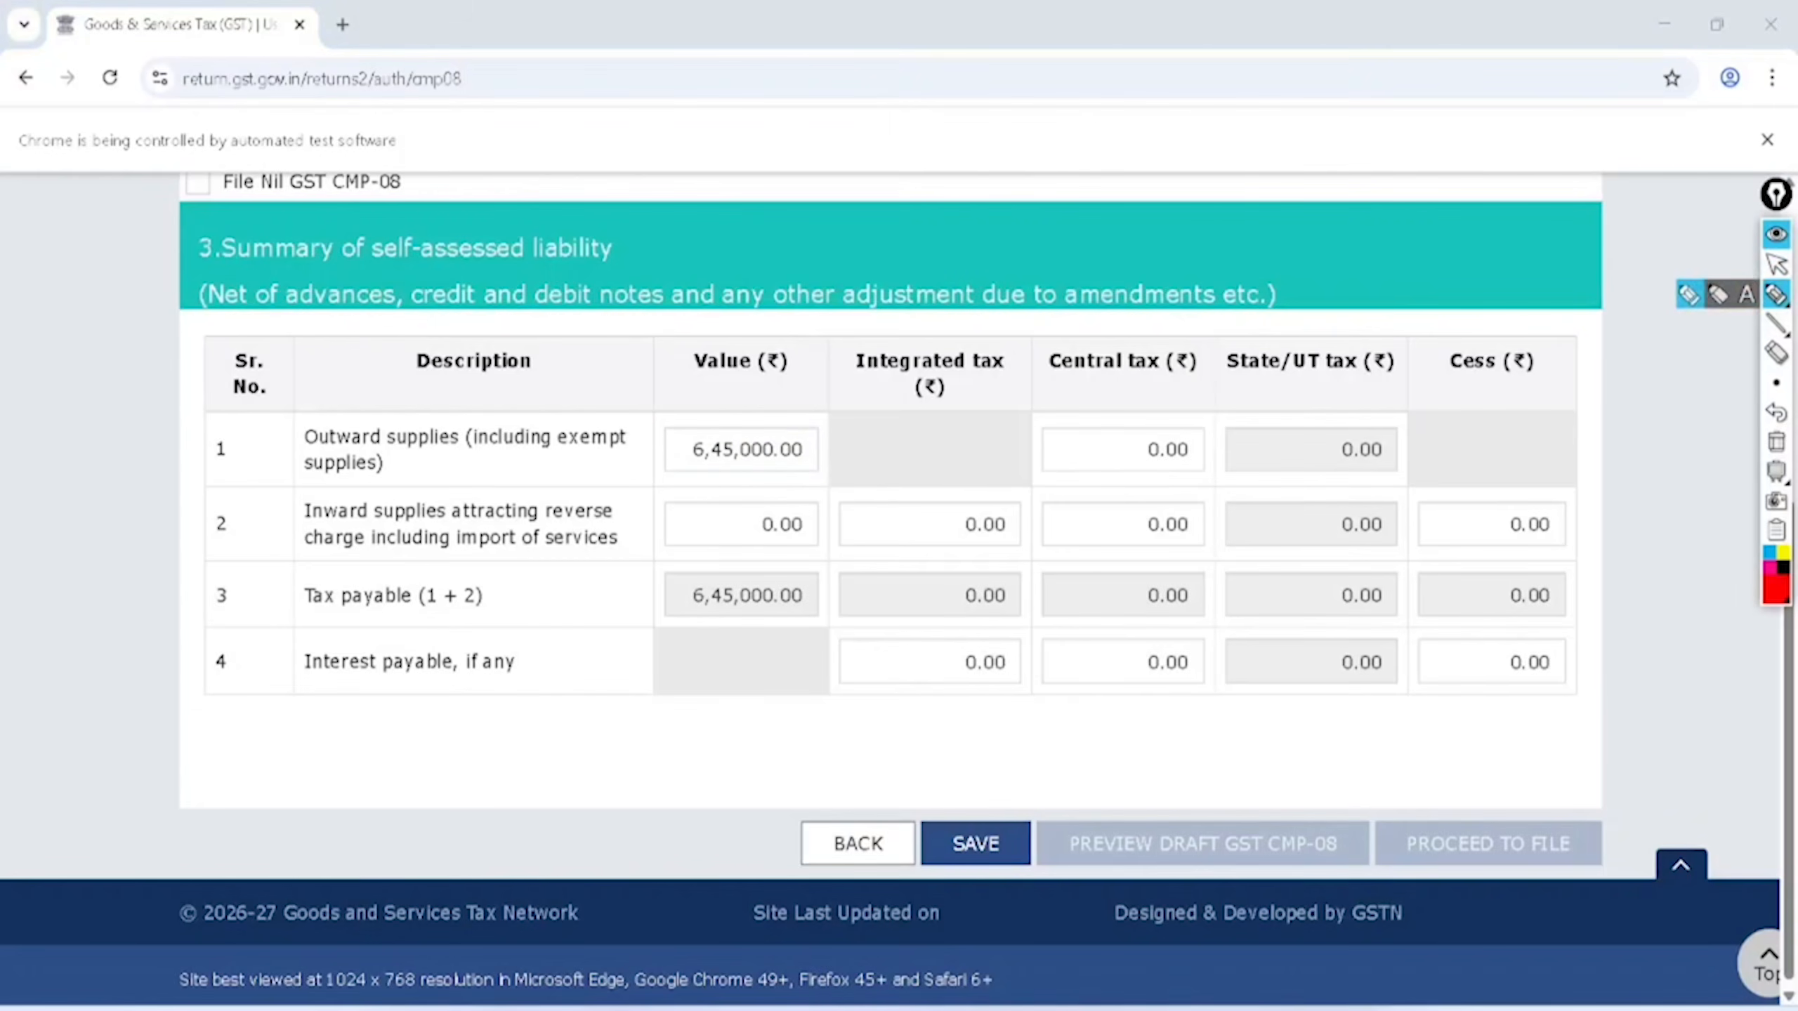
{"action": "mouse_move", "coordinate": [706, 501]}
{"action": "left_mouse_down"}
{"action": "mouse_move", "coordinate": [711, 531]}
{"action": "mouse_move", "coordinate": [774, 514]}
{"action": "mouse_move", "coordinate": [786, 489]}
{"action": "mouse_move", "coordinate": [728, 598]}
{"action": "left_mouse_up"}
{"action": "left_click_drag", "start_coordinate": [790, 357], "coordinate": [749, 472]}
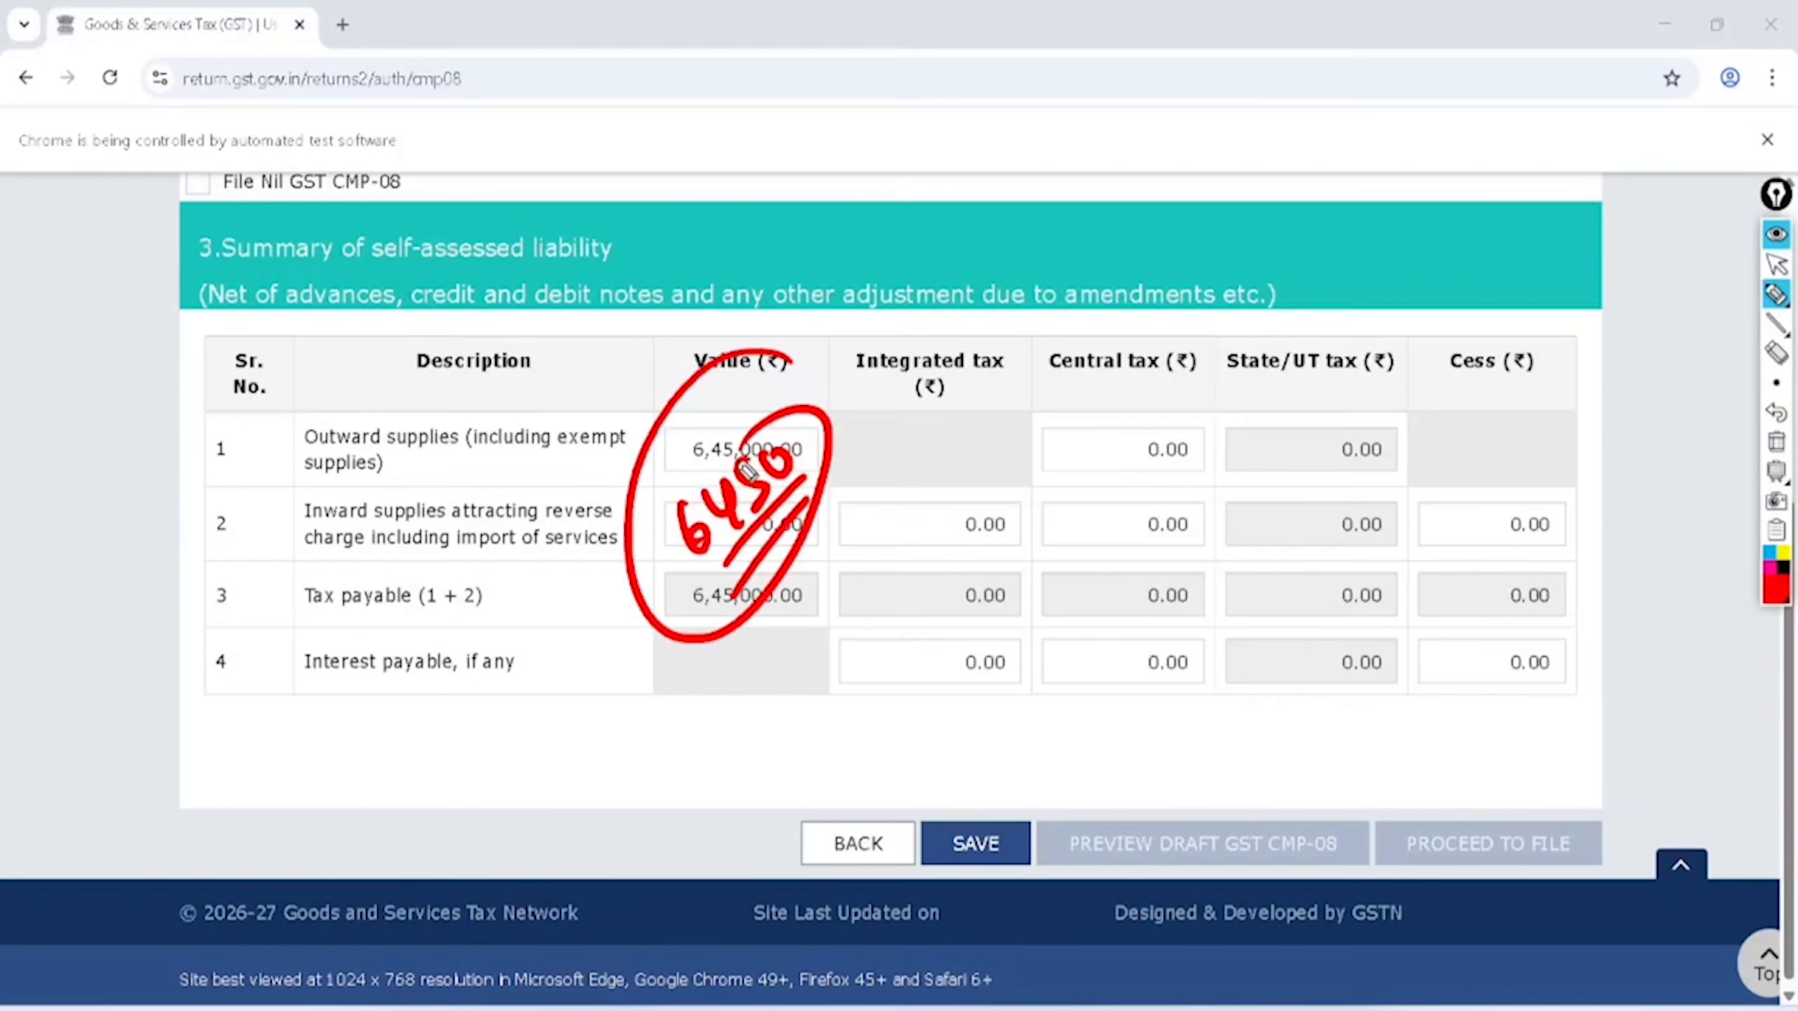
{"action": "left_click_drag", "start_coordinate": [751, 662], "coordinate": [876, 467]}
{"action": "left_click_drag", "start_coordinate": [794, 641], "coordinate": [876, 614]}
{"action": "mouse_move", "coordinate": [1062, 319]}
{"action": "left_mouse_down"}
{"action": "mouse_move", "coordinate": [1036, 402]}
{"action": "mouse_move", "coordinate": [1083, 283]}
{"action": "left_mouse_up"}
{"action": "mouse_move", "coordinate": [1358, 312]}
{"action": "left_mouse_down"}
{"action": "mouse_move", "coordinate": [1207, 333]}
{"action": "mouse_move", "coordinate": [1301, 290]}
{"action": "left_mouse_up"}
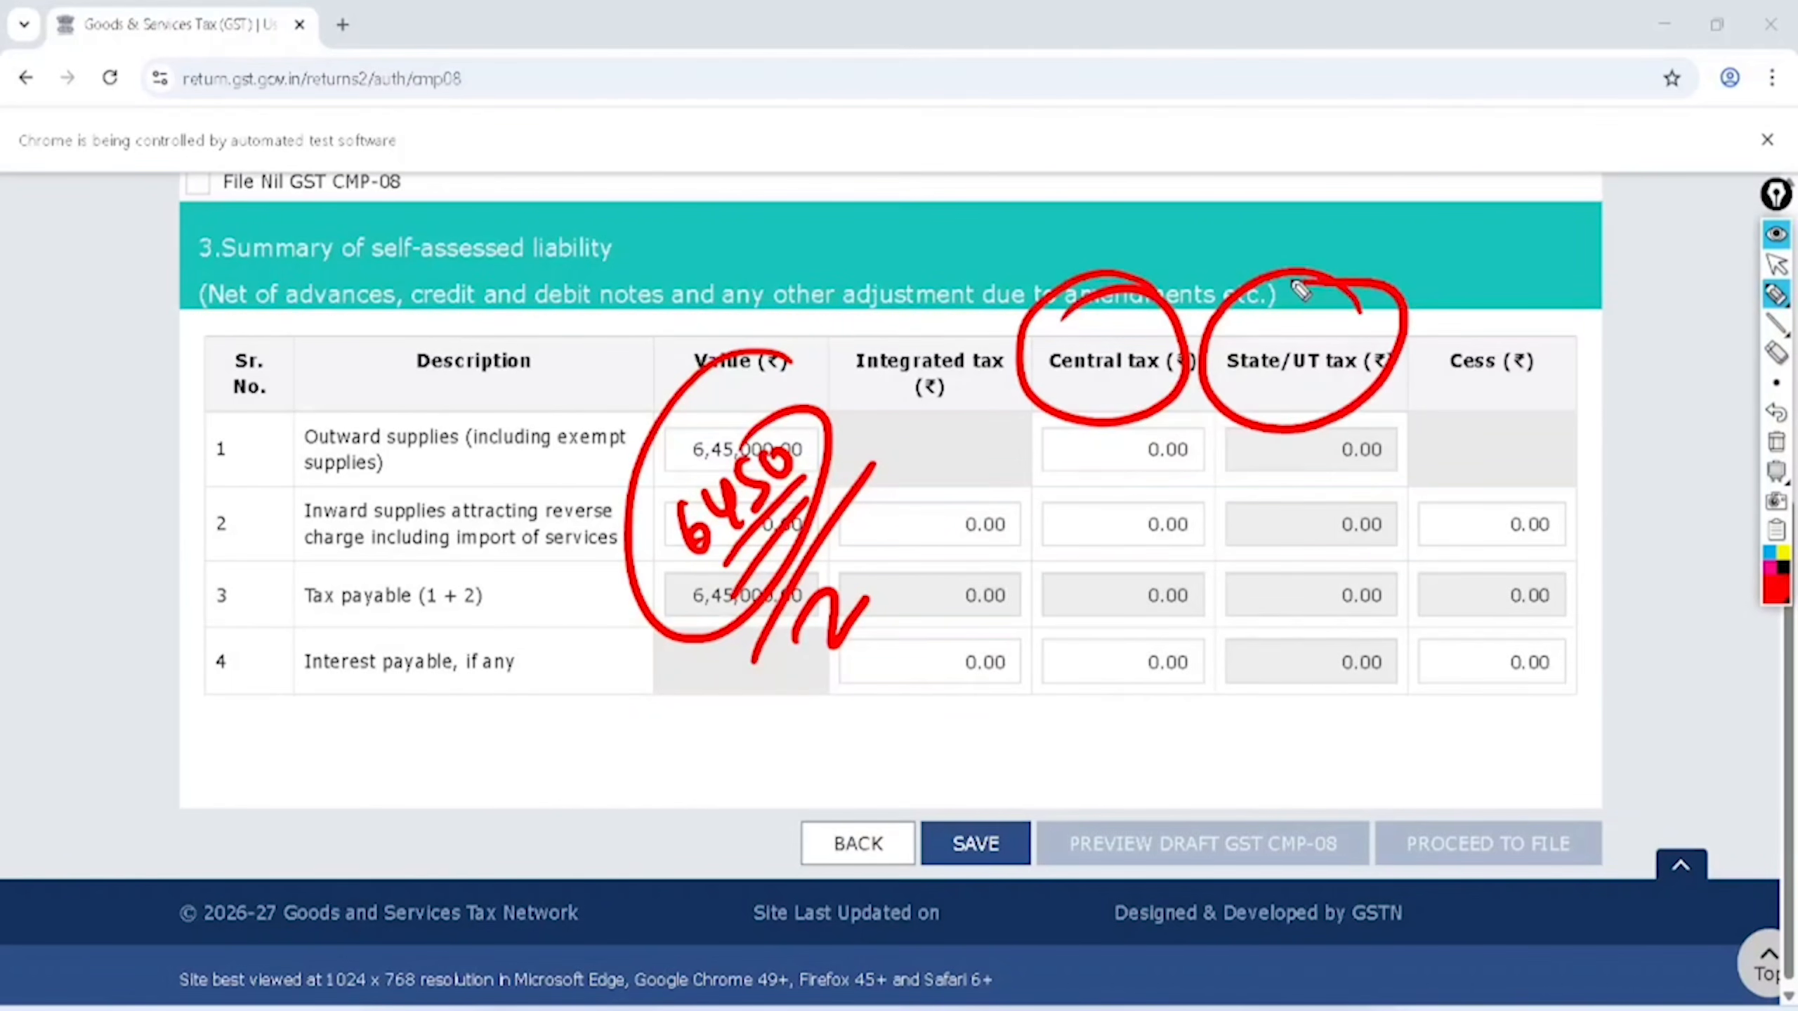
{"action": "left_click", "coordinate": [1777, 265]}
{"action": "left_click", "coordinate": [1776, 442]}
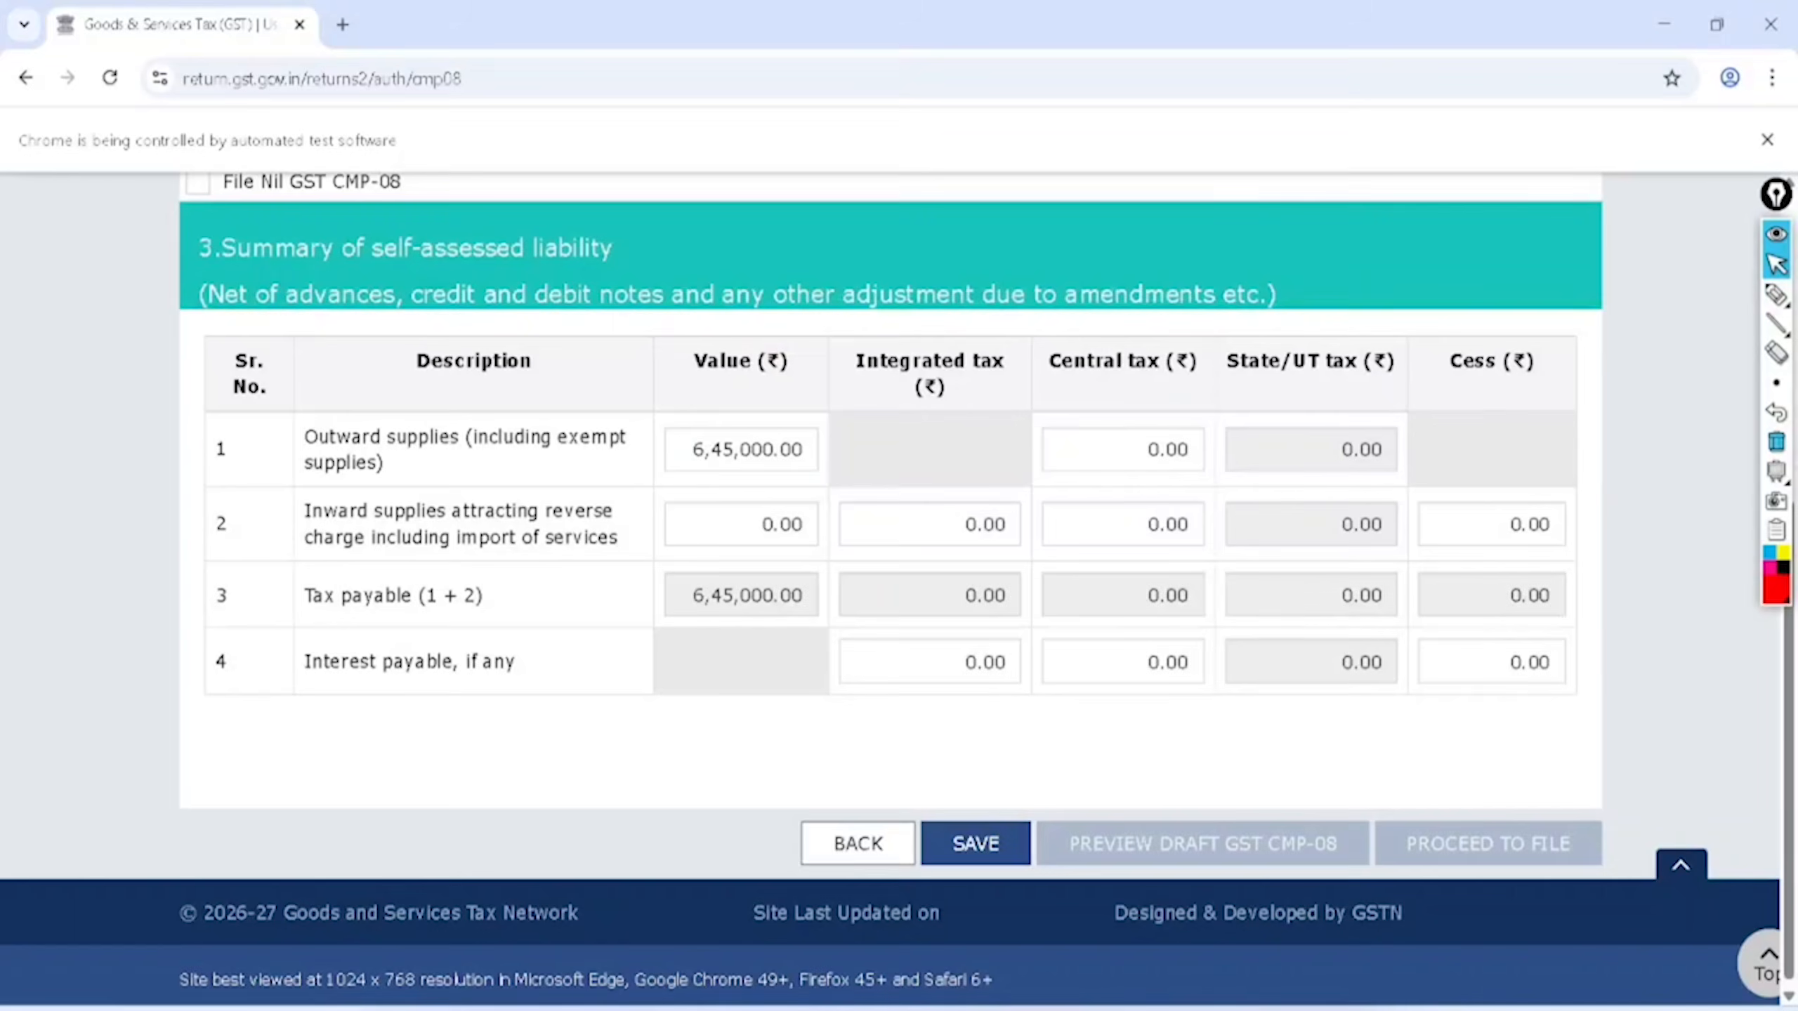
Step: Switch to the Word notes, circle the taxable sales of 2,95,000 in red and write "x1% = 2950" beside it
{"action": "key", "text": "alt+Tab"}
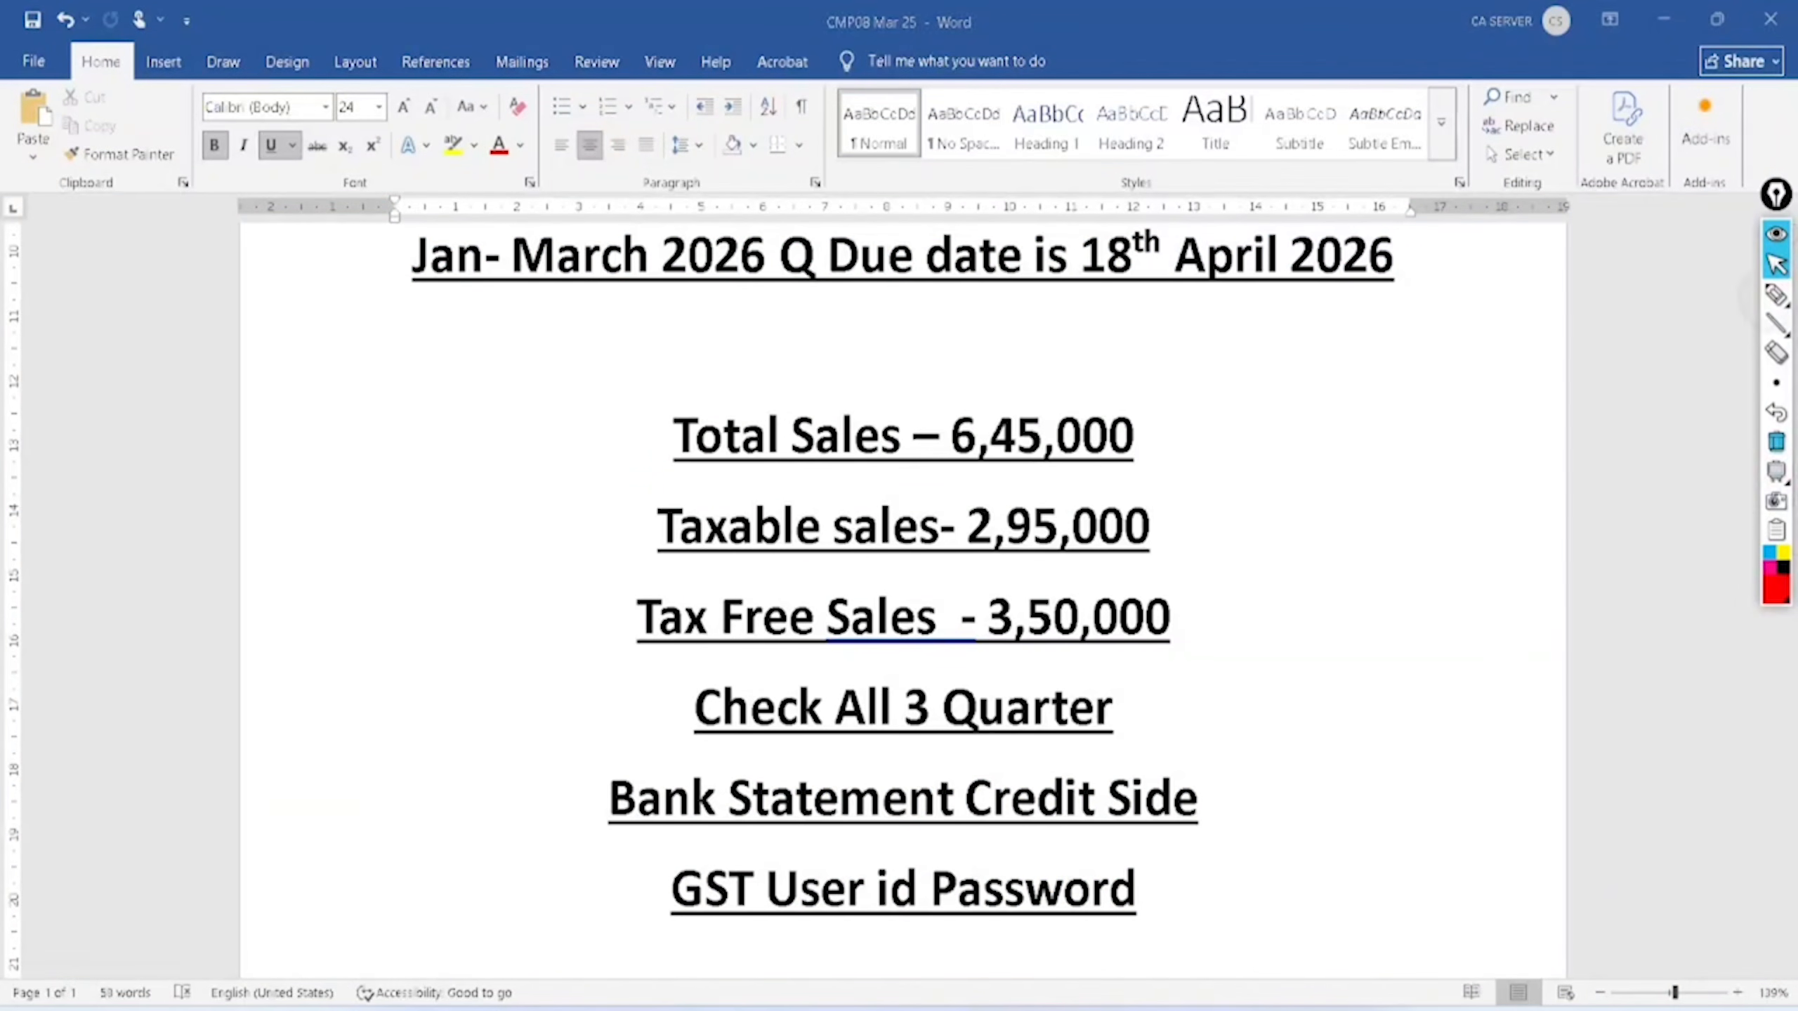
{"action": "left_click", "coordinate": [1776, 294]}
{"action": "mouse_move", "coordinate": [941, 543]}
{"action": "left_mouse_down"}
{"action": "mouse_move", "coordinate": [1097, 584]}
{"action": "mouse_move", "coordinate": [999, 474]}
{"action": "mouse_move", "coordinate": [984, 581]}
{"action": "left_mouse_up"}
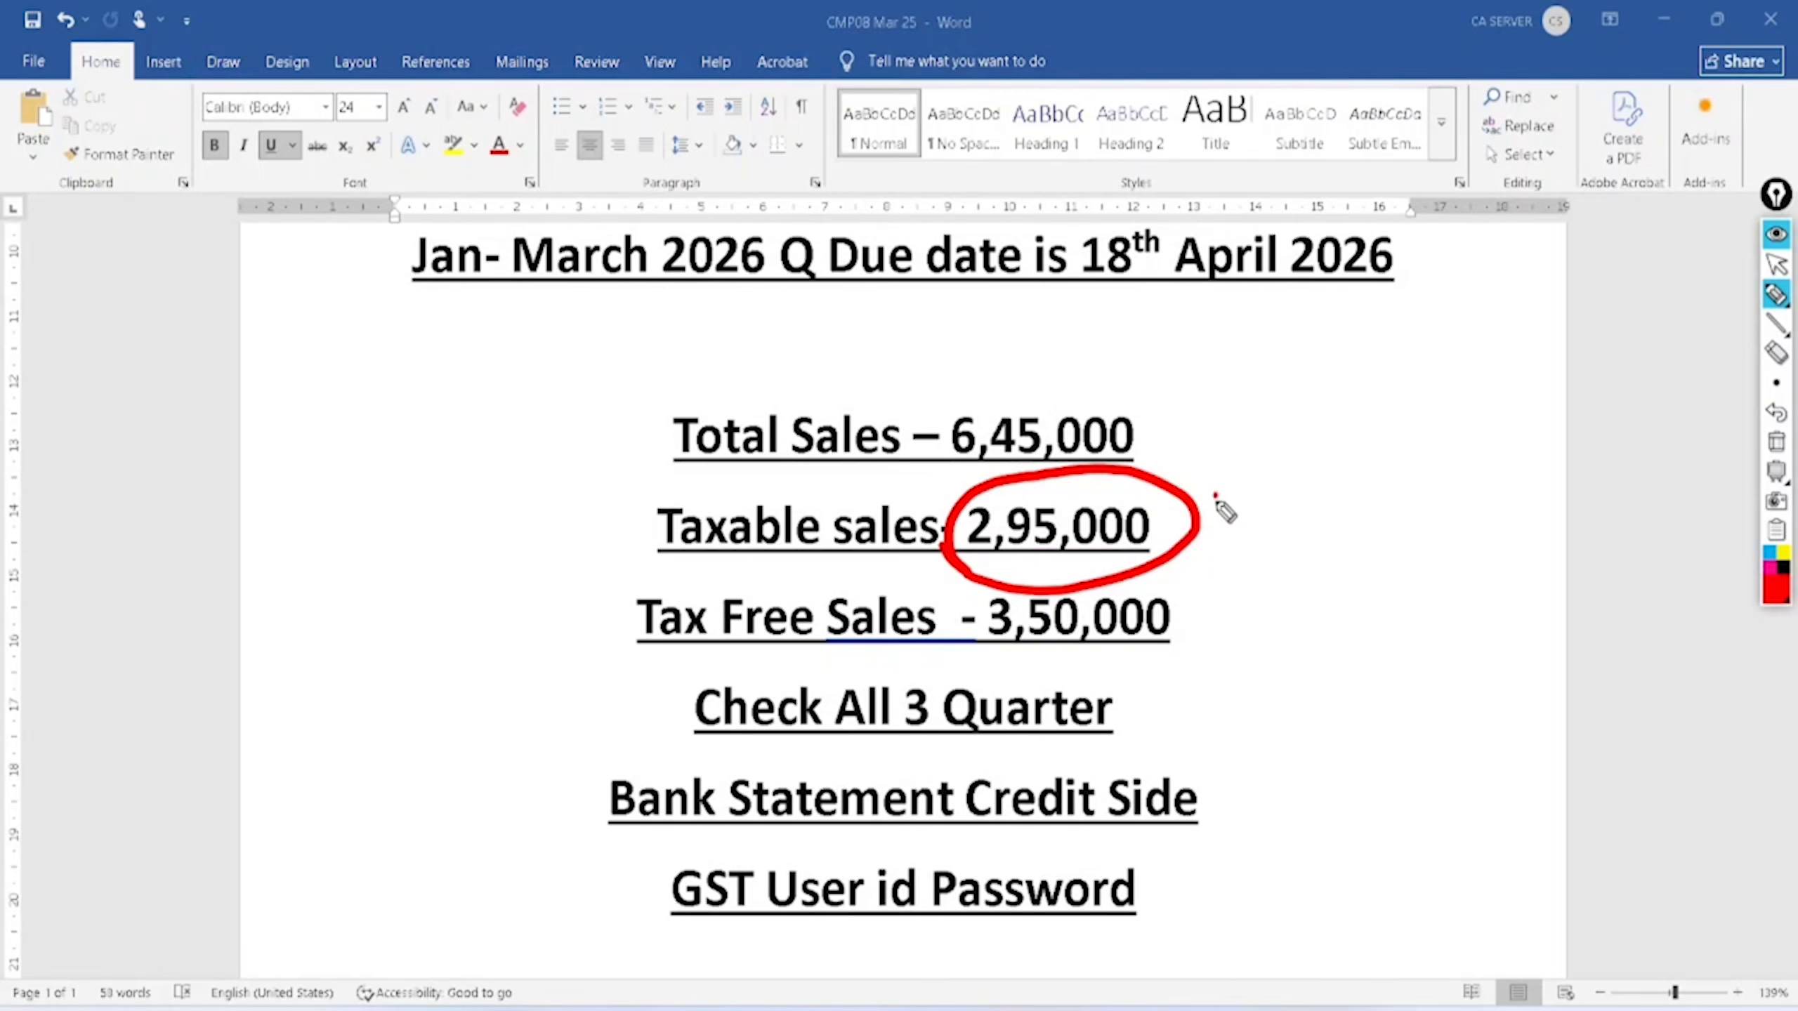
{"action": "mouse_move", "coordinate": [1216, 497]}
{"action": "left_mouse_down"}
{"action": "mouse_move", "coordinate": [1253, 511]}
{"action": "mouse_move", "coordinate": [1306, 467]}
{"action": "mouse_move", "coordinate": [1289, 536]}
{"action": "left_mouse_up"}
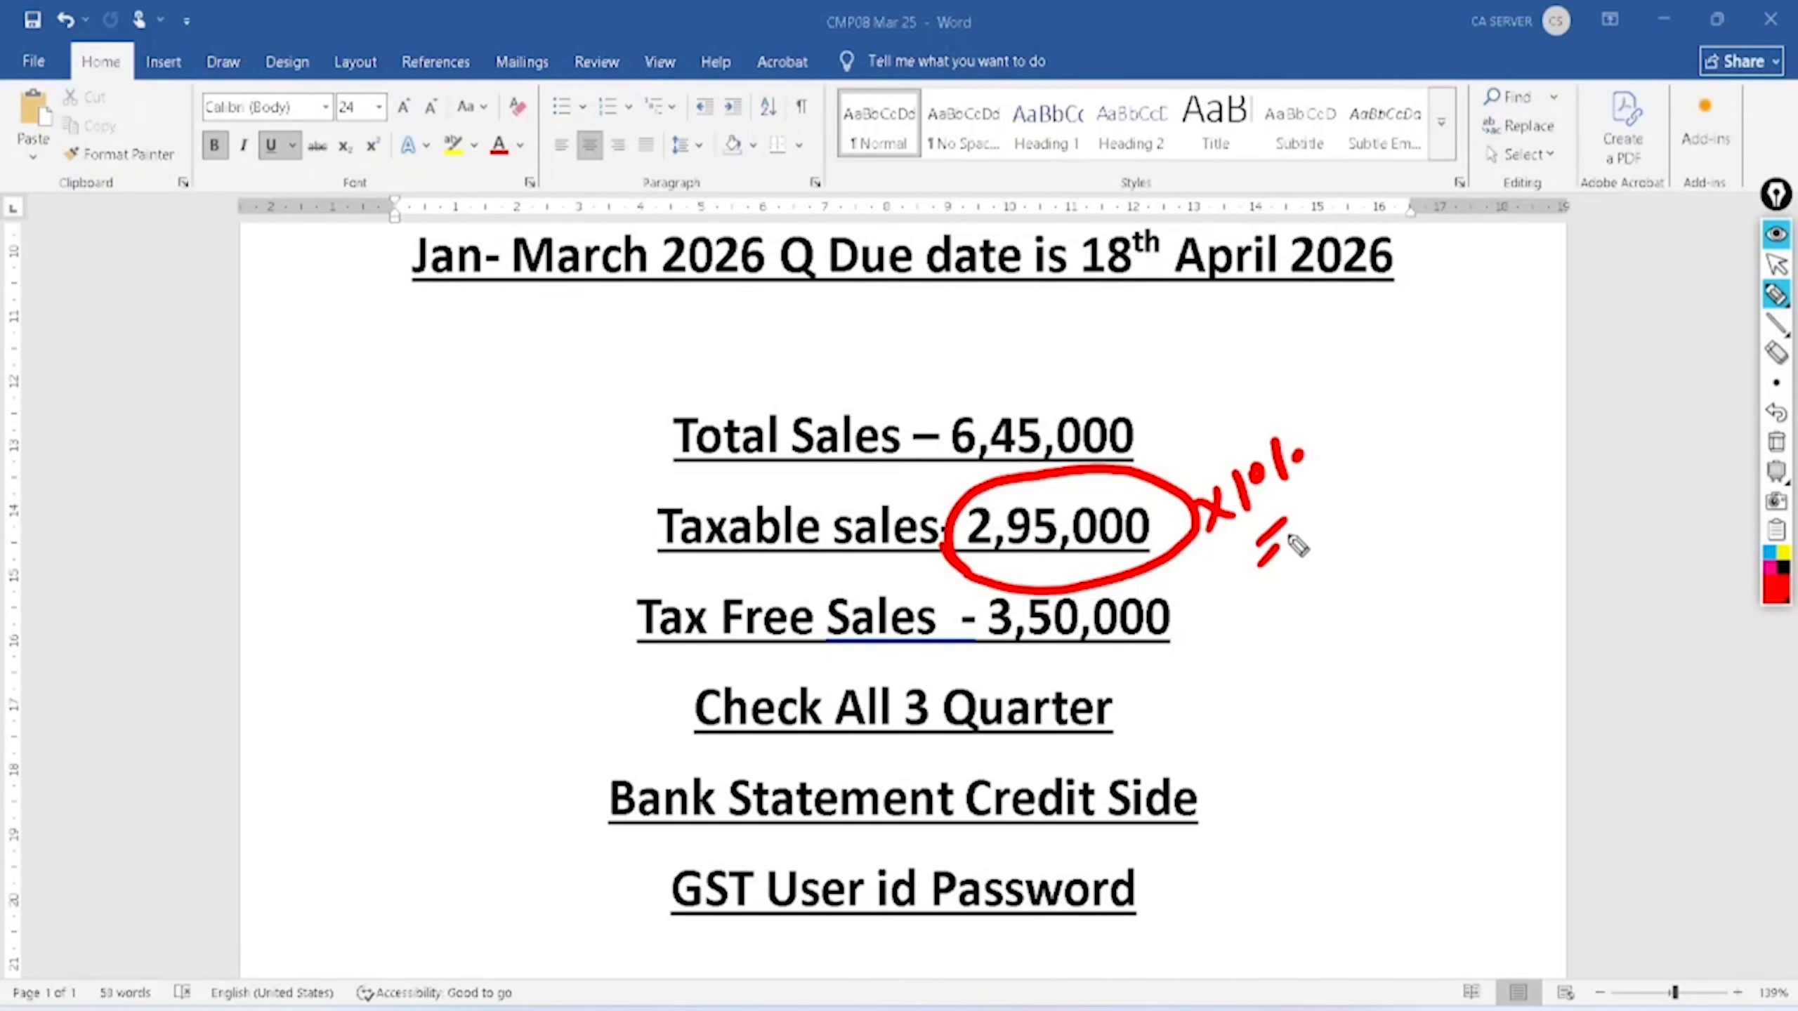
{"action": "left_click_drag", "start_coordinate": [1316, 476], "coordinate": [1348, 521]}
{"action": "left_click_drag", "start_coordinate": [1369, 452], "coordinate": [1366, 499]}
{"action": "mouse_move", "coordinate": [1408, 425]}
{"action": "left_mouse_down"}
{"action": "mouse_move", "coordinate": [1388, 490]}
{"action": "mouse_move", "coordinate": [1423, 422]}
{"action": "left_mouse_up"}
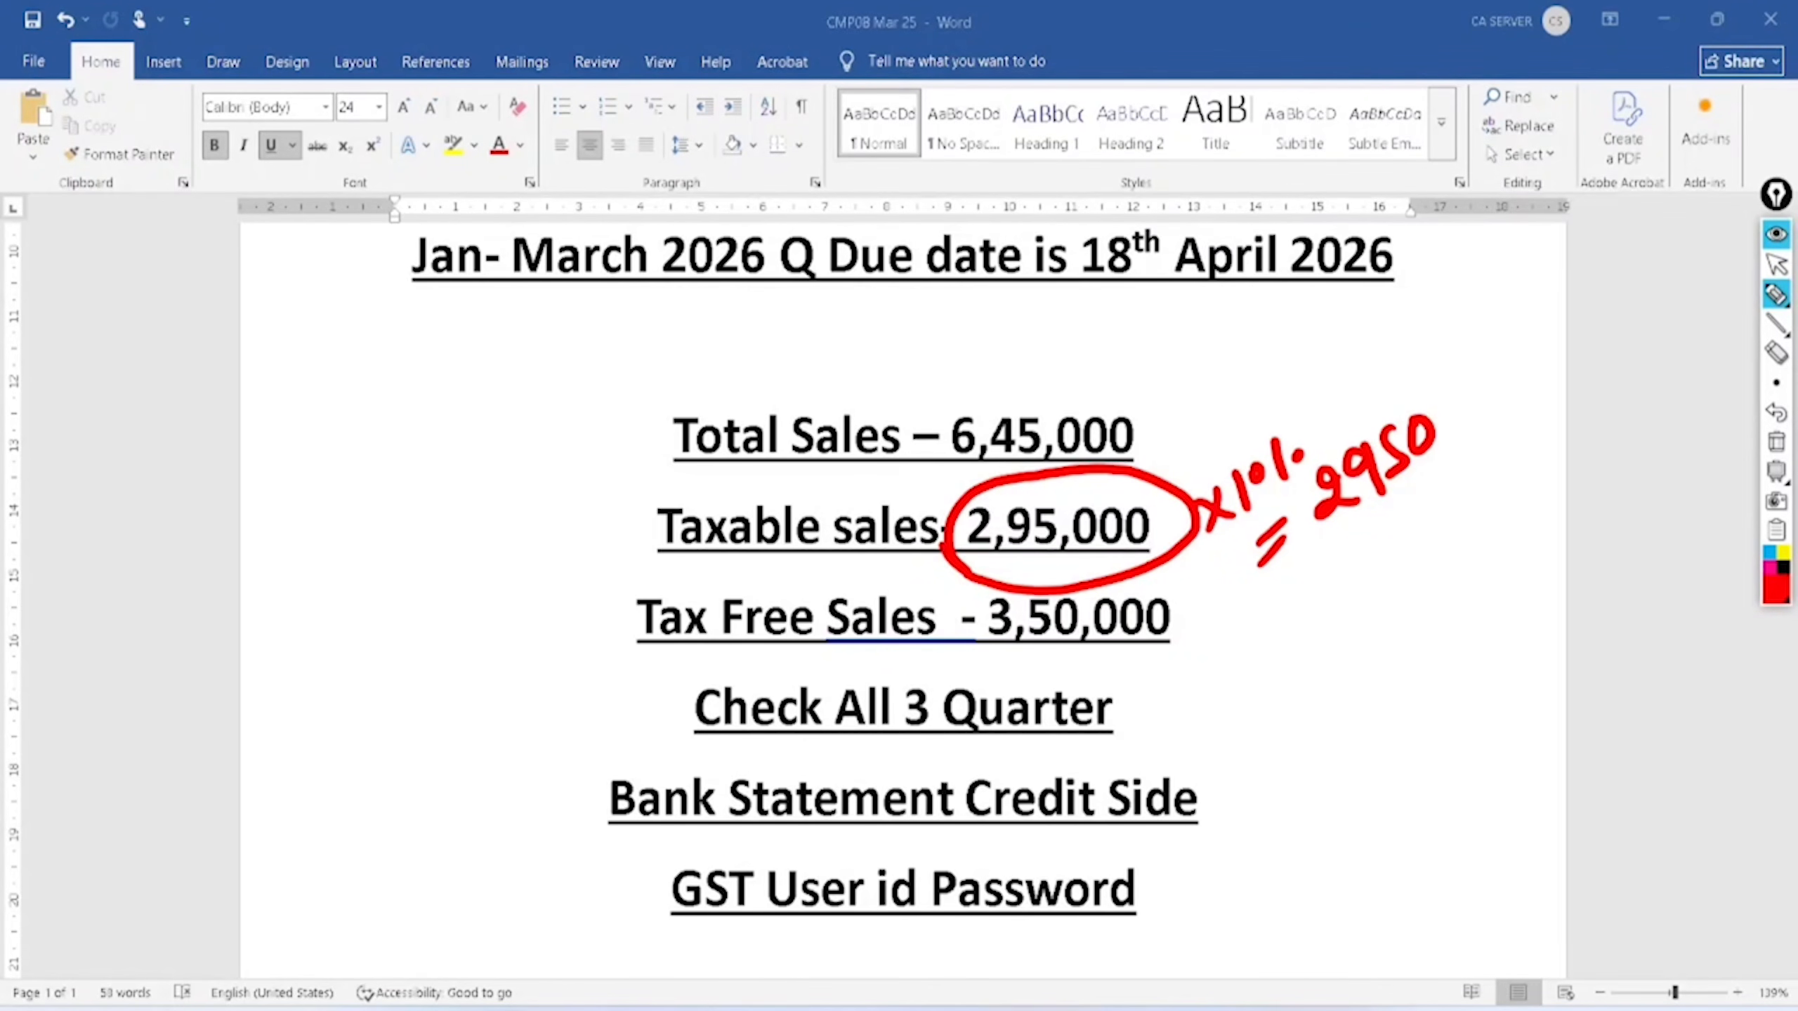
Step: Divide the handwritten 2950 by 2, write and underline 1475 below it, and erase all markings
{"action": "left_click_drag", "start_coordinate": [1327, 549], "coordinate": [1463, 449]}
{"action": "mouse_move", "coordinate": [1383, 538]}
{"action": "left_mouse_down"}
{"action": "mouse_move", "coordinate": [1422, 563]}
{"action": "mouse_move", "coordinate": [1448, 539]}
{"action": "left_mouse_up"}
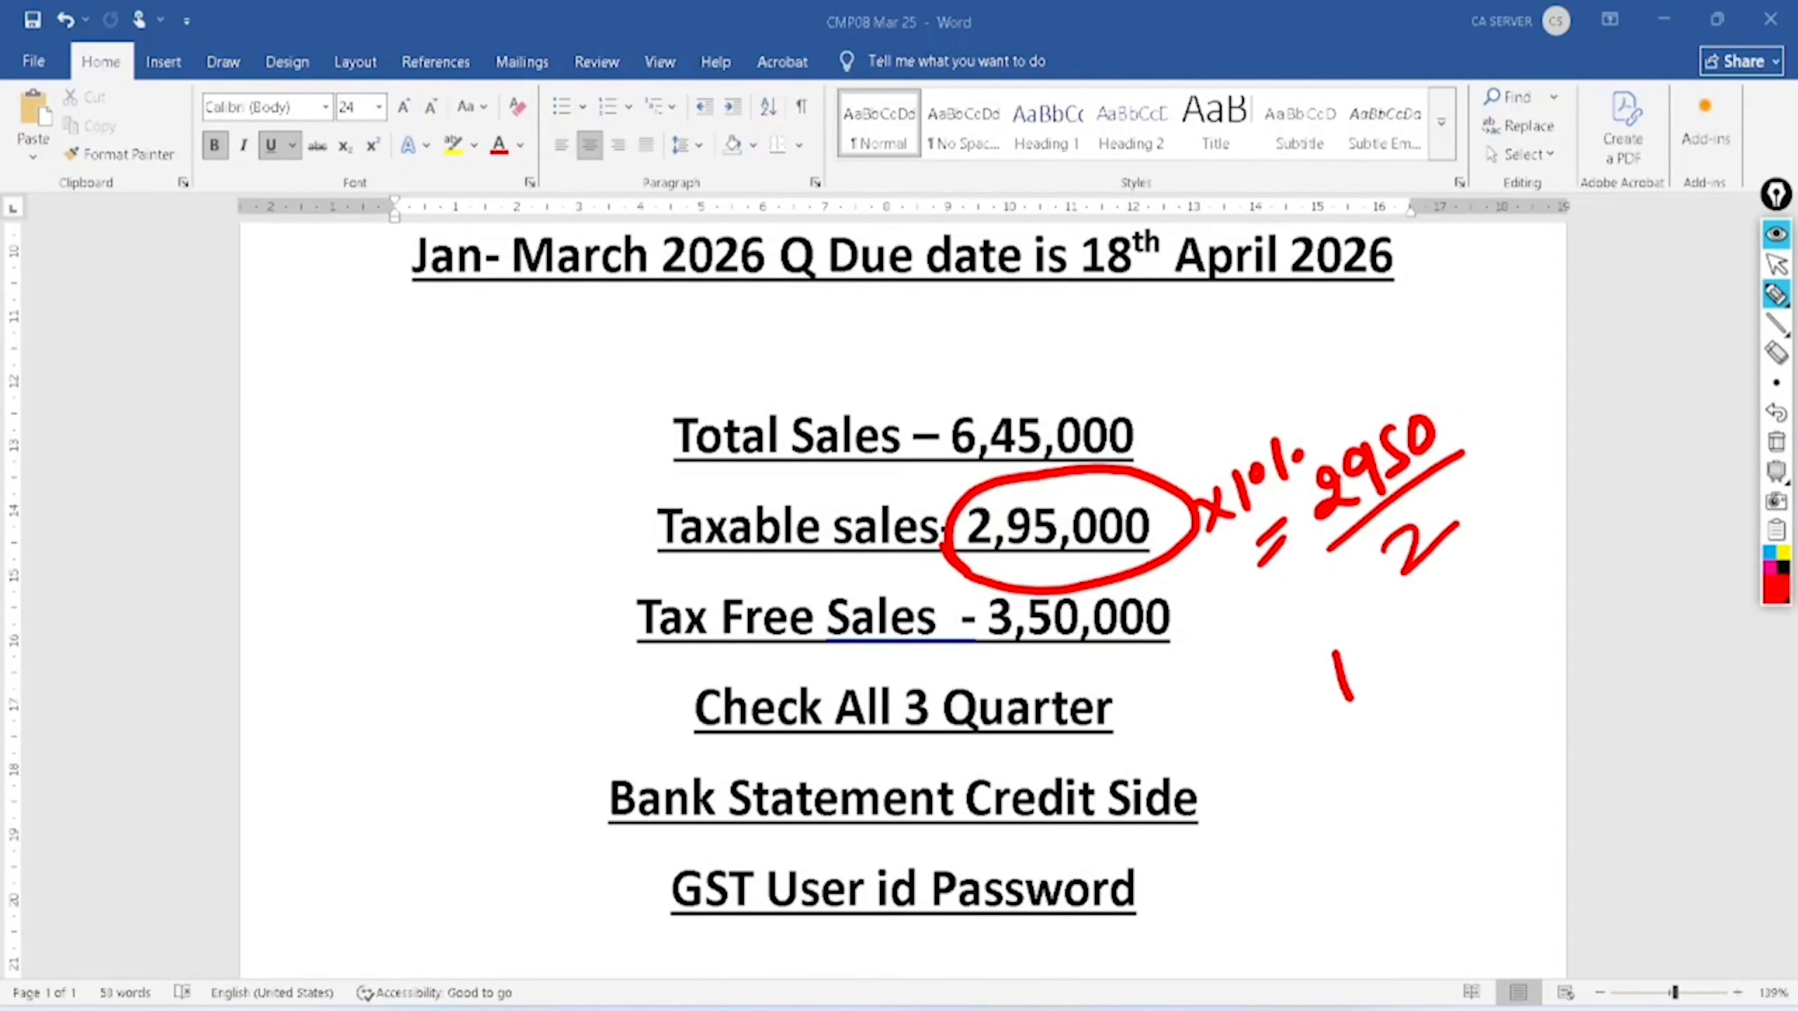
{"action": "left_click_drag", "start_coordinate": [1360, 639], "coordinate": [1396, 662]}
{"action": "mouse_move", "coordinate": [1383, 638]}
{"action": "left_mouse_down"}
{"action": "mouse_move", "coordinate": [1391, 687]}
{"action": "mouse_move", "coordinate": [1408, 669]}
{"action": "left_mouse_up"}
{"action": "left_click_drag", "start_coordinate": [1475, 560], "coordinate": [1441, 693]}
{"action": "left_click_drag", "start_coordinate": [1391, 718], "coordinate": [1501, 641]}
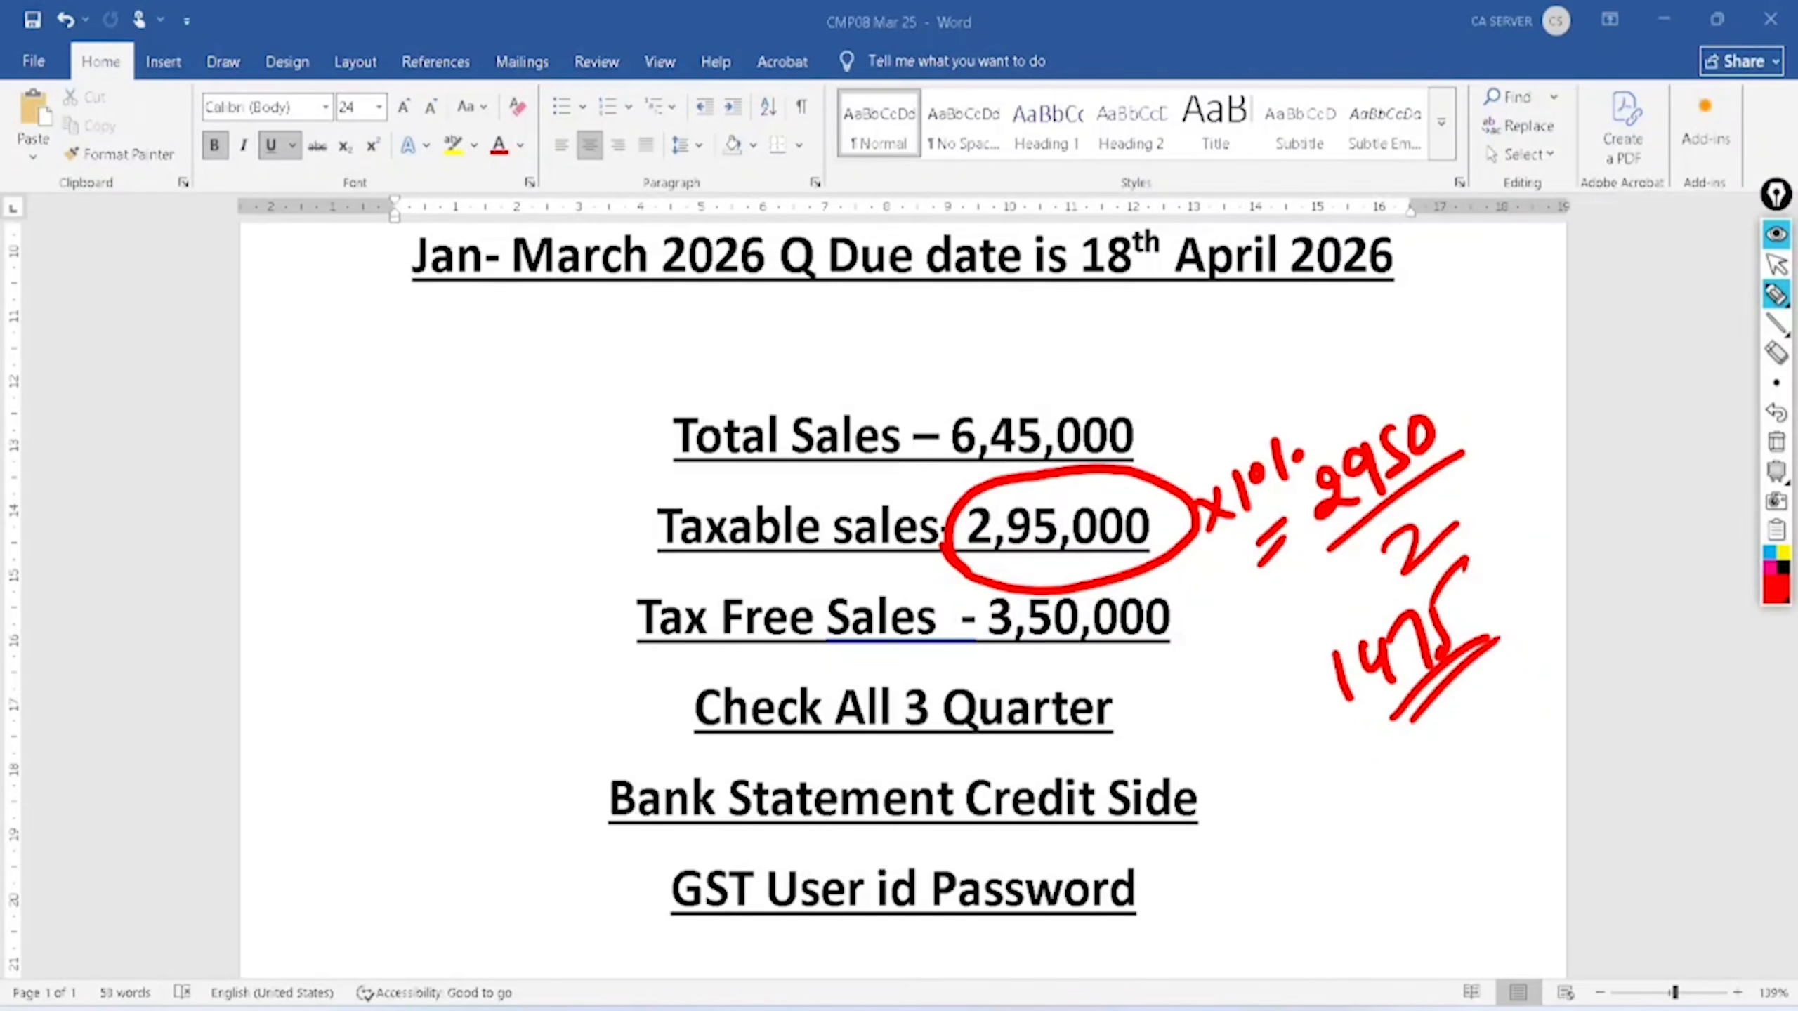
{"action": "left_click", "coordinate": [1776, 264]}
{"action": "left_click", "coordinate": [1776, 442]}
Step: Return to the CMP-08 statement in the browser and enter 1,475 as the central tax on outward supplies
{"action": "key", "text": "alt+Tab"}
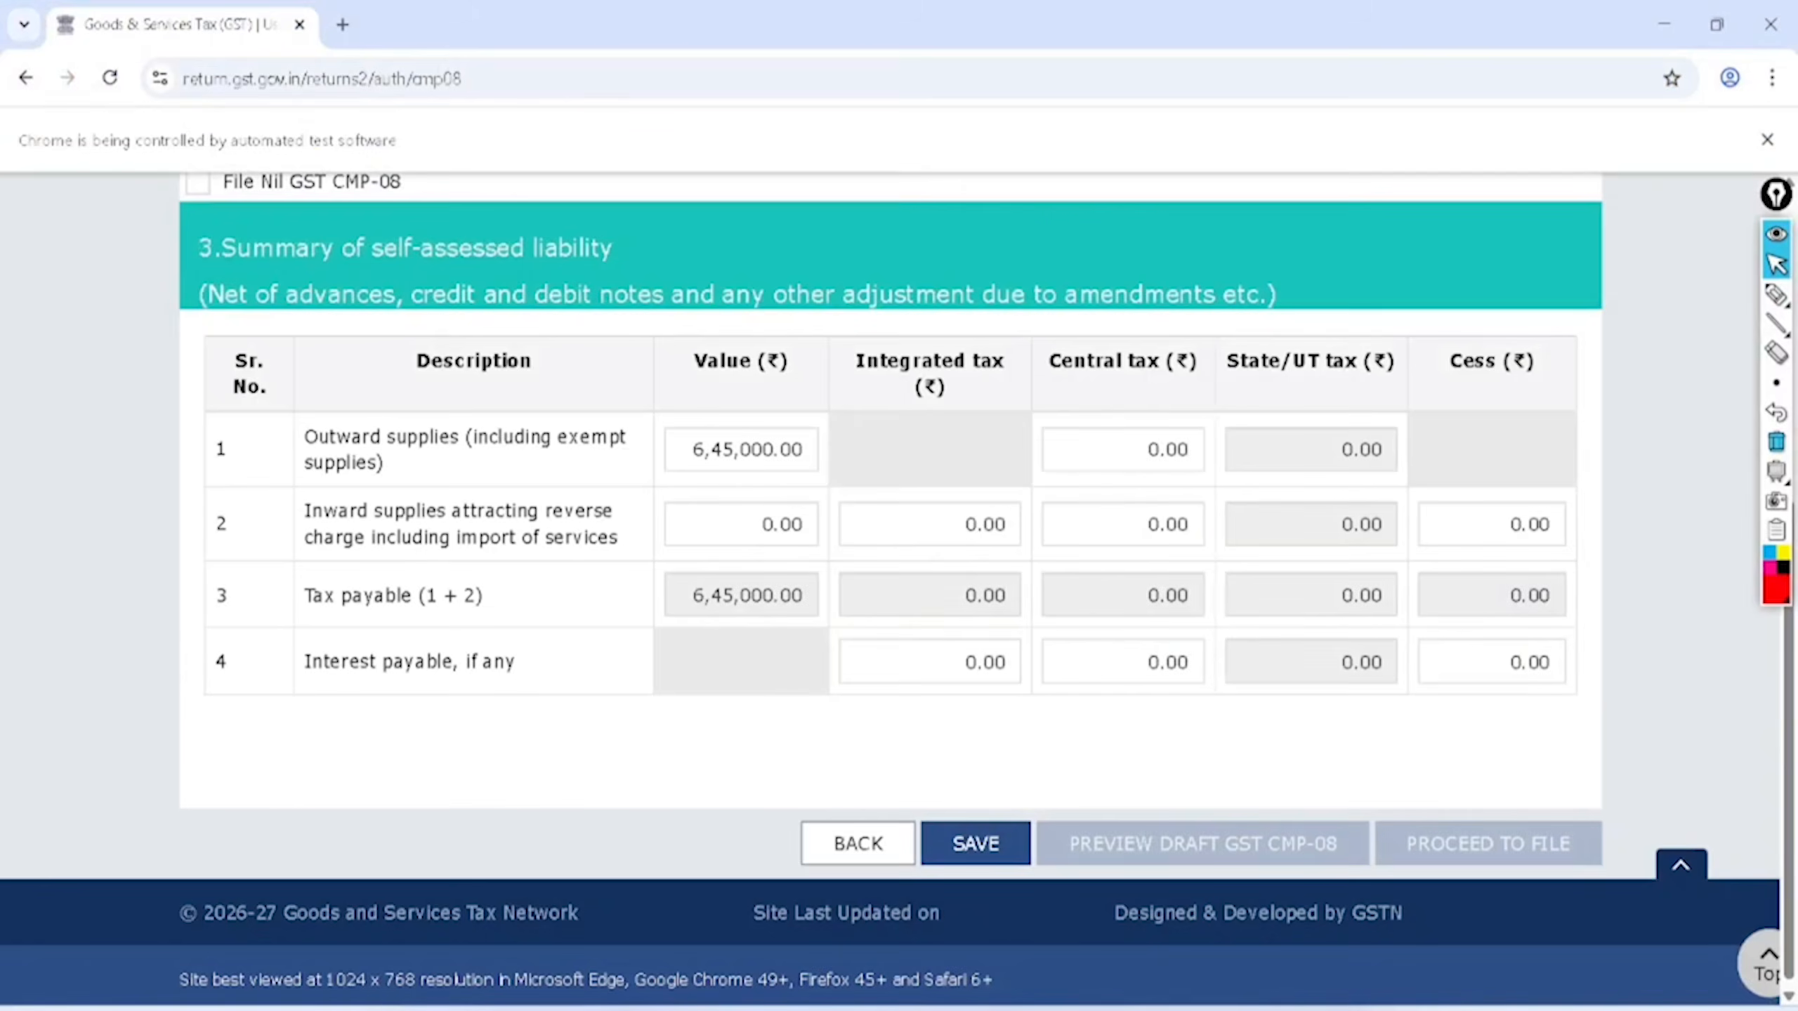
{"action": "left_click", "coordinate": [1122, 449]}
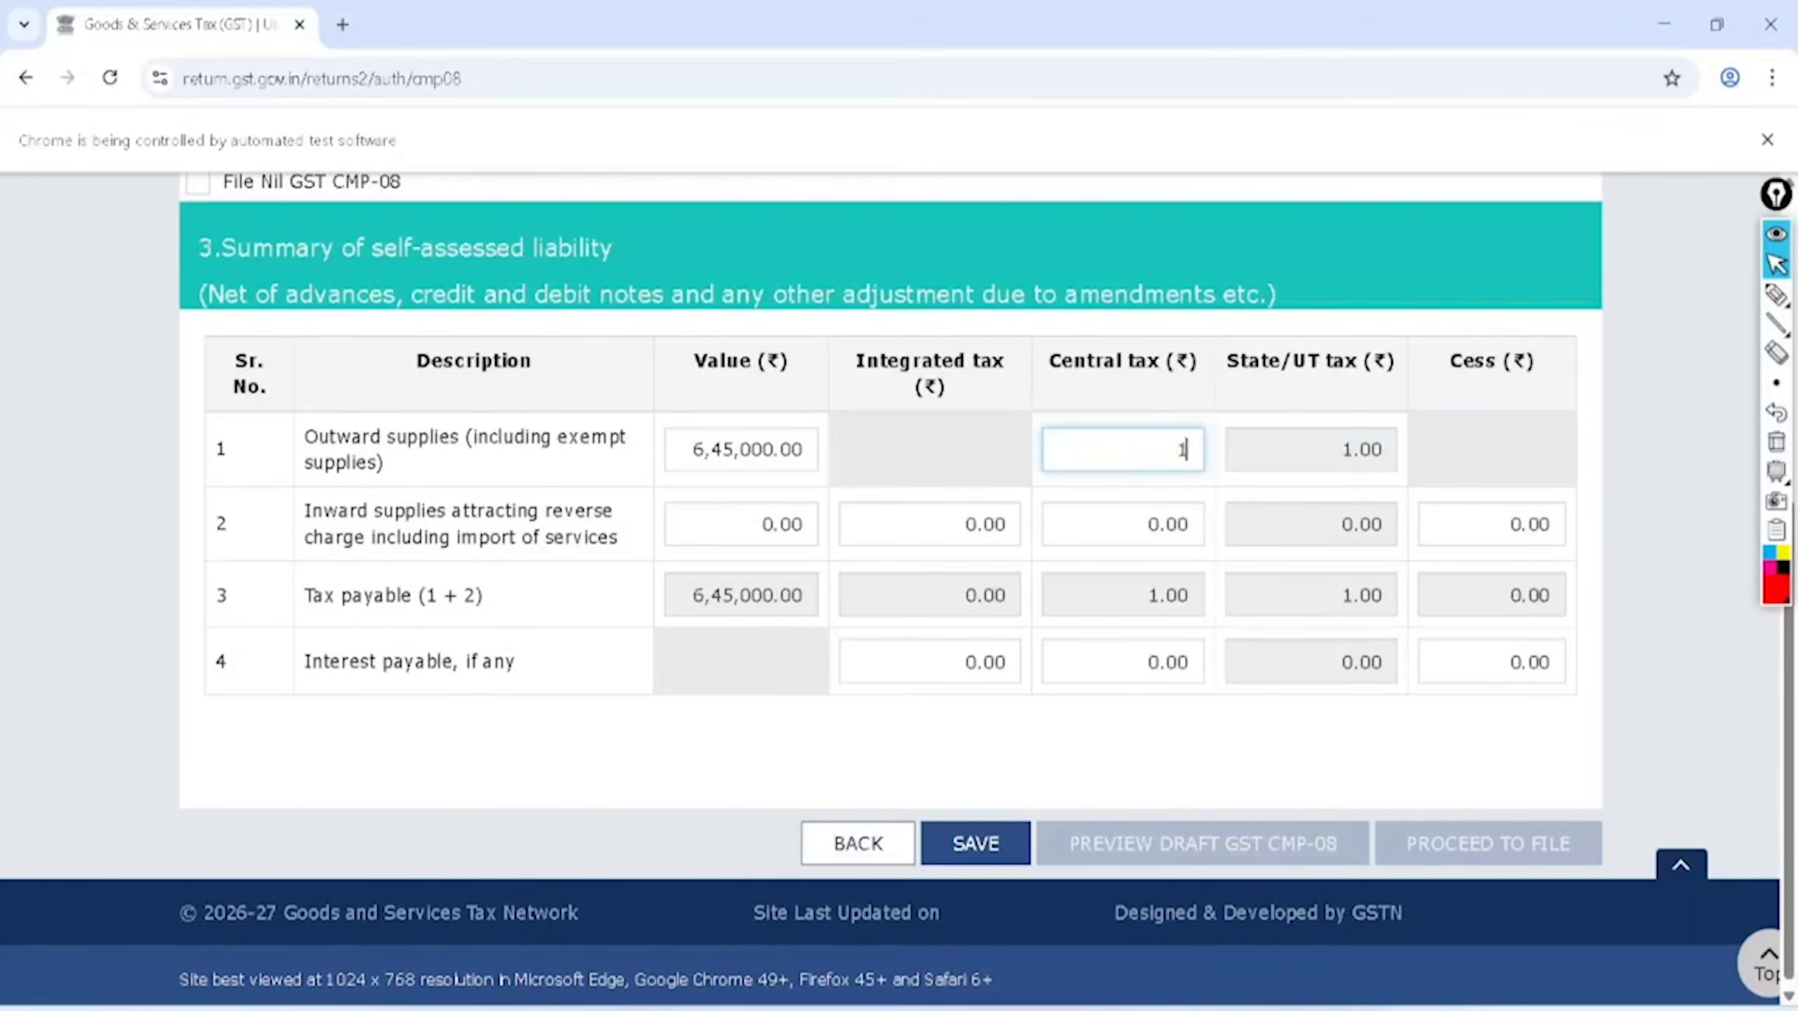
{"action": "type", "text": "1,475"}
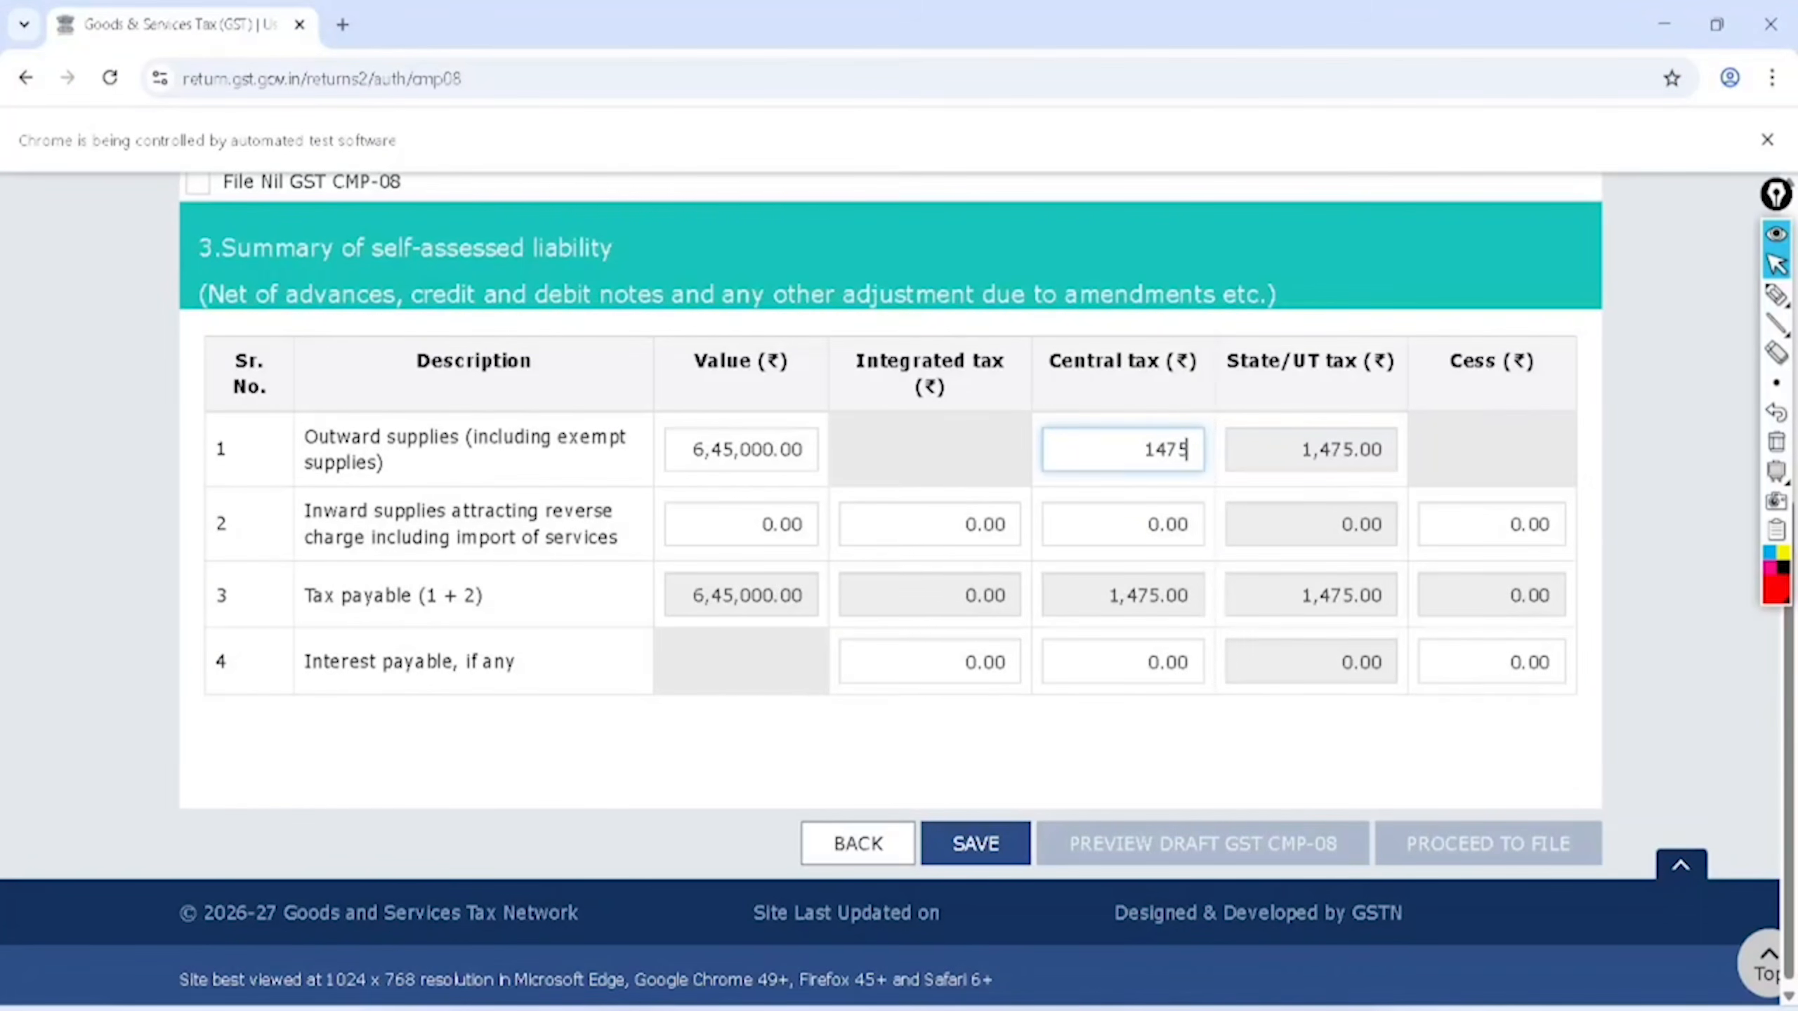
Step: Circle the outward supplies value, central tax and State/UT tax amounts, check-mark both tax headings in red, and erase all markings
{"action": "left_click", "coordinate": [1777, 294]}
{"action": "left_click_drag", "start_coordinate": [1159, 389], "coordinate": [1147, 392]}
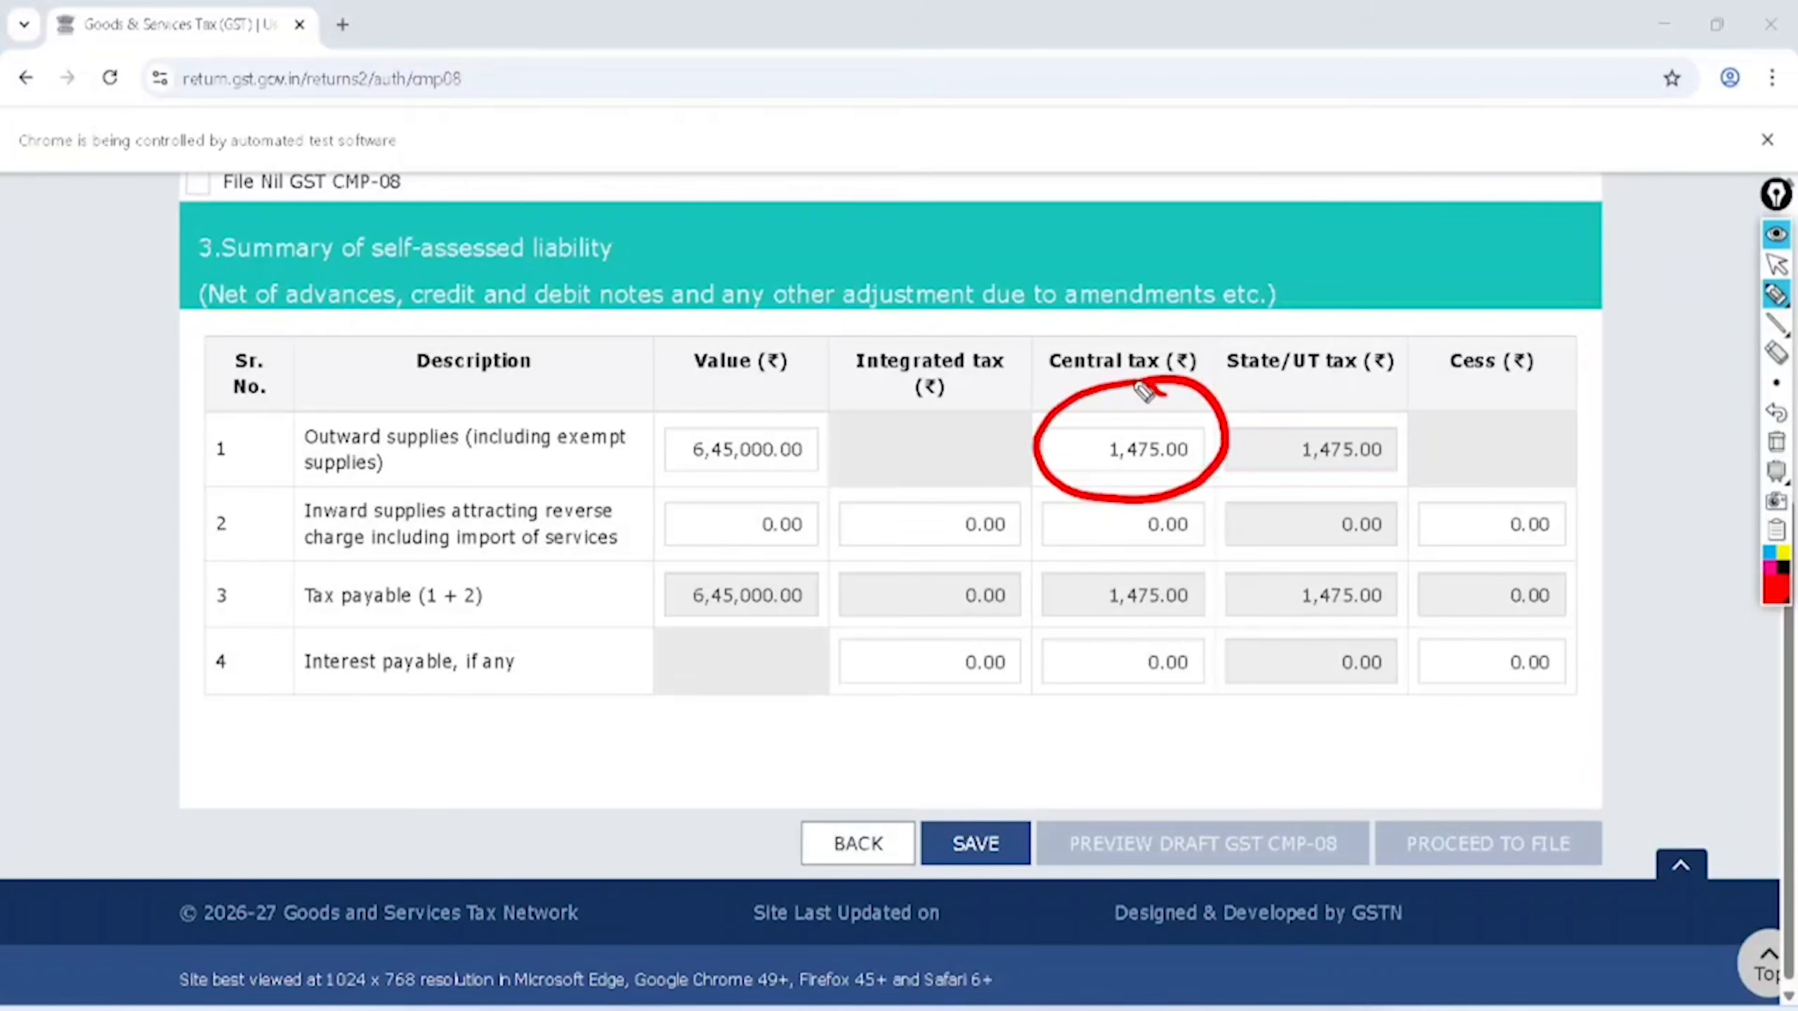
{"action": "mouse_move", "coordinate": [1334, 394]}
{"action": "left_mouse_down"}
{"action": "mouse_move", "coordinate": [1398, 476]}
{"action": "mouse_move", "coordinate": [1340, 398]}
{"action": "left_mouse_up"}
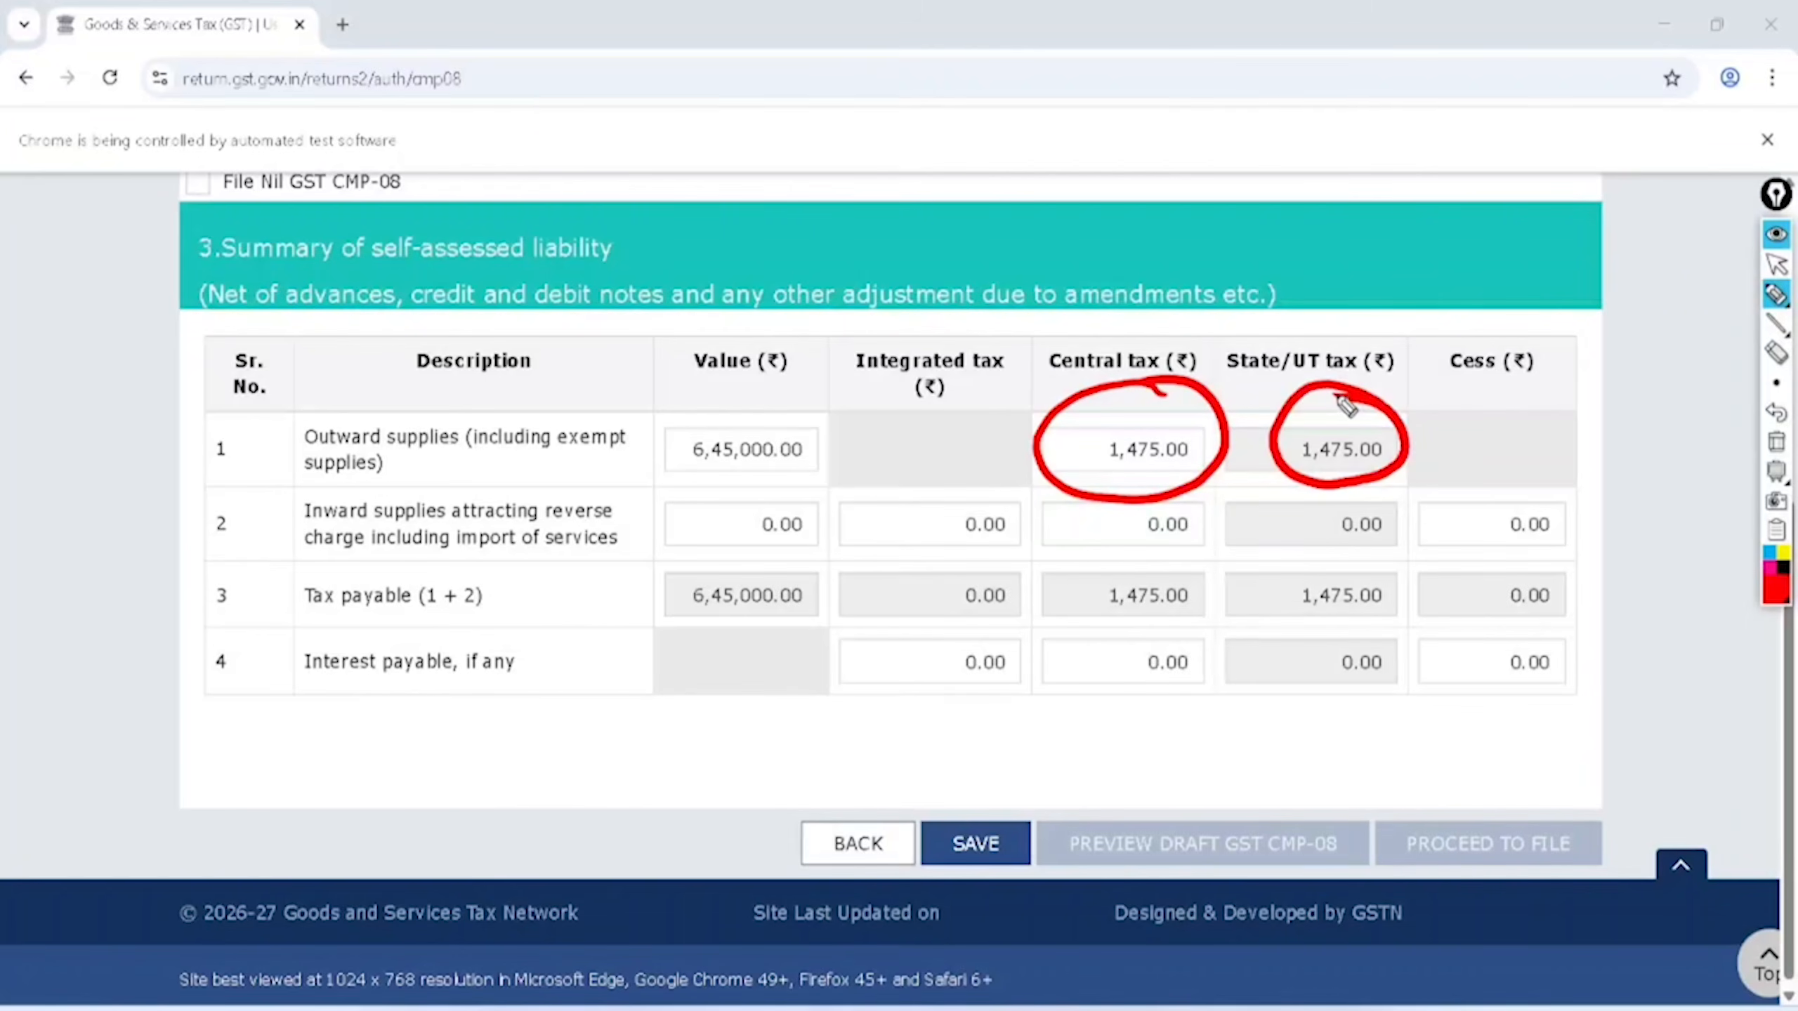
{"action": "mouse_move", "coordinate": [807, 364]}
{"action": "left_mouse_down"}
{"action": "mouse_move", "coordinate": [726, 525]}
{"action": "mouse_move", "coordinate": [716, 383]}
{"action": "left_mouse_up"}
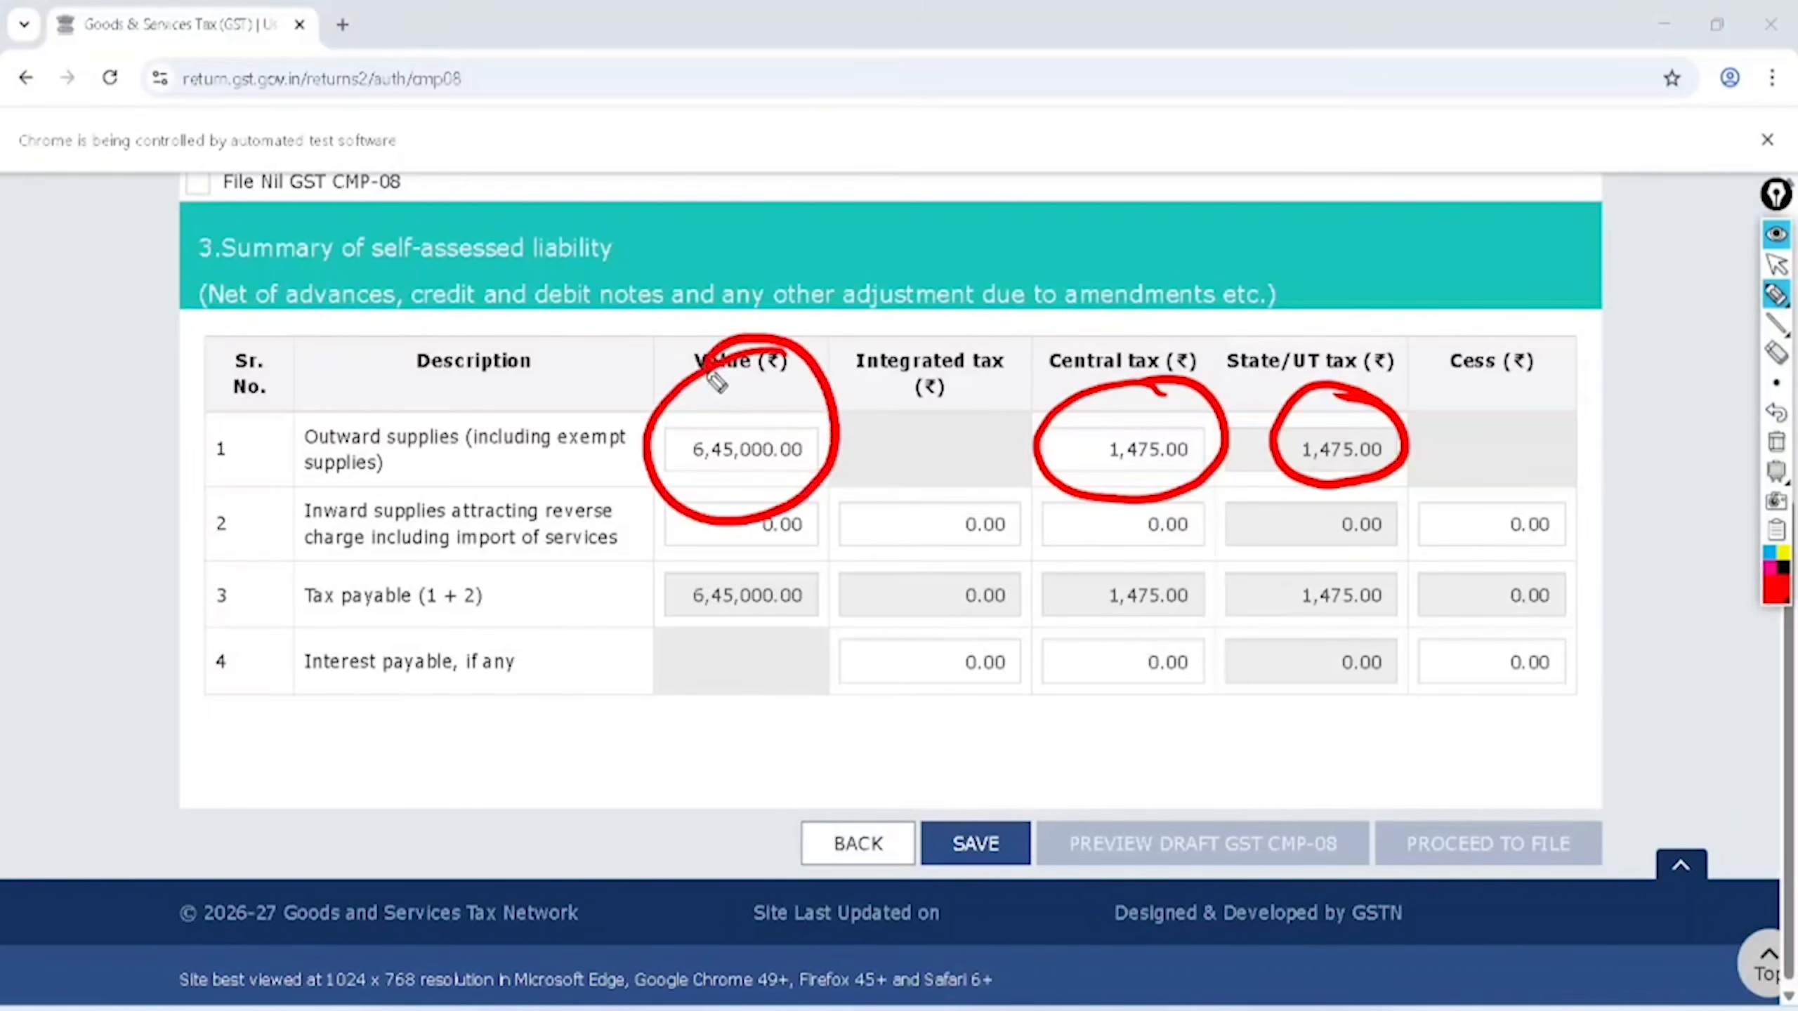
{"action": "left_click_drag", "start_coordinate": [1075, 323], "coordinate": [1218, 234]}
{"action": "left_click_drag", "start_coordinate": [1274, 319], "coordinate": [1405, 259]}
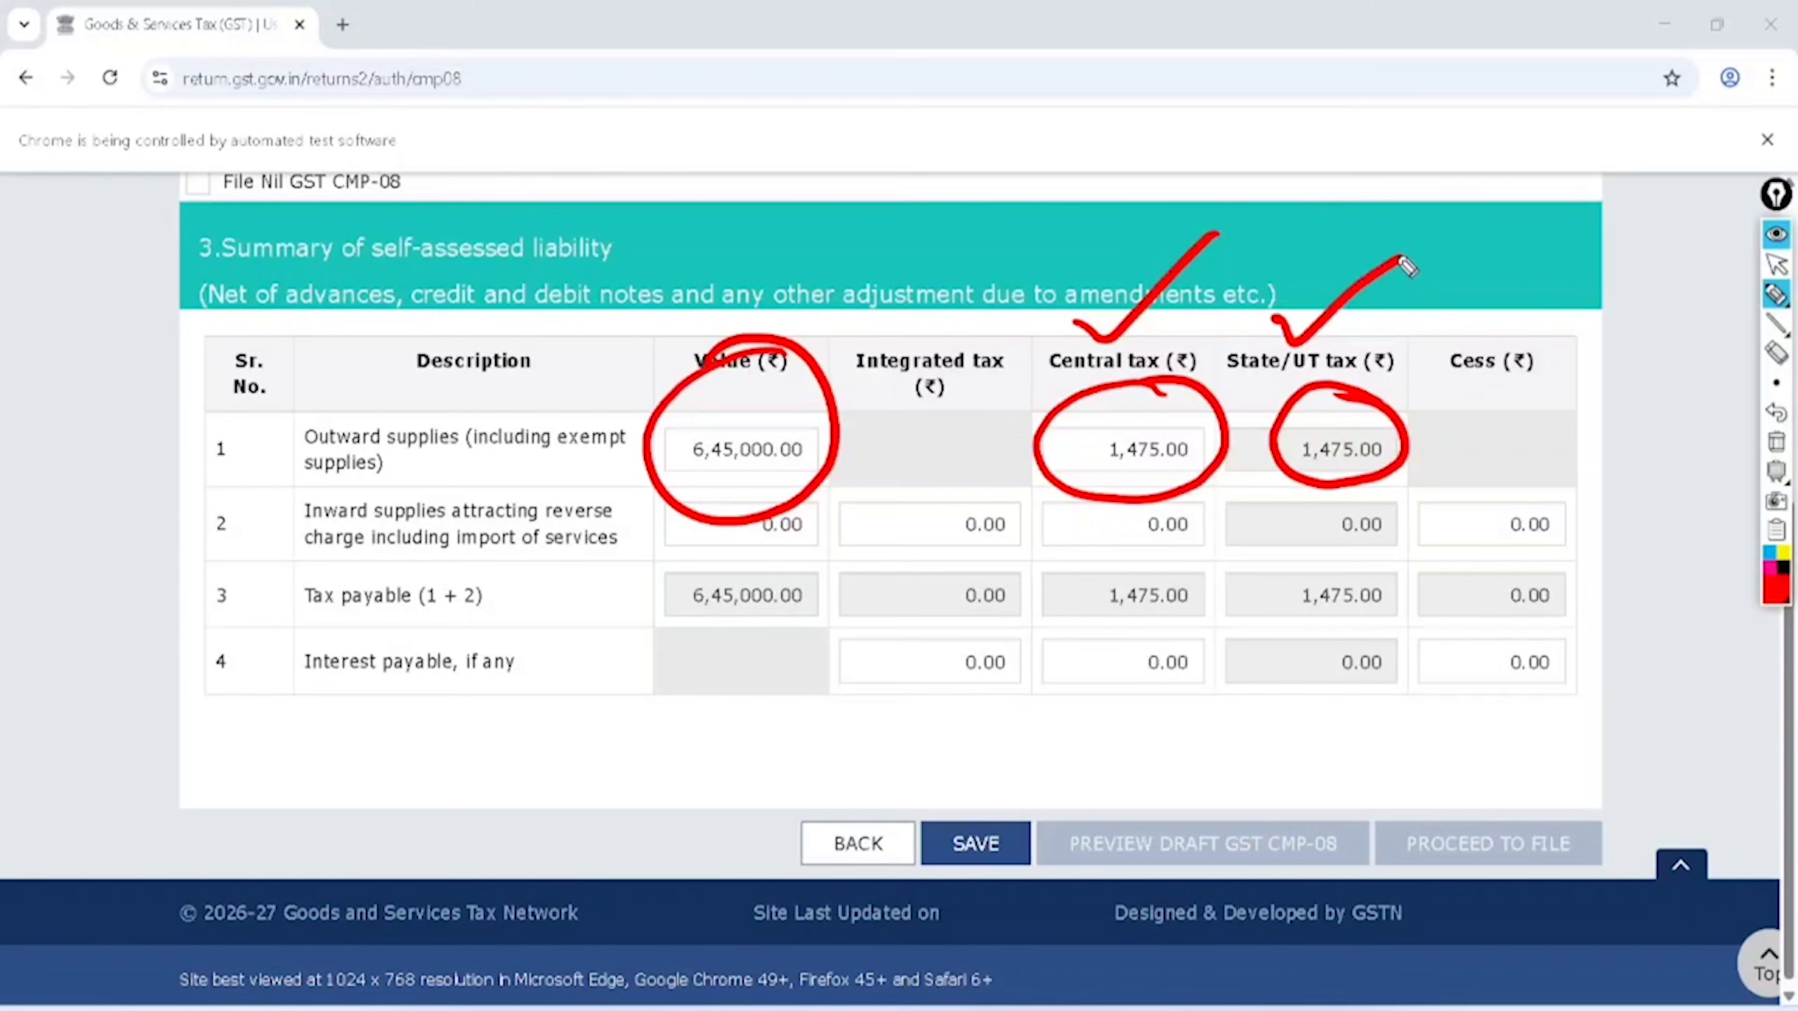
{"action": "left_click", "coordinate": [1777, 265]}
{"action": "left_click", "coordinate": [1777, 443]}
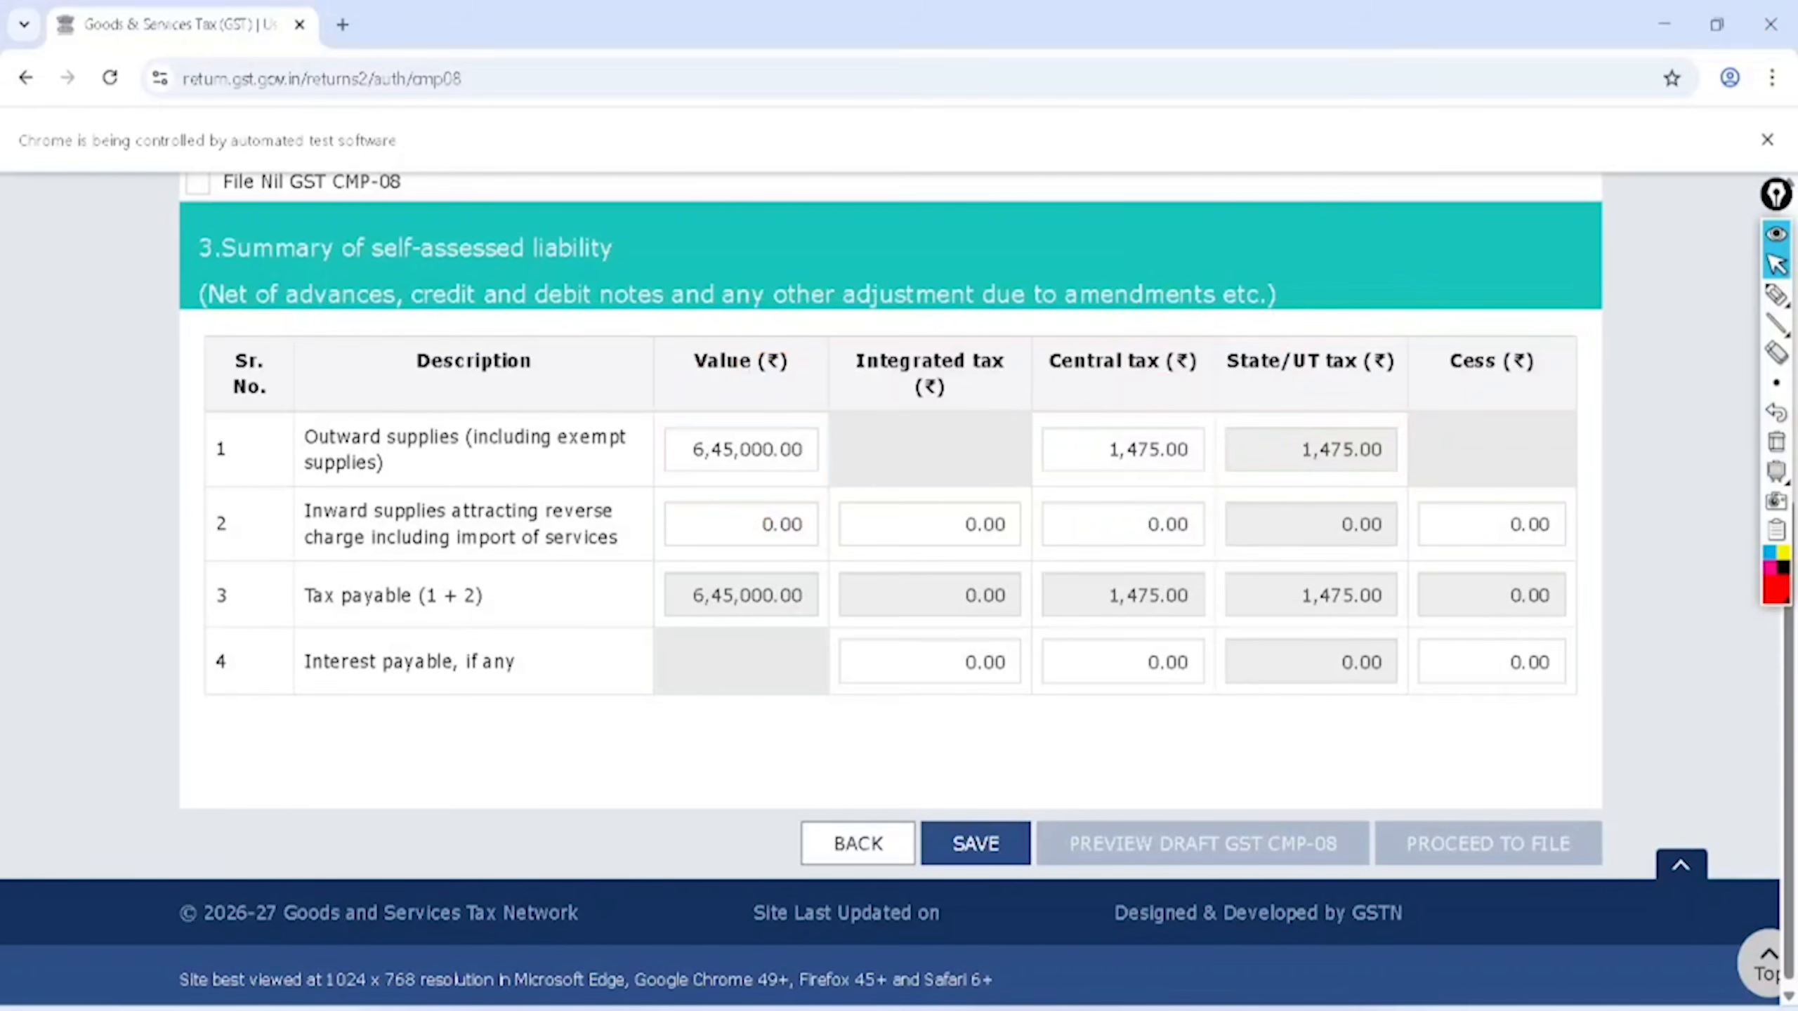
Step: Save the CMP-08 statement, underline the save request message in red, erase the marking and dismiss the message
{"action": "left_click", "coordinate": [976, 844]}
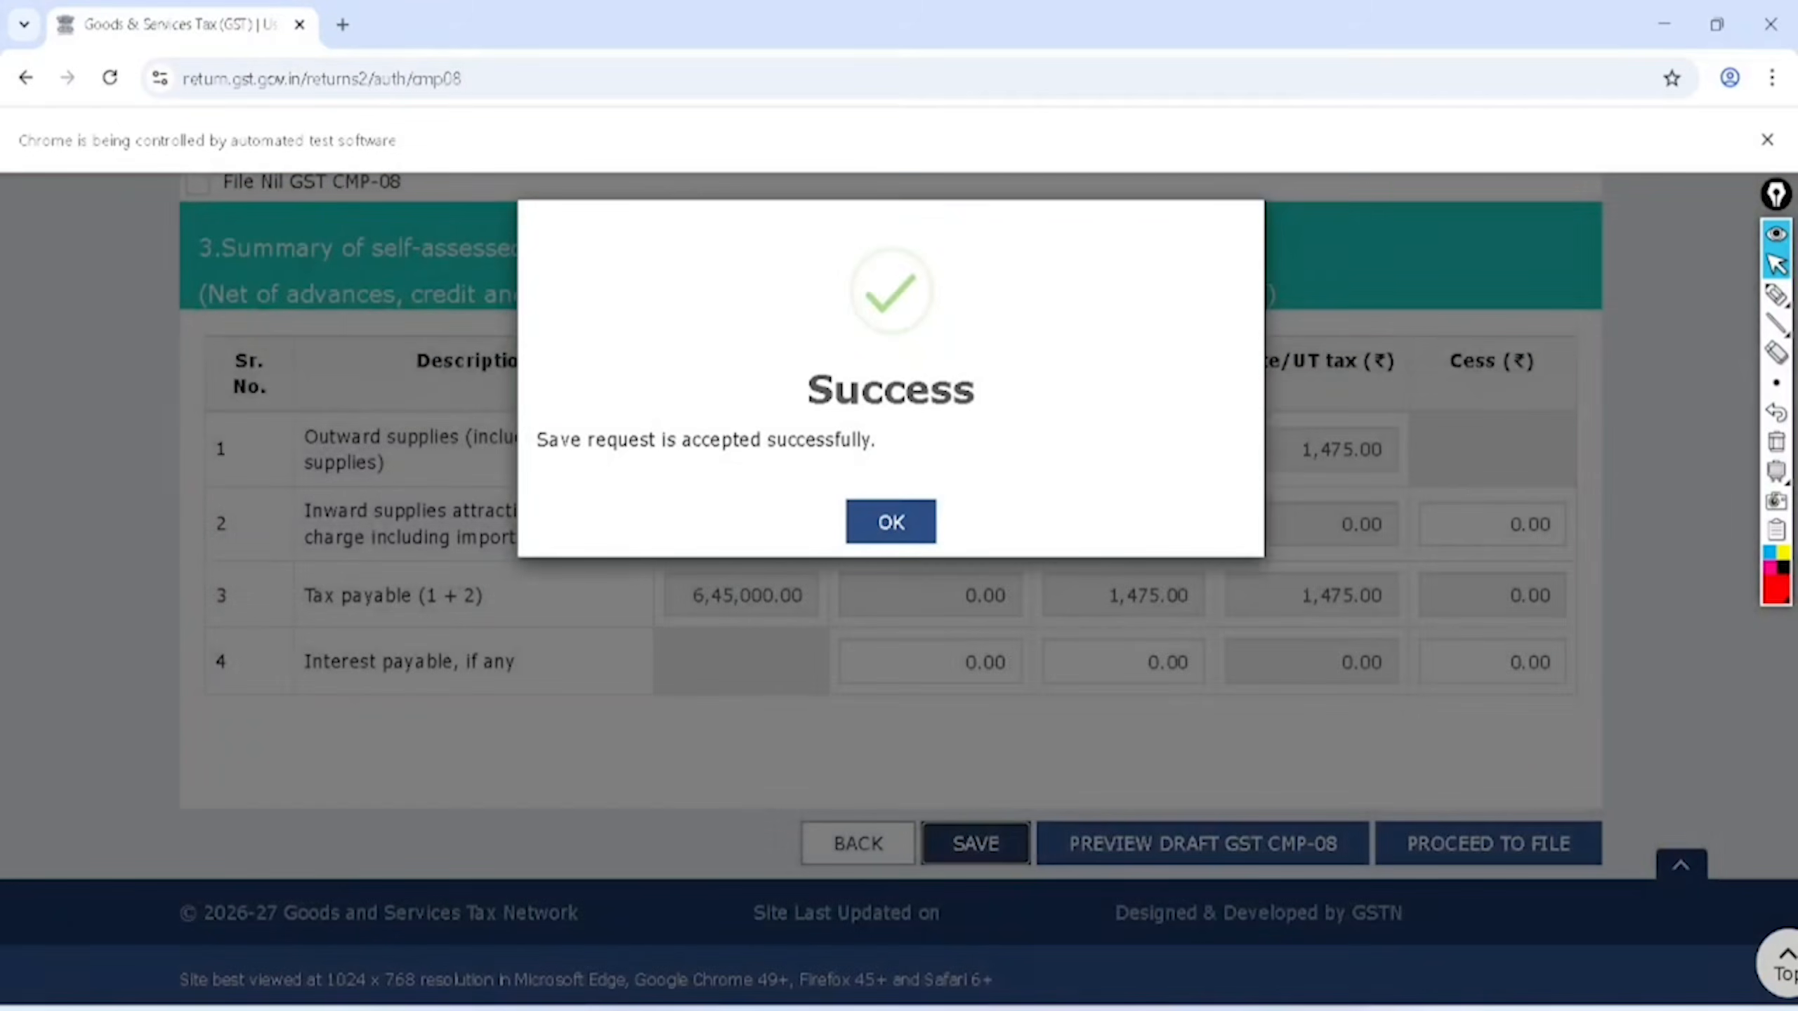
{"action": "left_click", "coordinate": [1777, 294]}
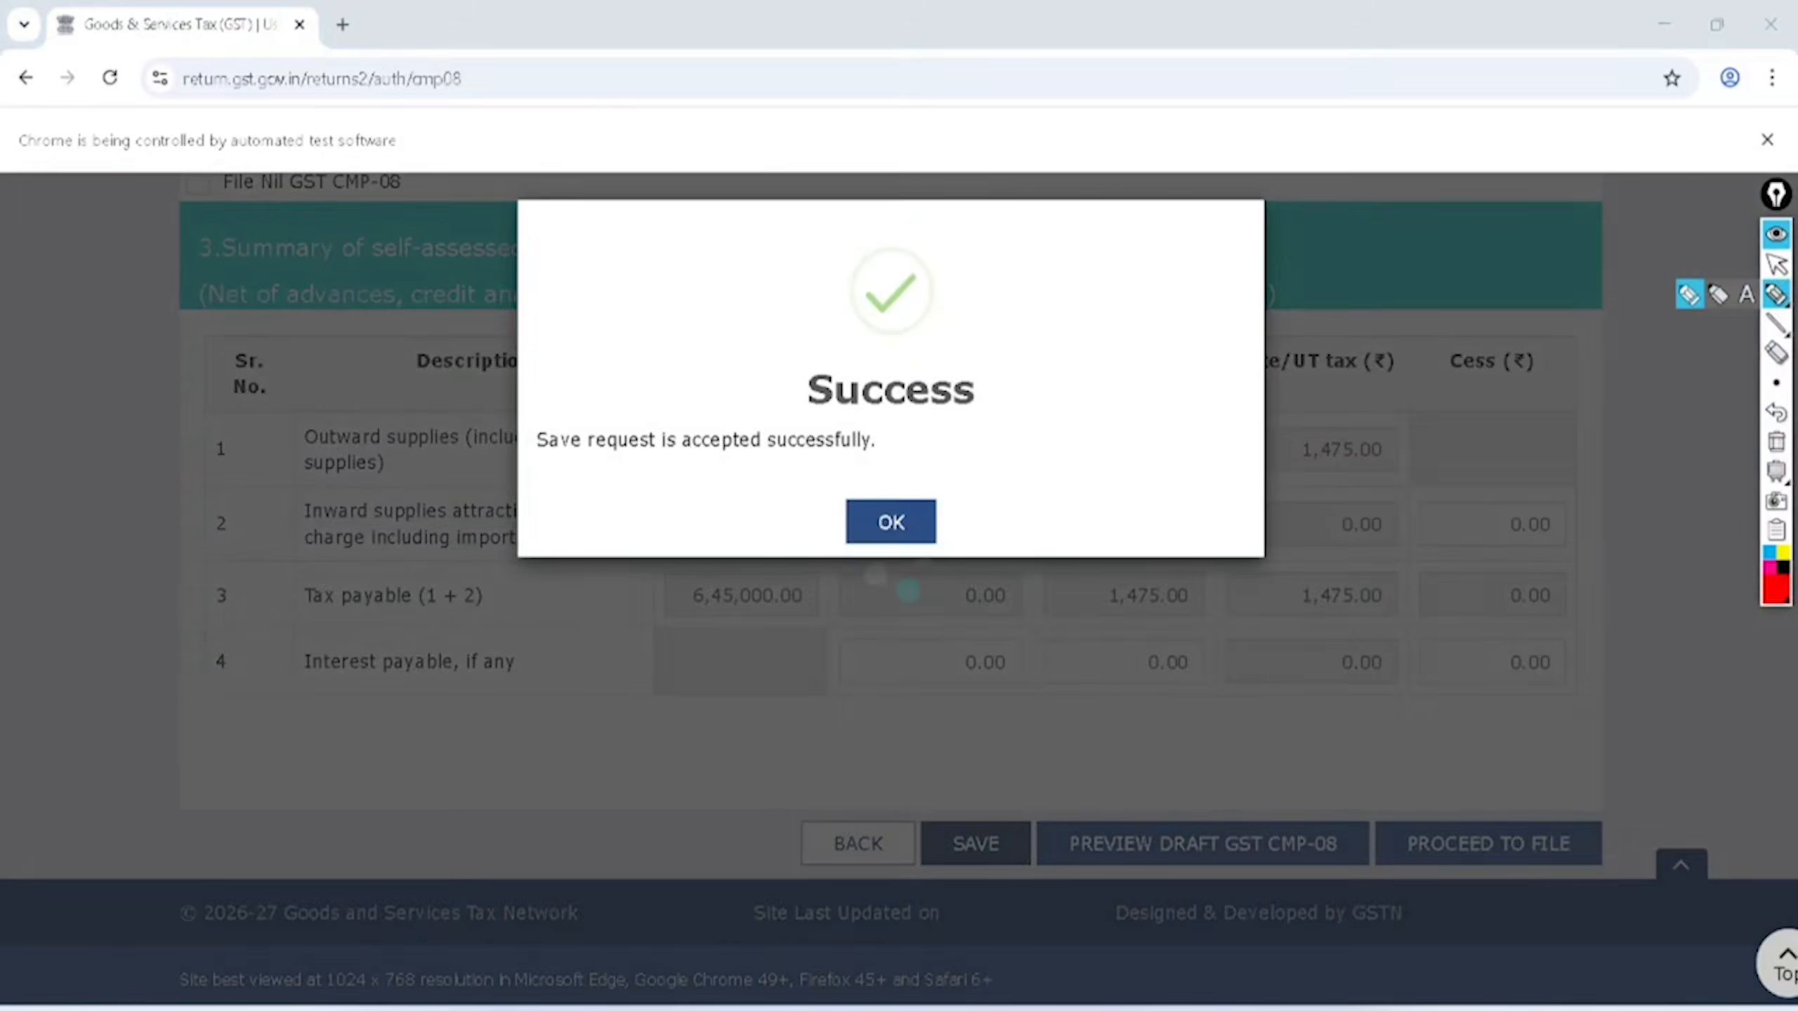
{"action": "mouse_move", "coordinate": [498, 473]}
{"action": "left_mouse_down"}
{"action": "mouse_move", "coordinate": [765, 491]}
{"action": "mouse_move", "coordinate": [909, 470]}
{"action": "left_mouse_up"}
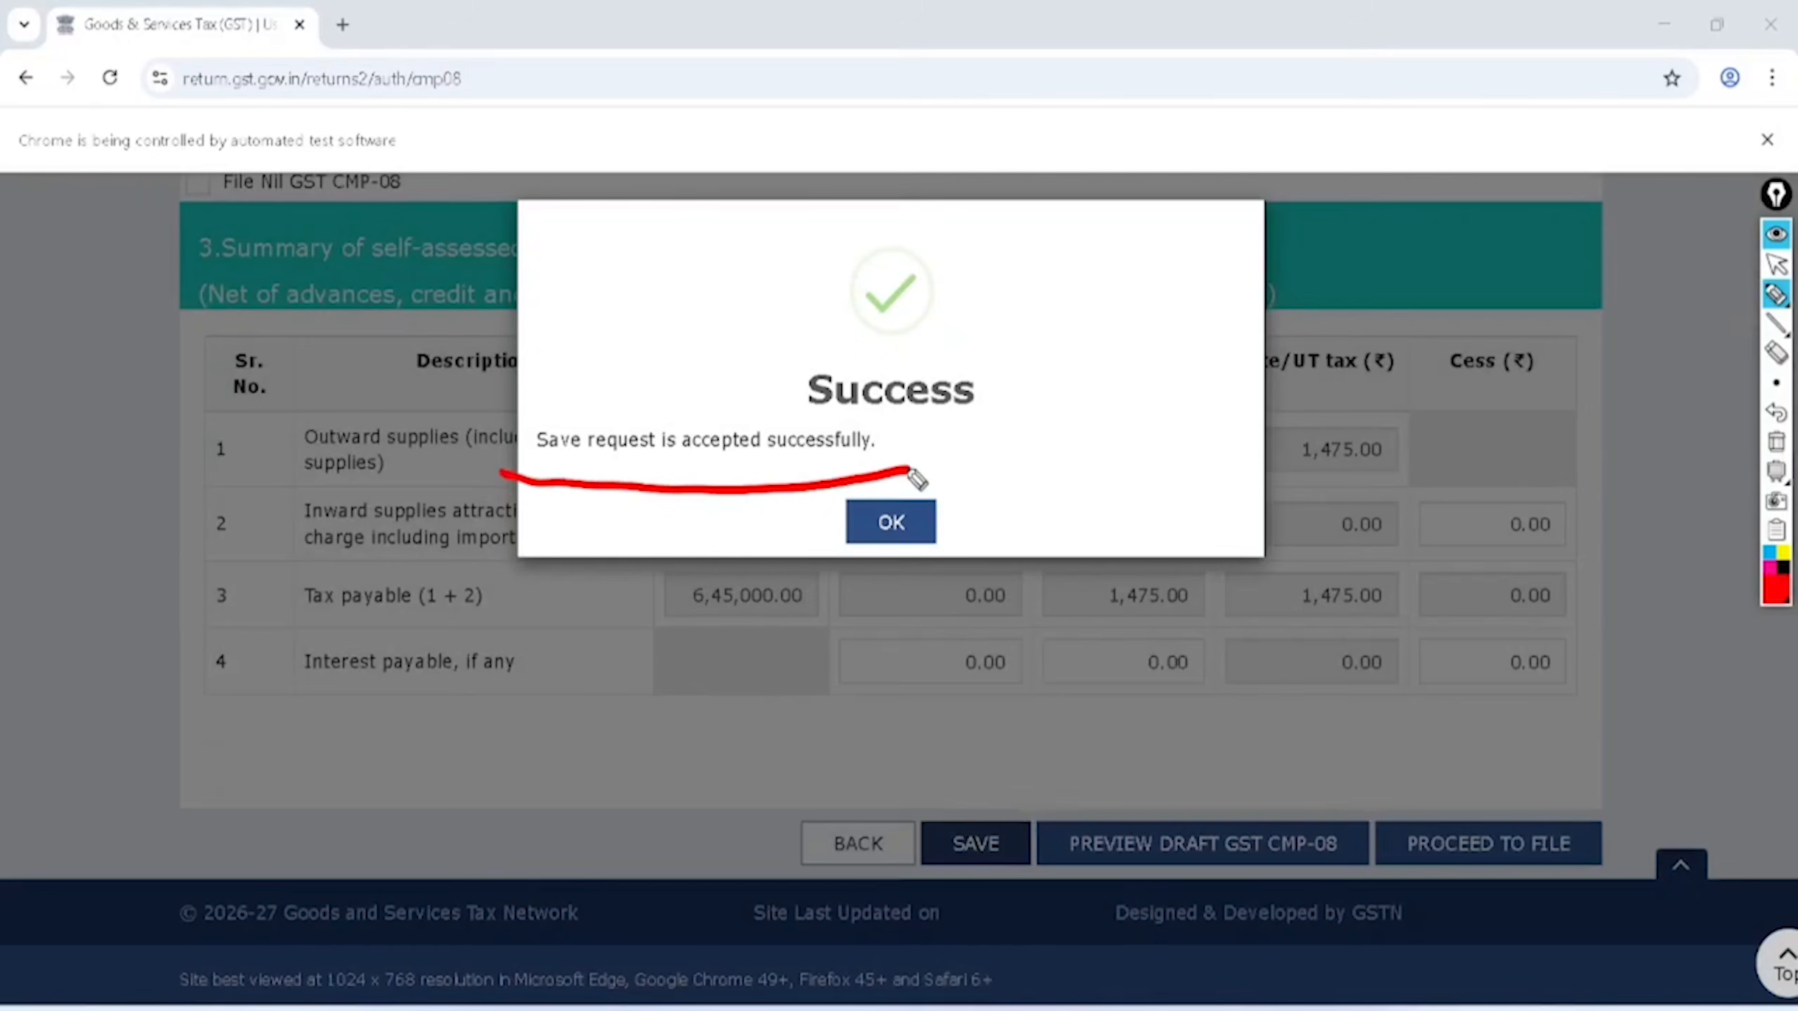
{"action": "left_click", "coordinate": [1776, 264]}
{"action": "left_click", "coordinate": [1777, 442]}
{"action": "left_click", "coordinate": [891, 521]}
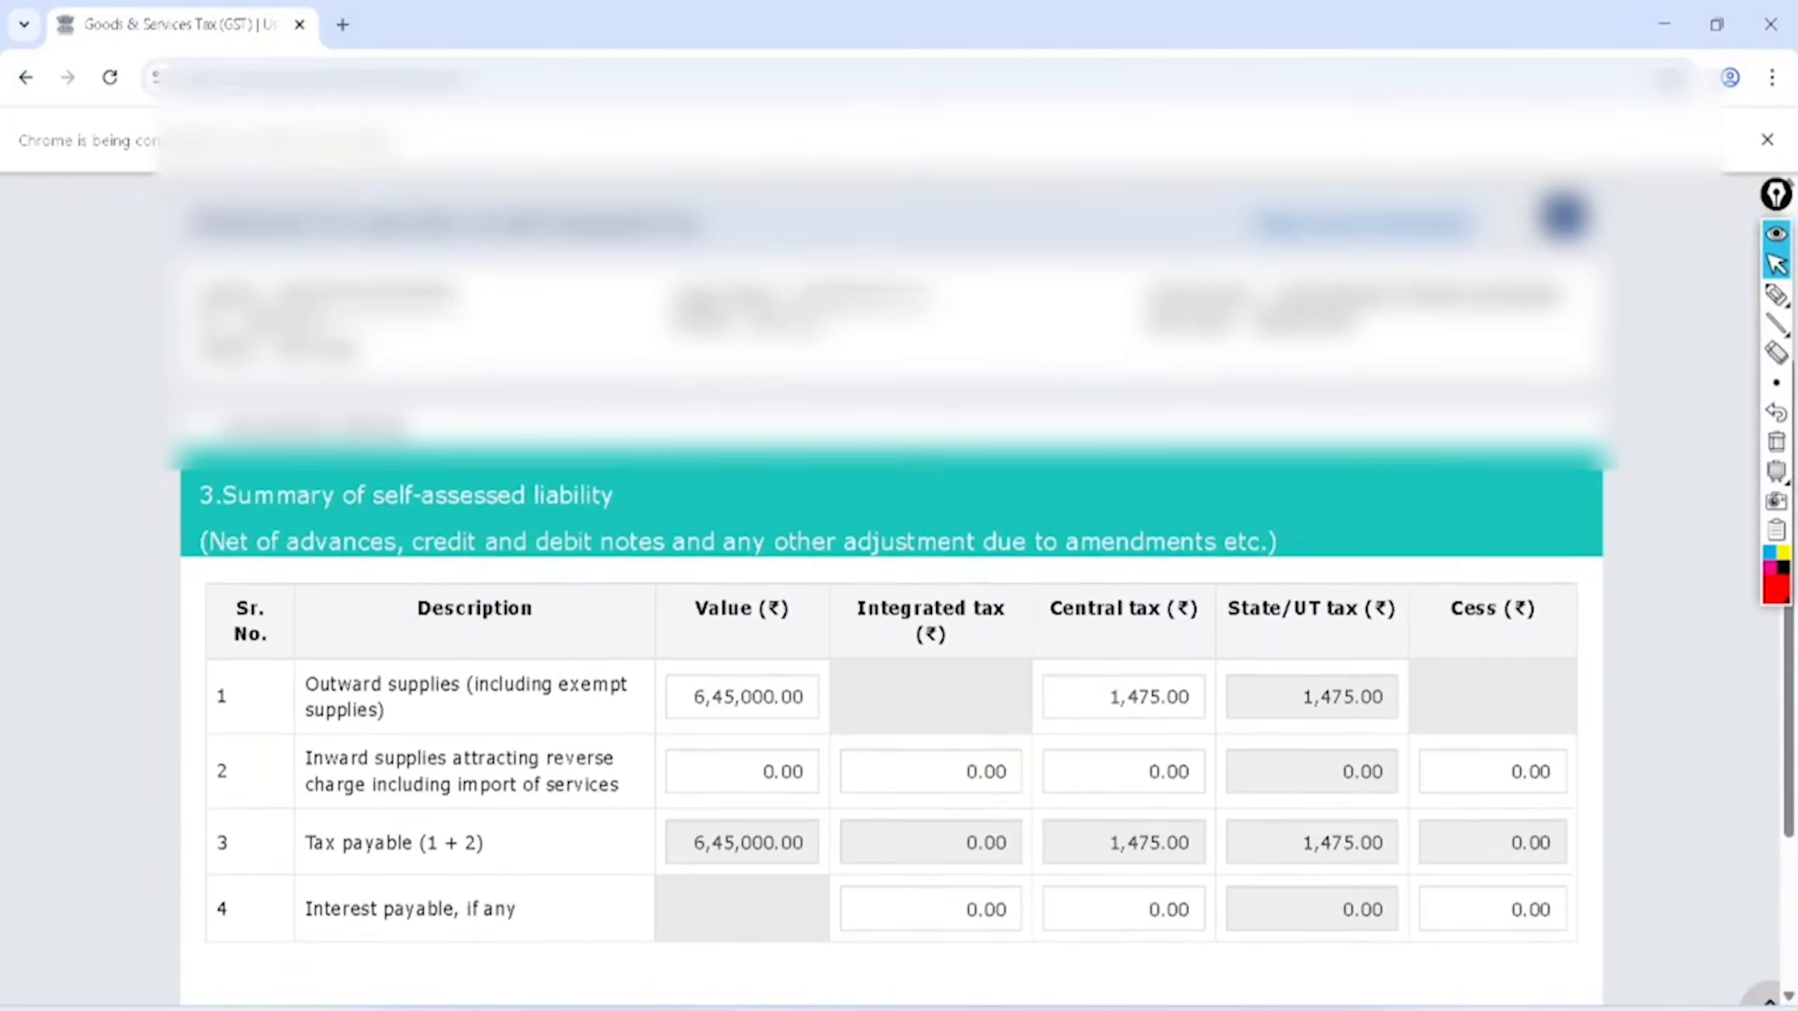
Step: Circle the refresh control of the CMP-08 statement in red, erase the marking and refresh the statement
{"action": "left_click", "coordinate": [1777, 294]}
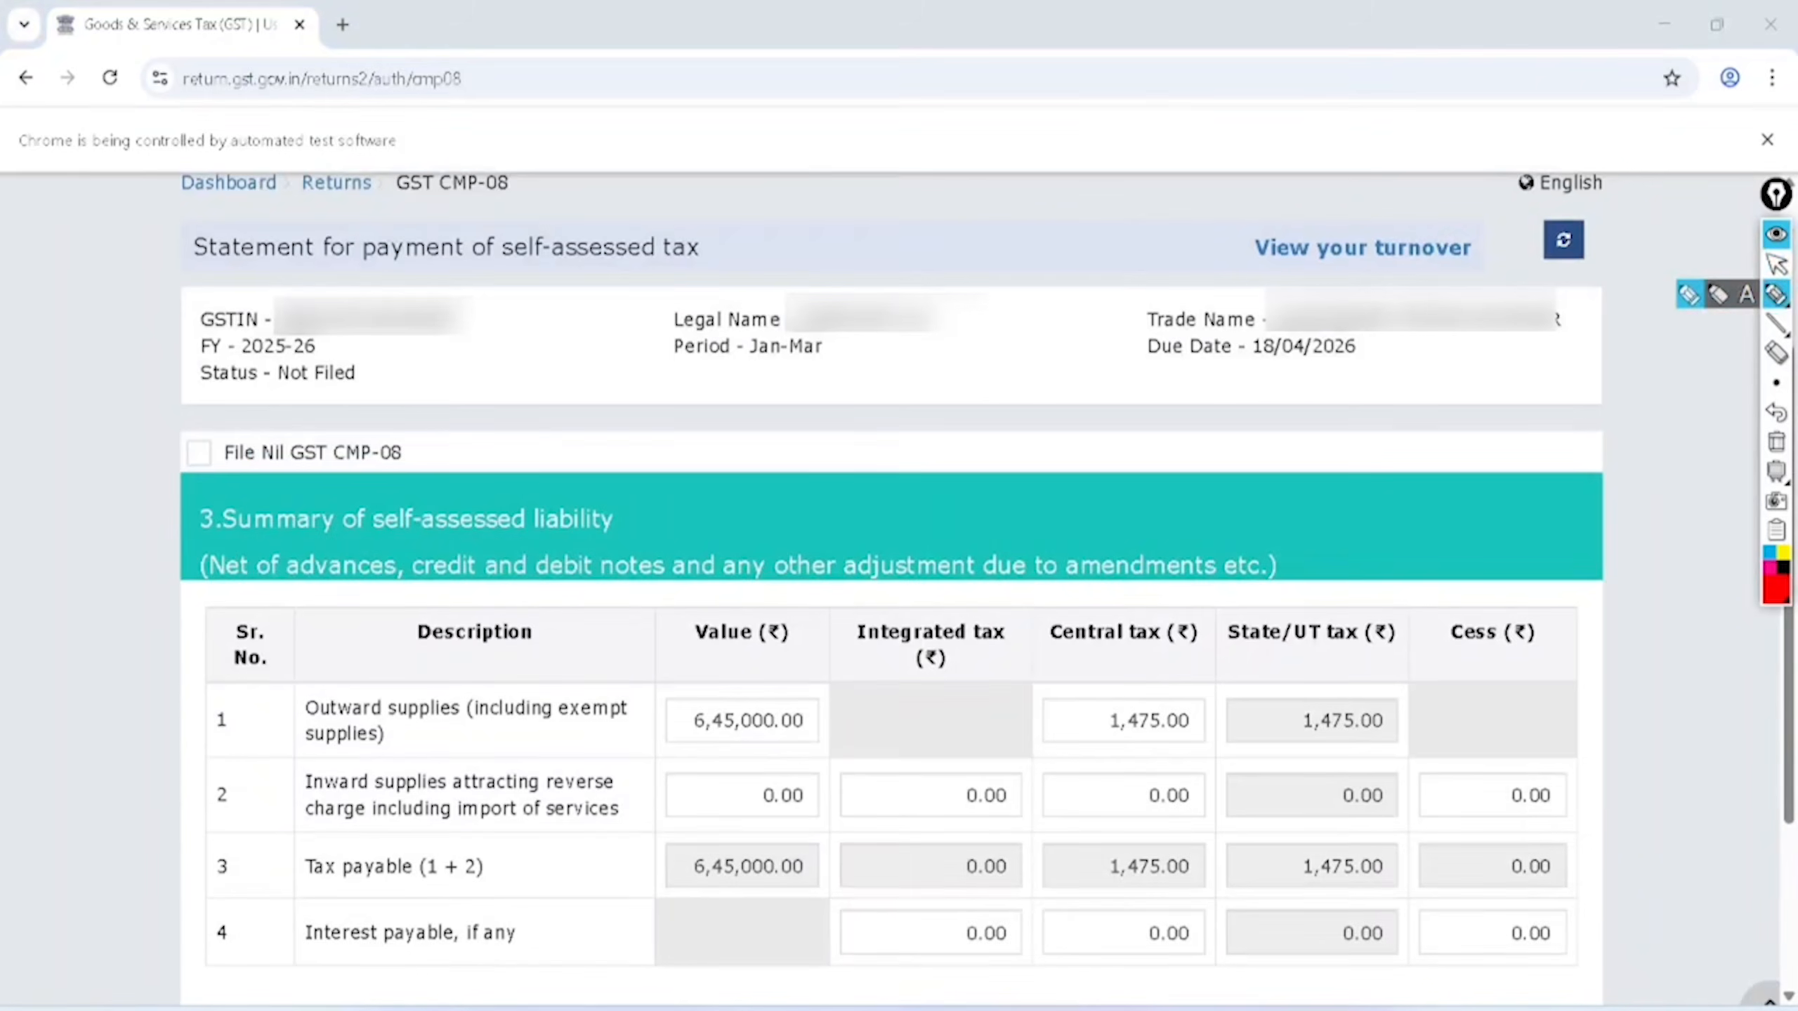
{"action": "mouse_move", "coordinate": [1568, 213]}
{"action": "left_mouse_down"}
{"action": "mouse_move", "coordinate": [1653, 257]}
{"action": "mouse_move", "coordinate": [1522, 205]}
{"action": "mouse_move", "coordinate": [1584, 174]}
{"action": "left_mouse_up"}
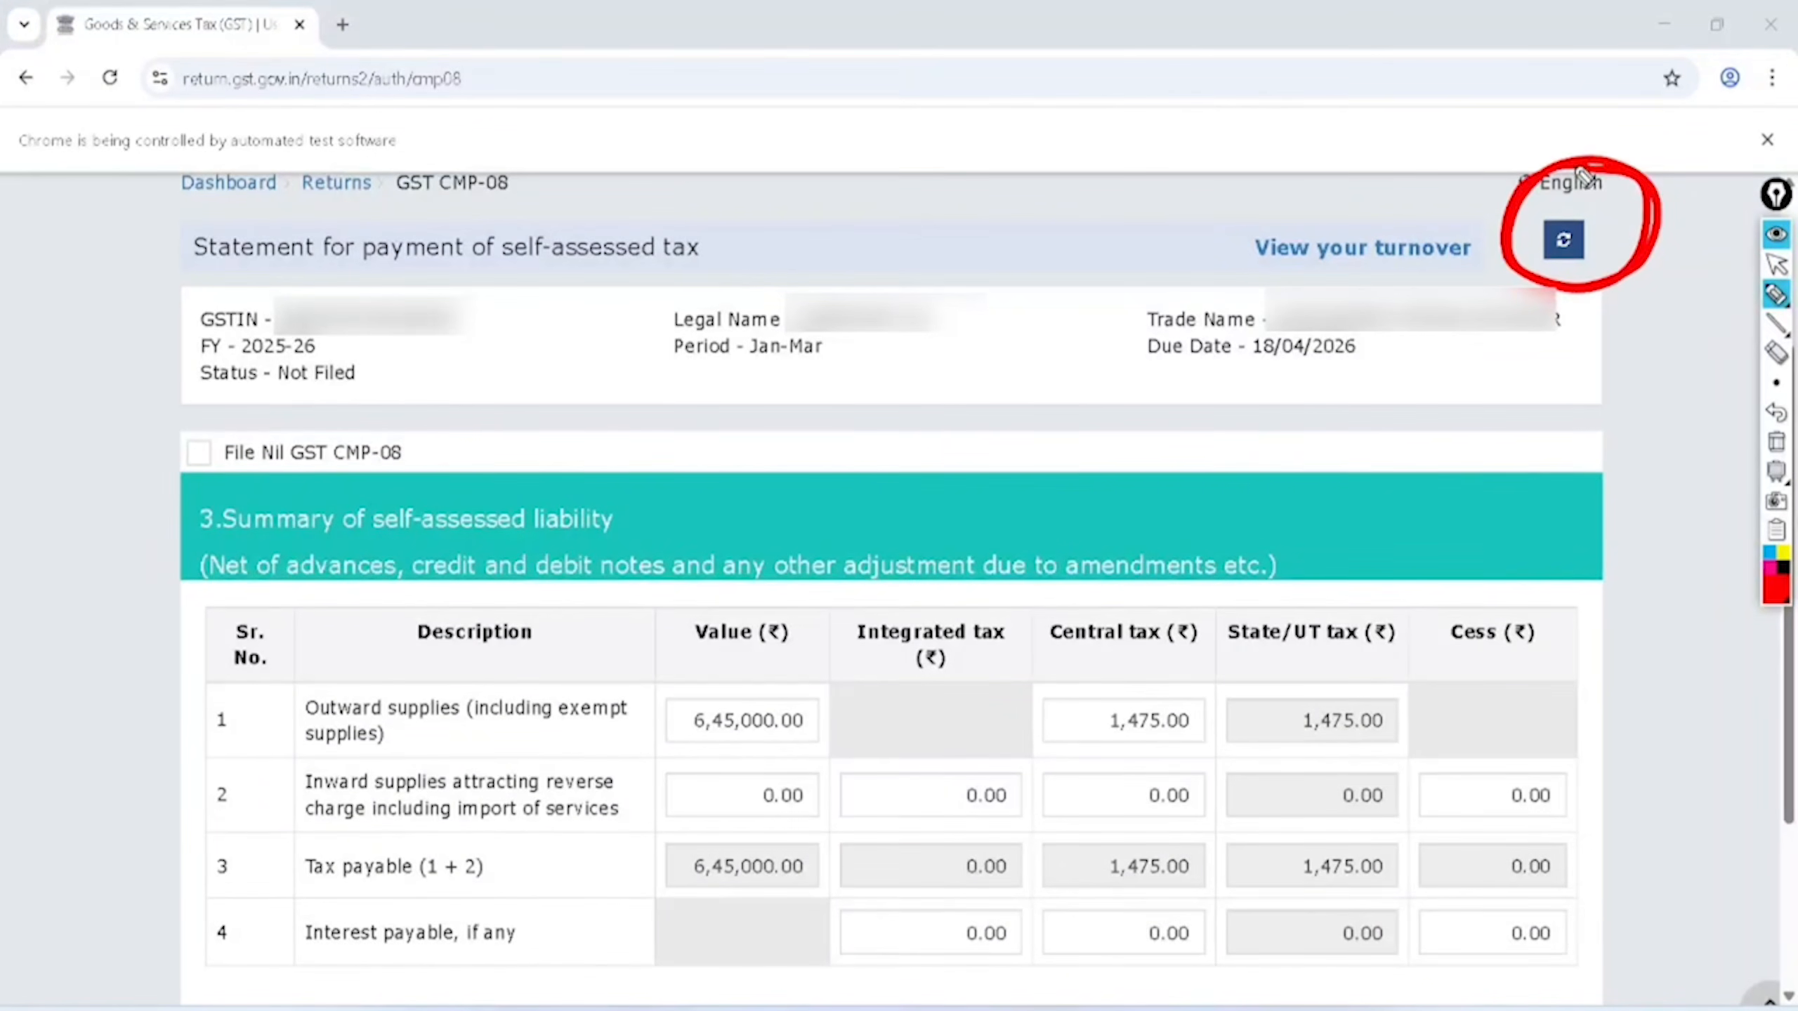
{"action": "left_click", "coordinate": [1776, 264]}
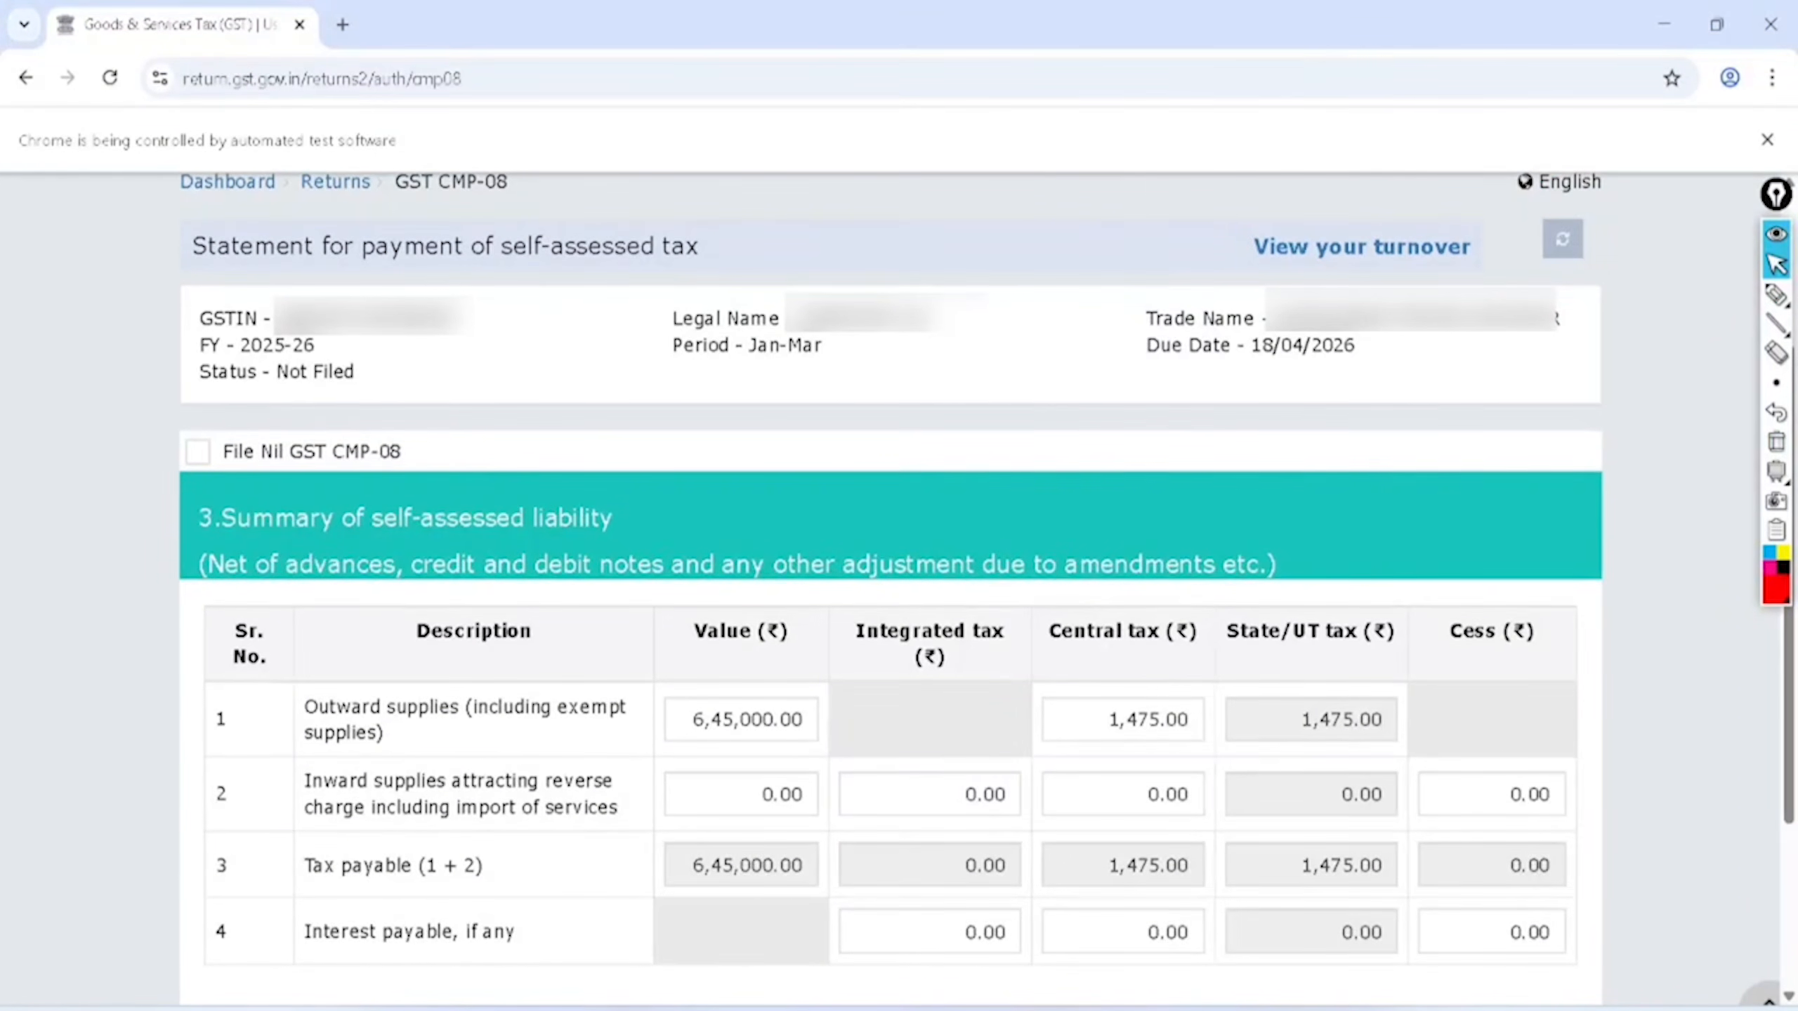
Step: Circle the option for proceeding to file in red, erase the marking and proceed to the tax payment page
{"action": "scroll", "coordinate": [891, 567], "scroll_direction": "down", "scroll_amount": 4}
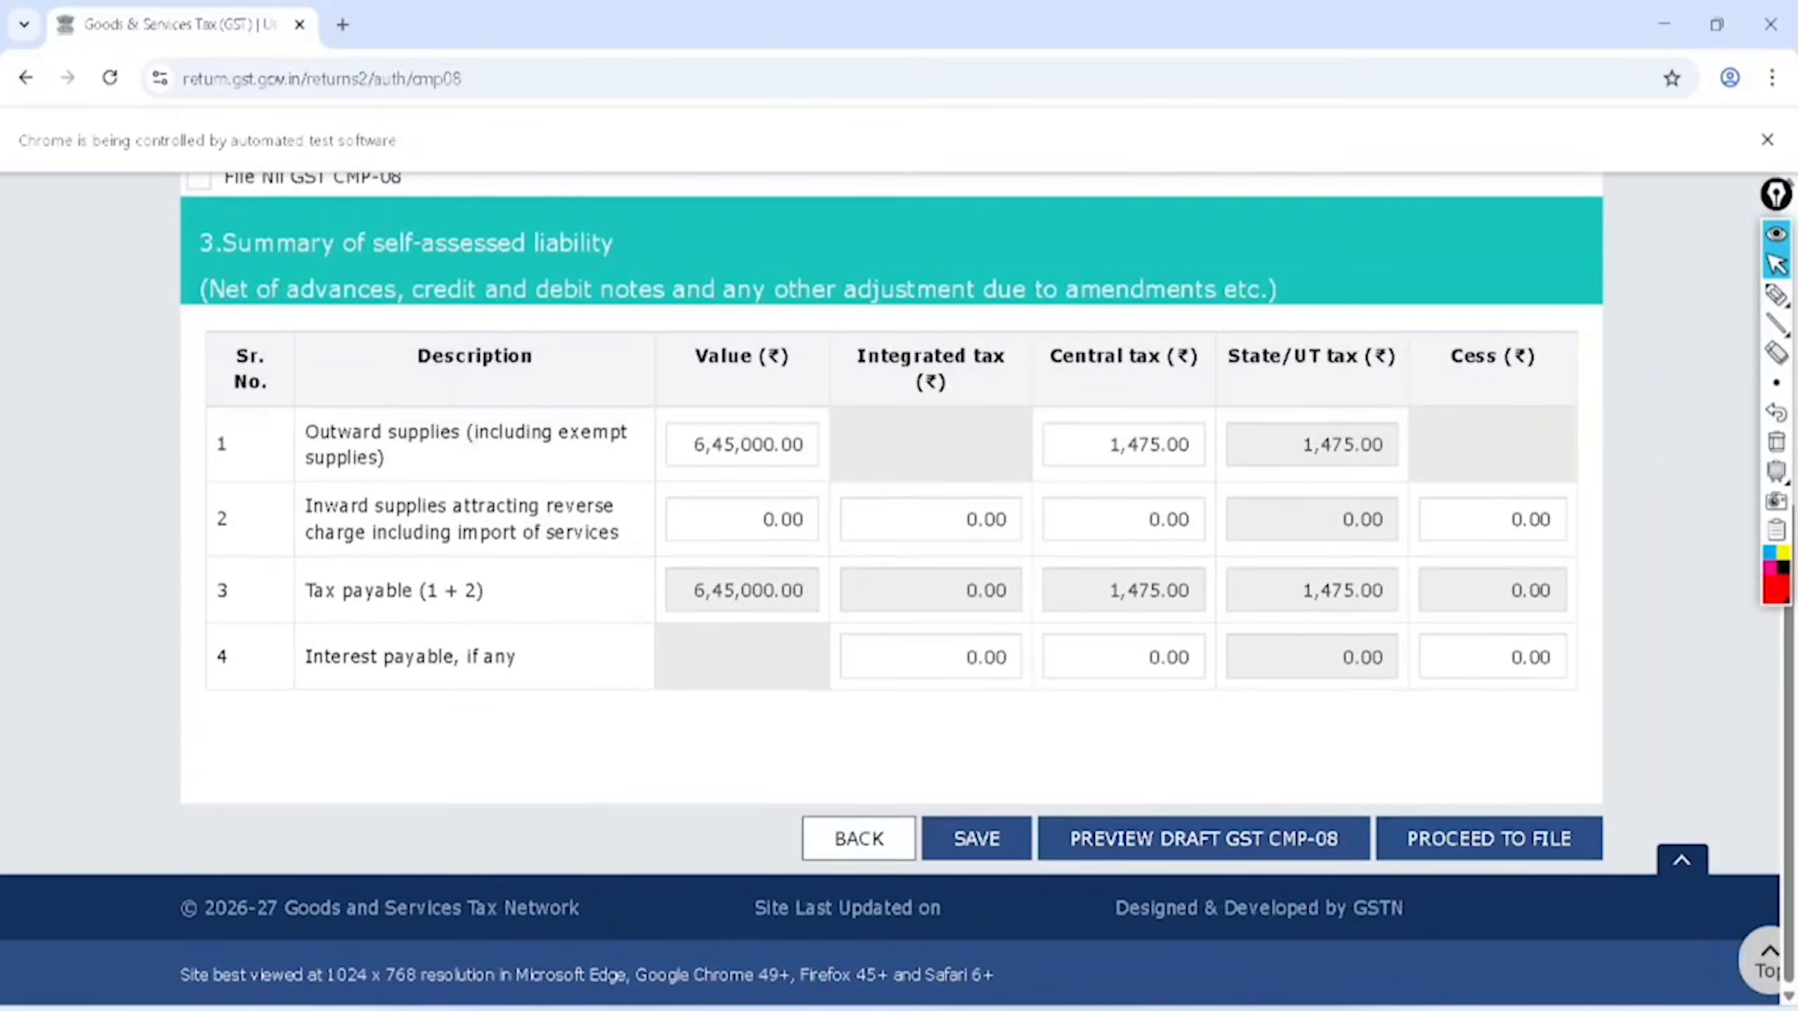
{"action": "left_click", "coordinate": [1777, 294]}
{"action": "mouse_move", "coordinate": [1578, 733]}
{"action": "left_mouse_down"}
{"action": "mouse_move", "coordinate": [1475, 749]}
{"action": "mouse_move", "coordinate": [1638, 787]}
{"action": "mouse_move", "coordinate": [1554, 740]}
{"action": "left_mouse_up"}
{"action": "left_click", "coordinate": [1776, 264]}
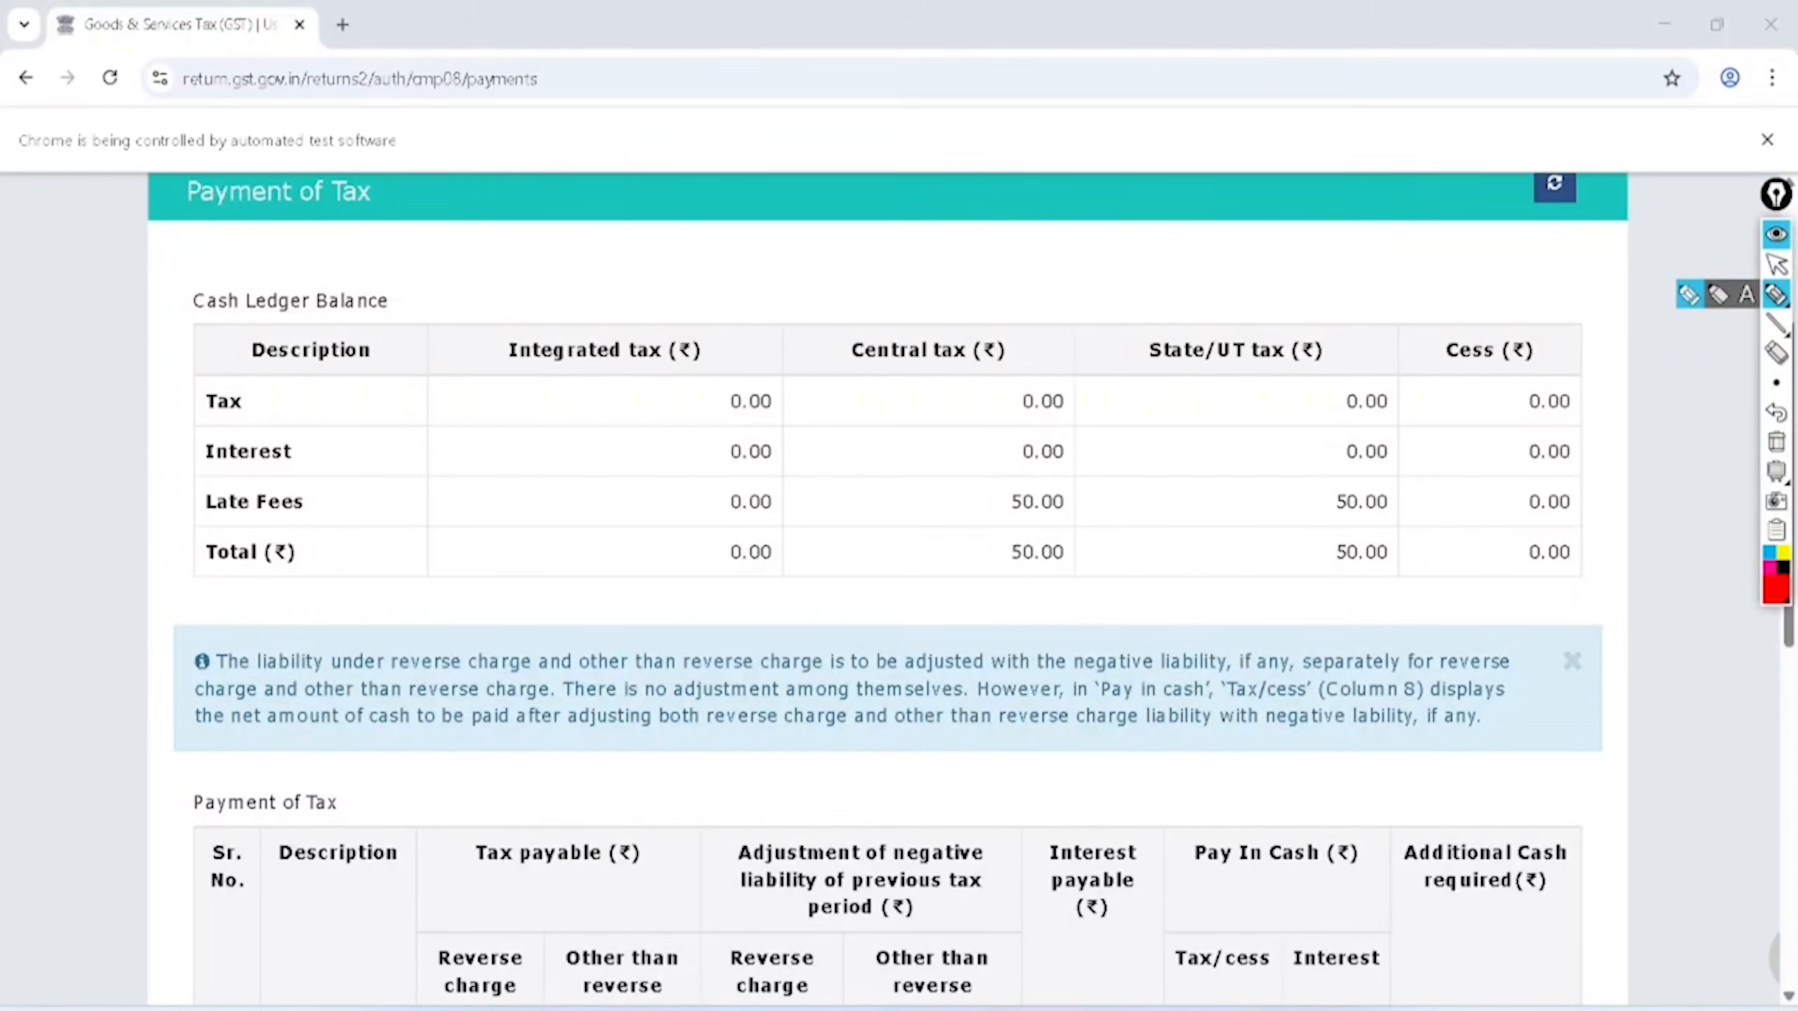
Step: Mark the Cash Ledger Balance heading, tax headings, integrated tax amounts, State/UT late fee and total, and Late Fees label in red, and erase all markings
{"action": "mouse_move", "coordinate": [322, 231]}
{"action": "left_mouse_down"}
{"action": "mouse_move", "coordinate": [180, 329]}
{"action": "mouse_move", "coordinate": [421, 273]}
{"action": "mouse_move", "coordinate": [295, 253]}
{"action": "left_mouse_up"}
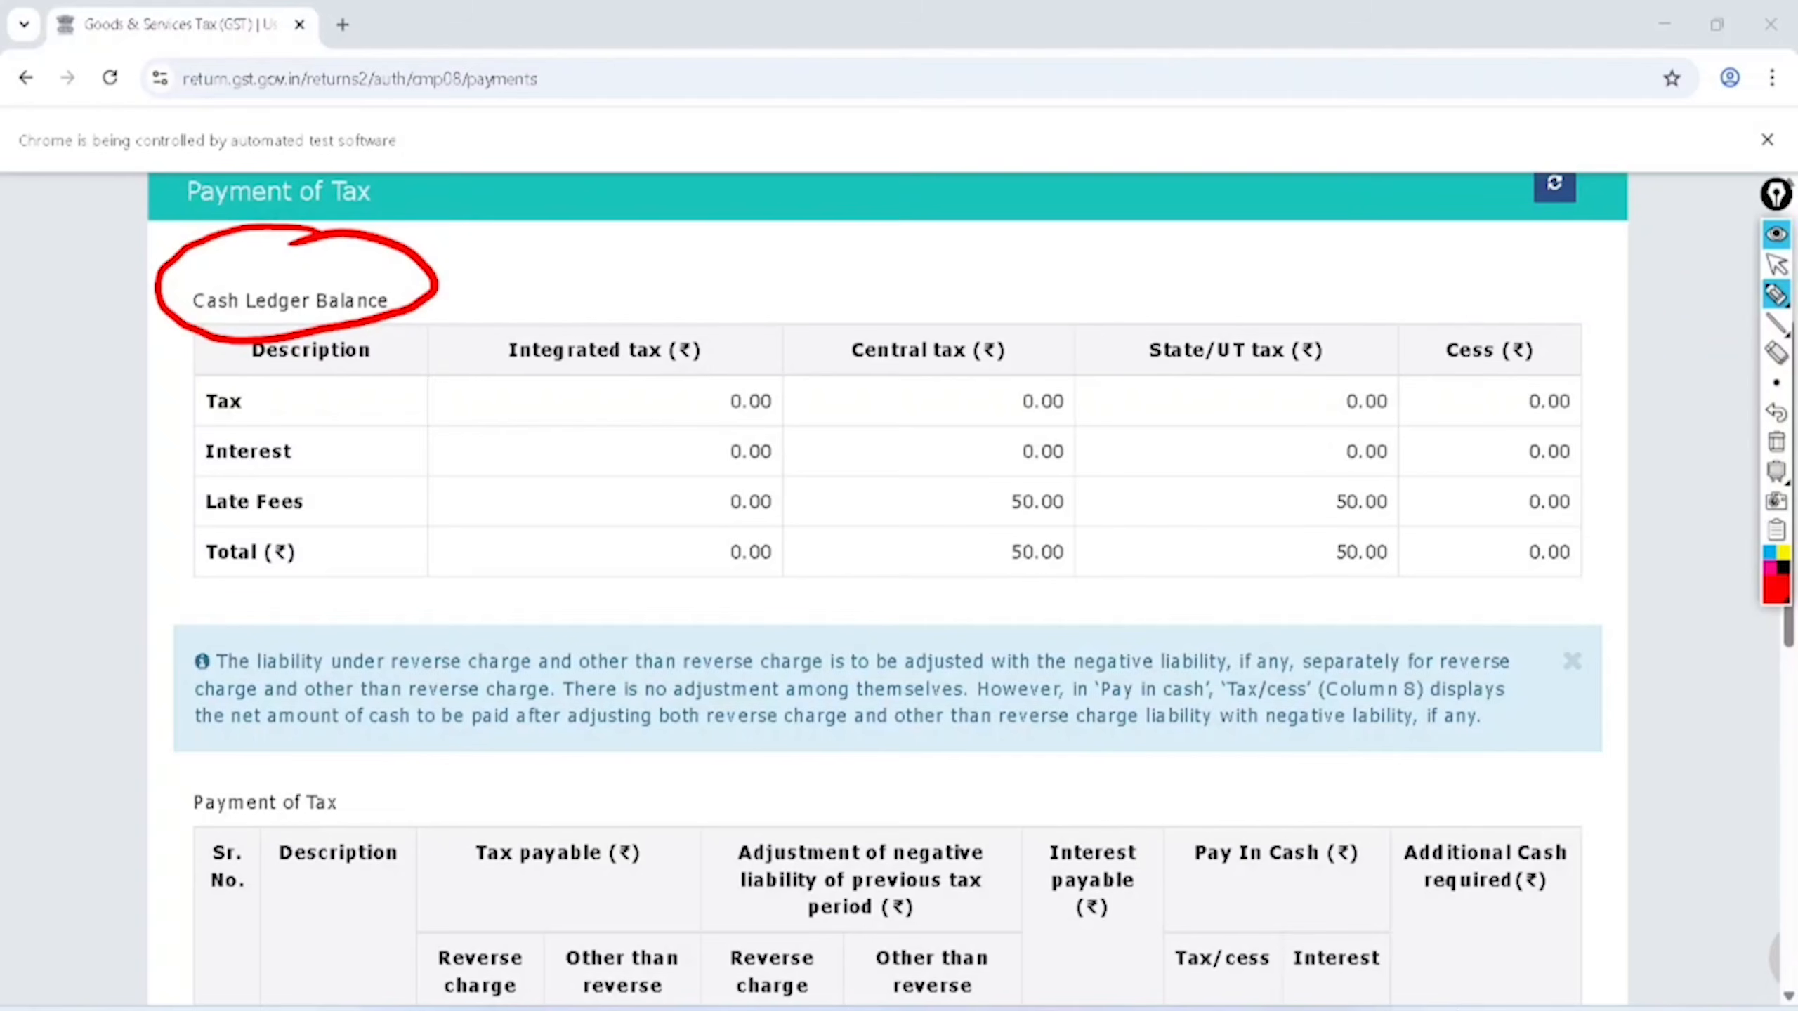
{"action": "mouse_move", "coordinate": [708, 283]}
{"action": "left_mouse_down"}
{"action": "mouse_move", "coordinate": [733, 293]}
{"action": "mouse_move", "coordinate": [621, 312]}
{"action": "left_mouse_up"}
{"action": "mouse_move", "coordinate": [962, 252]}
{"action": "left_mouse_down"}
{"action": "mouse_move", "coordinate": [907, 245]}
{"action": "mouse_move", "coordinate": [941, 299]}
{"action": "left_mouse_up"}
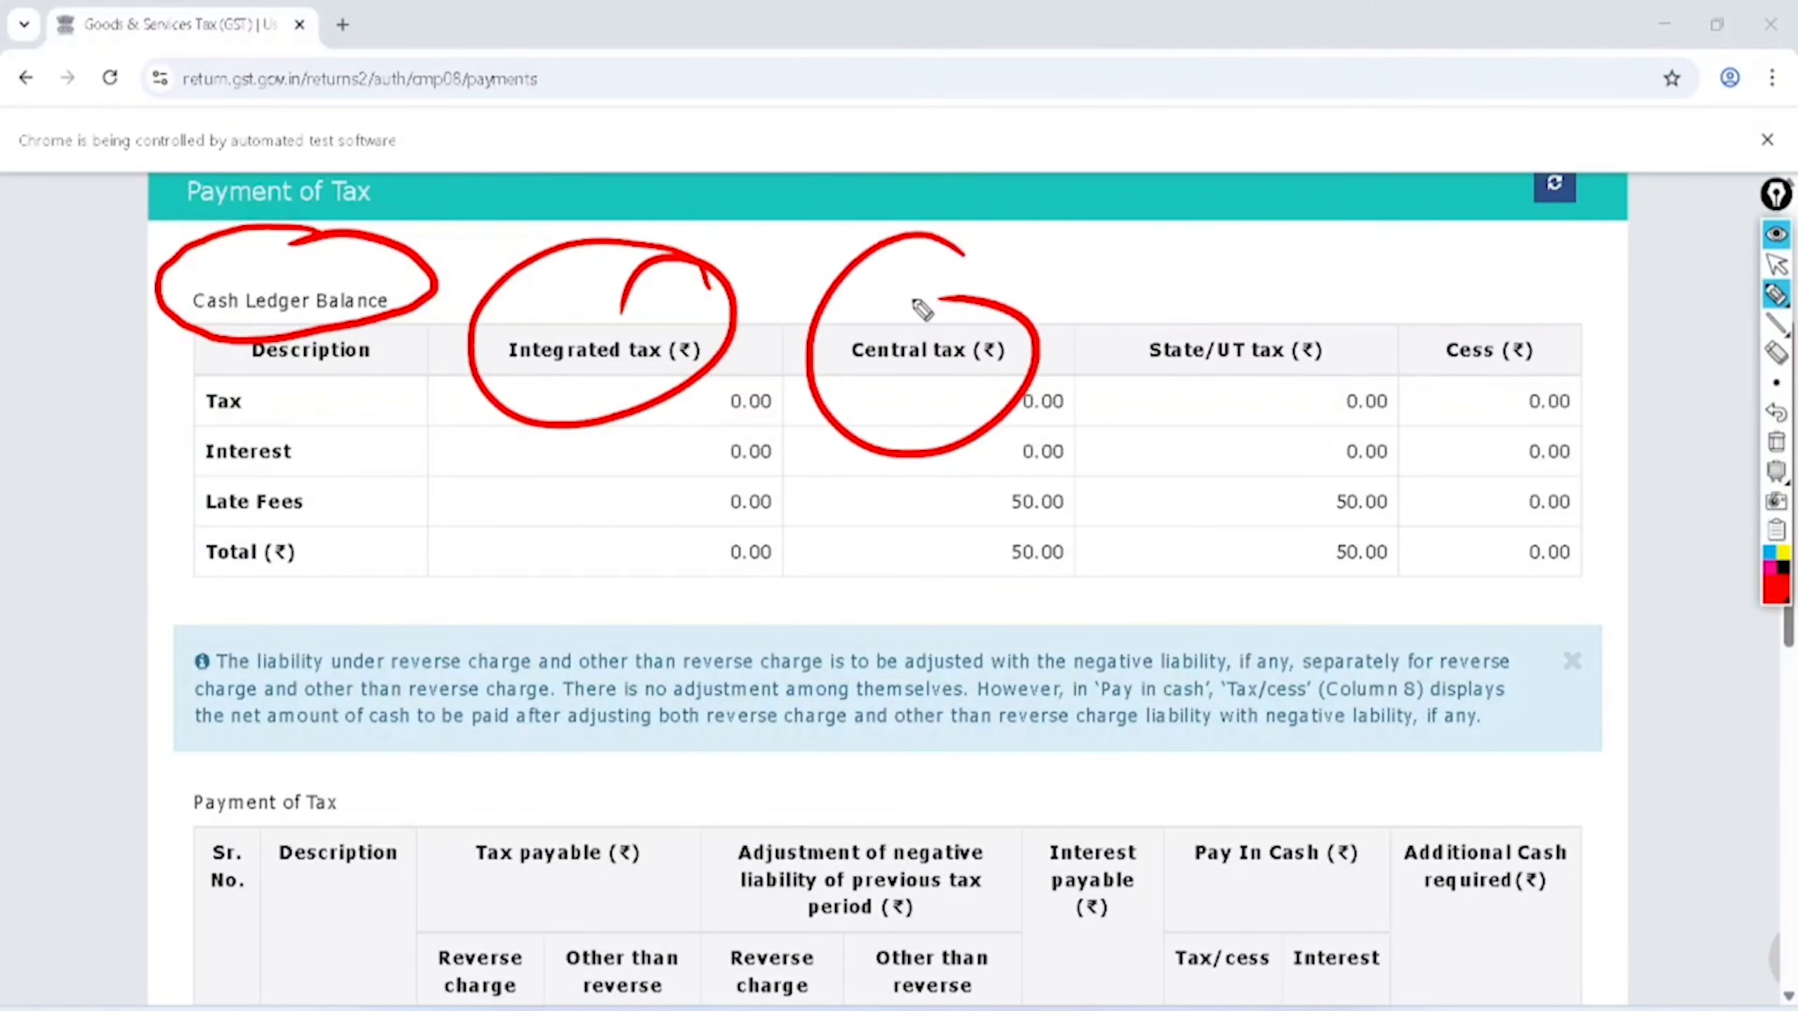
{"action": "mouse_move", "coordinate": [777, 378]}
{"action": "left_mouse_down"}
{"action": "mouse_move", "coordinate": [734, 394]}
{"action": "mouse_move", "coordinate": [775, 410]}
{"action": "left_mouse_up"}
{"action": "left_click_drag", "start_coordinate": [699, 507], "coordinate": [782, 468]}
{"action": "left_click_drag", "start_coordinate": [713, 565], "coordinate": [785, 531]}
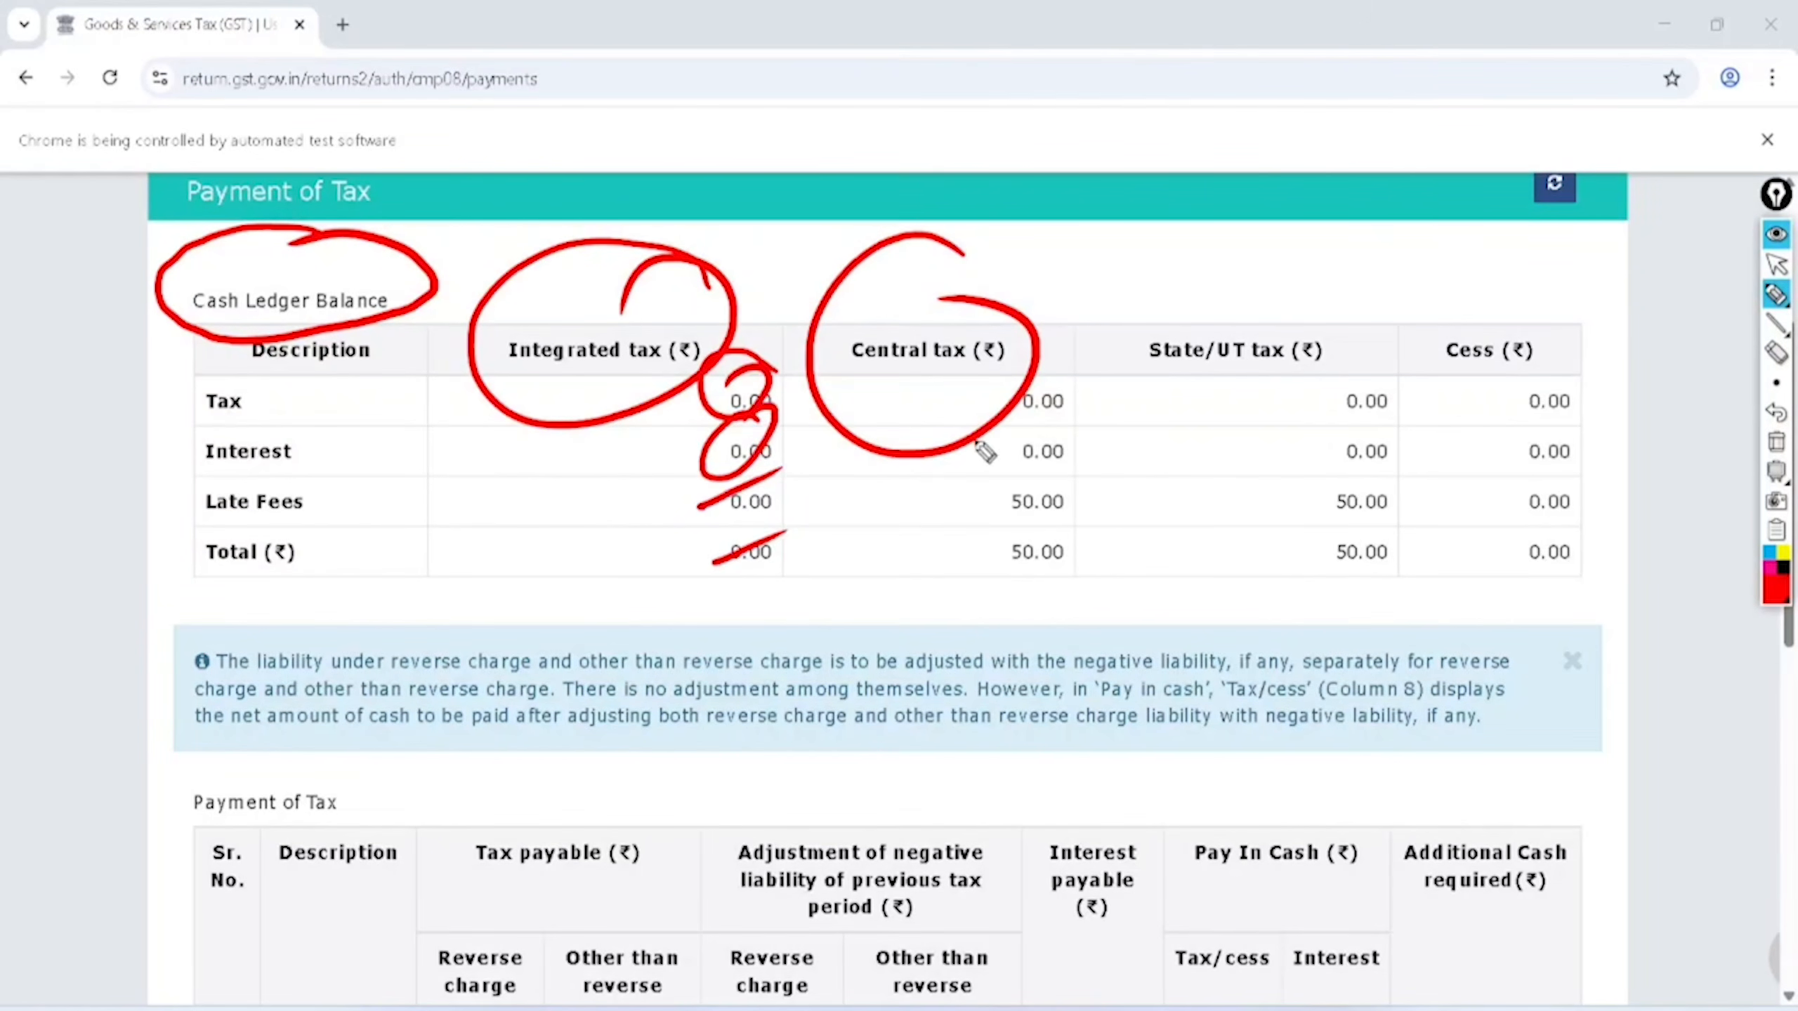
{"action": "mouse_move", "coordinate": [1419, 467]}
{"action": "left_mouse_down"}
{"action": "mouse_move", "coordinate": [1327, 516]}
{"action": "mouse_move", "coordinate": [1372, 478]}
{"action": "mouse_move", "coordinate": [1345, 577]}
{"action": "mouse_move", "coordinate": [1313, 538]}
{"action": "left_mouse_up"}
{"action": "left_click_drag", "start_coordinate": [354, 531], "coordinate": [475, 468]}
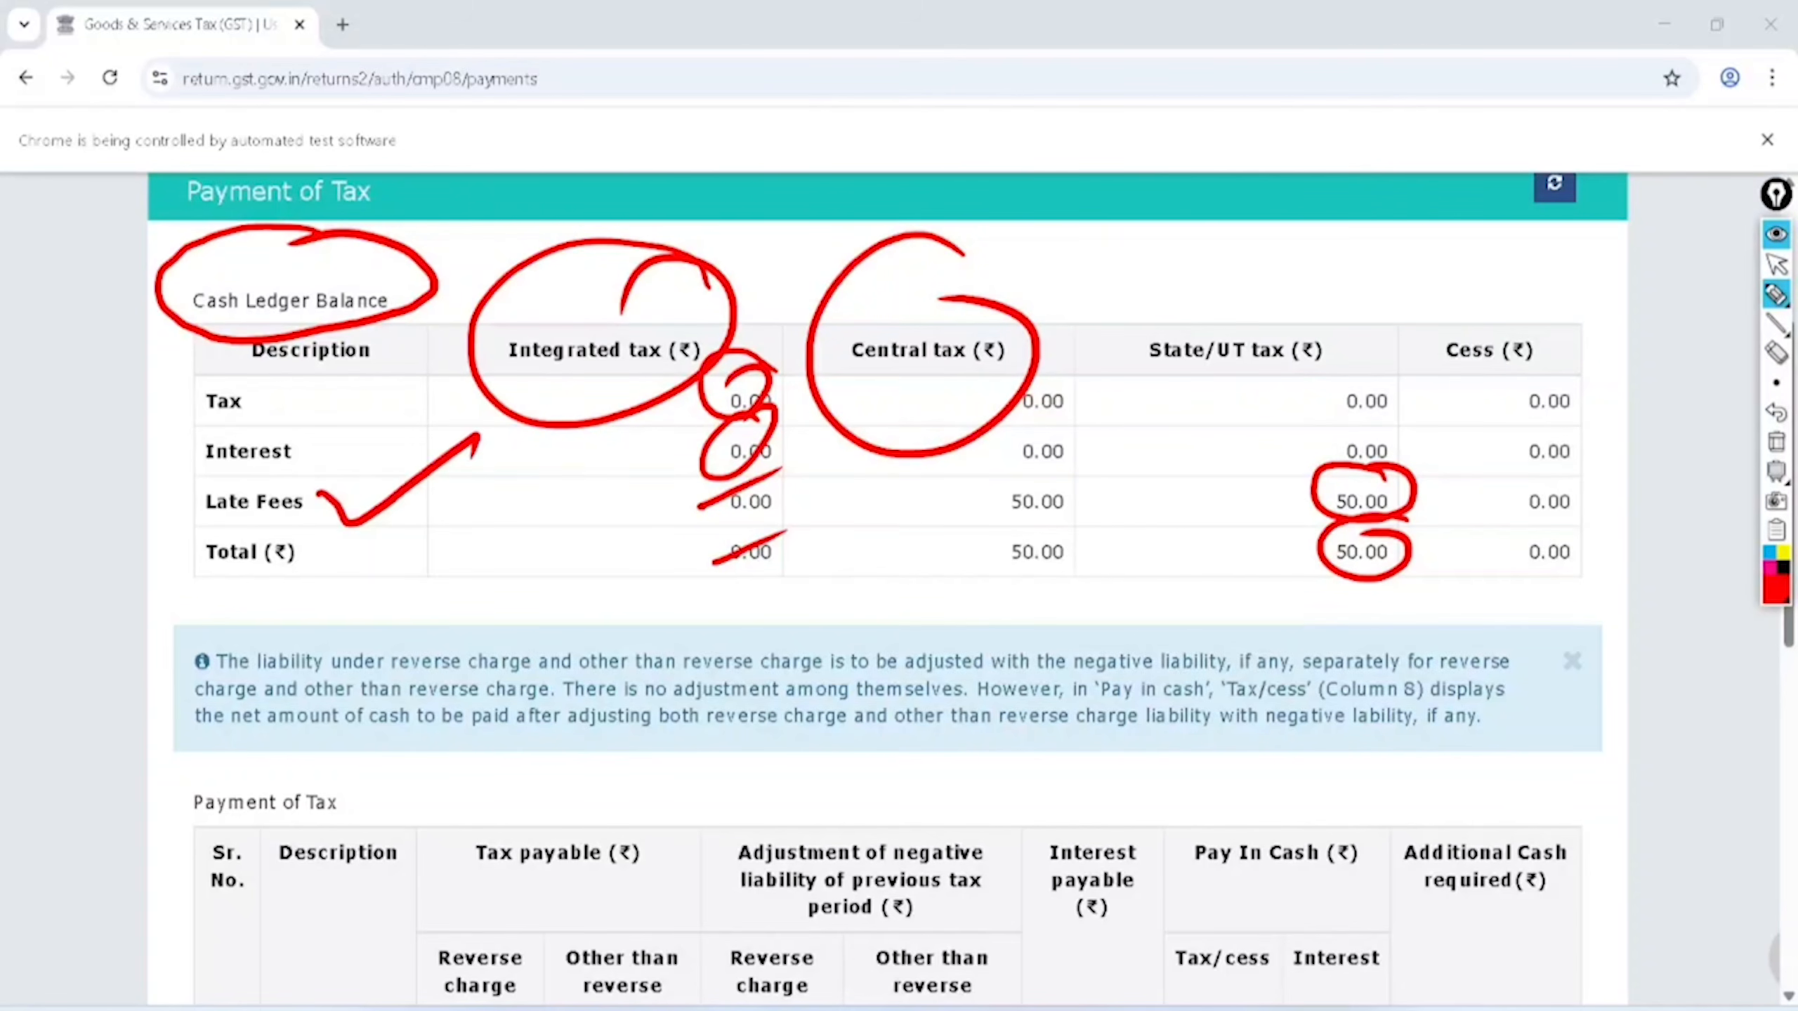
Step: Circle the Payment of Tax heading, the central and State/UT tax labels and payable amounts, and the additional cash required in red, and erase all markings
{"action": "scroll", "coordinate": [898, 588], "scroll_direction": "down", "scroll_amount": 7}
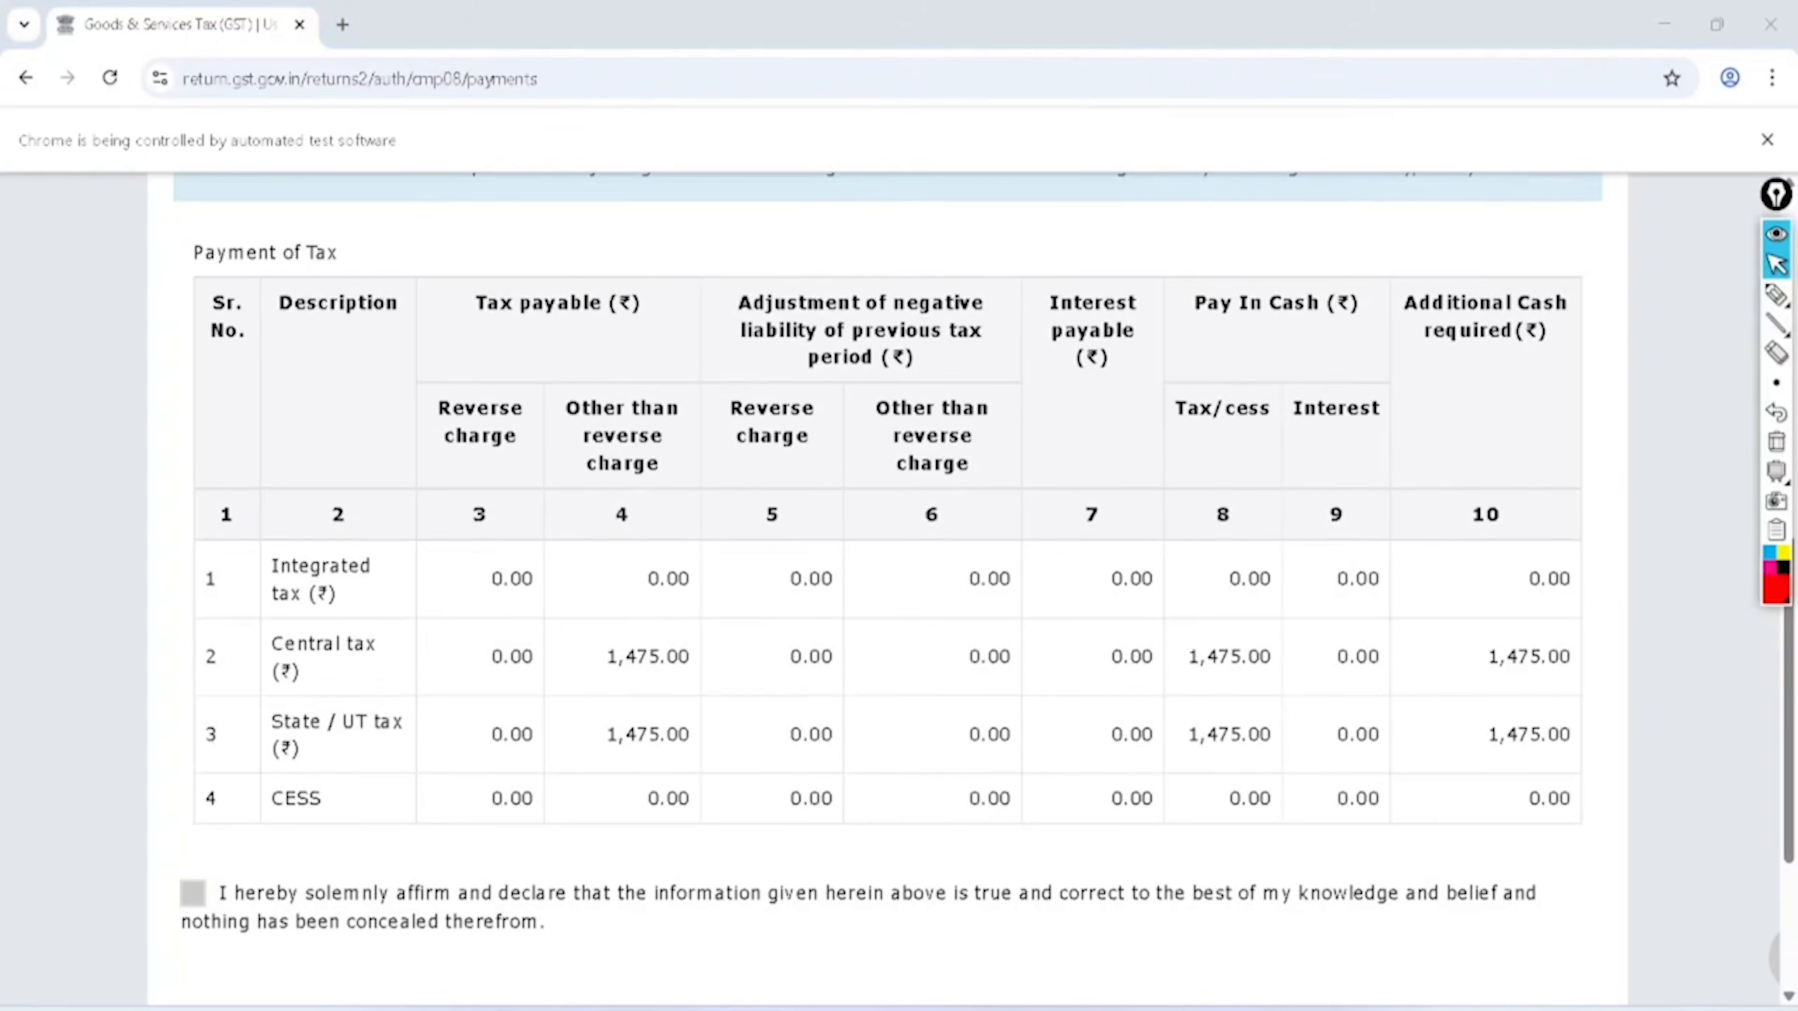
{"action": "left_click", "coordinate": [1775, 294]}
{"action": "mouse_move", "coordinate": [304, 205]}
{"action": "left_mouse_down"}
{"action": "mouse_move", "coordinate": [161, 269]}
{"action": "mouse_move", "coordinate": [226, 194]}
{"action": "left_mouse_up"}
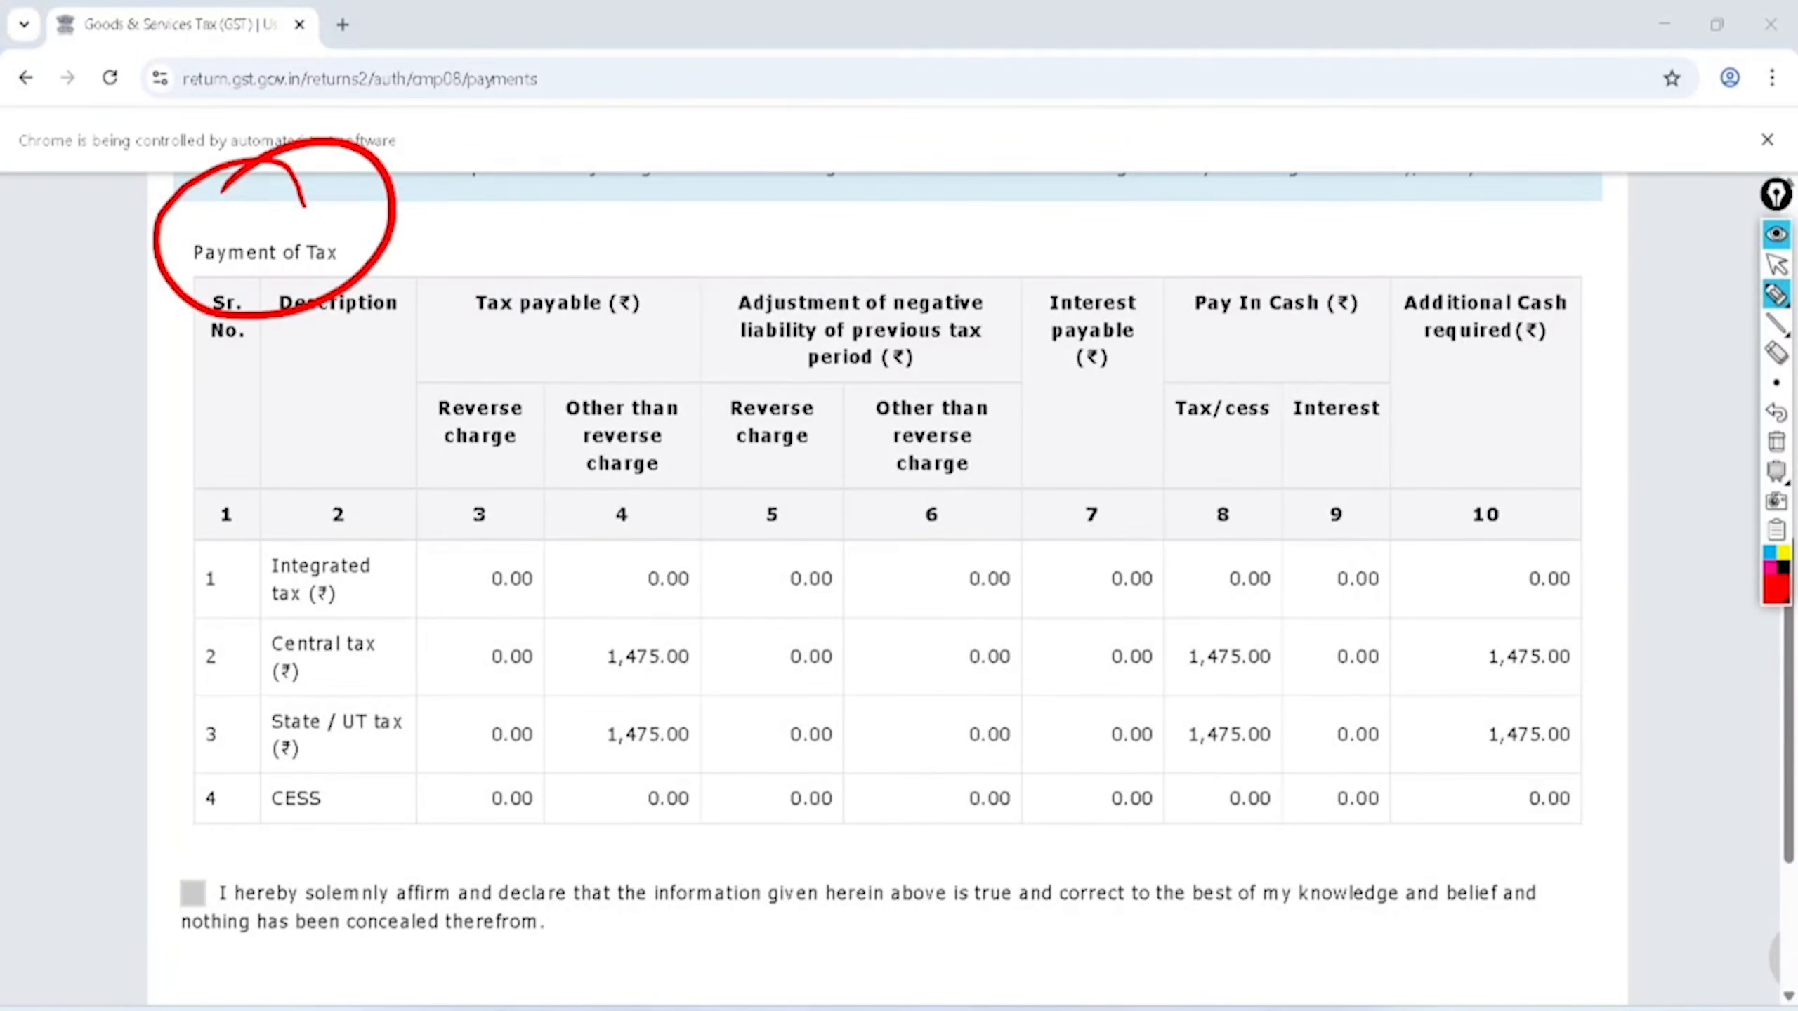
{"action": "mouse_move", "coordinate": [685, 609]}
{"action": "left_mouse_down"}
{"action": "mouse_move", "coordinate": [581, 641]}
{"action": "mouse_move", "coordinate": [669, 638]}
{"action": "left_mouse_up"}
{"action": "mouse_move", "coordinate": [339, 614]}
{"action": "left_mouse_down"}
{"action": "mouse_move", "coordinate": [329, 693]}
{"action": "mouse_move", "coordinate": [303, 652]}
{"action": "left_mouse_up"}
{"action": "mouse_move", "coordinate": [676, 701]}
{"action": "left_mouse_down"}
{"action": "mouse_move", "coordinate": [654, 764]}
{"action": "mouse_move", "coordinate": [641, 707]}
{"action": "left_mouse_up"}
{"action": "mouse_move", "coordinate": [382, 700]}
{"action": "left_mouse_down"}
{"action": "mouse_move", "coordinate": [421, 690]}
{"action": "mouse_move", "coordinate": [350, 676]}
{"action": "left_mouse_up"}
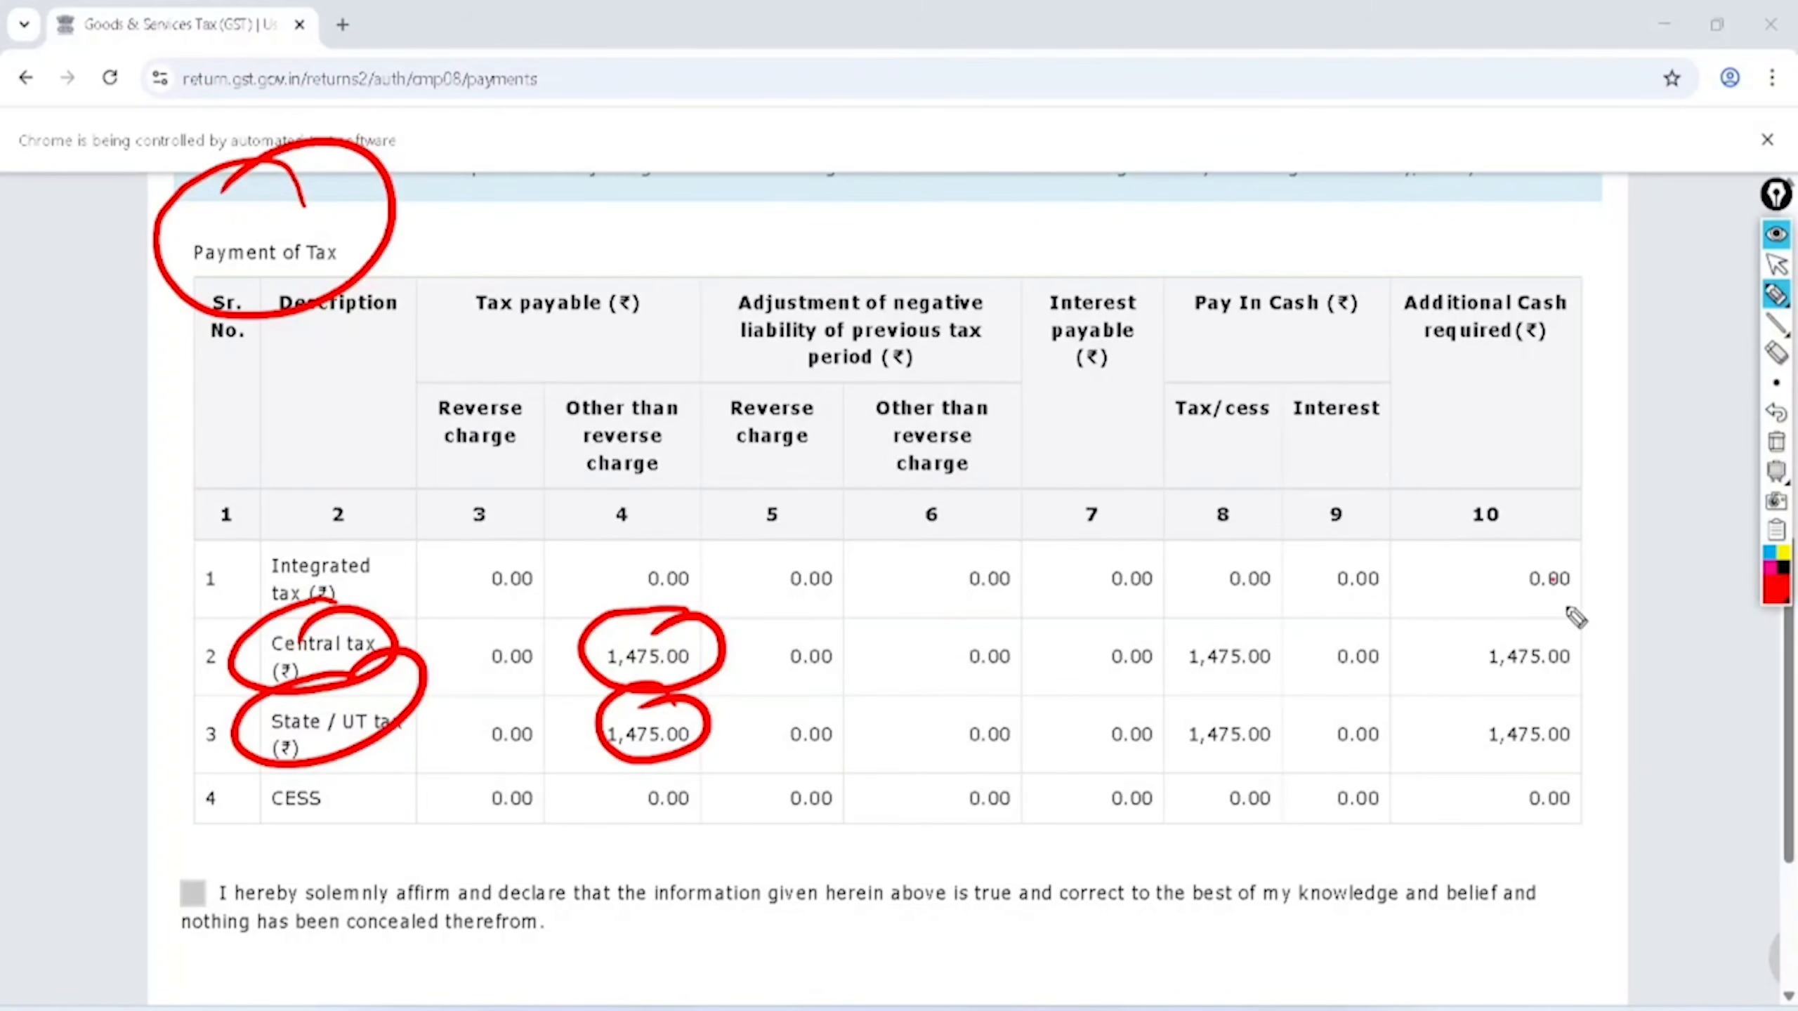
{"action": "left_click_drag", "start_coordinate": [1572, 614], "coordinate": [1501, 602]}
{"action": "mouse_move", "coordinate": [1549, 263]}
{"action": "left_mouse_down"}
{"action": "mouse_move", "coordinate": [1546, 249]}
{"action": "mouse_move", "coordinate": [1612, 367]}
{"action": "mouse_move", "coordinate": [1497, 301]}
{"action": "left_mouse_up"}
{"action": "left_click", "coordinate": [1776, 264]}
{"action": "left_click", "coordinate": [1776, 442]}
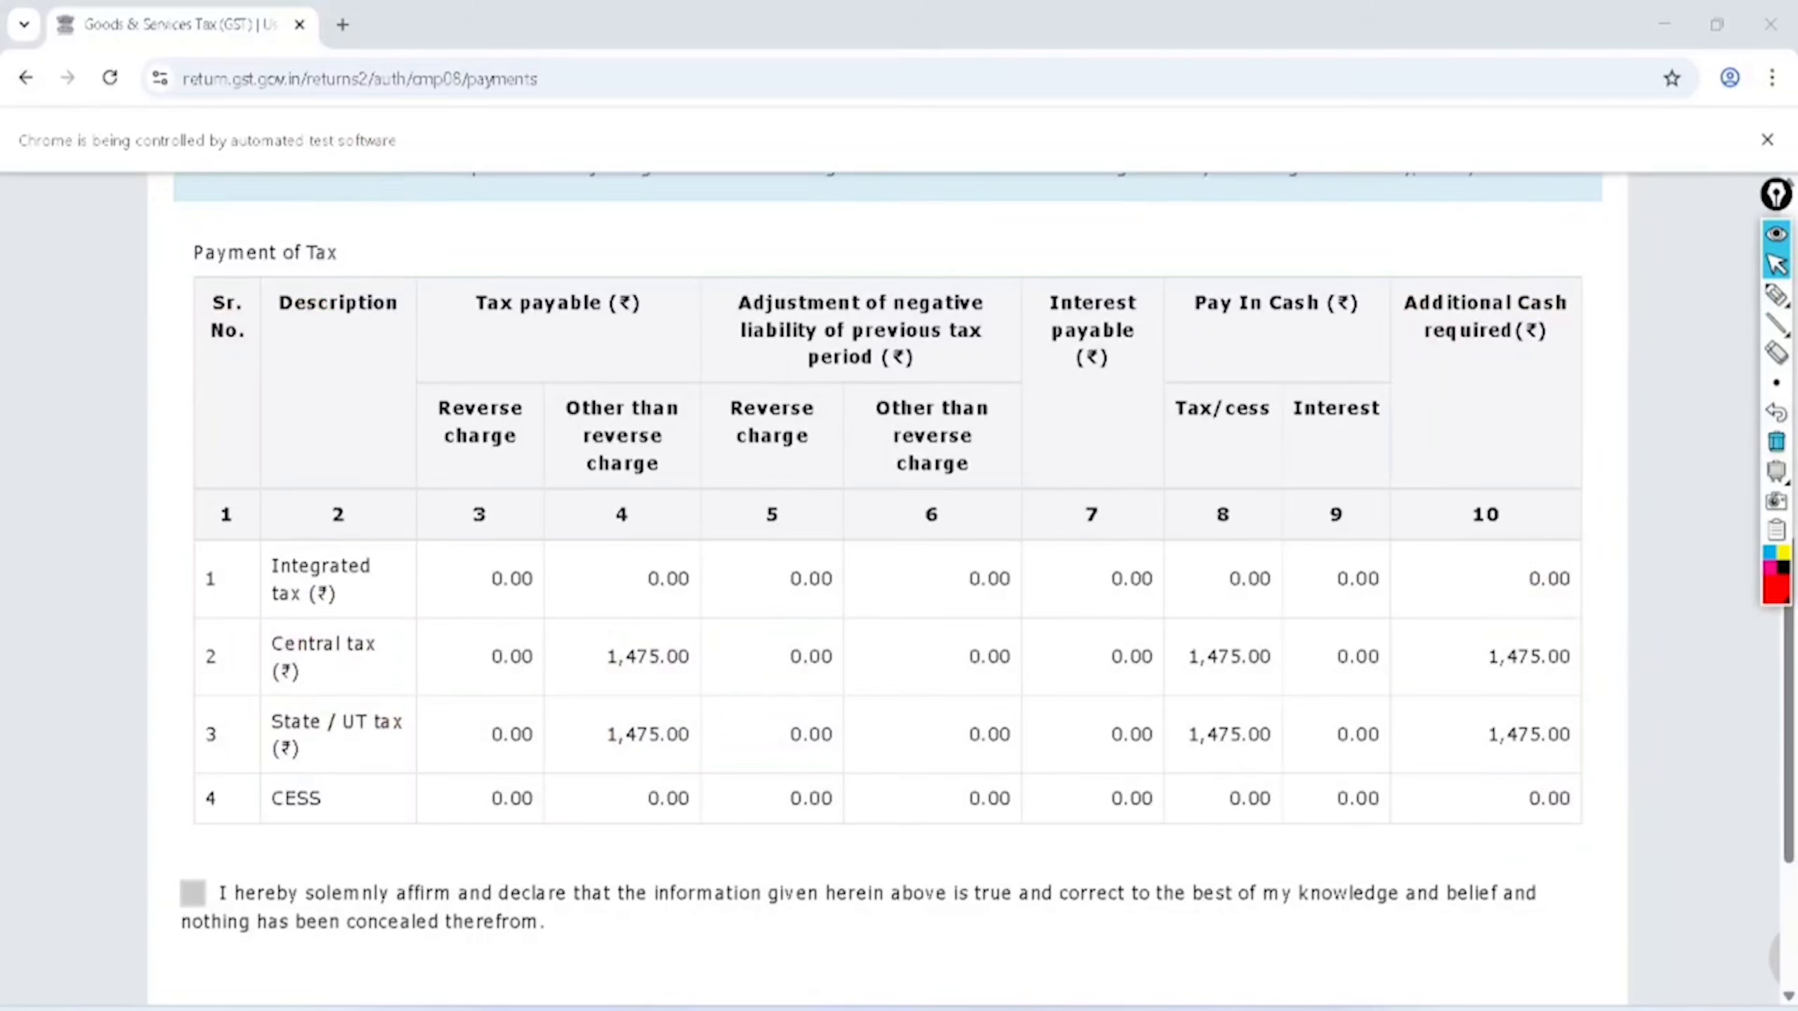
Step: Create a challan for the additional cash required and go through its deposit details to the payment modes
{"action": "scroll", "coordinate": [888, 589], "scroll_direction": "down", "scroll_amount": 3}
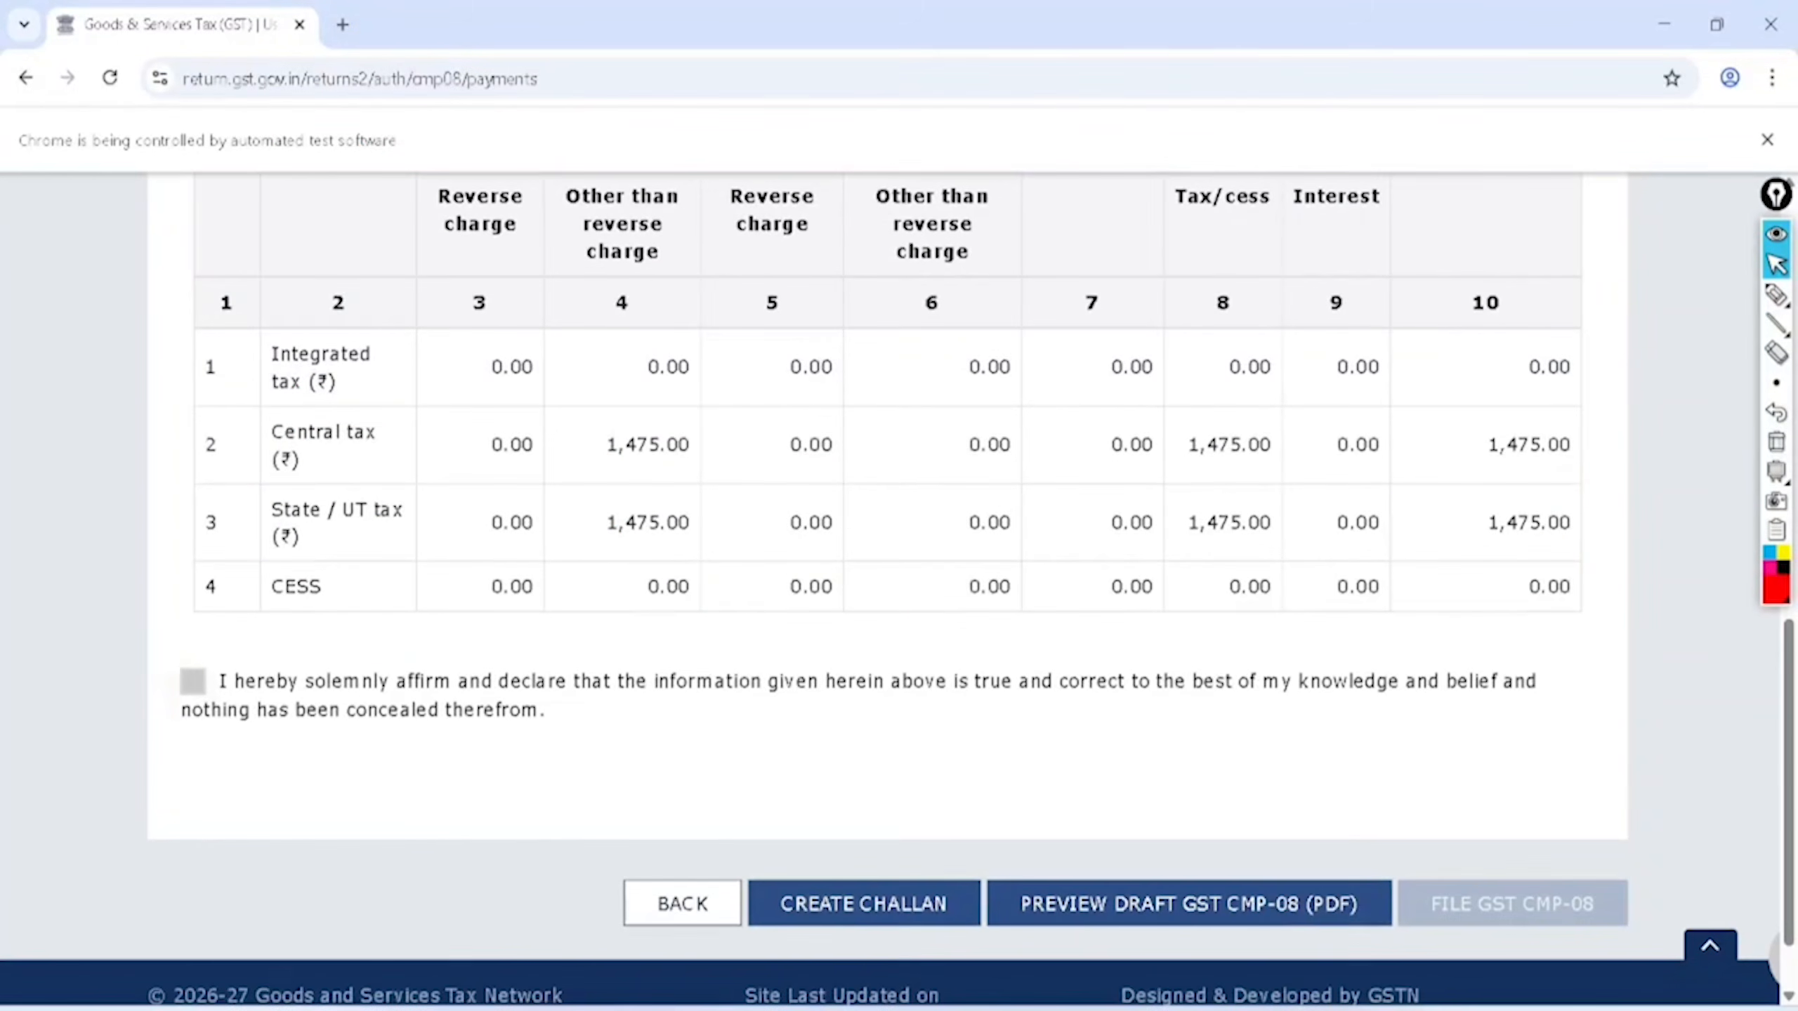
{"action": "left_click", "coordinate": [863, 903]}
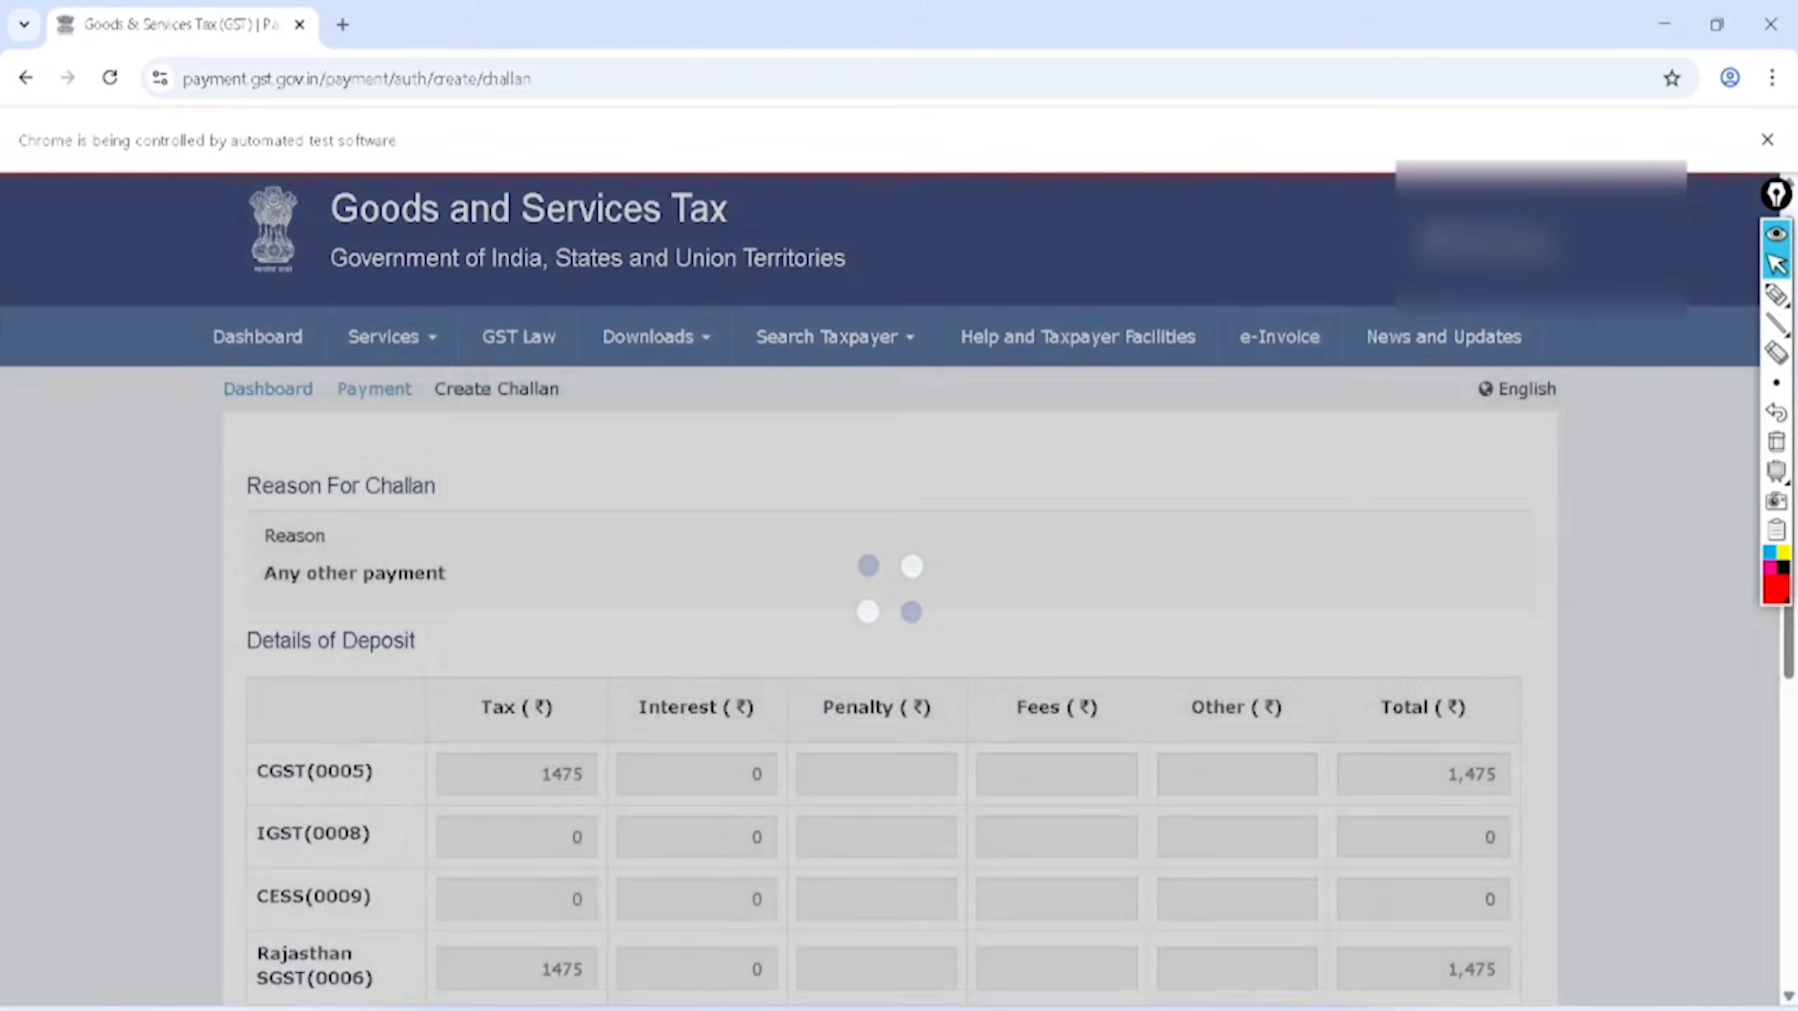
{"action": "scroll", "coordinate": [890, 590], "scroll_direction": "down", "scroll_amount": 3}
{"action": "scroll", "coordinate": [890, 589], "scroll_direction": "down", "scroll_amount": 3}
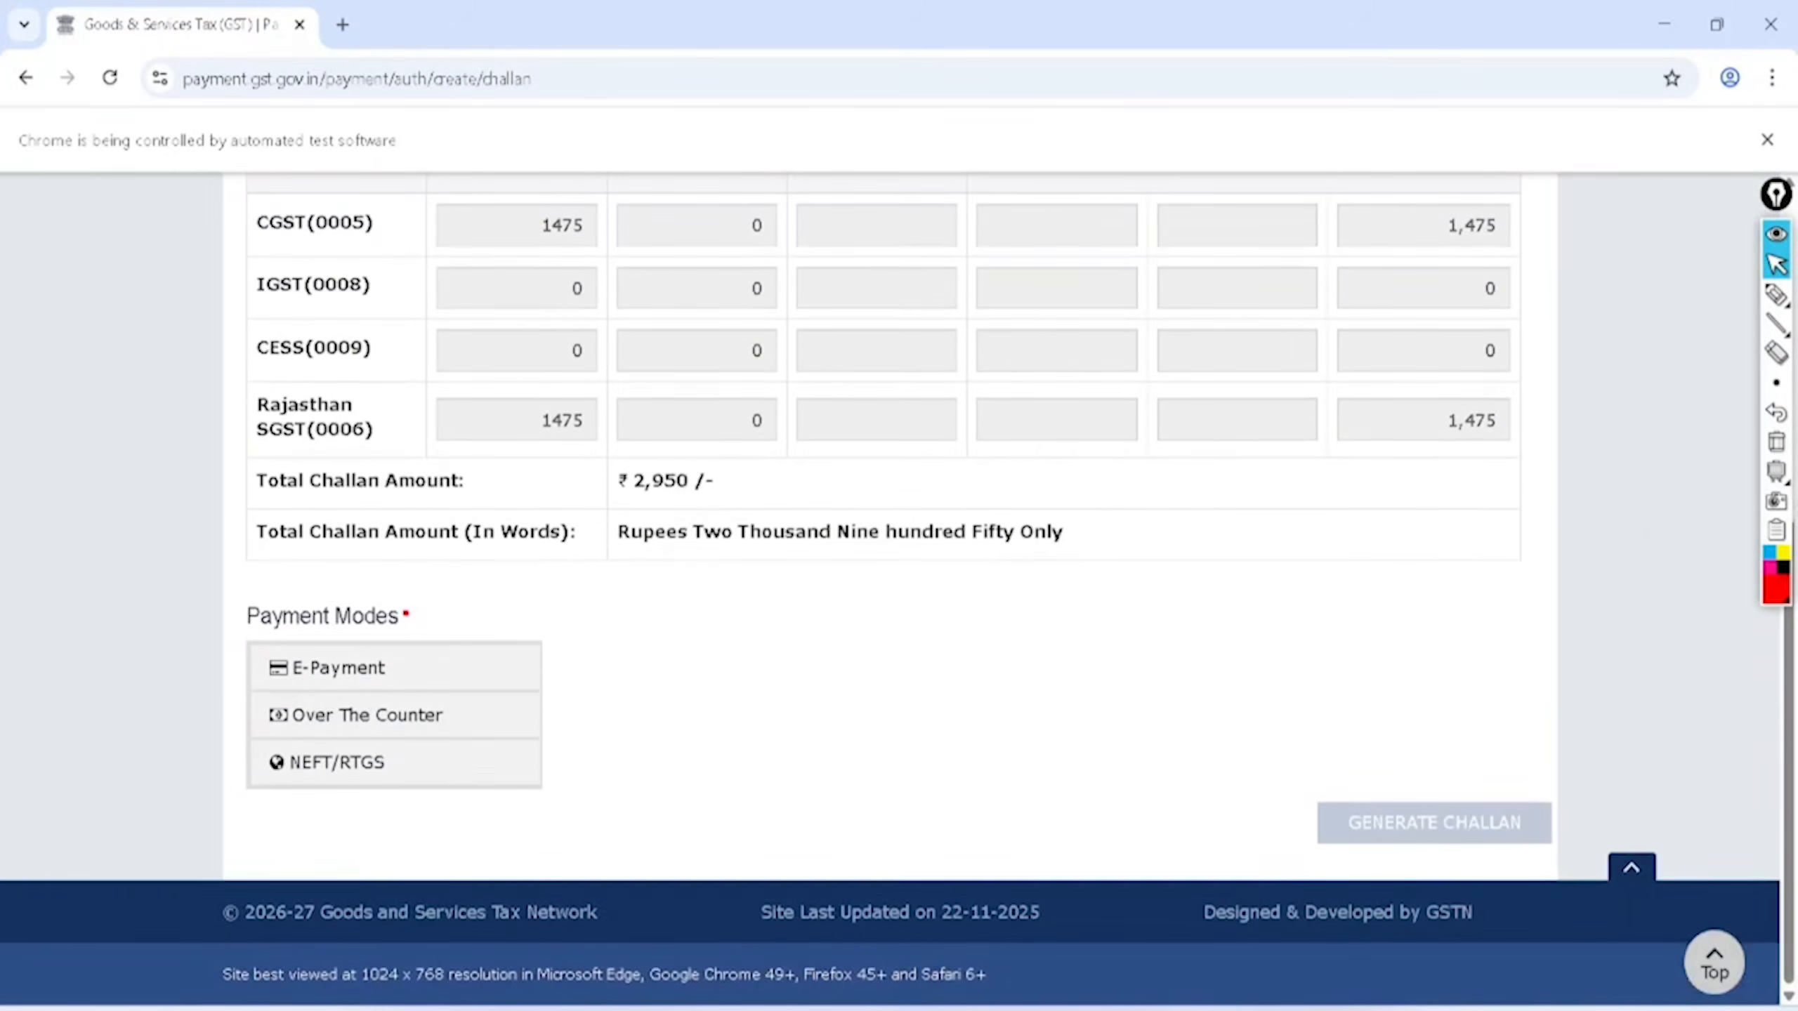
Step: Check-mark the E-Payment, Over The Counter and NEFT/RTGS payment modes in red, and erase the markings
{"action": "scroll", "coordinate": [891, 589], "scroll_direction": "up", "scroll_amount": 2}
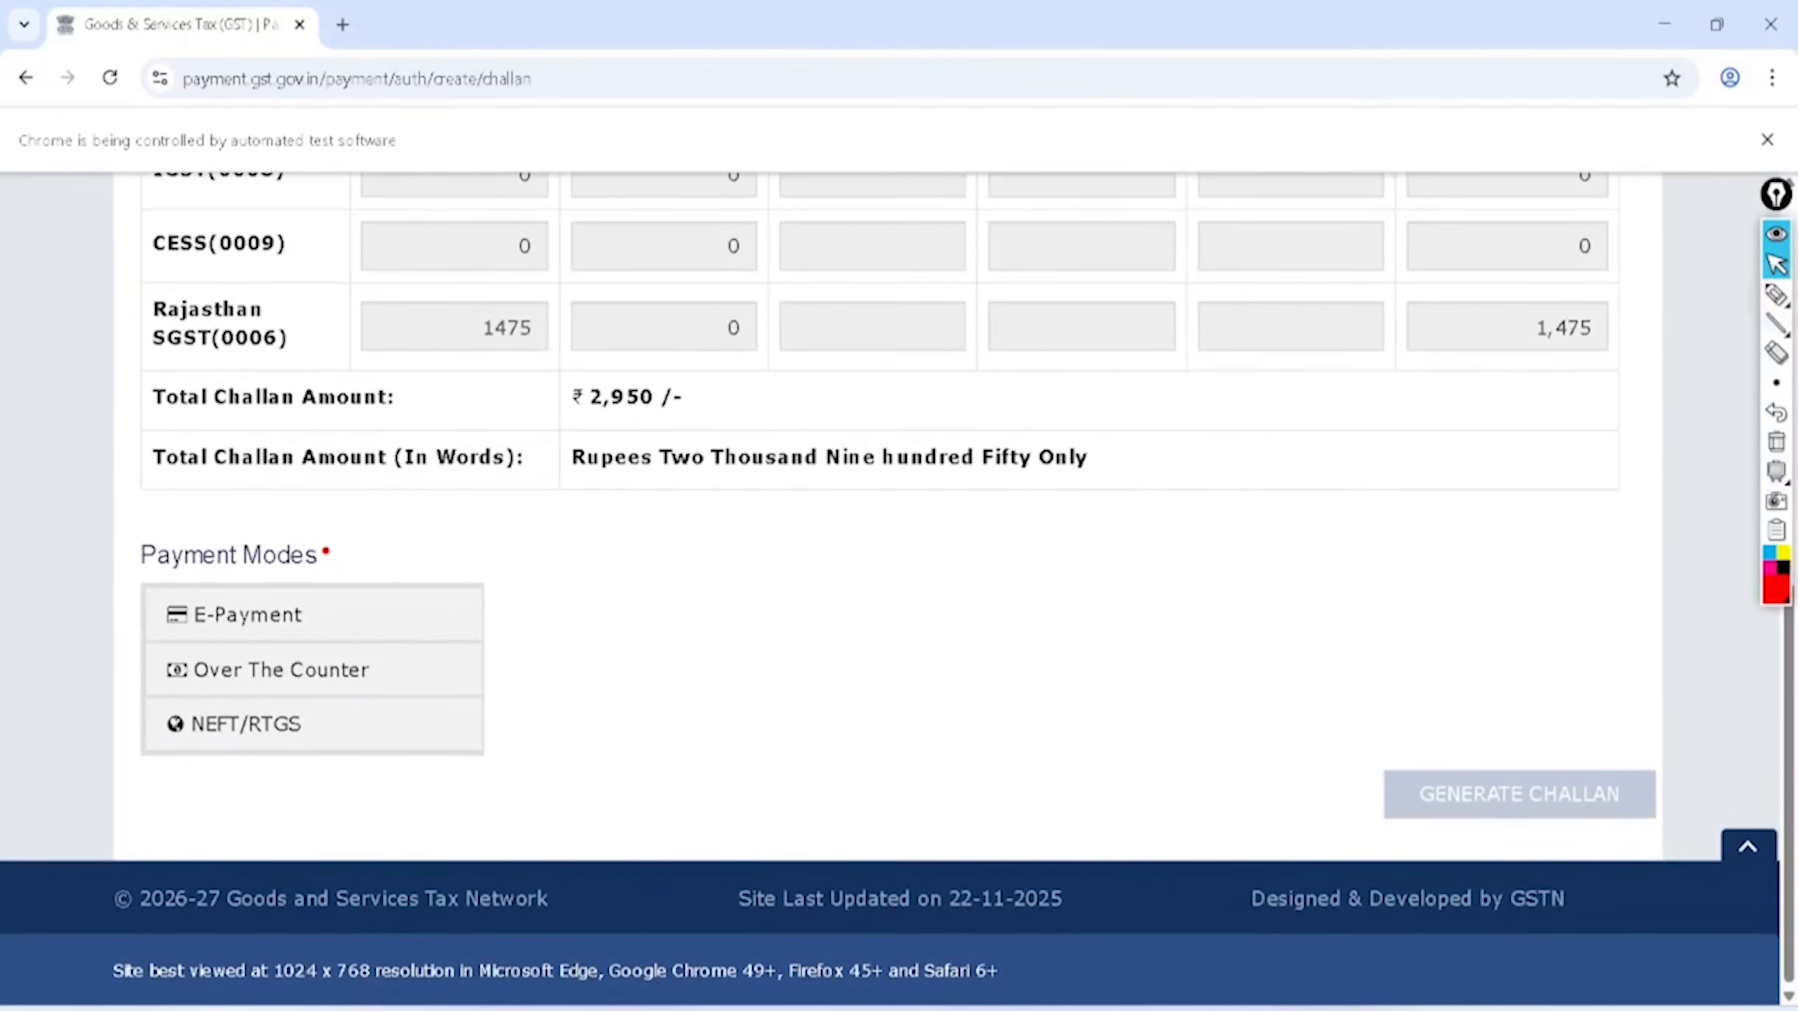
{"action": "left_click", "coordinate": [1776, 295]}
{"action": "mouse_move", "coordinate": [297, 610]}
{"action": "left_mouse_down"}
{"action": "mouse_move", "coordinate": [313, 622]}
{"action": "mouse_move", "coordinate": [472, 490]}
{"action": "left_mouse_up"}
{"action": "left_click_drag", "start_coordinate": [387, 639], "coordinate": [605, 513]}
{"action": "left_click_drag", "start_coordinate": [344, 731], "coordinate": [496, 673]}
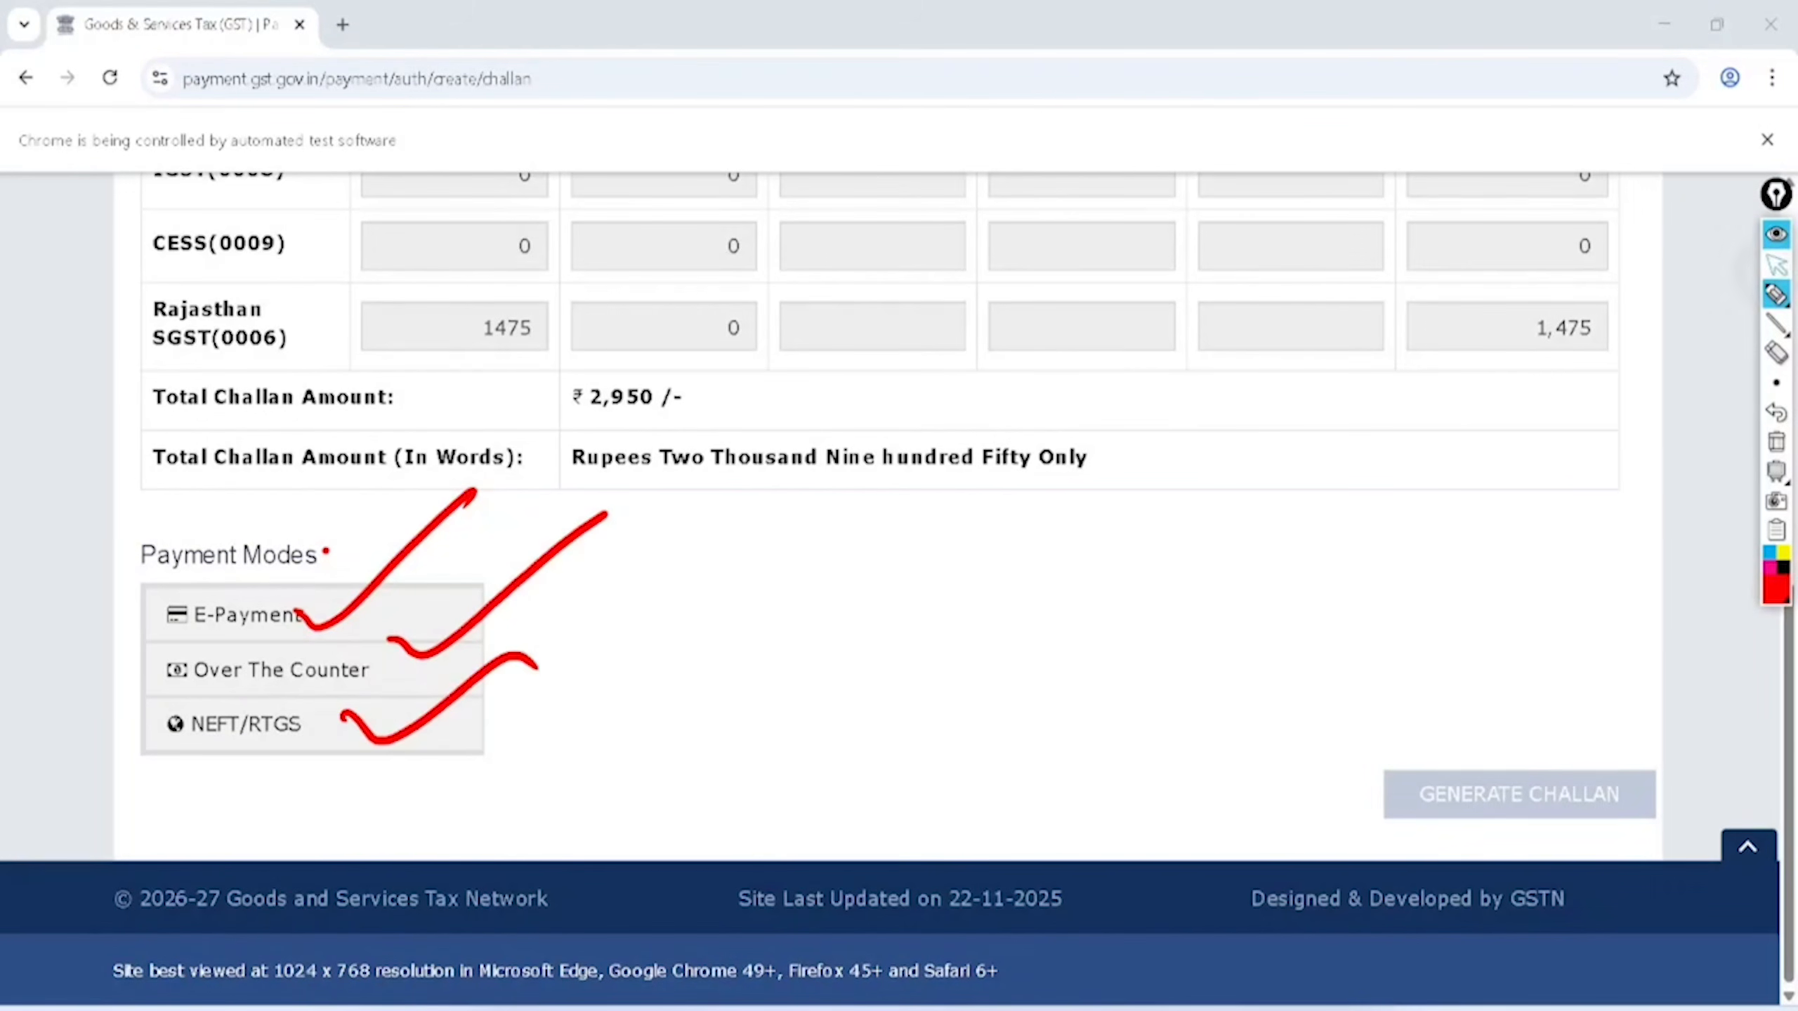
{"action": "key", "text": "Escape"}
Step: Choose E-Payment as the payment mode and generate the challan
{"action": "left_click", "coordinate": [311, 613]}
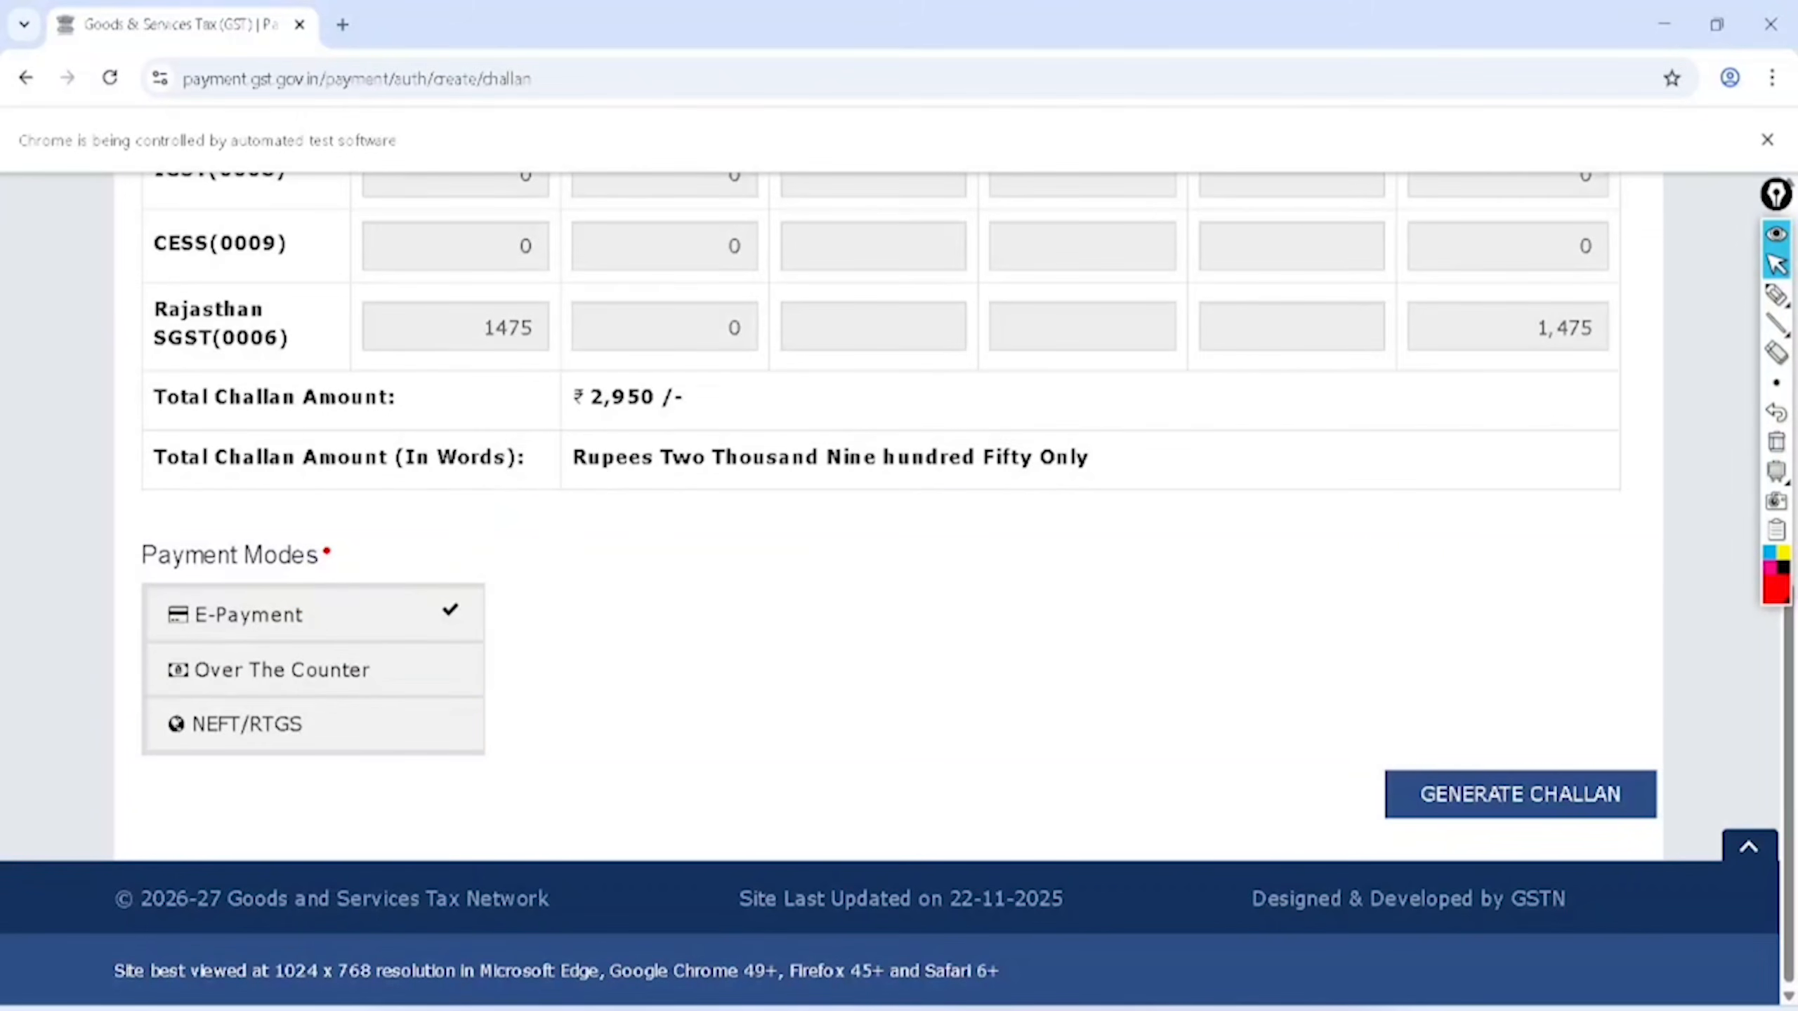
{"action": "left_click", "coordinate": [1520, 789]}
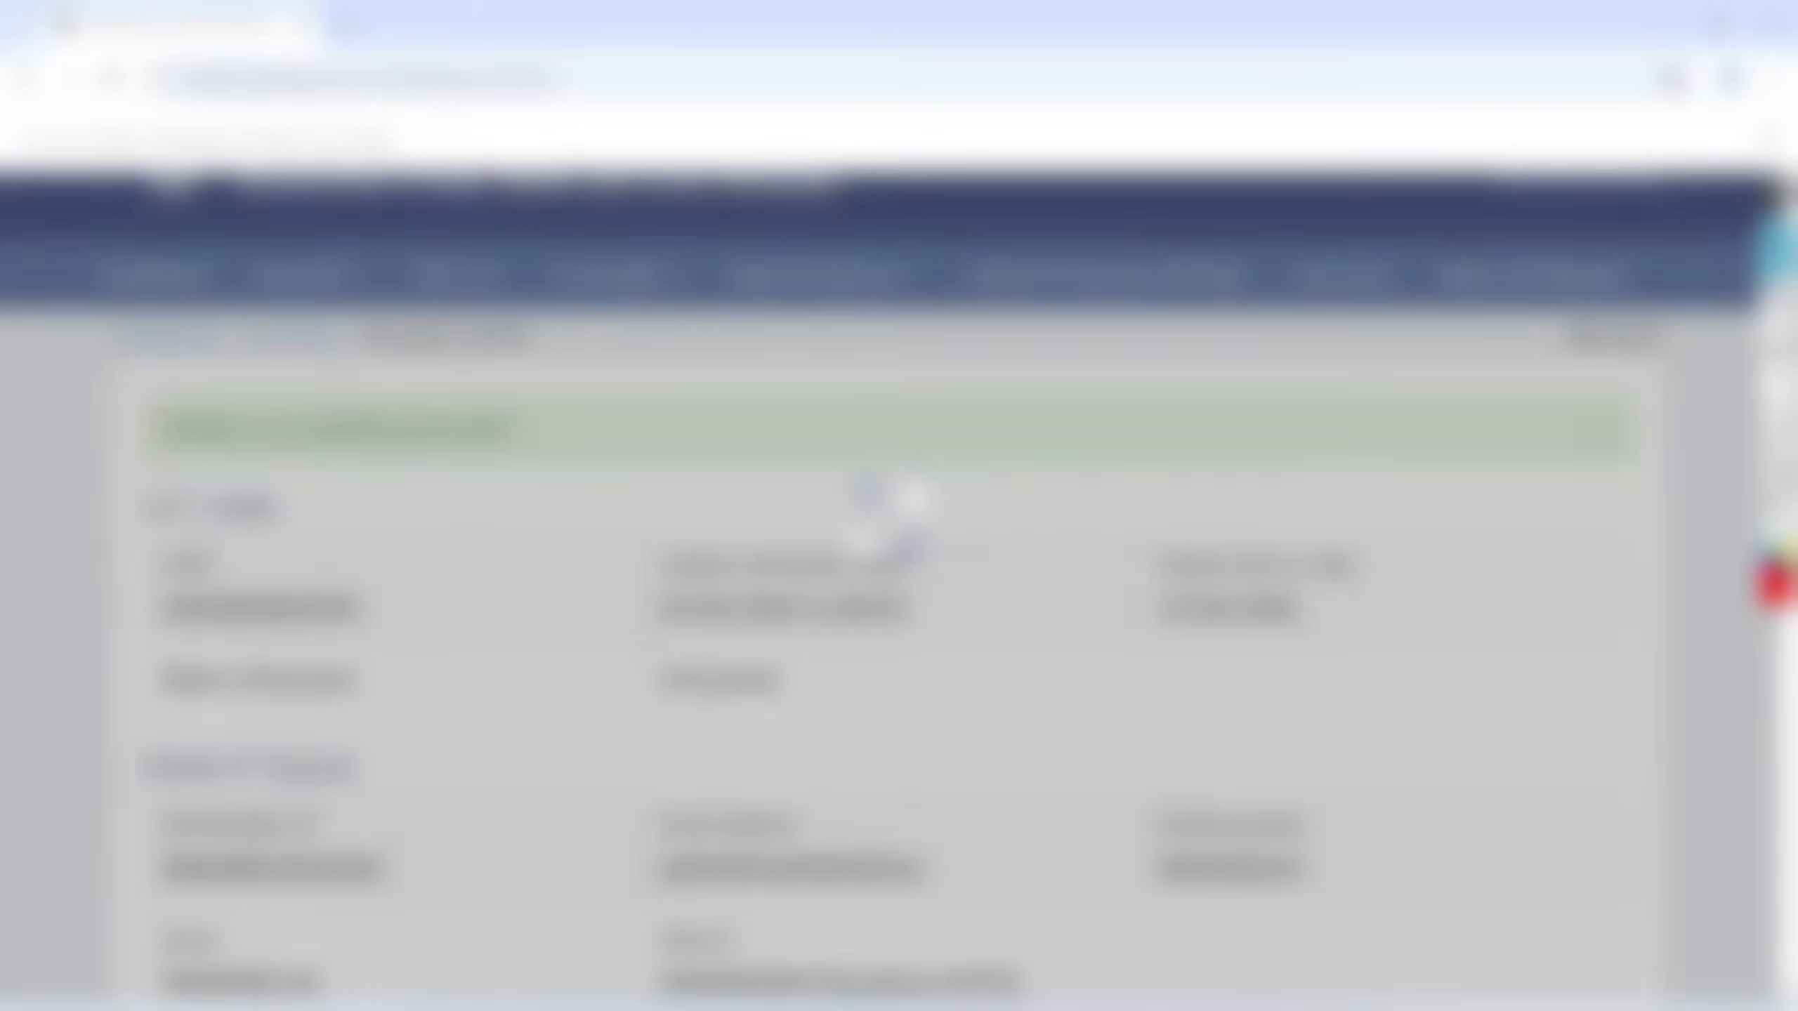
Step: Circle the total challan amount on the generated challan in red and erase the marking
{"action": "scroll", "coordinate": [891, 514], "scroll_direction": "down", "scroll_amount": 10}
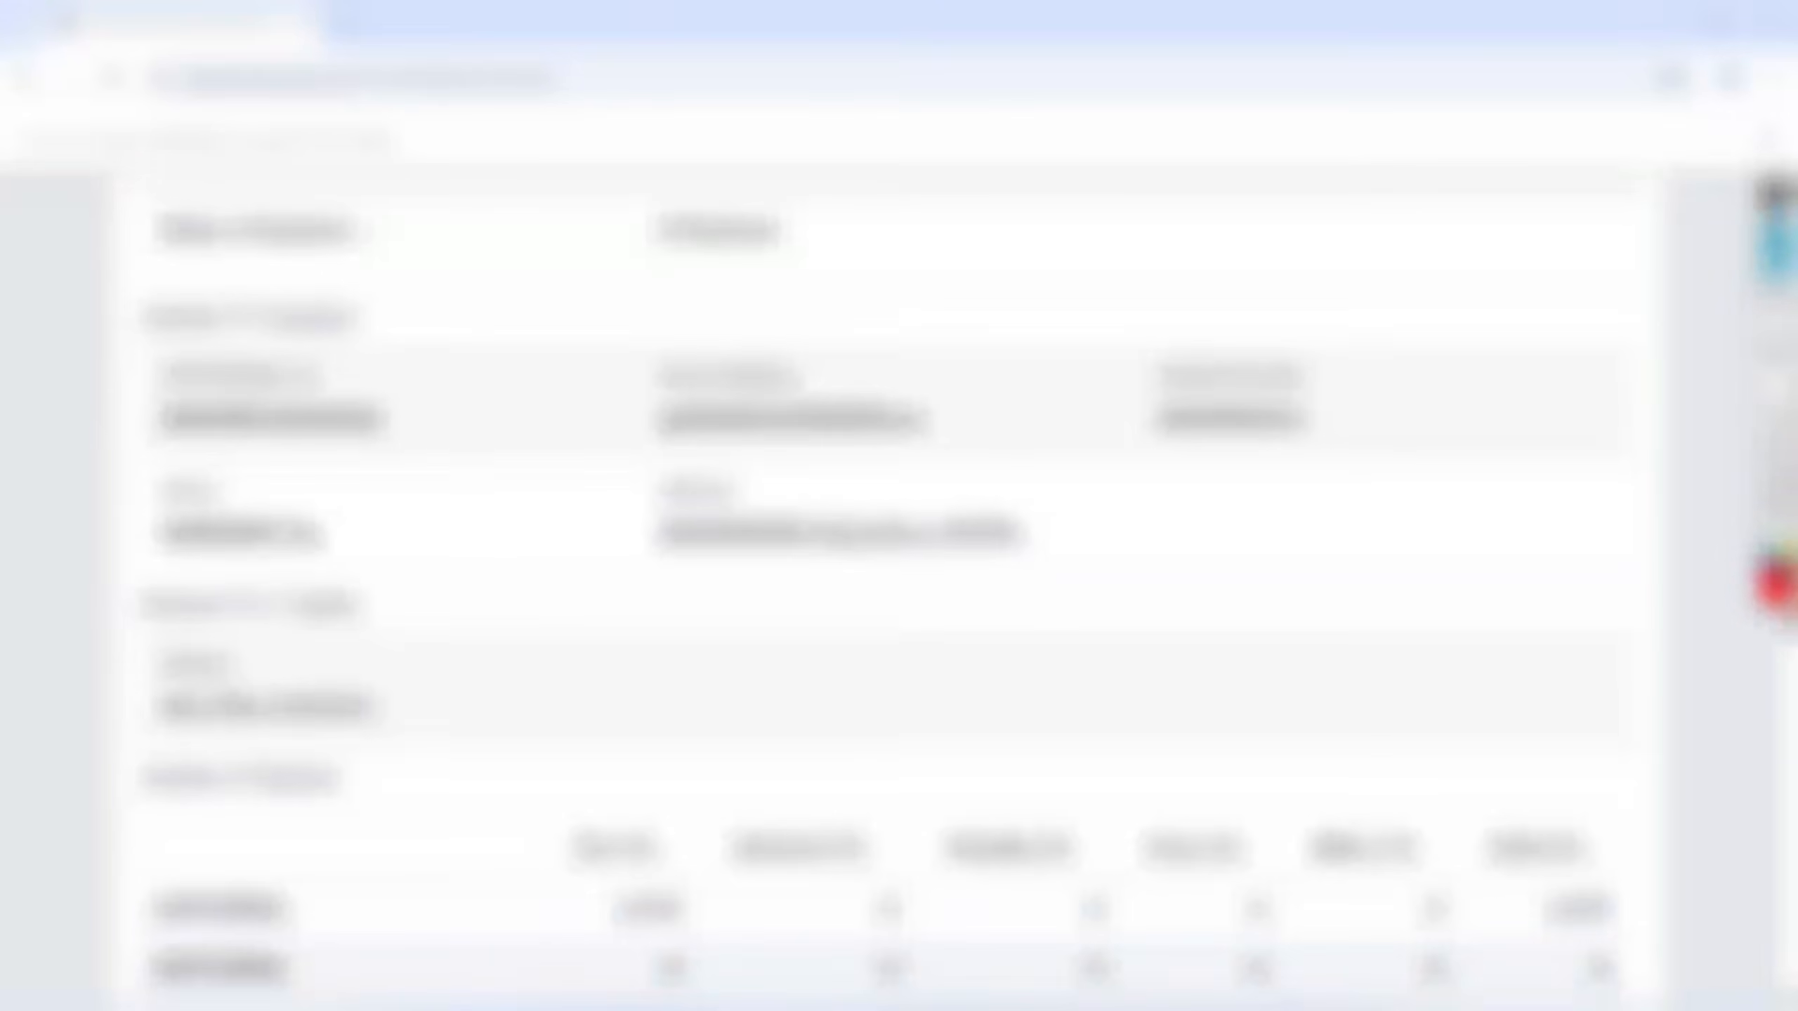
{"action": "scroll", "coordinate": [891, 567], "scroll_direction": "down", "scroll_amount": 5}
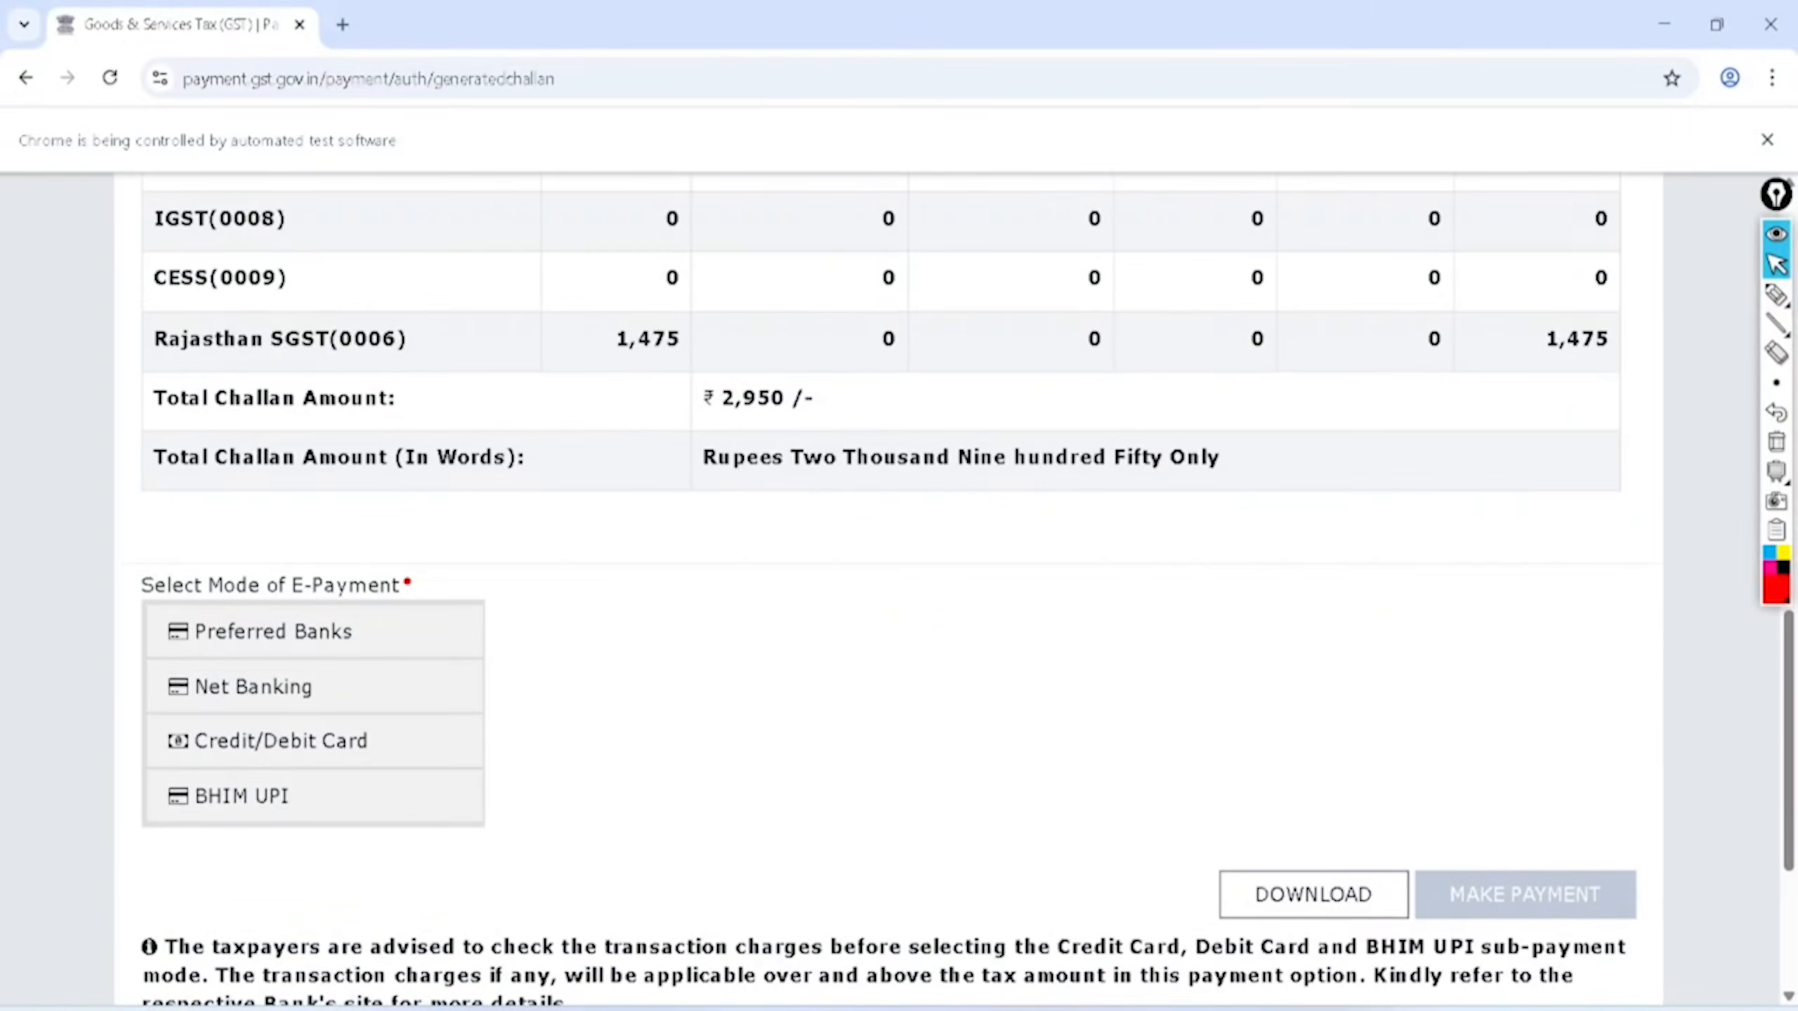
{"action": "left_click", "coordinate": [1775, 294]}
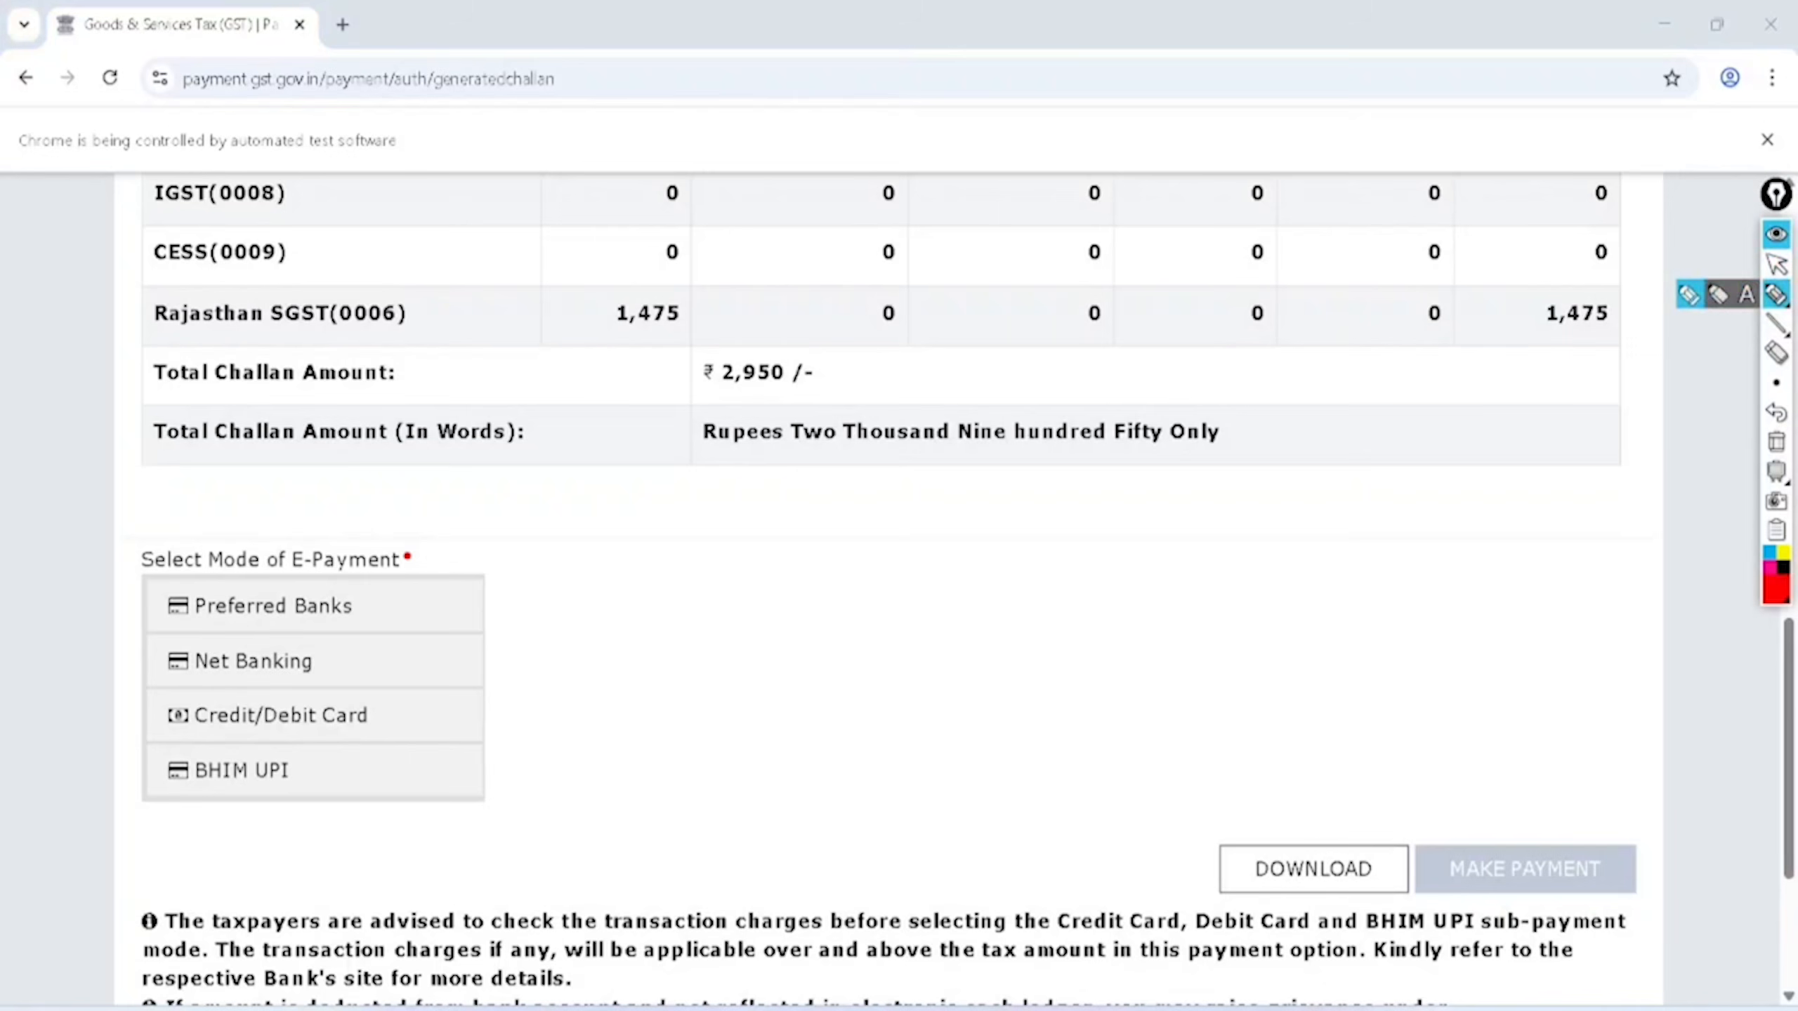
{"action": "mouse_move", "coordinate": [751, 262]}
{"action": "left_mouse_down"}
{"action": "mouse_move", "coordinate": [842, 354]}
{"action": "mouse_move", "coordinate": [669, 312]}
{"action": "left_mouse_up"}
{"action": "left_click", "coordinate": [1775, 264]}
{"action": "left_click", "coordinate": [1776, 441]}
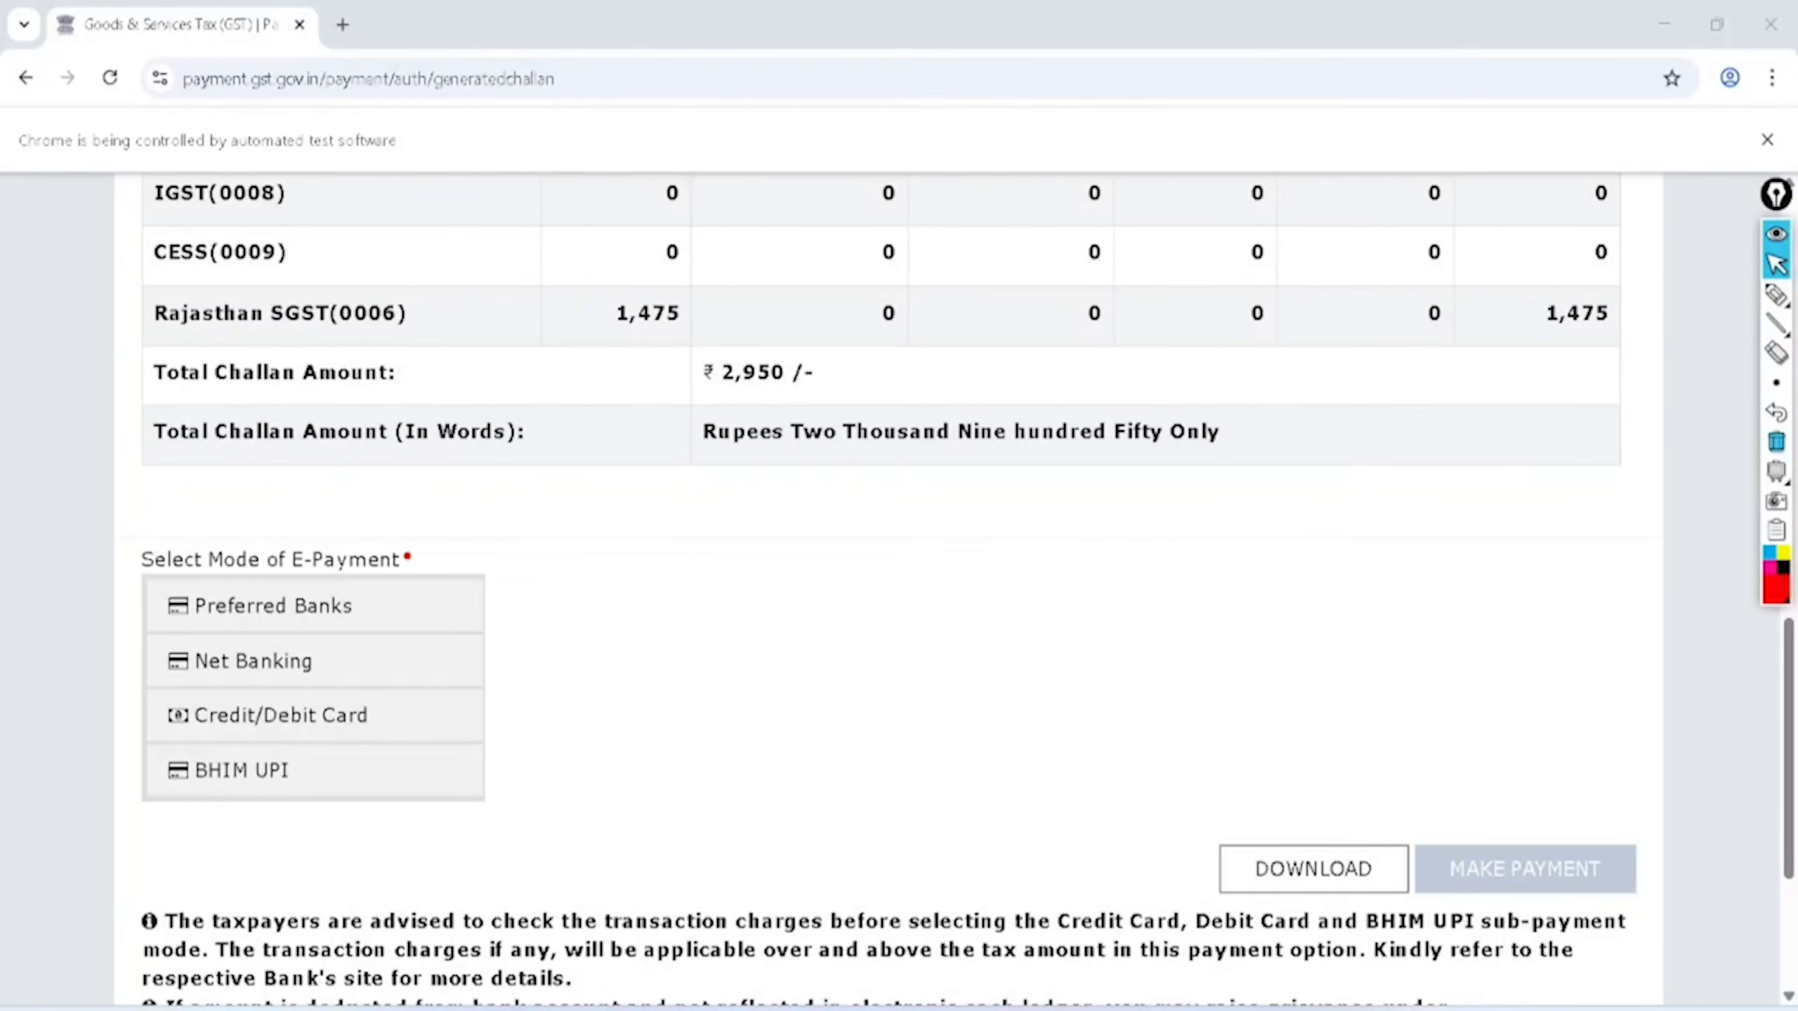
Step: Circle BHIM UPI in red, undo the marking and choose BHIM UPI as the mode of e-payment
{"action": "left_click", "coordinate": [1776, 294]}
{"action": "mouse_move", "coordinate": [262, 735]}
{"action": "left_mouse_down"}
{"action": "mouse_move", "coordinate": [304, 815]}
{"action": "mouse_move", "coordinate": [224, 778]}
{"action": "left_mouse_up"}
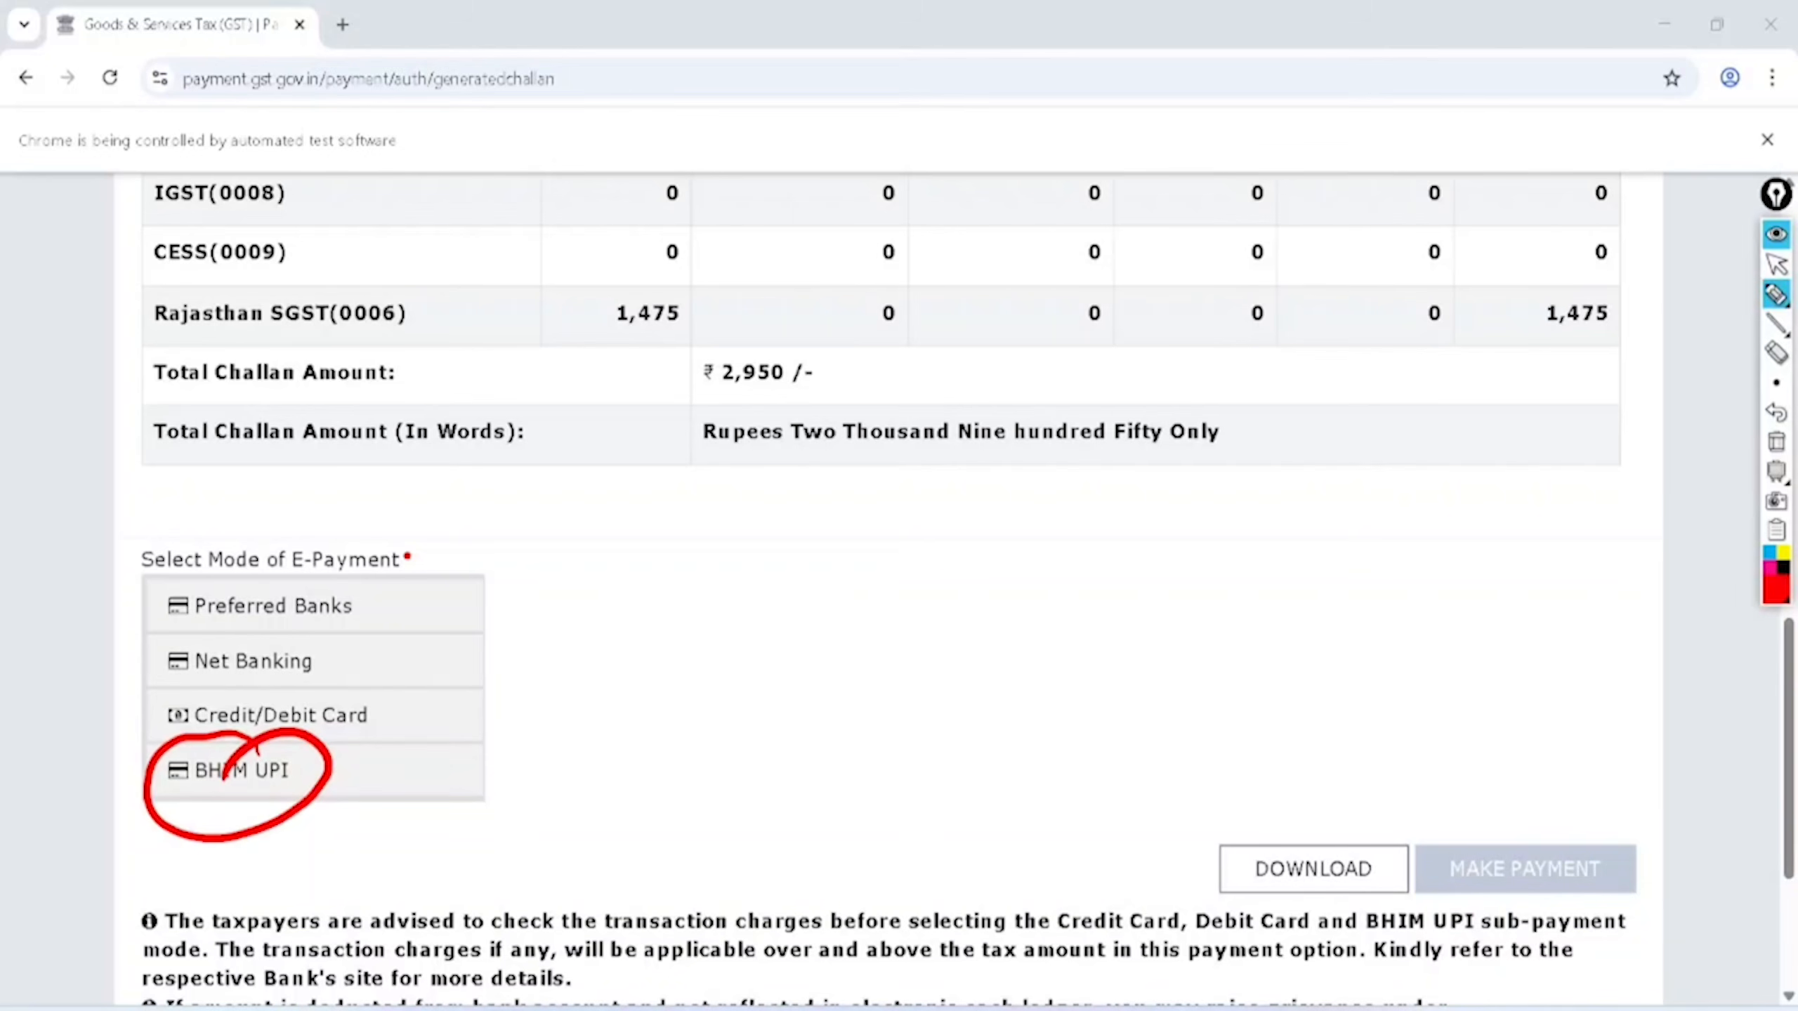
{"action": "left_click", "coordinate": [1776, 264]}
{"action": "left_click", "coordinate": [1776, 410]}
{"action": "left_click", "coordinate": [241, 770]}
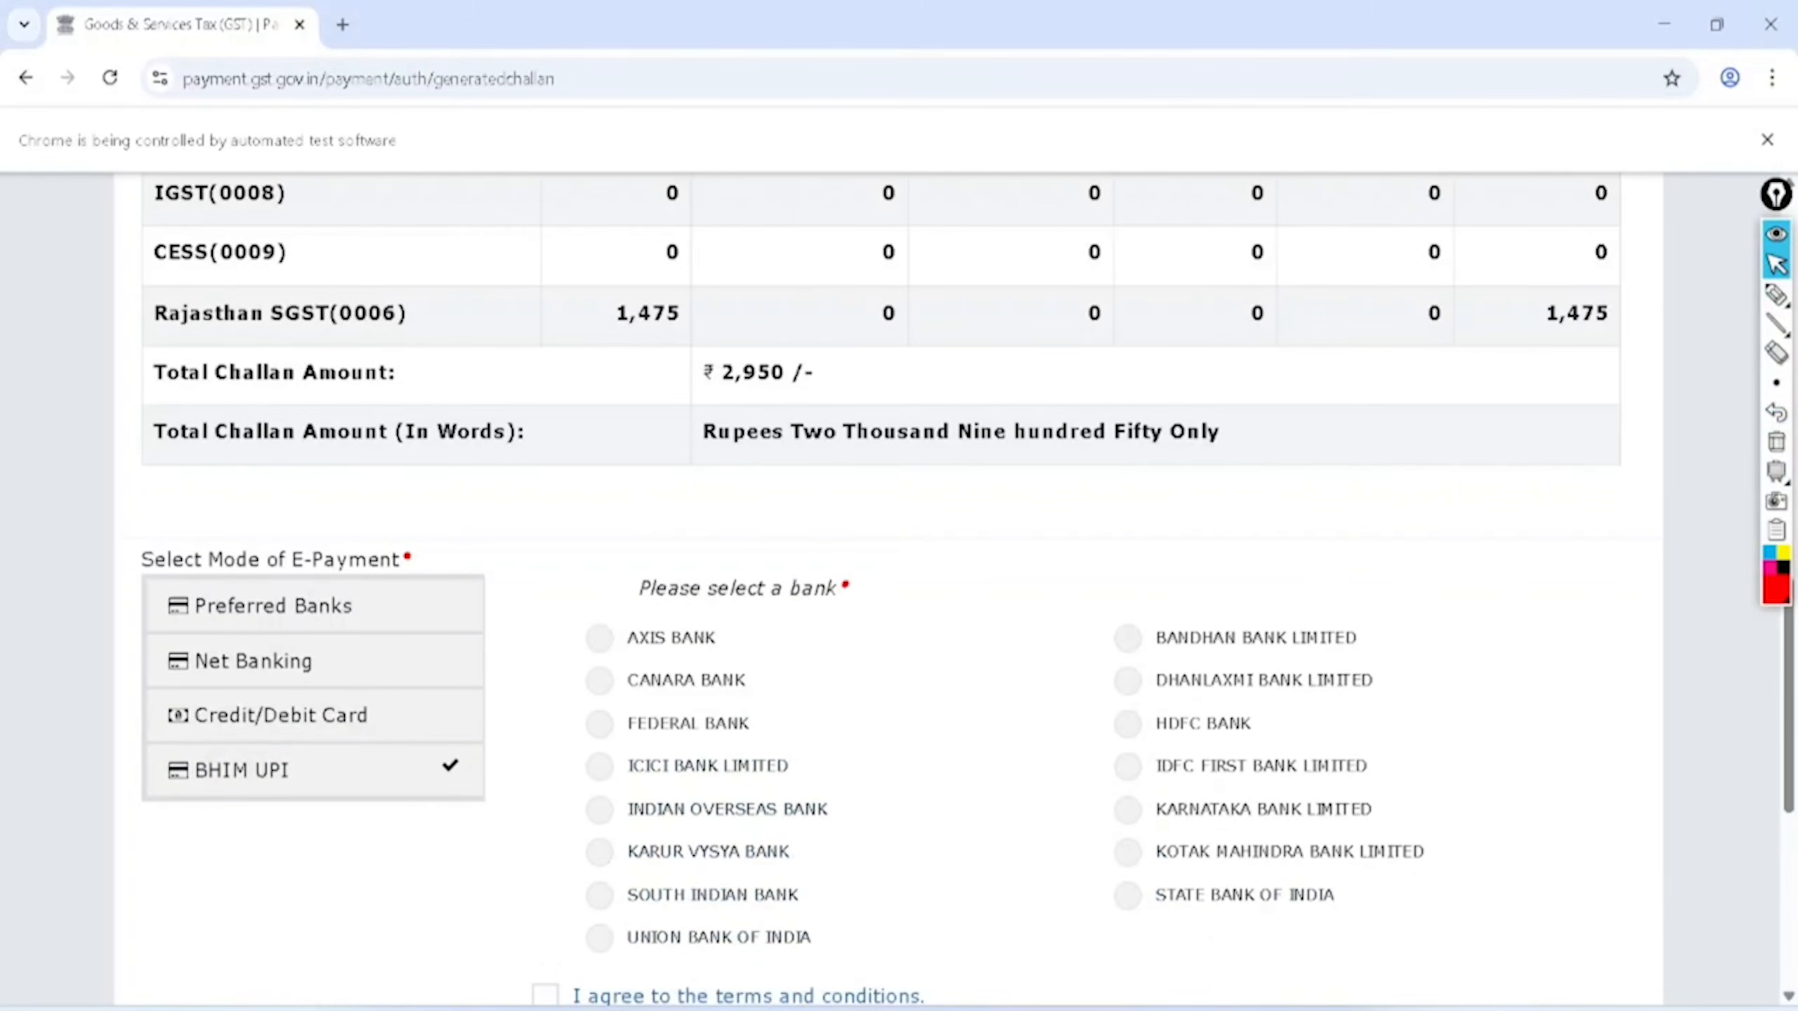
Step: Choose State Bank of India as the bank and accept the terms and conditions, closing their text after the last clause
{"action": "scroll", "coordinate": [968, 588], "scroll_direction": "down", "scroll_amount": 3}
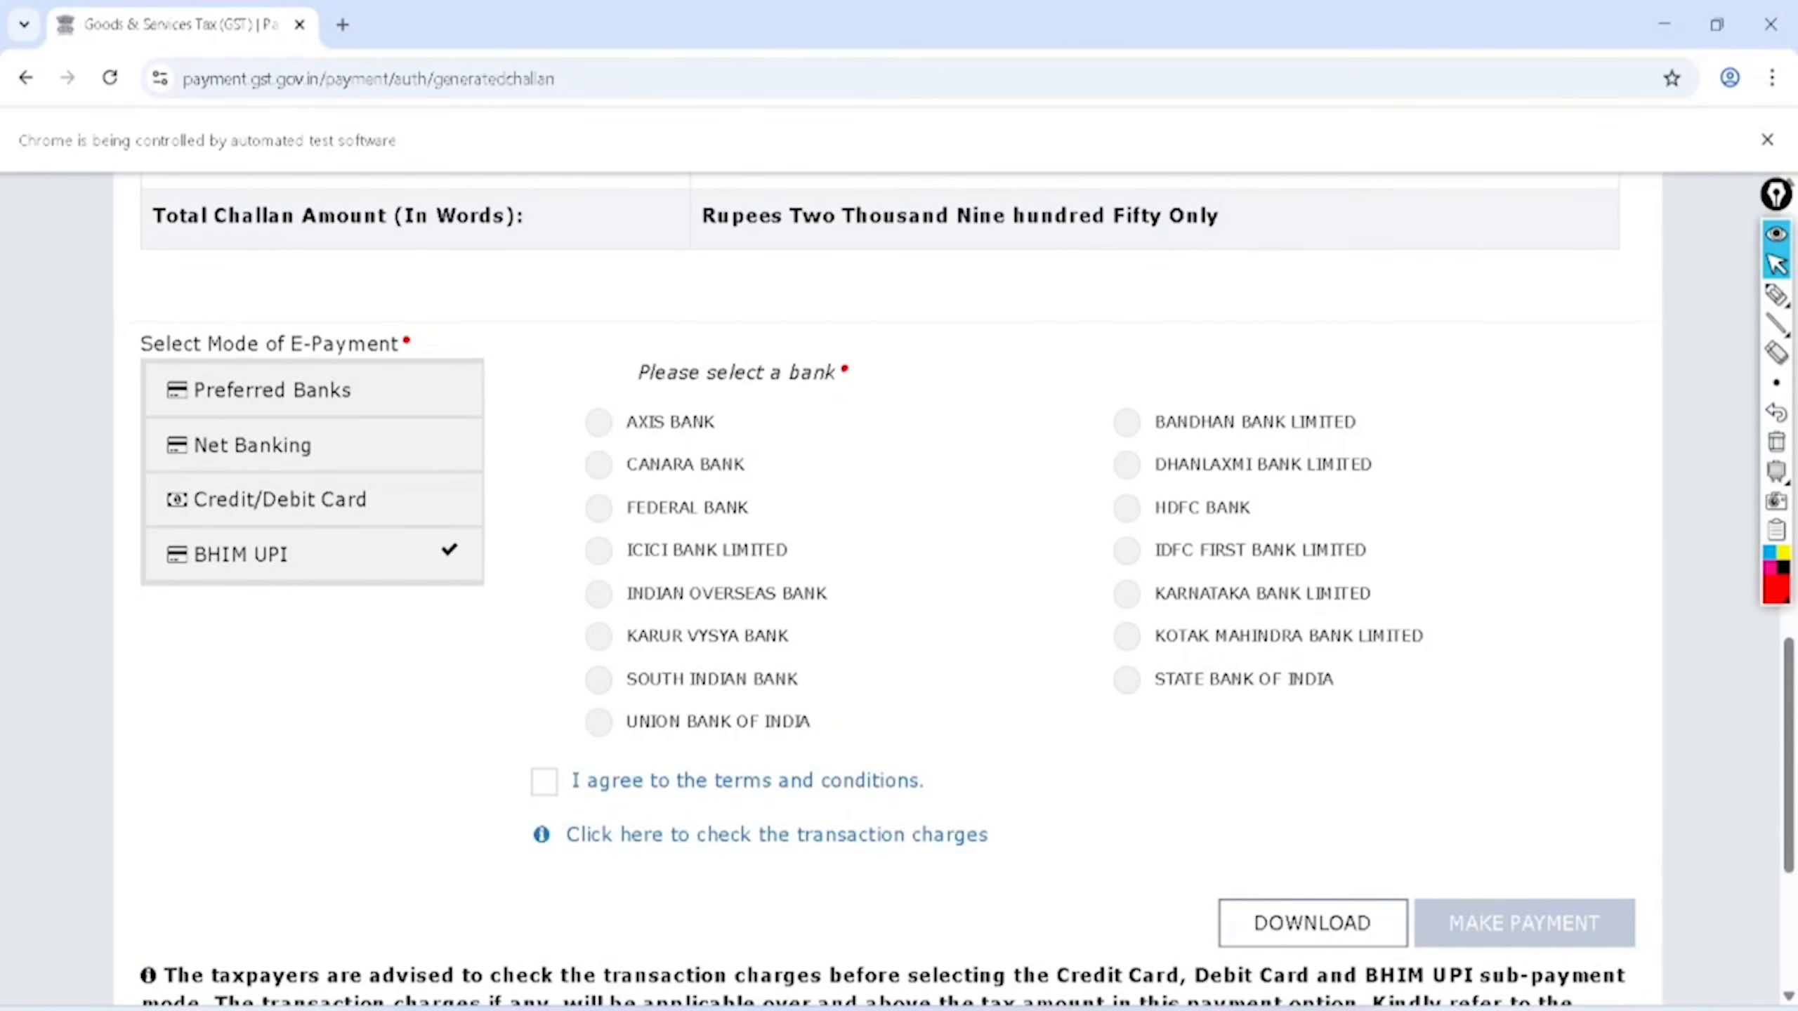
{"action": "left_click", "coordinate": [1176, 687]}
{"action": "left_click", "coordinate": [545, 782]}
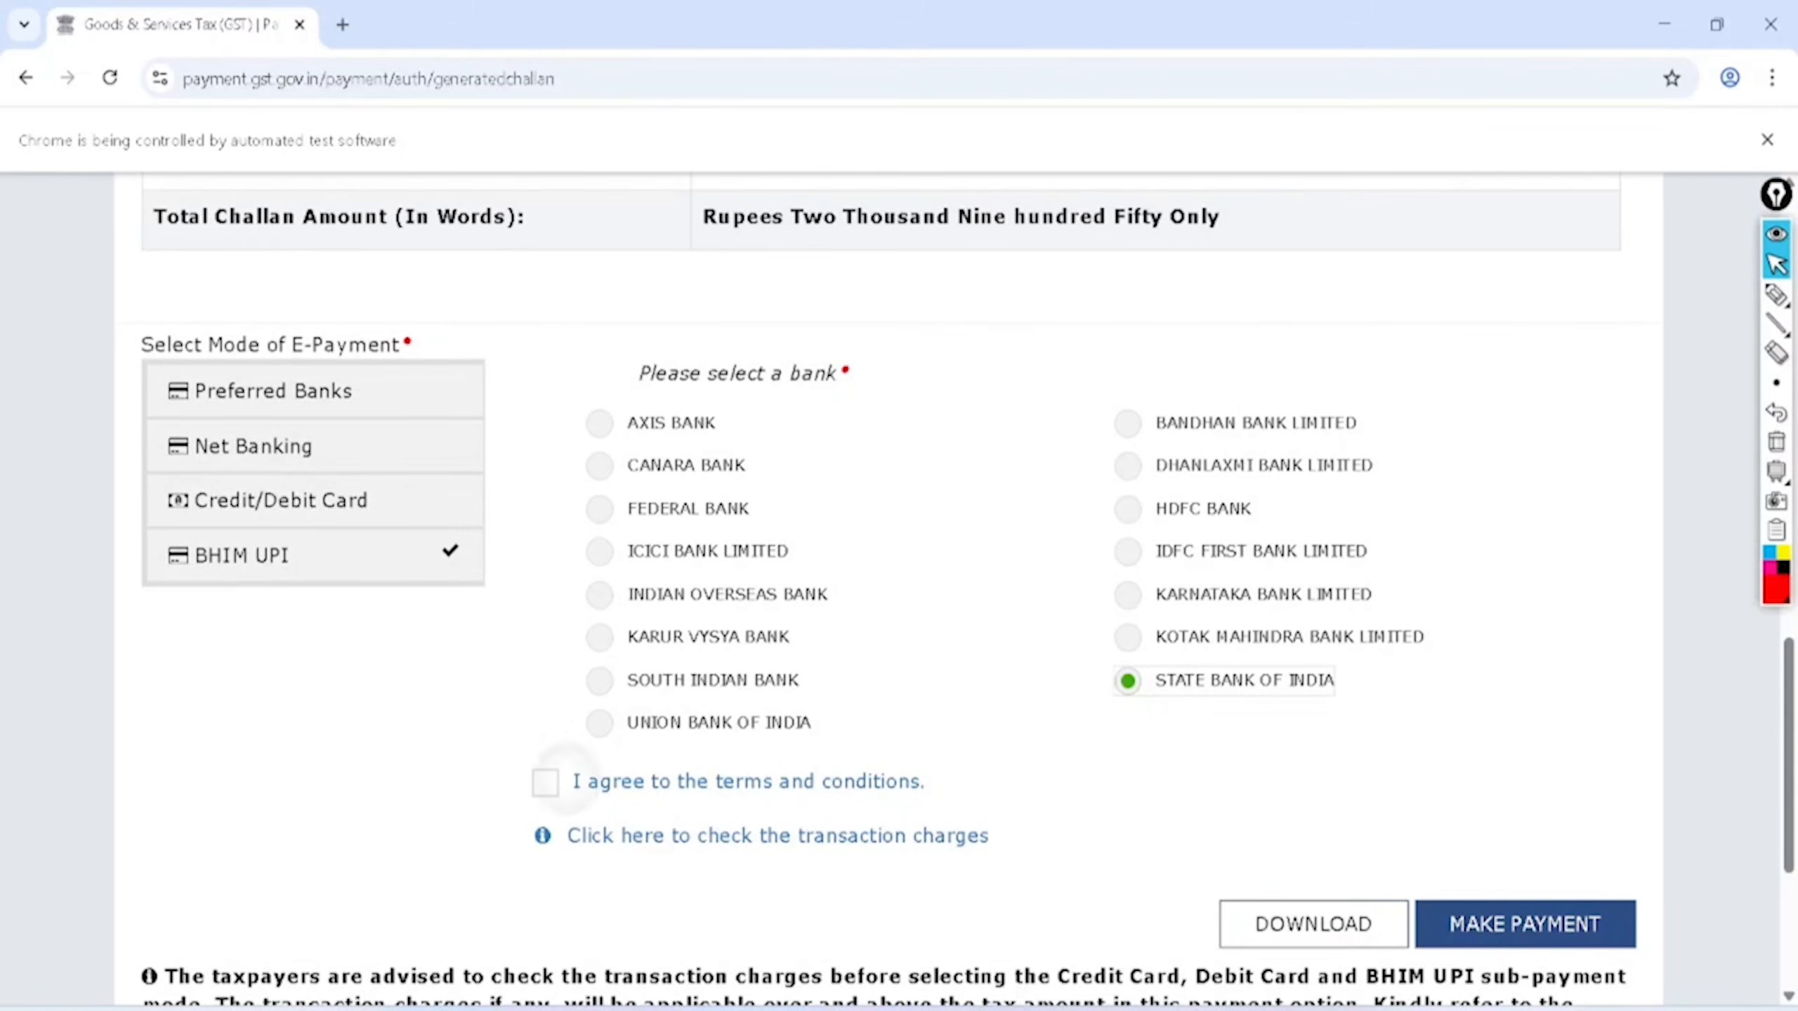
{"action": "scroll", "coordinate": [889, 588], "scroll_direction": "down", "scroll_amount": 15}
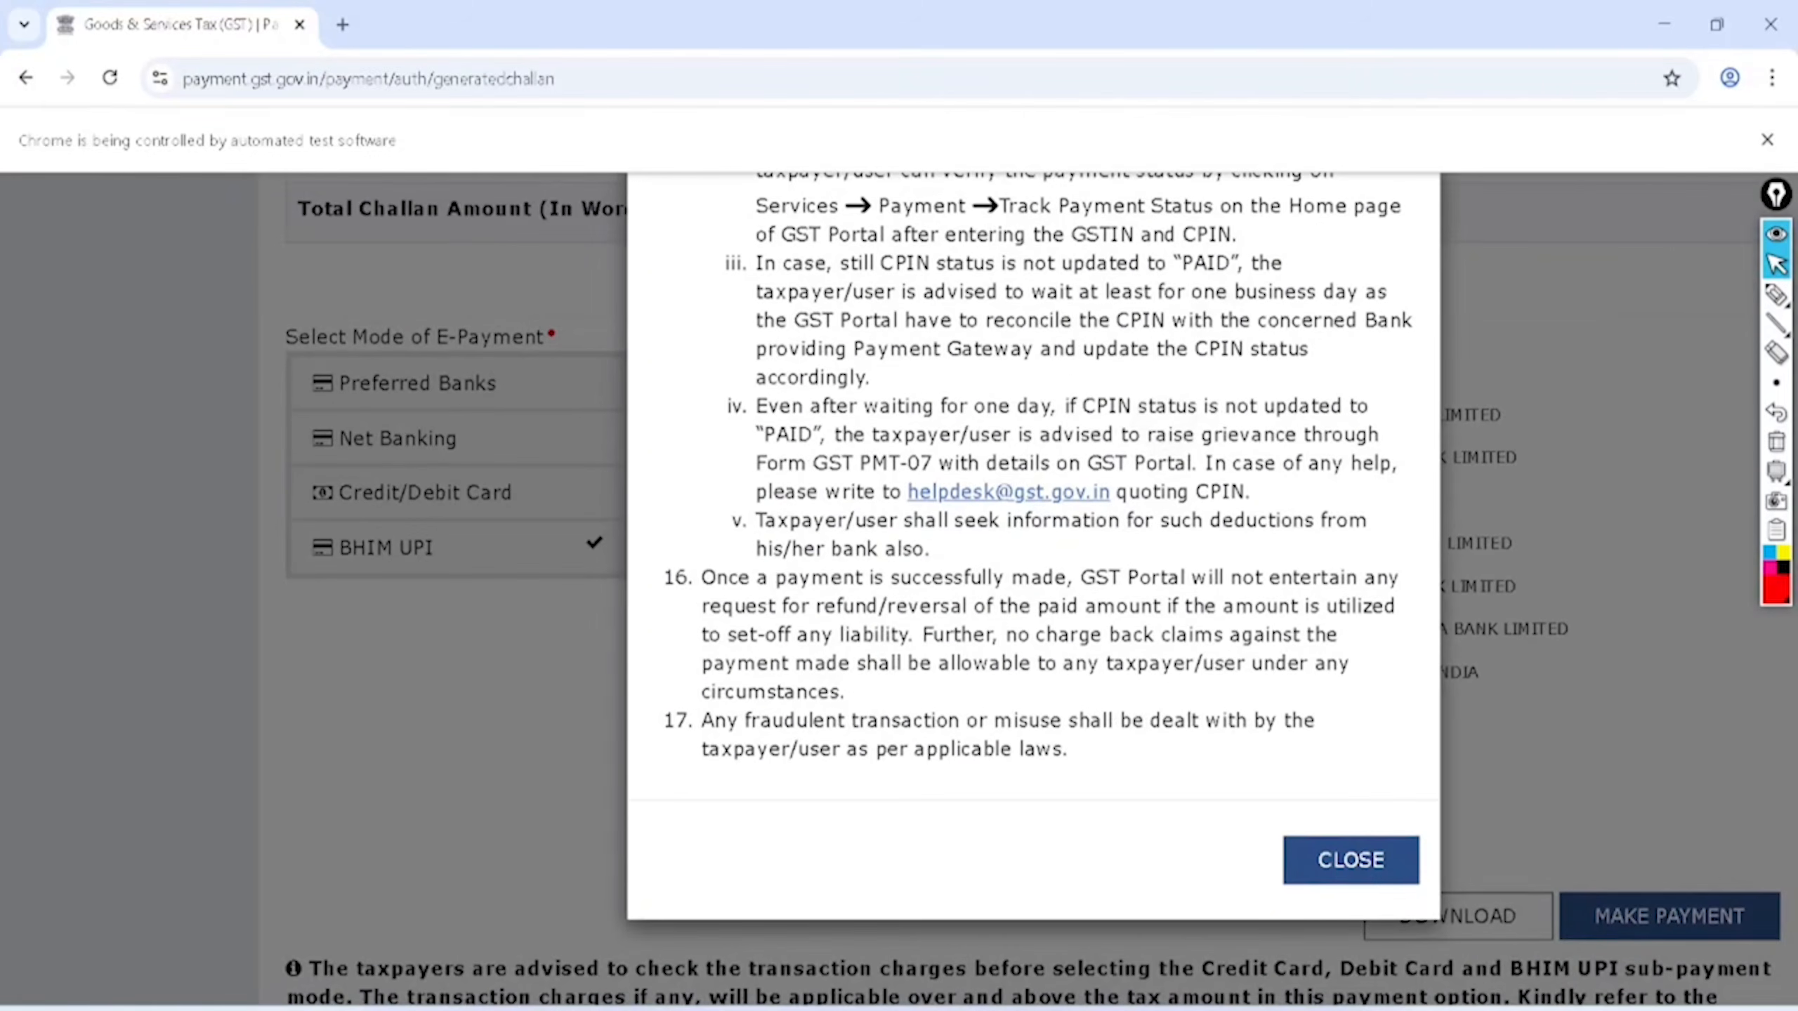
{"action": "left_click", "coordinate": [1353, 859]}
Step: Start the challan payment and confirm the payment details on the SBI ePay Lite page to get the payment QR code
{"action": "scroll", "coordinate": [898, 588], "scroll_direction": "down", "scroll_amount": 3}
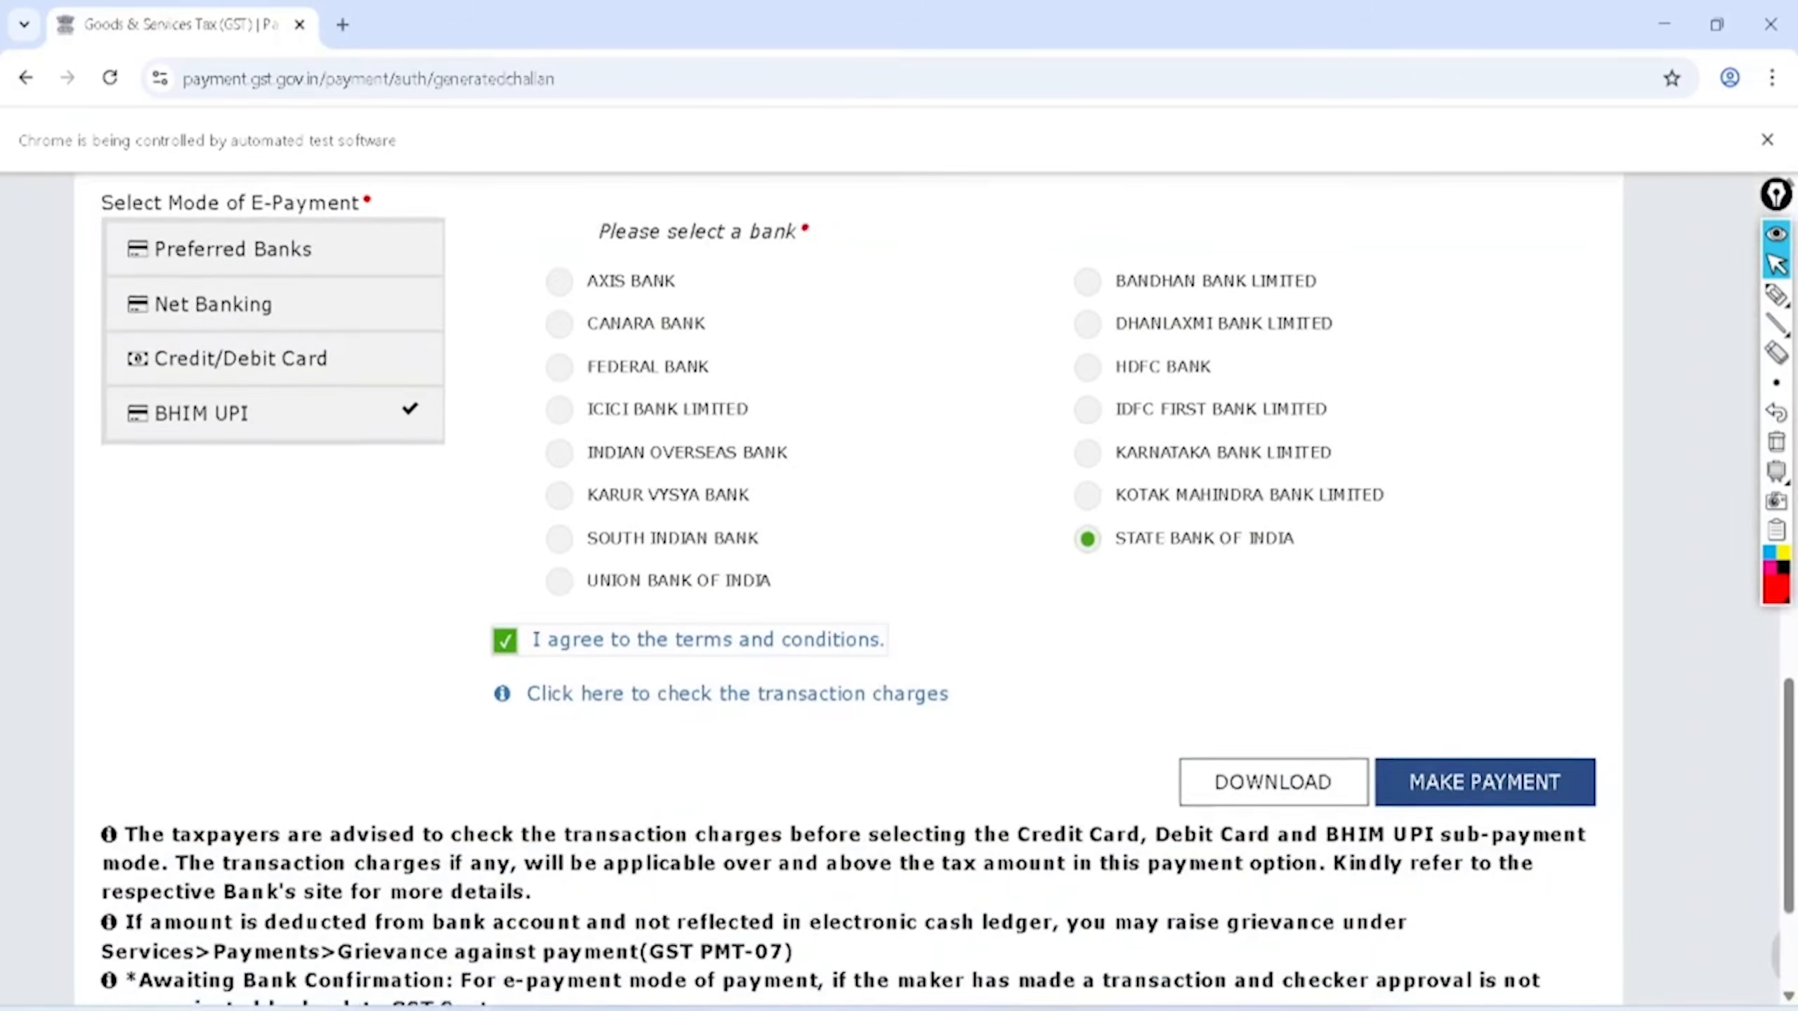
{"action": "left_click", "coordinate": [1525, 744]}
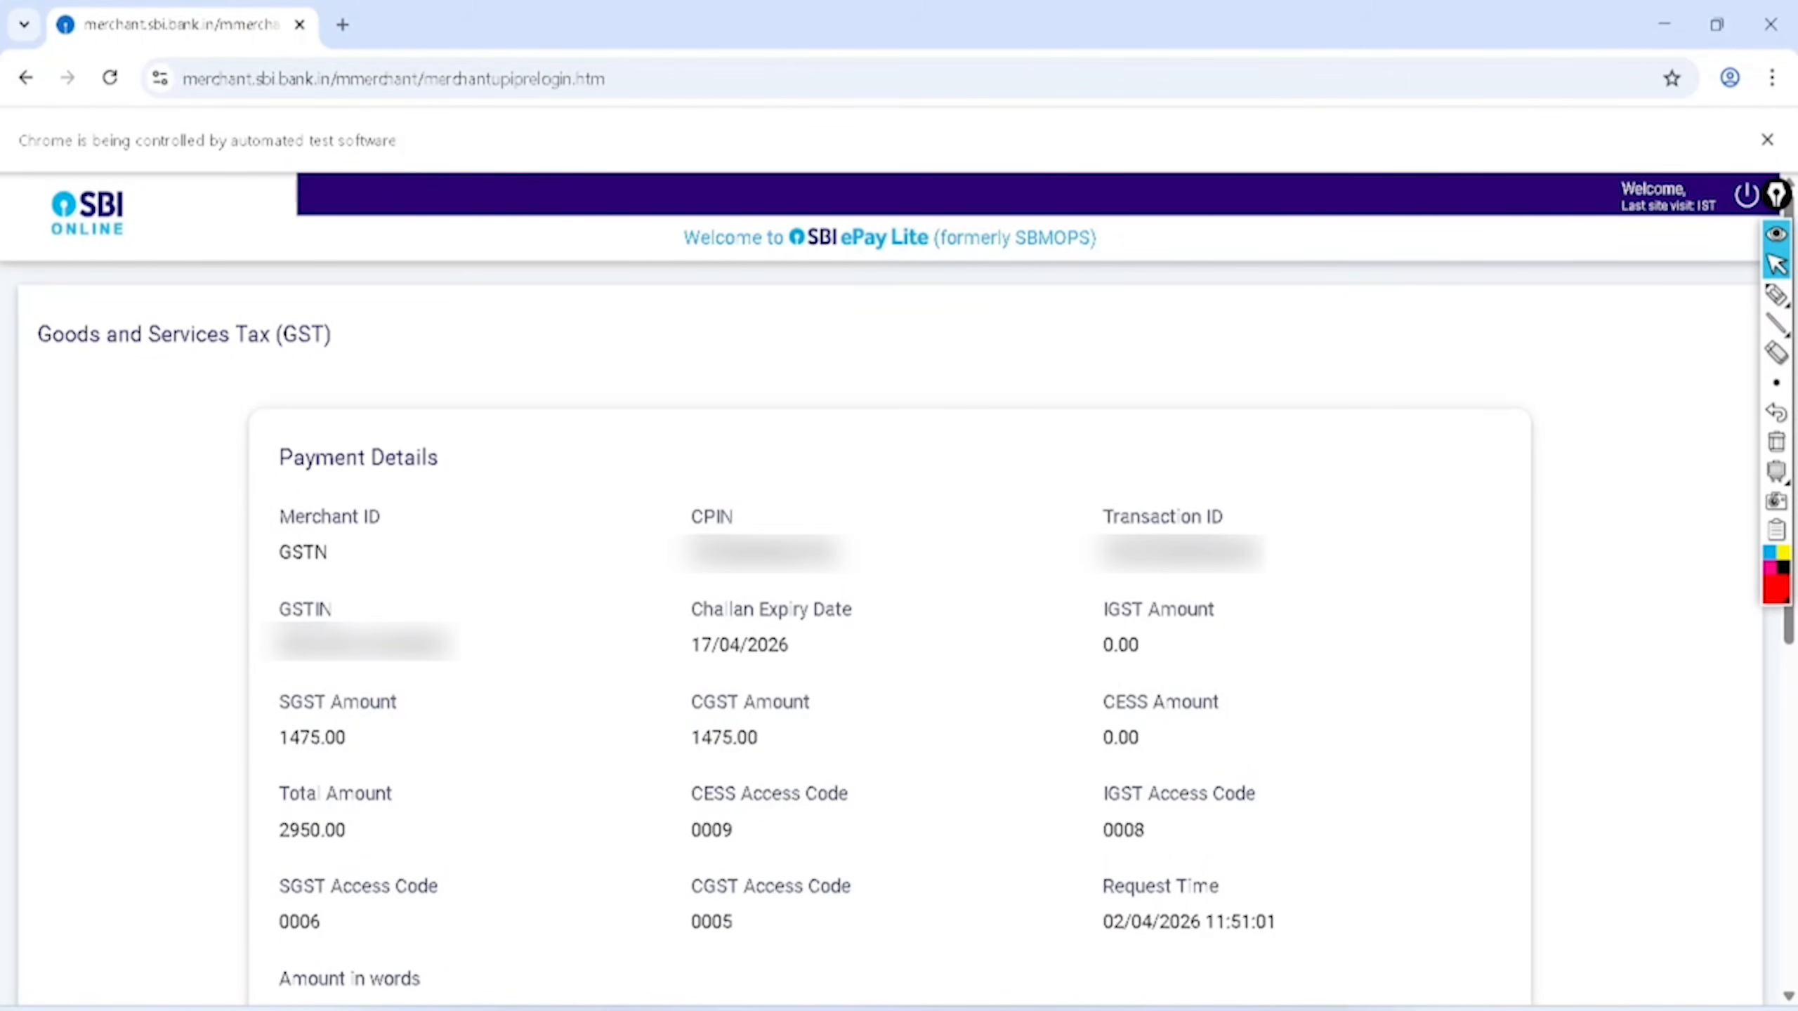
{"action": "scroll", "coordinate": [898, 630], "scroll_direction": "down", "scroll_amount": 7}
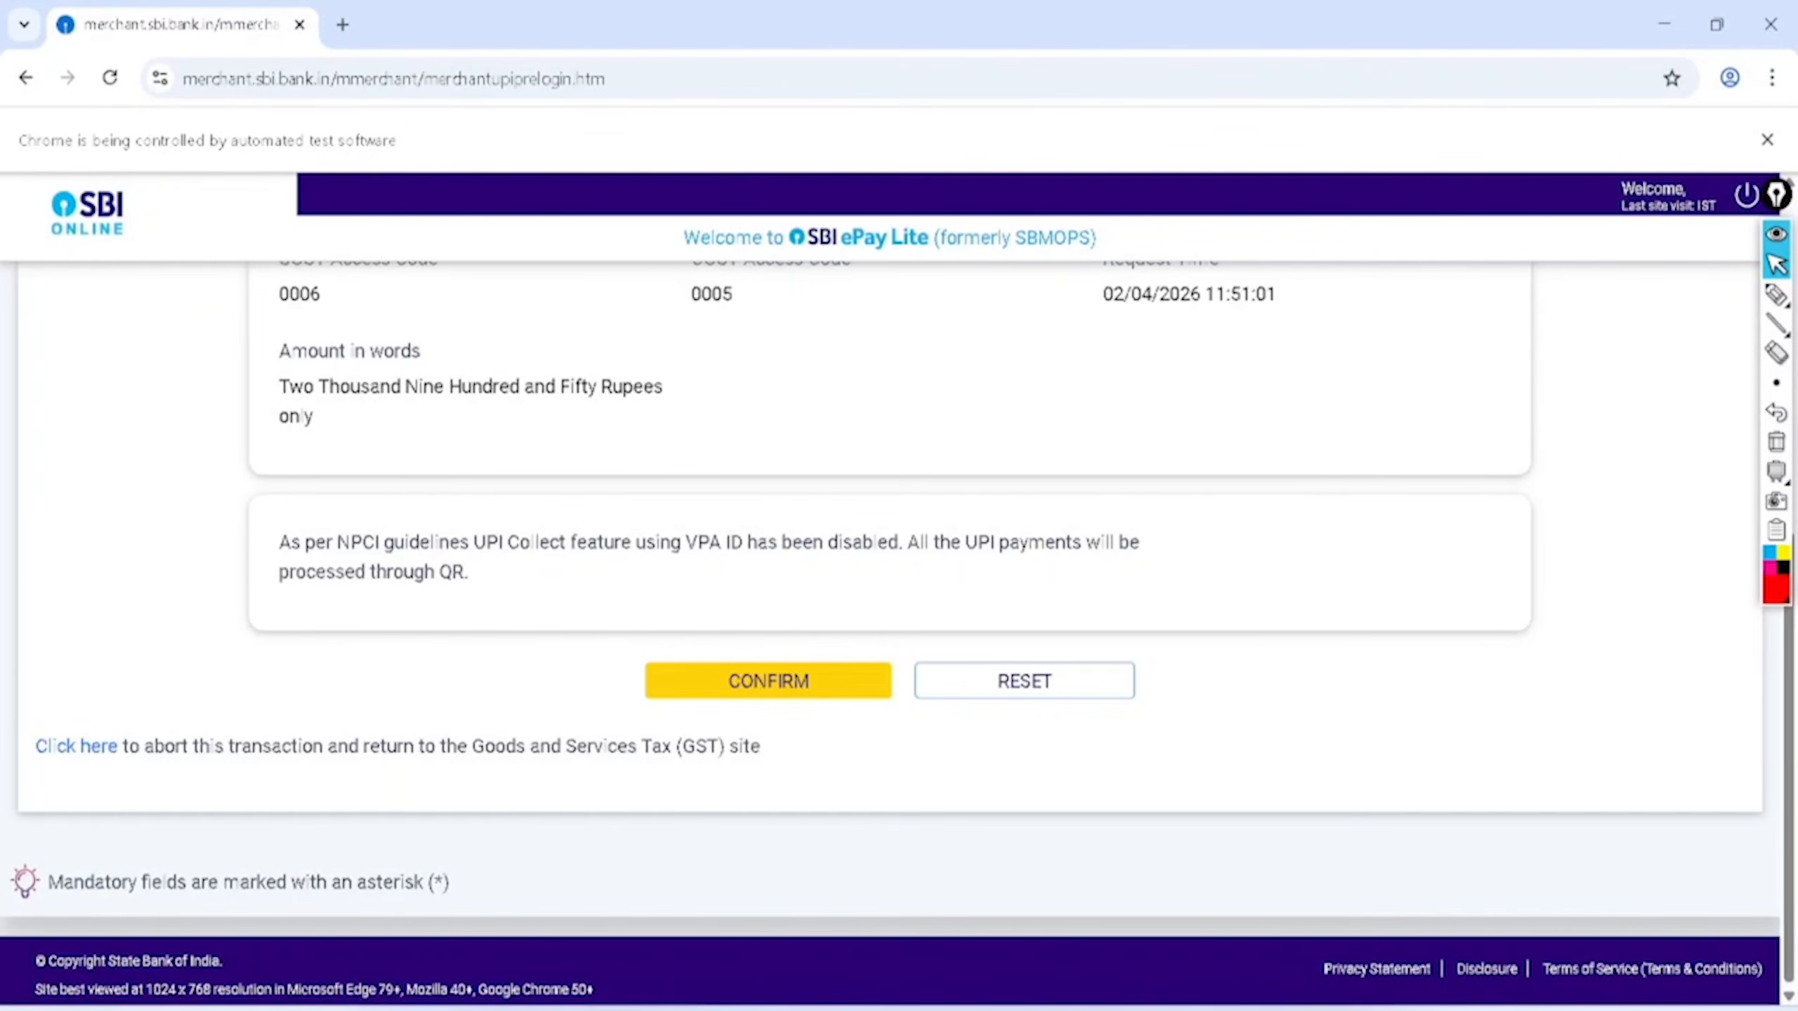
{"action": "left_click", "coordinate": [768, 680]}
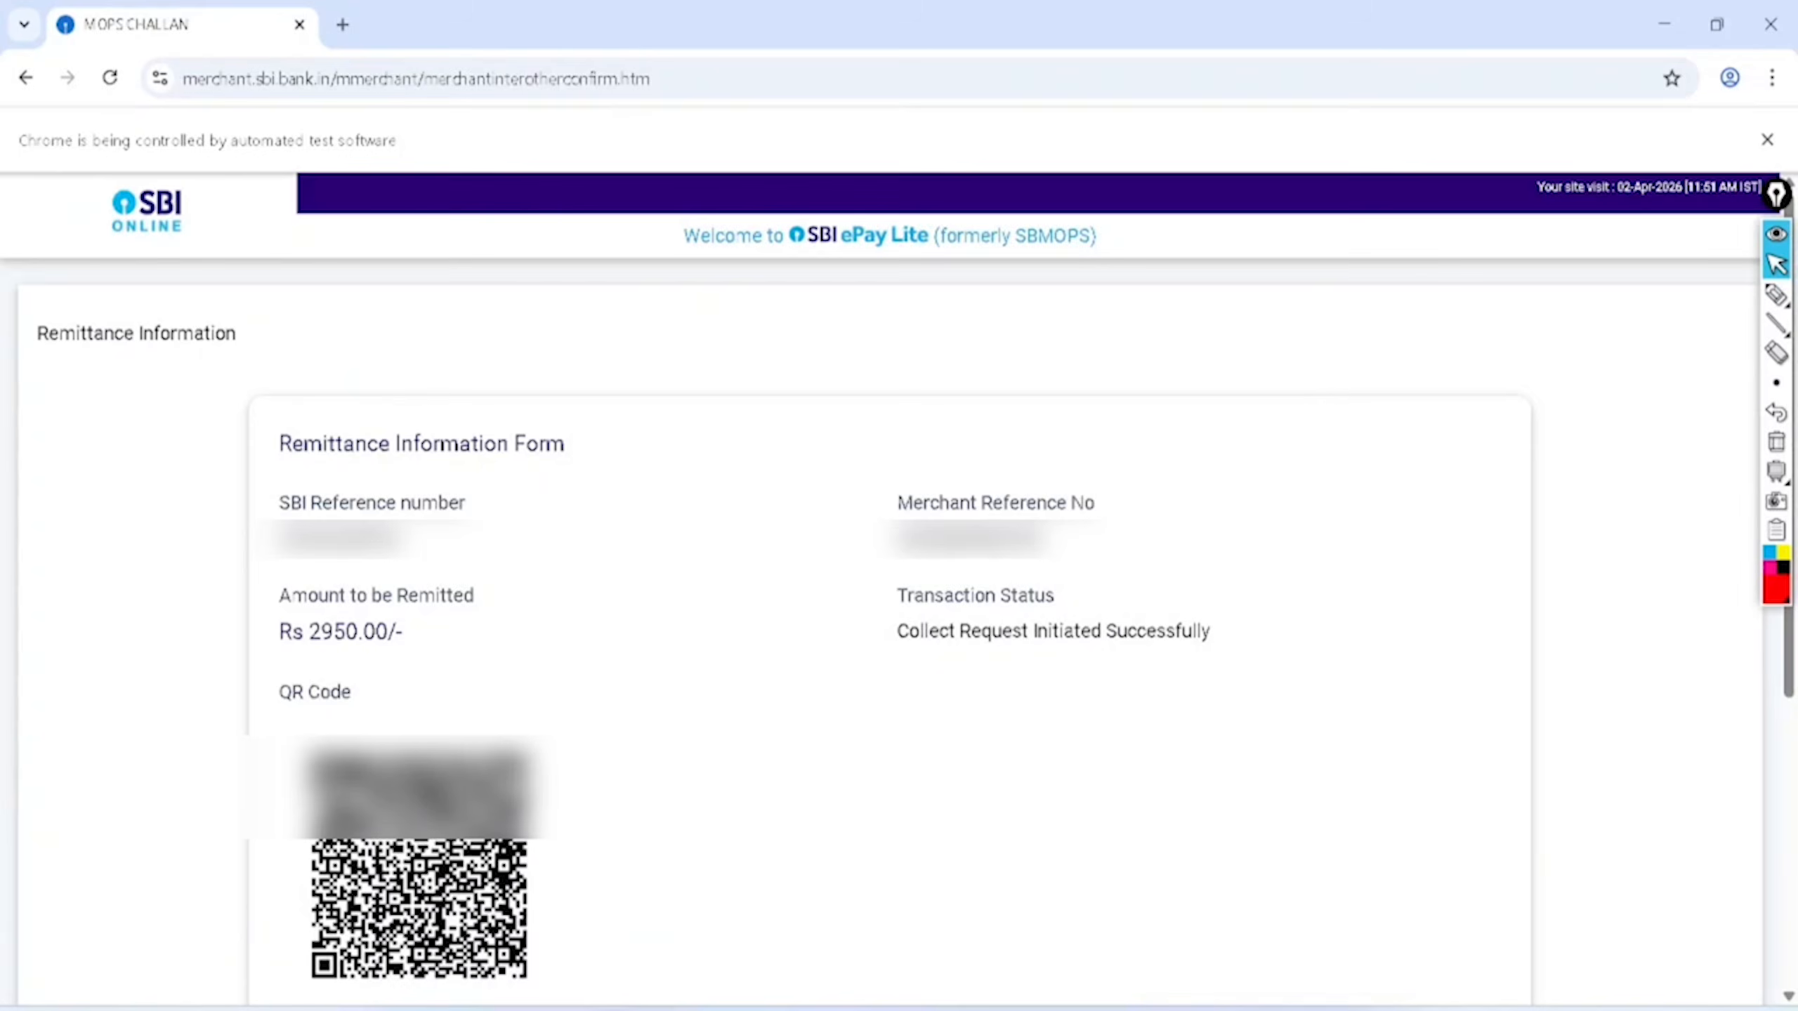
{"action": "scroll", "coordinate": [899, 630], "scroll_direction": "down", "scroll_amount": 2}
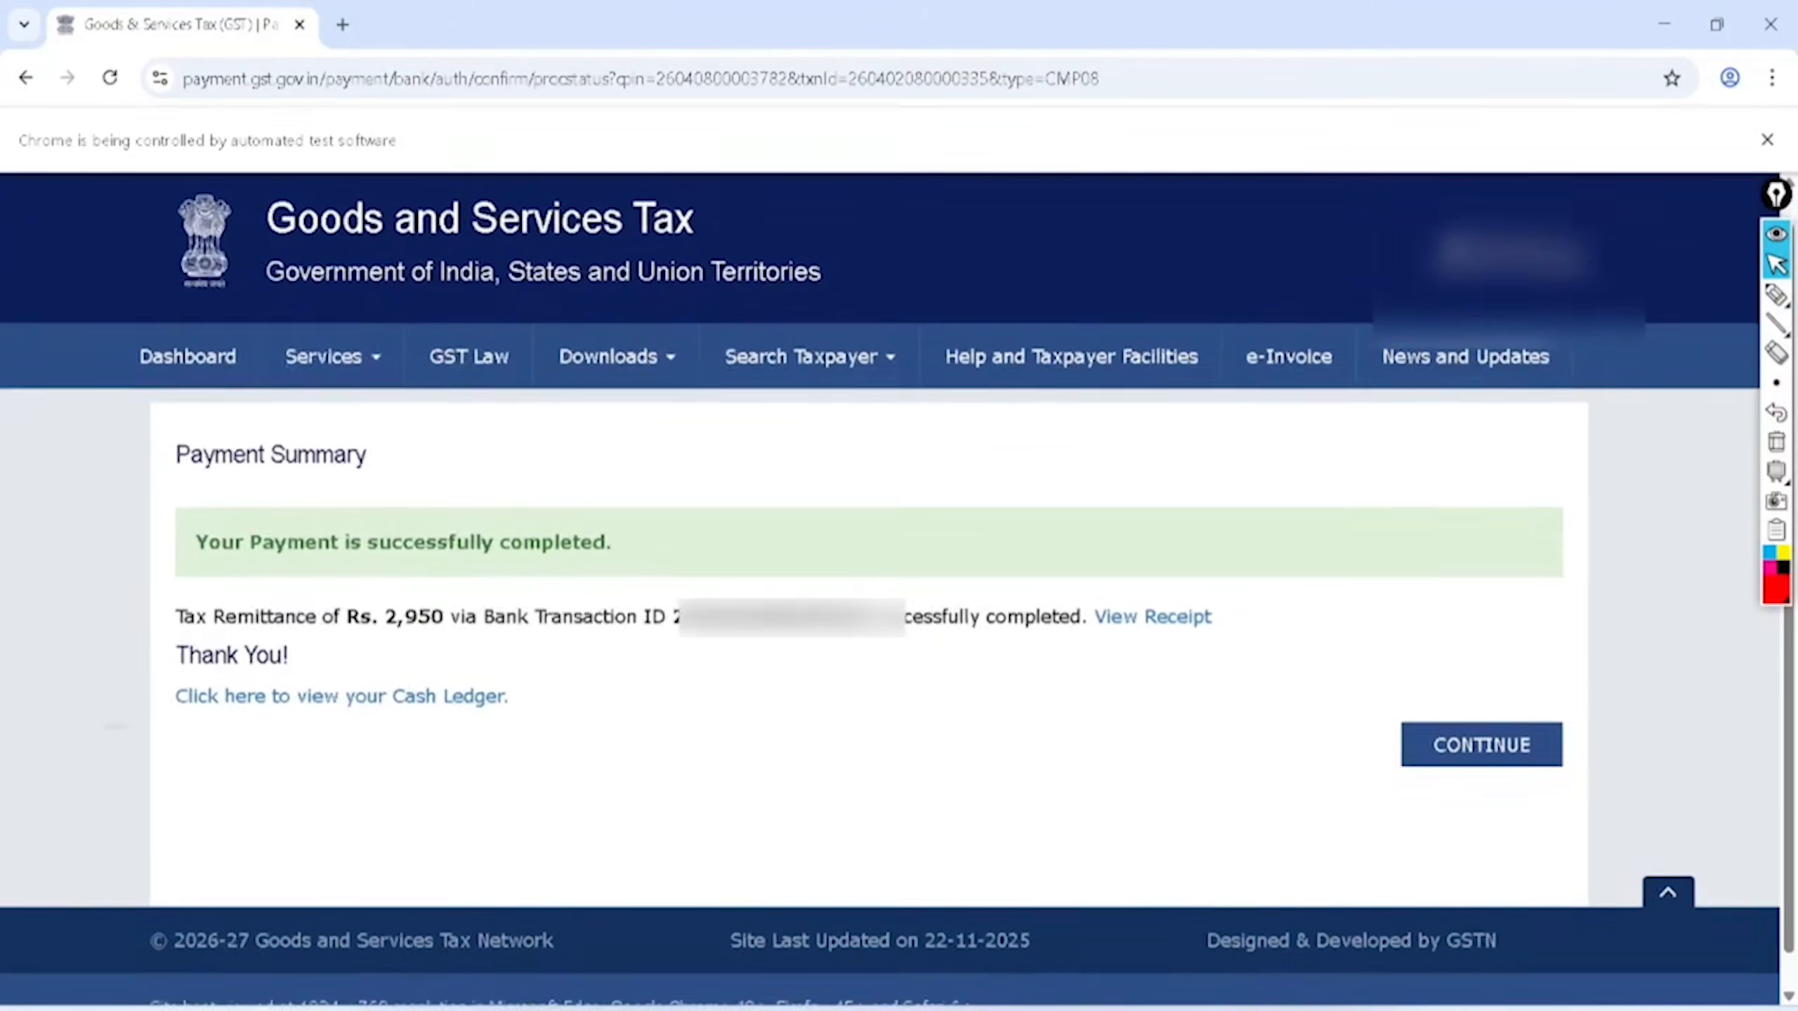
Step: Circle the payment completion message on the Payment Summary page in red
{"action": "left_click", "coordinate": [1777, 294]}
{"action": "mouse_move", "coordinate": [490, 464]}
{"action": "left_mouse_down"}
{"action": "mouse_move", "coordinate": [430, 465]}
{"action": "mouse_move", "coordinate": [170, 573]}
{"action": "mouse_move", "coordinate": [623, 452]}
{"action": "mouse_move", "coordinate": [432, 464]}
{"action": "left_mouse_up"}
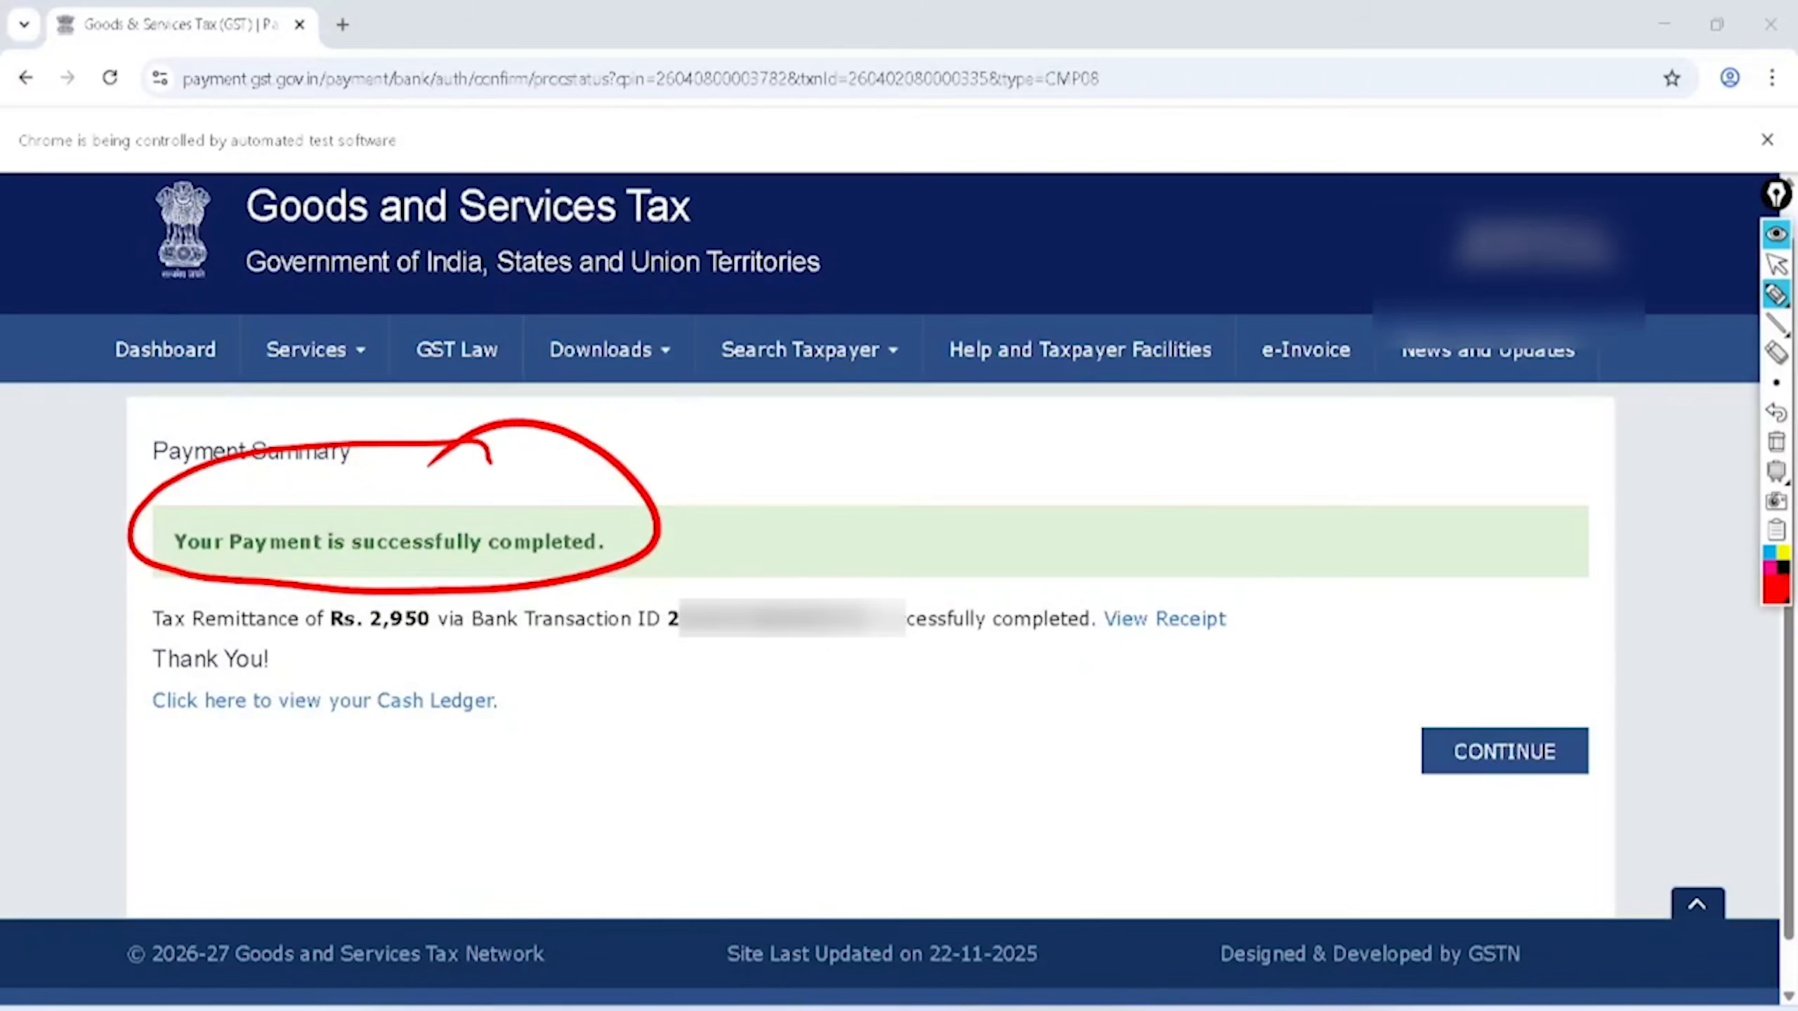
Step: Circle the View Receipt and Cash Ledger links in red and continue to the Payment of Tax page
{"action": "mouse_move", "coordinate": [1277, 561]}
{"action": "left_mouse_down"}
{"action": "mouse_move", "coordinate": [1086, 594]}
{"action": "mouse_move", "coordinate": [1318, 577]}
{"action": "mouse_move", "coordinate": [1219, 528]}
{"action": "left_mouse_up"}
{"action": "mouse_move", "coordinate": [151, 745]}
{"action": "left_mouse_down"}
{"action": "mouse_move", "coordinate": [308, 796]}
{"action": "mouse_move", "coordinate": [140, 714]}
{"action": "mouse_move", "coordinate": [139, 773]}
{"action": "left_mouse_up"}
{"action": "left_click", "coordinate": [1776, 264]}
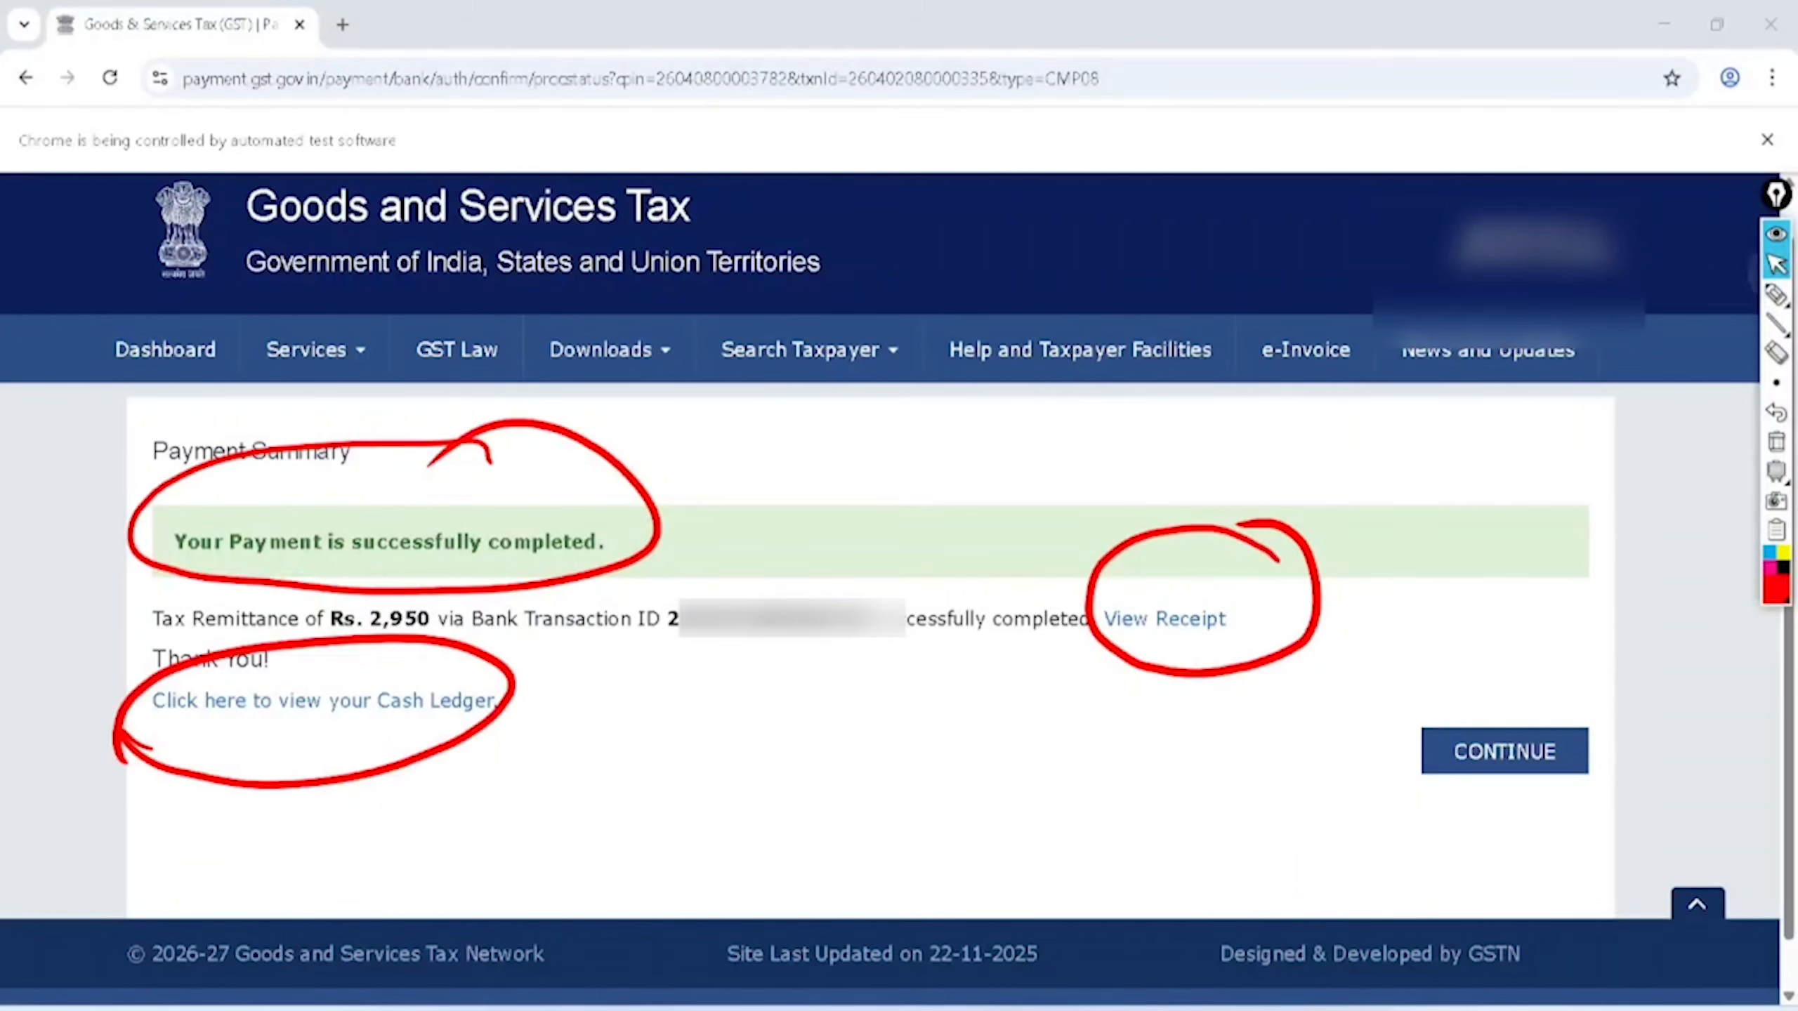
{"action": "left_click", "coordinate": [1504, 751]}
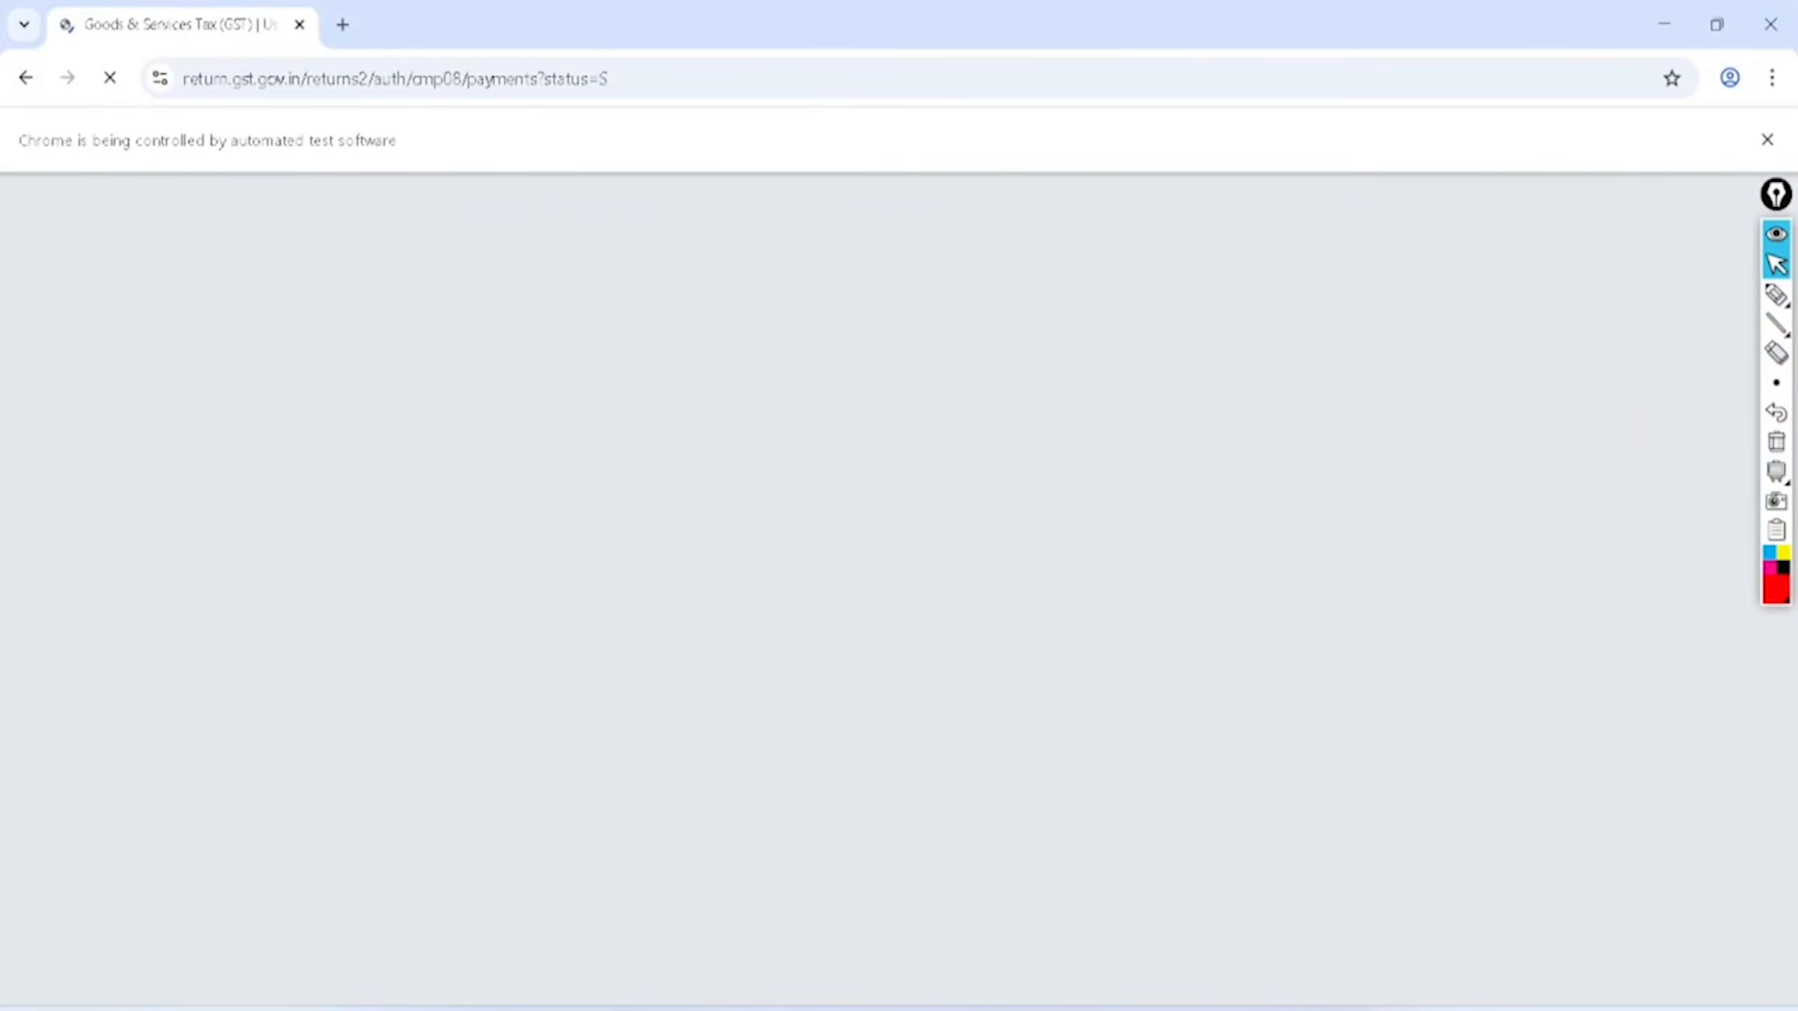
Step: Circle the Central tax amounts in the Cash Ledger Balance table in red and clear the markings
{"action": "scroll", "coordinate": [890, 588], "scroll_direction": "down", "scroll_amount": 2}
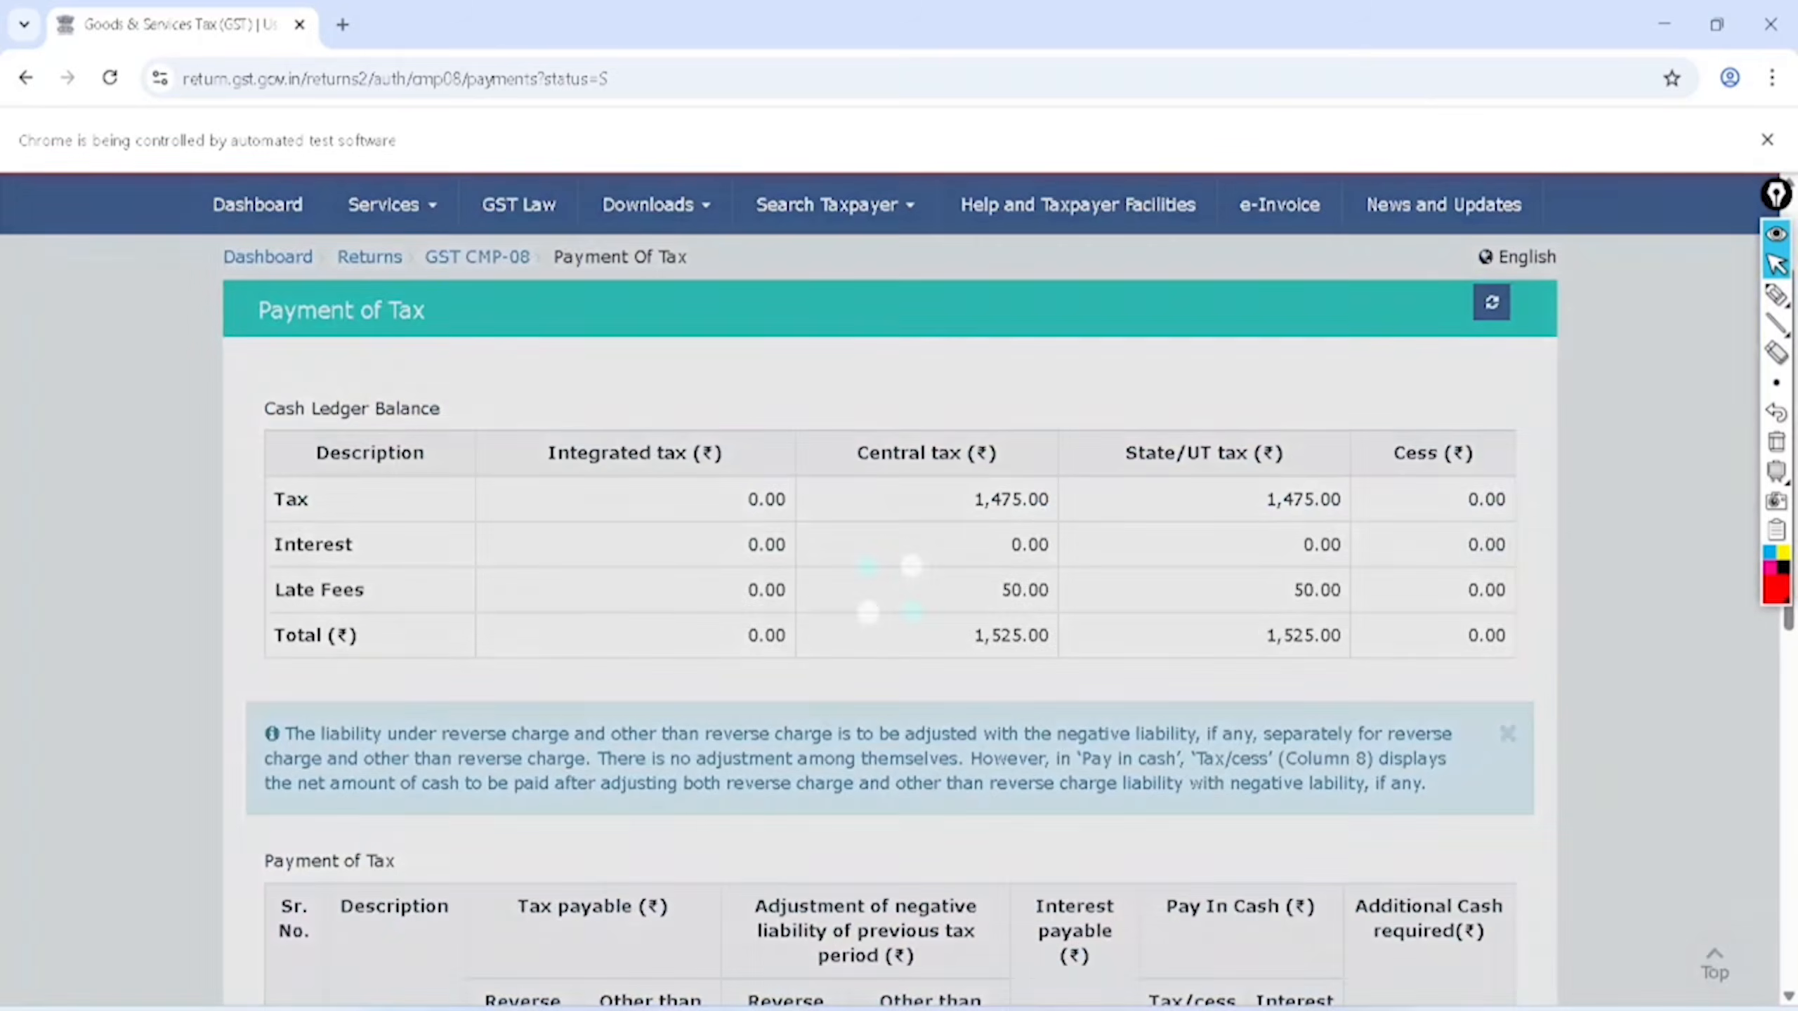
{"action": "scroll", "coordinate": [1331, 885], "scroll_direction": "up", "scroll_amount": 1}
{"action": "left_click", "coordinate": [1777, 294]}
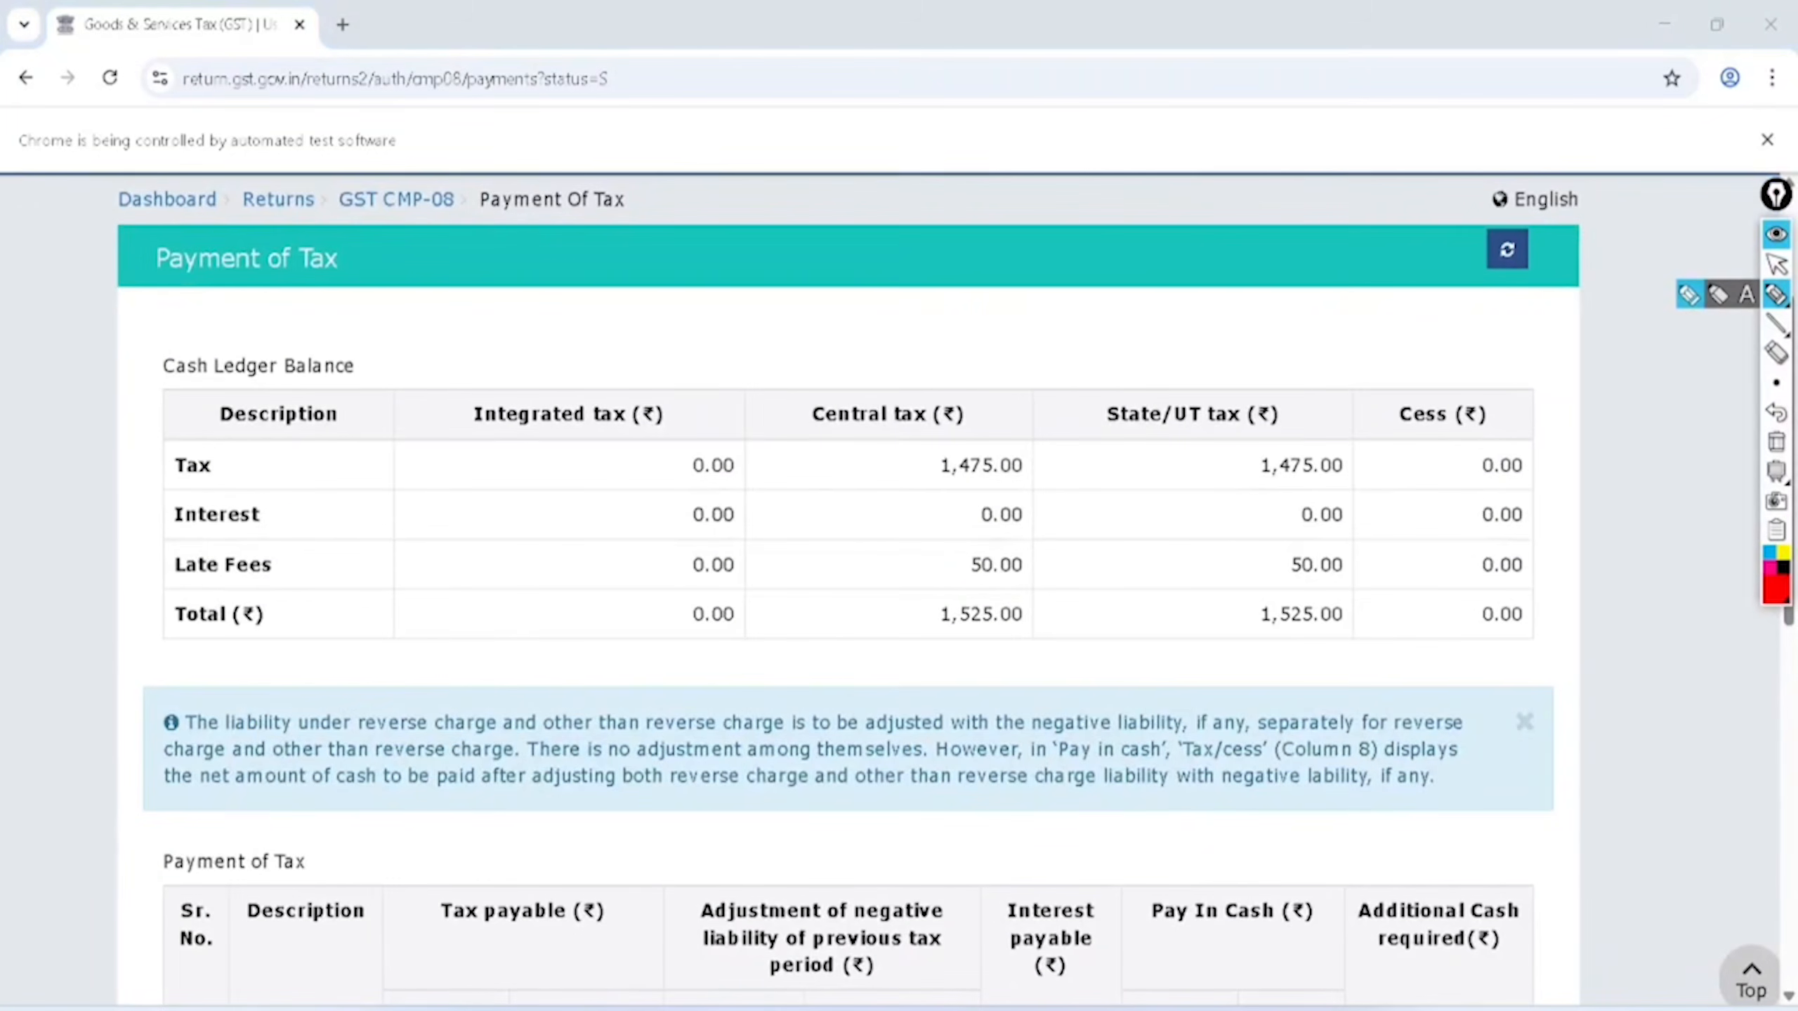
{"action": "mouse_move", "coordinate": [1015, 396]}
{"action": "left_mouse_down"}
{"action": "mouse_move", "coordinate": [945, 405]}
{"action": "mouse_move", "coordinate": [971, 418]}
{"action": "left_mouse_up"}
{"action": "mouse_move", "coordinate": [1022, 538]}
{"action": "left_mouse_down"}
{"action": "mouse_move", "coordinate": [935, 590]}
{"action": "mouse_move", "coordinate": [983, 546]}
{"action": "left_mouse_up"}
{"action": "left_click", "coordinate": [1777, 264]}
{"action": "left_click", "coordinate": [1777, 441]}
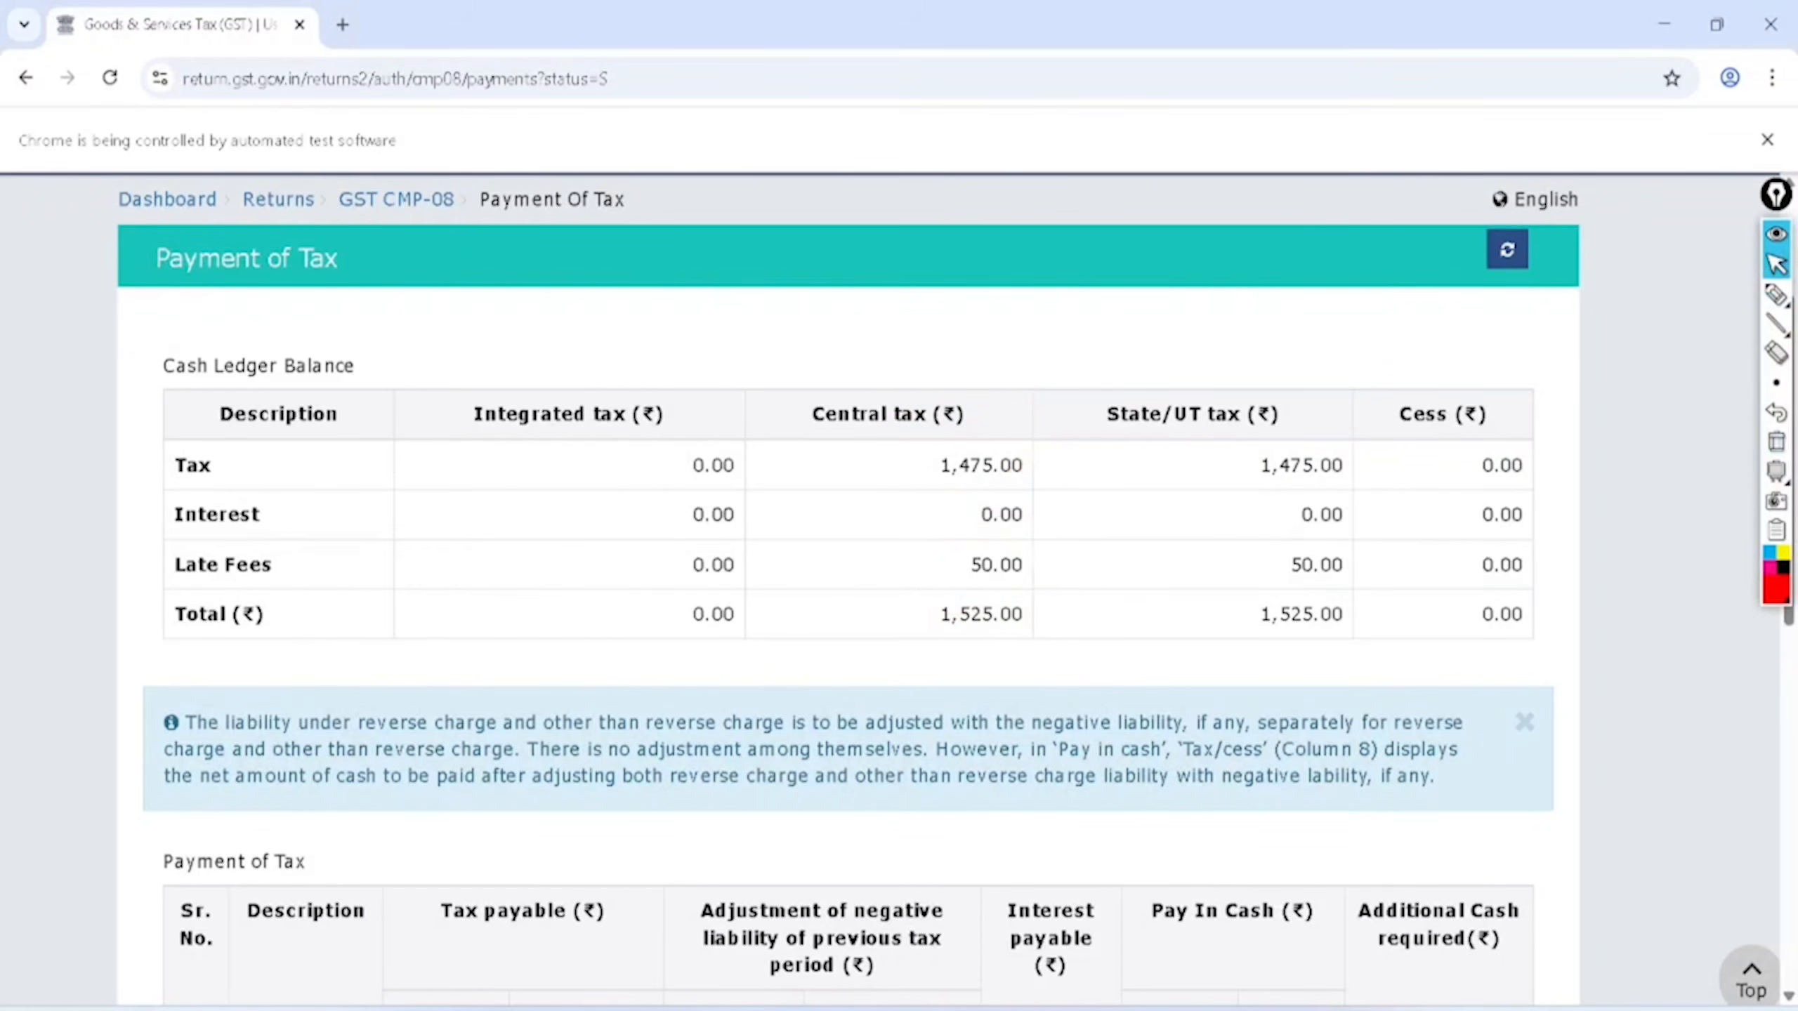
Step: Accept the declaration below the Payment of Tax table, circle it and the Authorised Signatory field in red, and clear the markings
{"action": "scroll", "coordinate": [899, 567], "scroll_direction": "down", "scroll_amount": 7}
{"action": "scroll", "coordinate": [899, 566], "scroll_direction": "down", "scroll_amount": 2}
{"action": "left_click", "coordinate": [162, 595]}
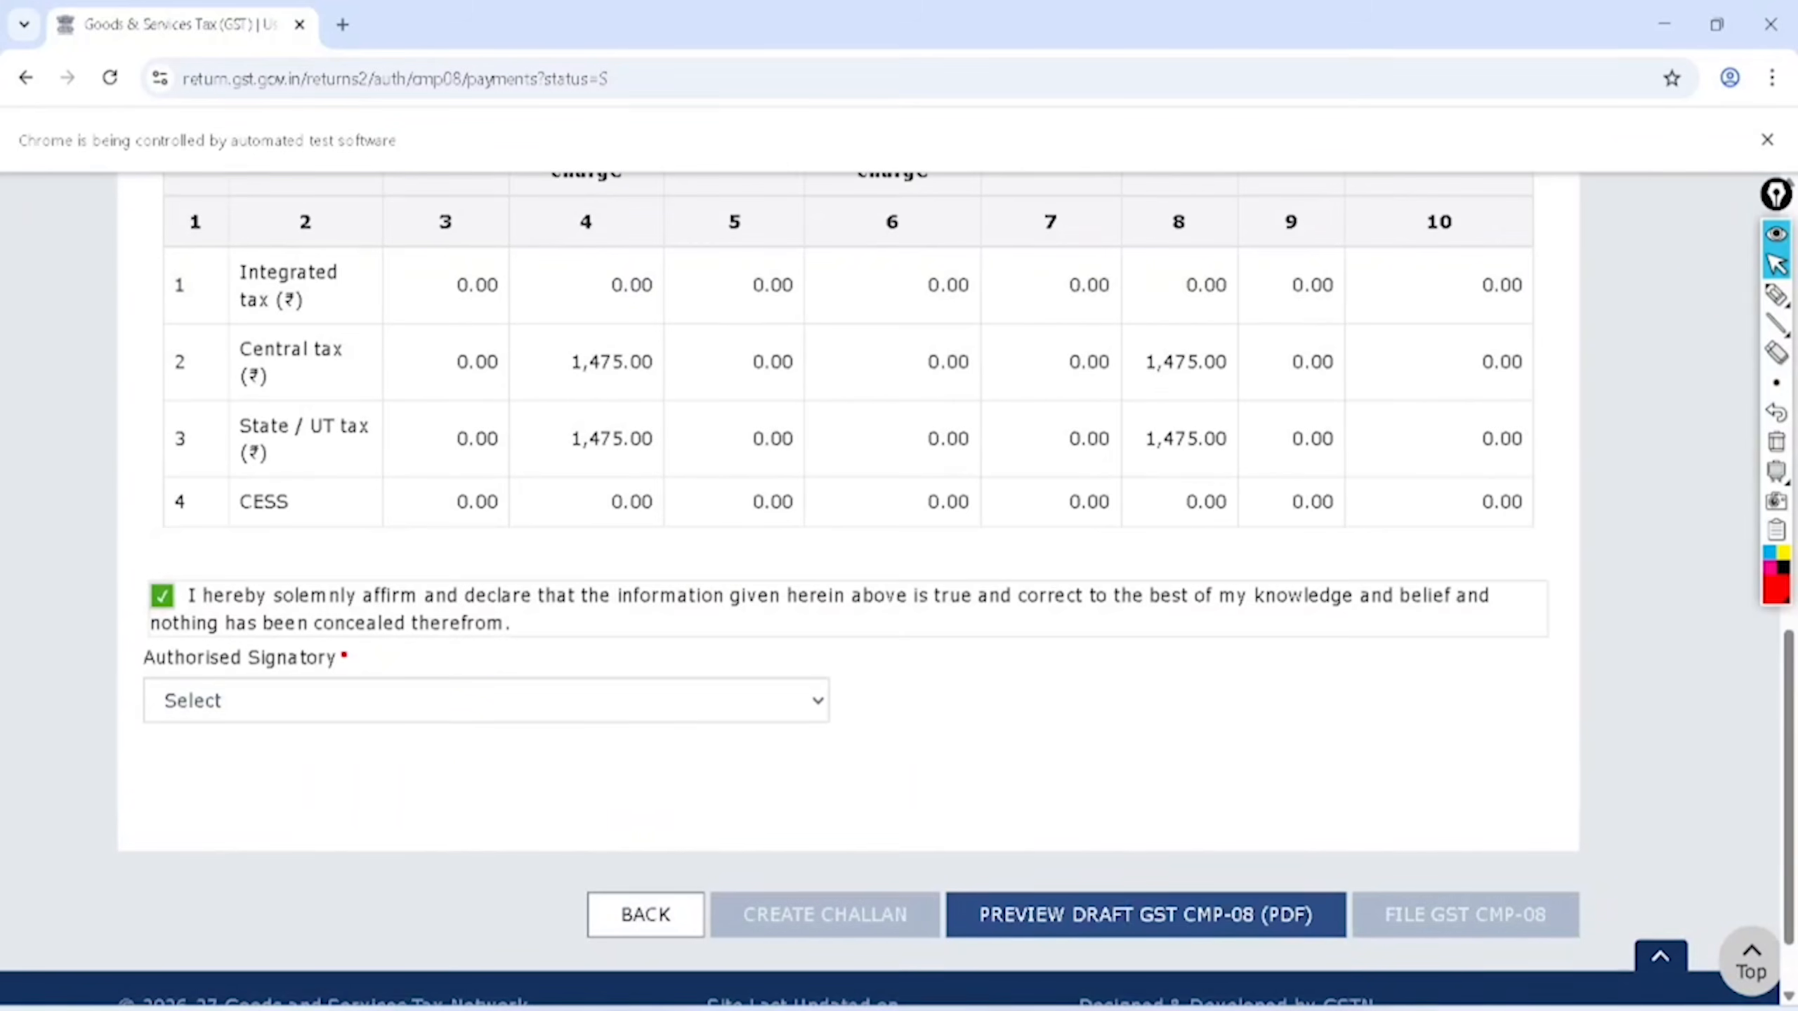
{"action": "left_click", "coordinate": [1777, 294]}
{"action": "mouse_move", "coordinate": [170, 520]}
{"action": "left_mouse_down"}
{"action": "mouse_move", "coordinate": [104, 594]}
{"action": "mouse_move", "coordinate": [164, 542]}
{"action": "left_mouse_up"}
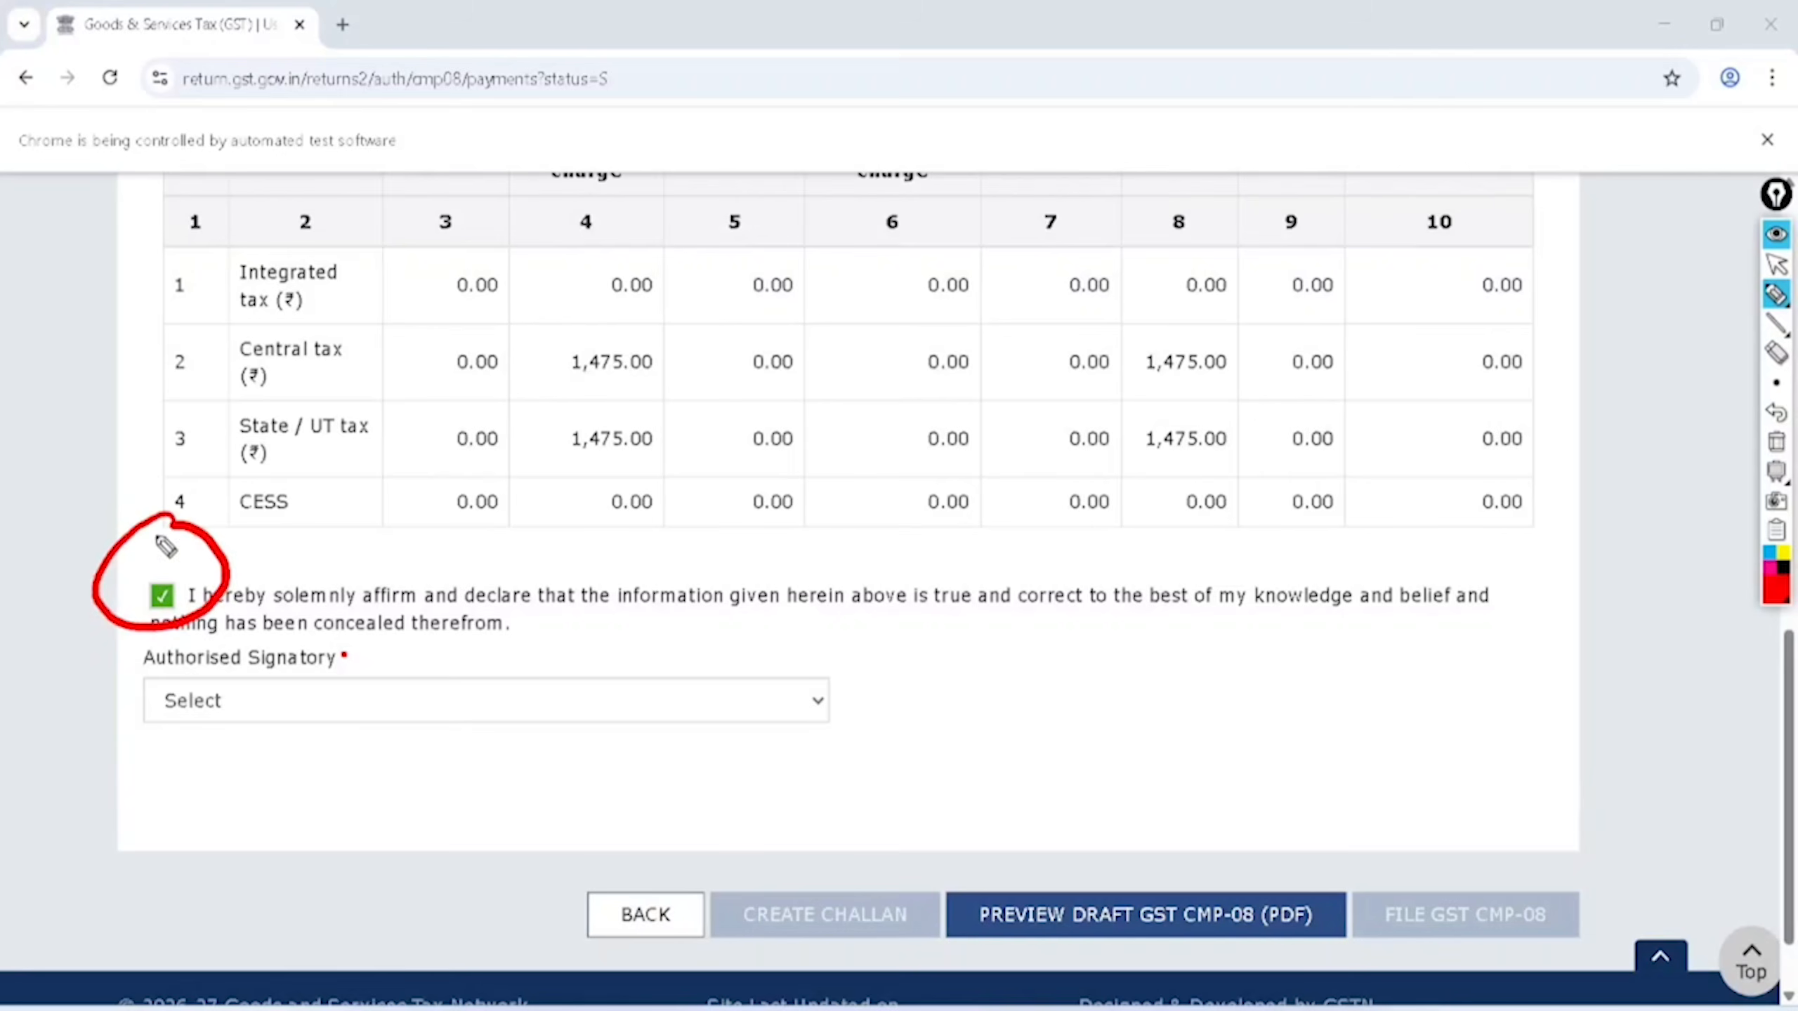
{"action": "left_click_drag", "start_coordinate": [348, 626], "coordinate": [248, 764]}
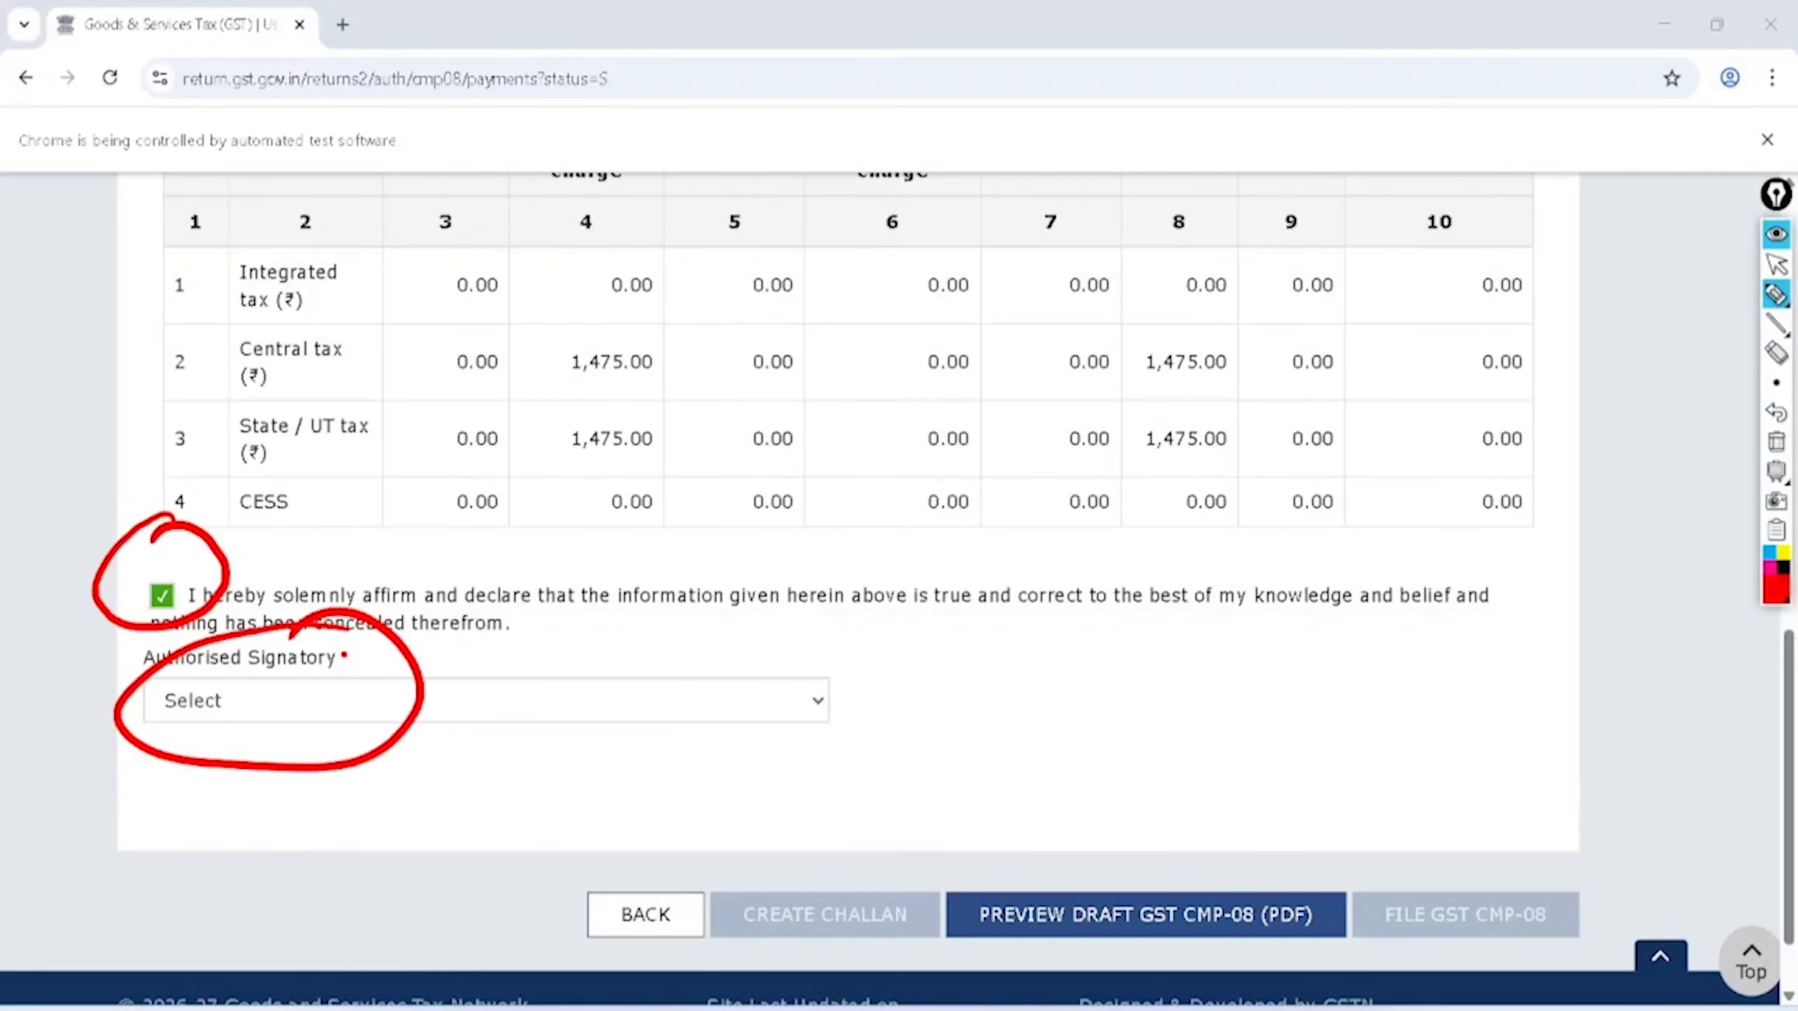
{"action": "left_click", "coordinate": [1776, 264]}
{"action": "left_click", "coordinate": [1776, 441]}
Step: Select the authorised signatory and file GST CMP-08, agreeing to the deduction from the Electronic Cash Ledger
{"action": "left_click", "coordinate": [485, 700]}
{"action": "left_click", "coordinate": [425, 770]}
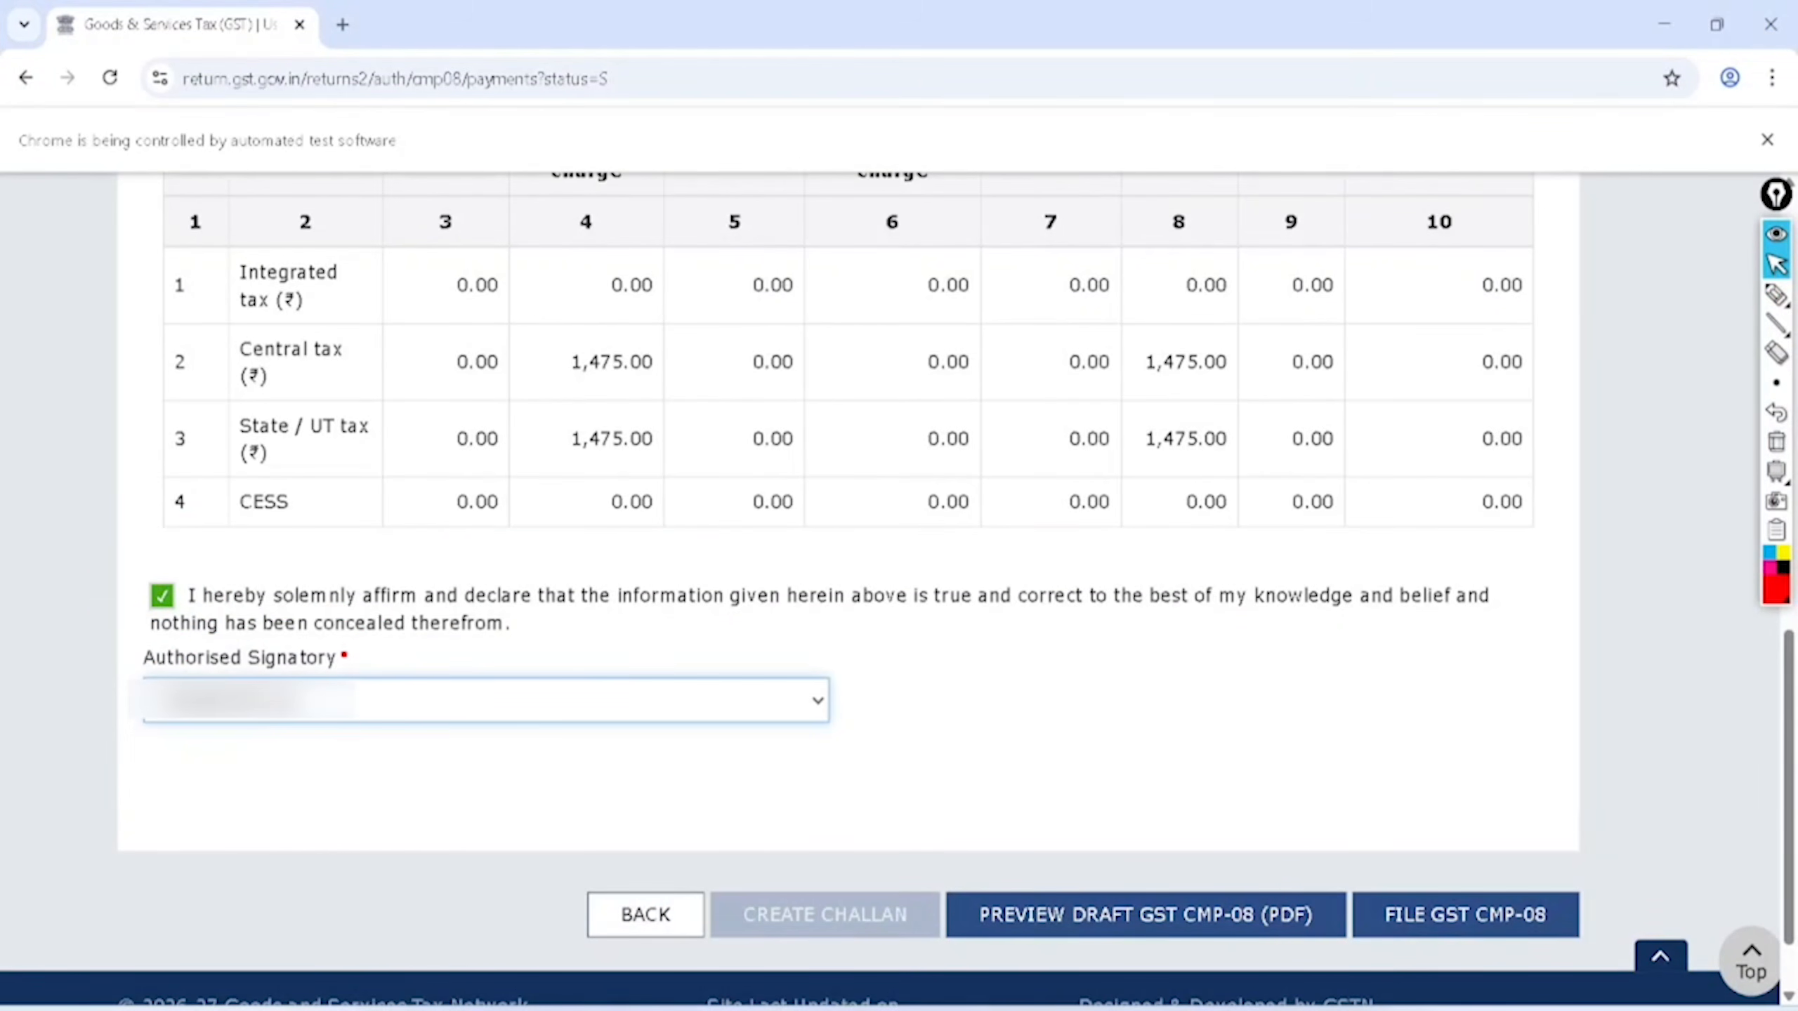
{"action": "left_click", "coordinate": [1465, 914]}
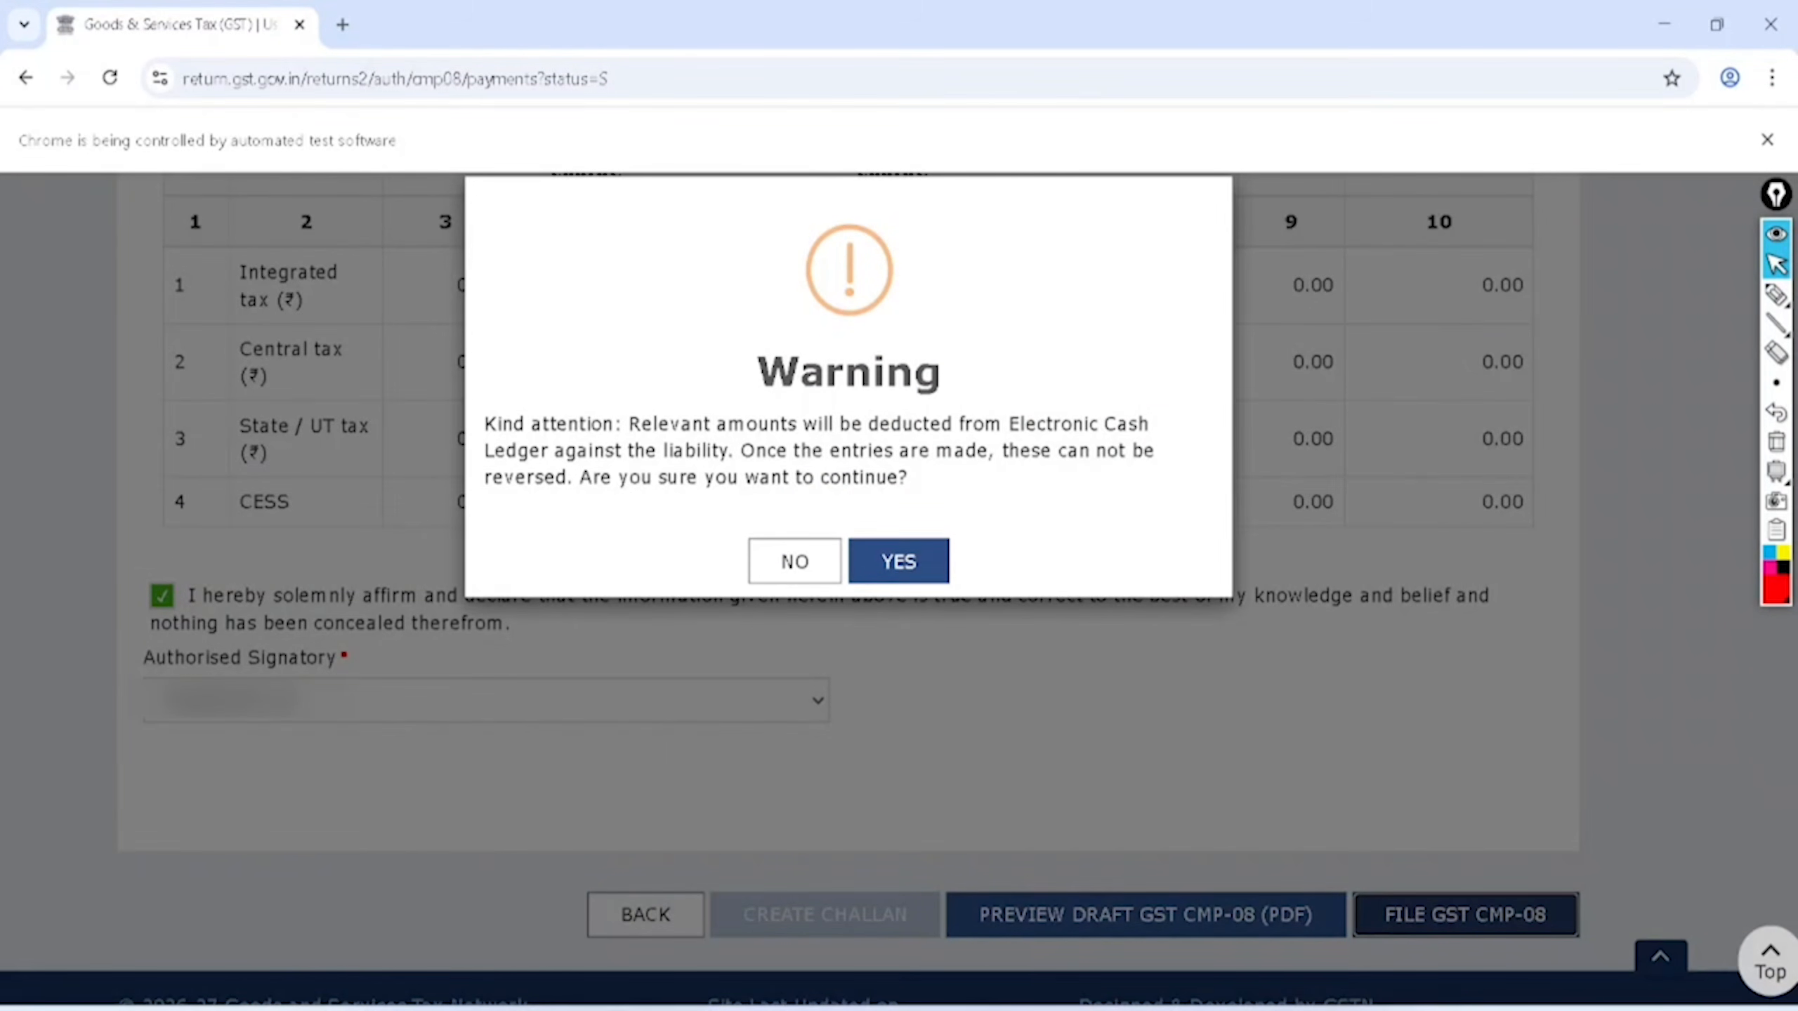
{"action": "left_click", "coordinate": [899, 561]}
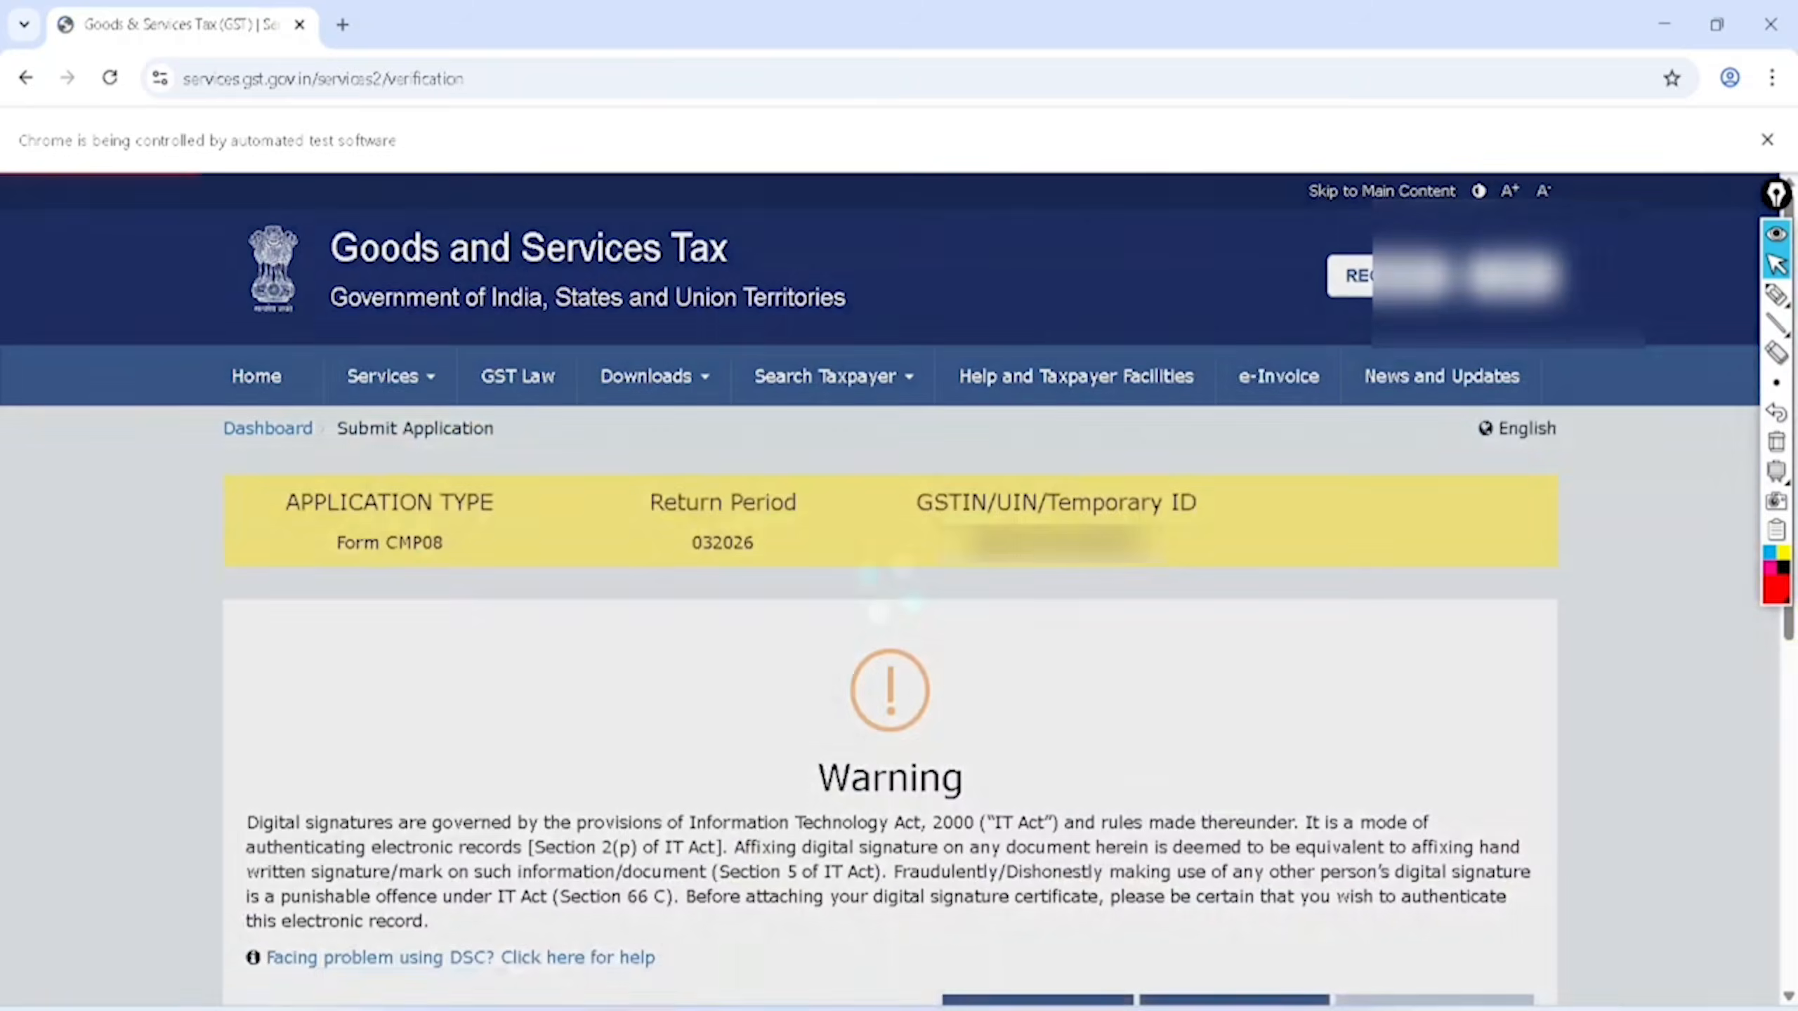
Step: Circle the File with EVC option below the digital signature warning in red and clear the marking
{"action": "scroll", "coordinate": [898, 595], "scroll_direction": "down", "scroll_amount": 3}
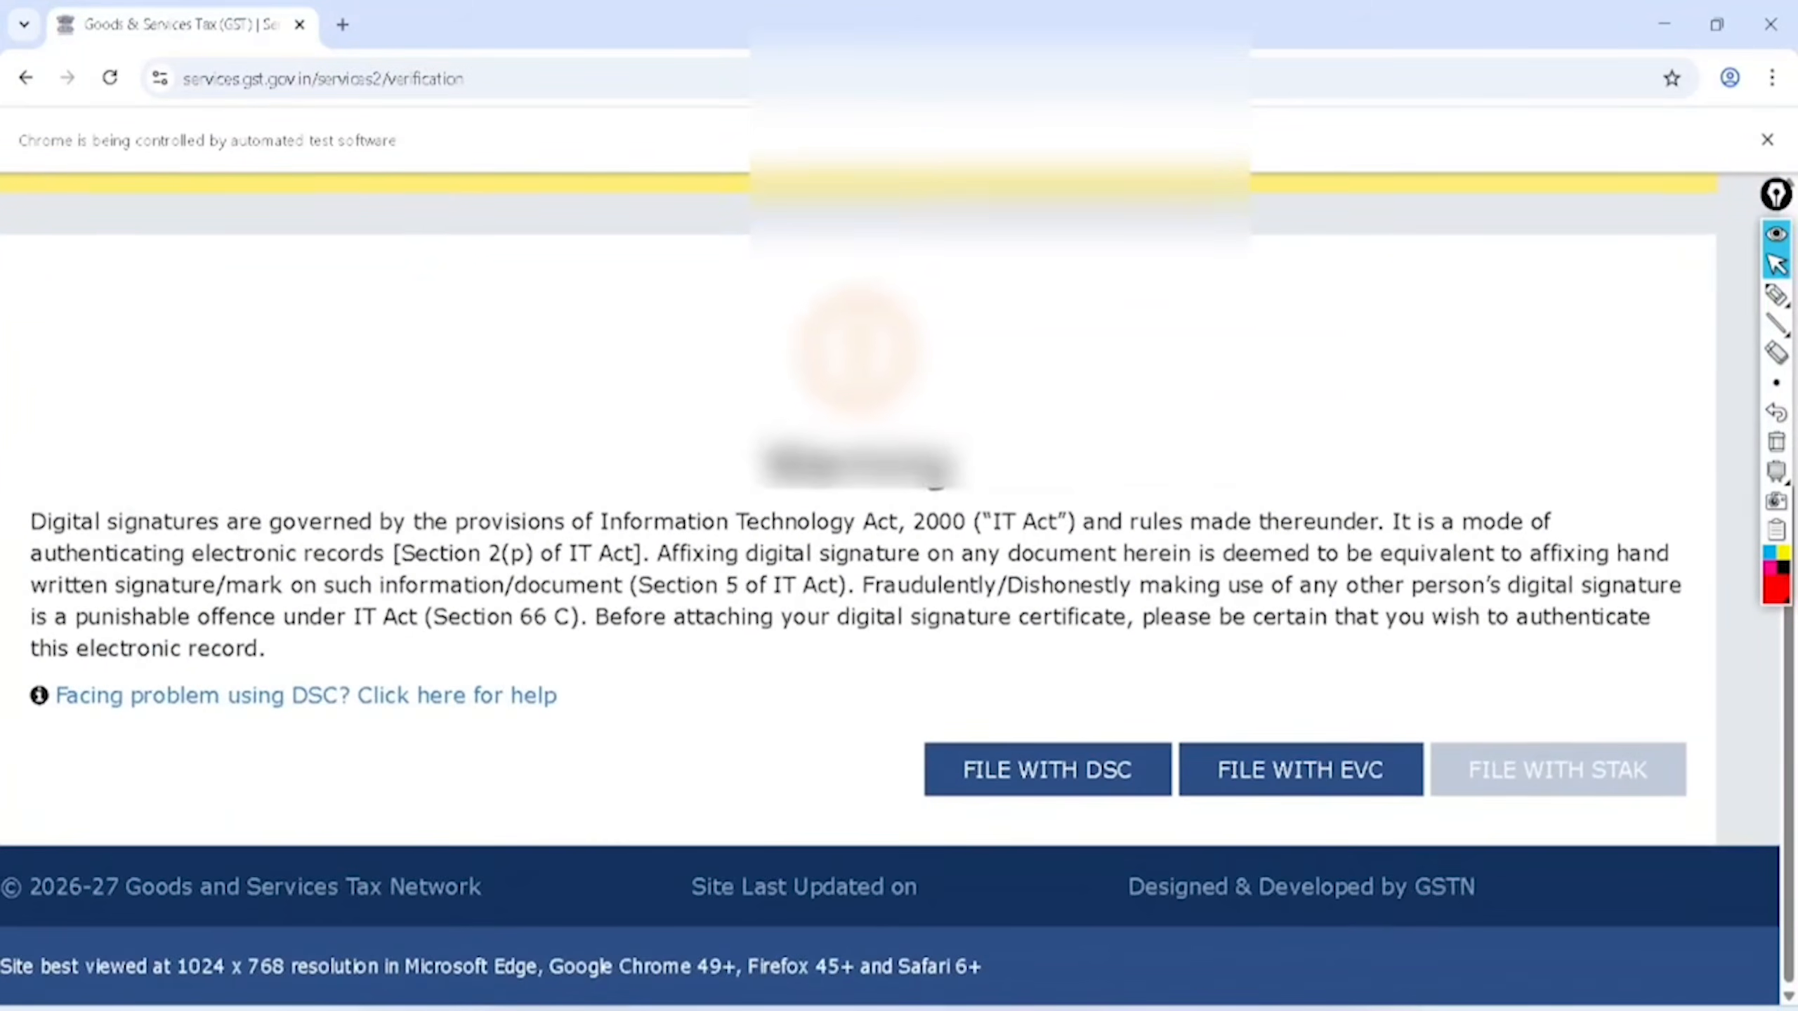
{"action": "left_click", "coordinate": [1776, 294]}
{"action": "mouse_move", "coordinate": [1313, 697]}
{"action": "left_mouse_down"}
{"action": "mouse_move", "coordinate": [1266, 839]}
{"action": "mouse_move", "coordinate": [1306, 690]}
{"action": "left_mouse_up"}
{"action": "left_click", "coordinate": [1776, 264]}
{"action": "left_click", "coordinate": [1776, 441]}
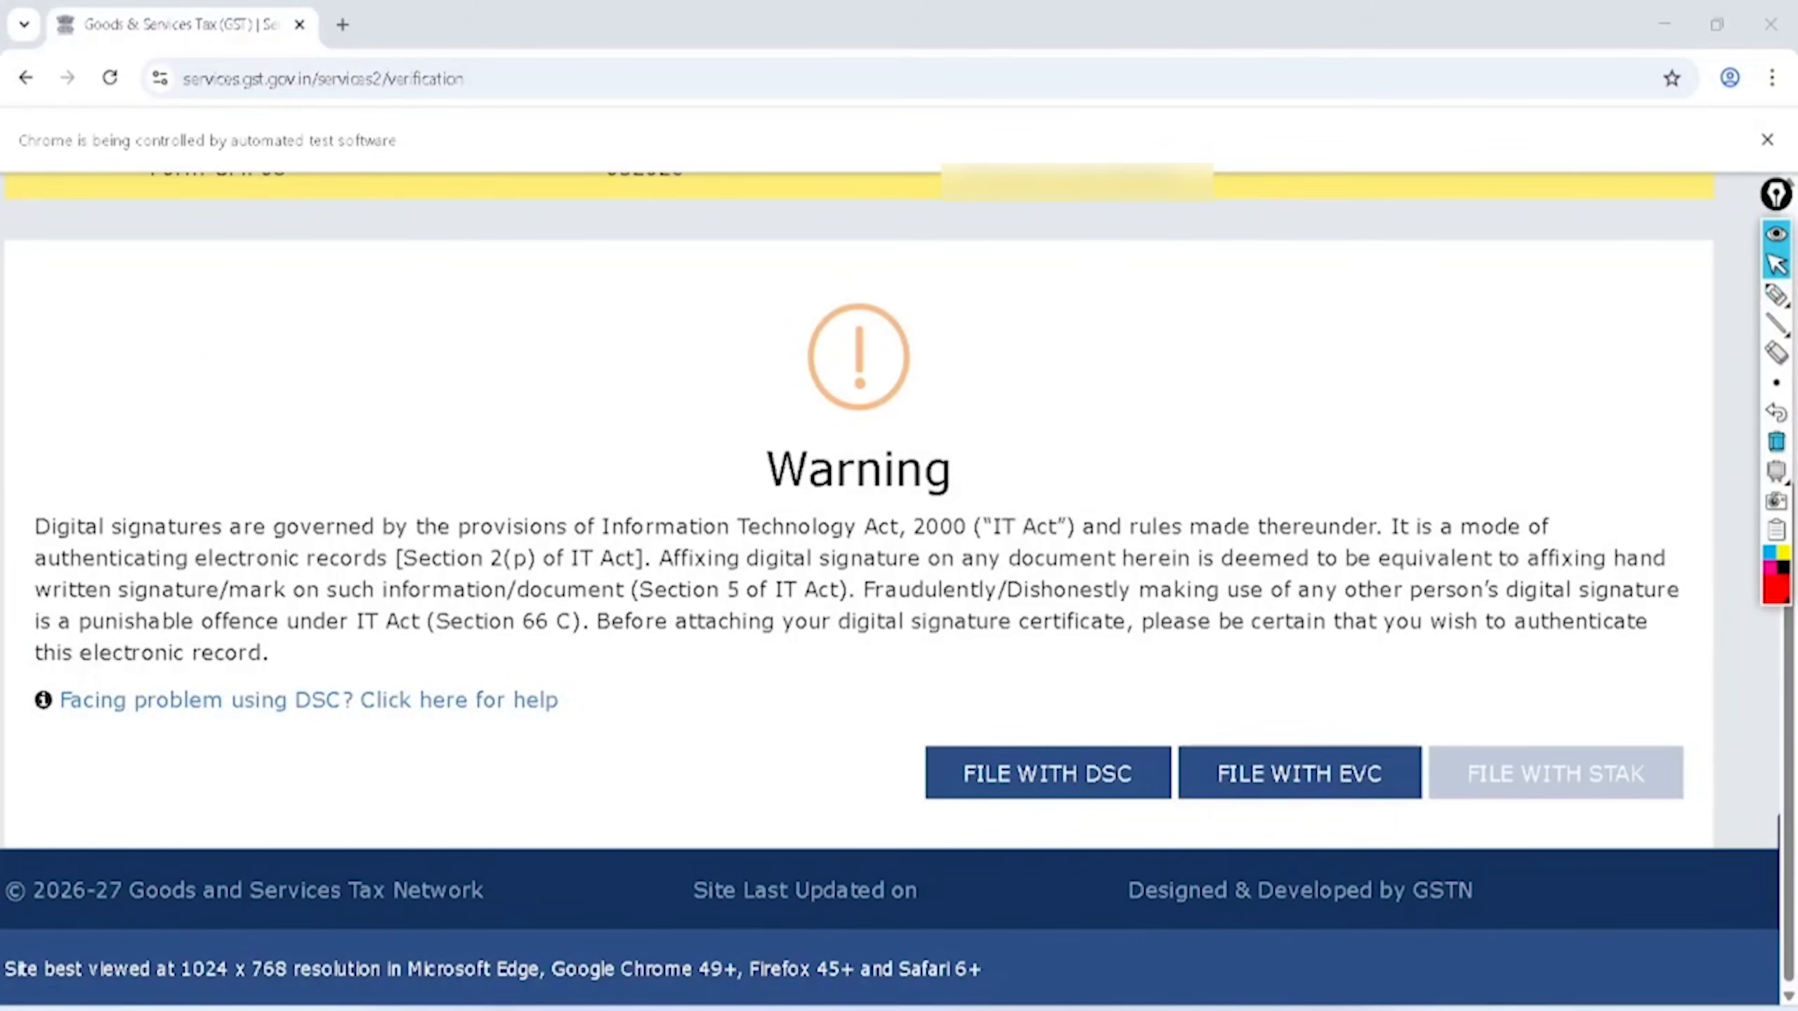
Step: File the statement with EVC by pasting the one-time password and verifying it
{"action": "left_click", "coordinate": [1316, 771]}
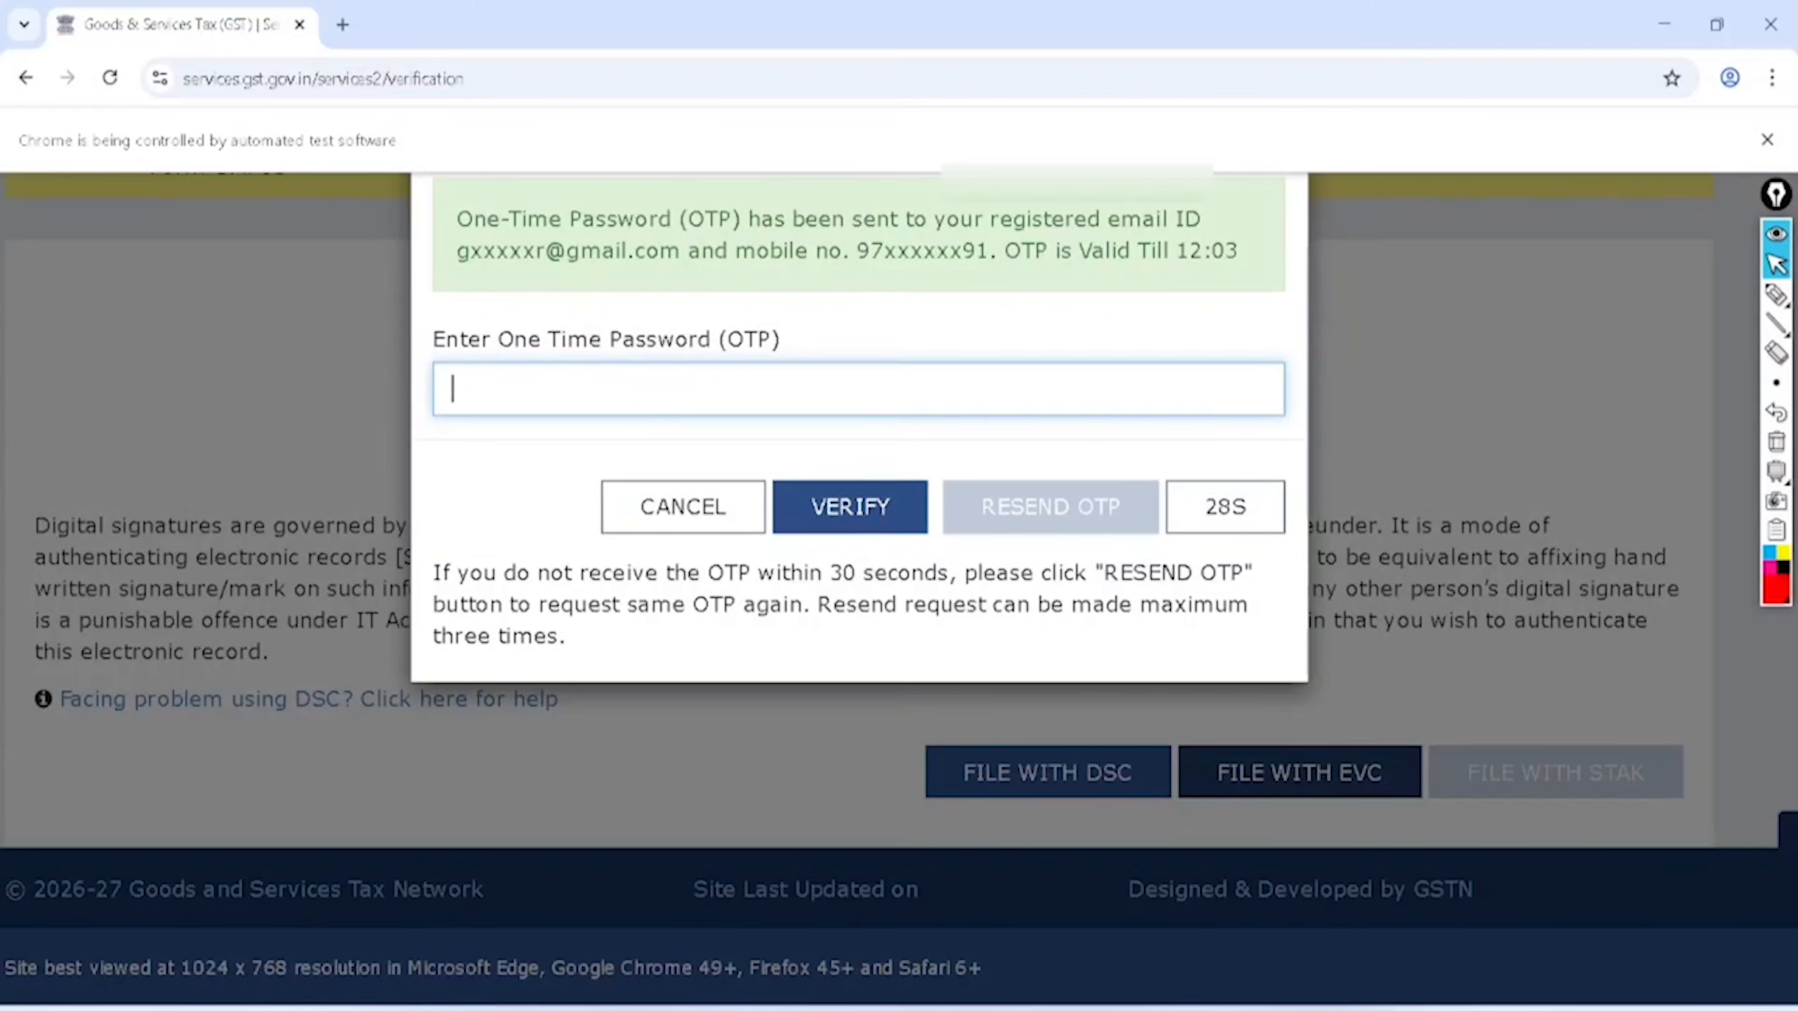
{"action": "key", "text": "ctrl+v"}
{"action": "key", "text": "Return"}
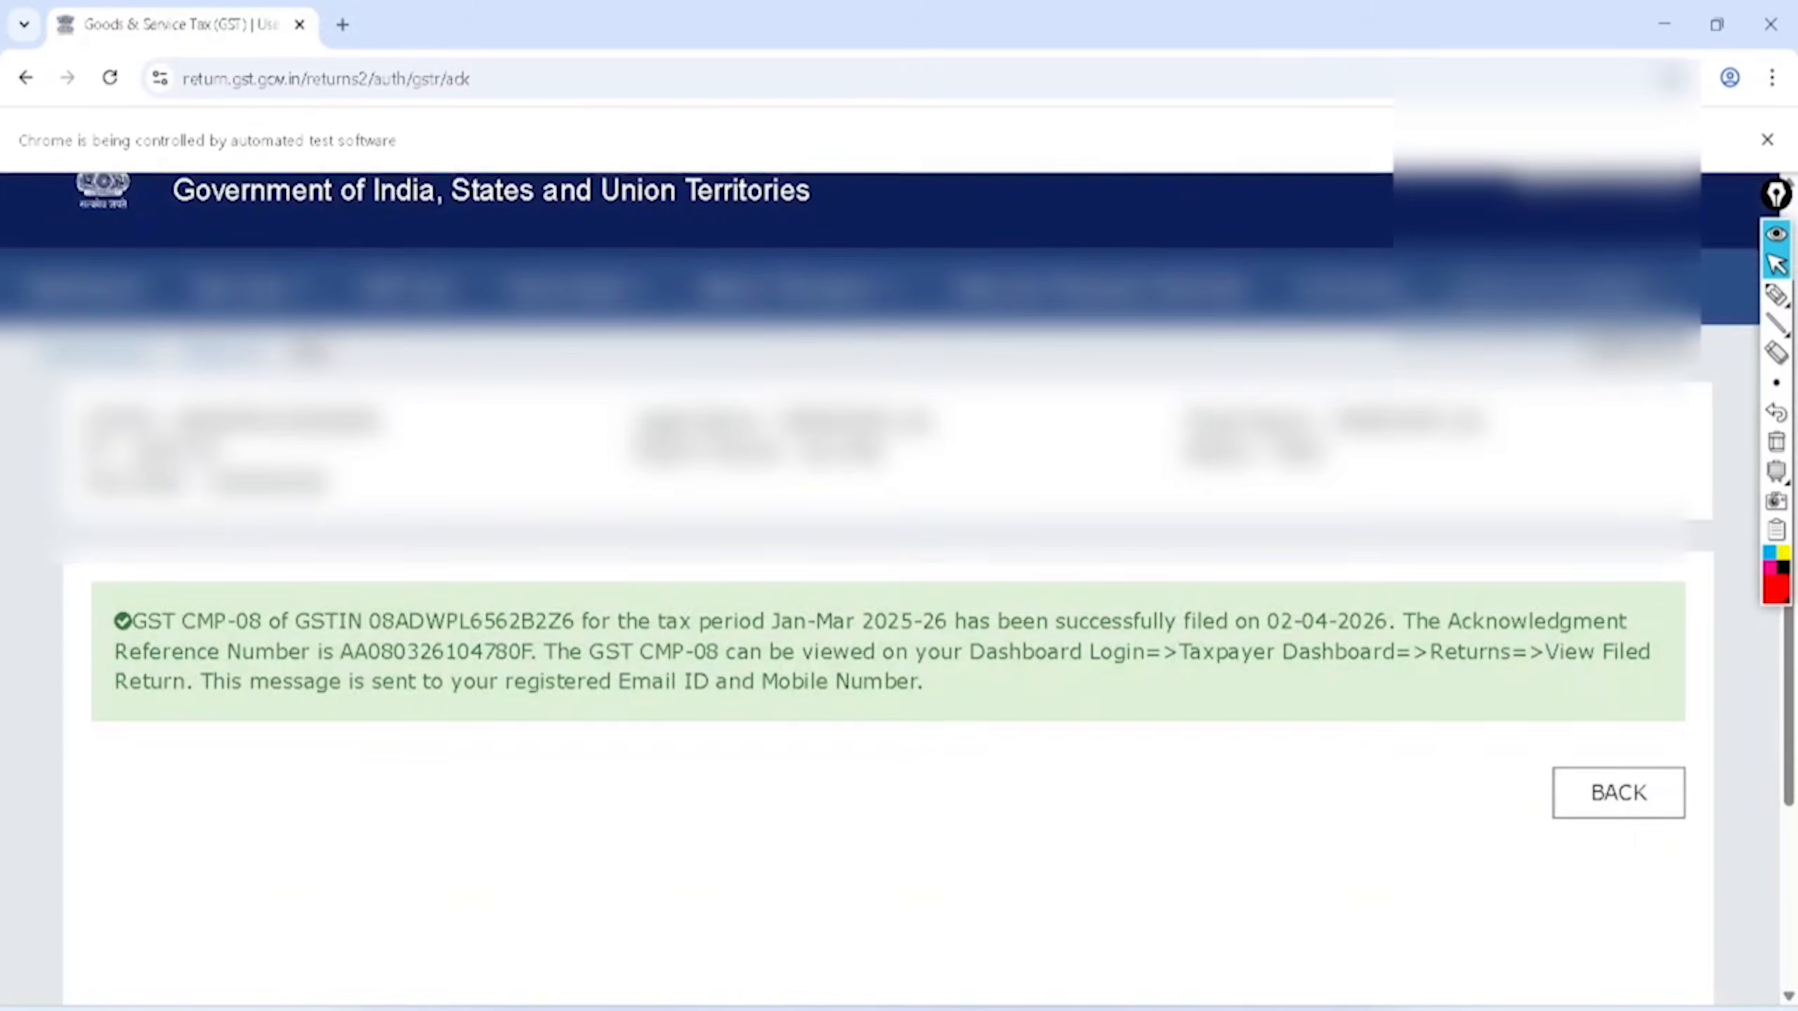
Step: Circle the form name, GSTIN, tax period and filing date in the acknowledgement message in red, and clear all markings
{"action": "left_click", "coordinate": [1776, 293]}
{"action": "mouse_move", "coordinate": [227, 570]}
{"action": "left_mouse_down"}
{"action": "mouse_move", "coordinate": [89, 606]}
{"action": "mouse_move", "coordinate": [268, 637]}
{"action": "mouse_move", "coordinate": [221, 587]}
{"action": "mouse_move", "coordinate": [347, 636]}
{"action": "mouse_move", "coordinate": [453, 587]}
{"action": "mouse_move", "coordinate": [311, 621]}
{"action": "left_mouse_up"}
{"action": "mouse_move", "coordinate": [919, 586]}
{"action": "left_mouse_down"}
{"action": "mouse_move", "coordinate": [740, 600]}
{"action": "mouse_move", "coordinate": [920, 595]}
{"action": "left_mouse_up"}
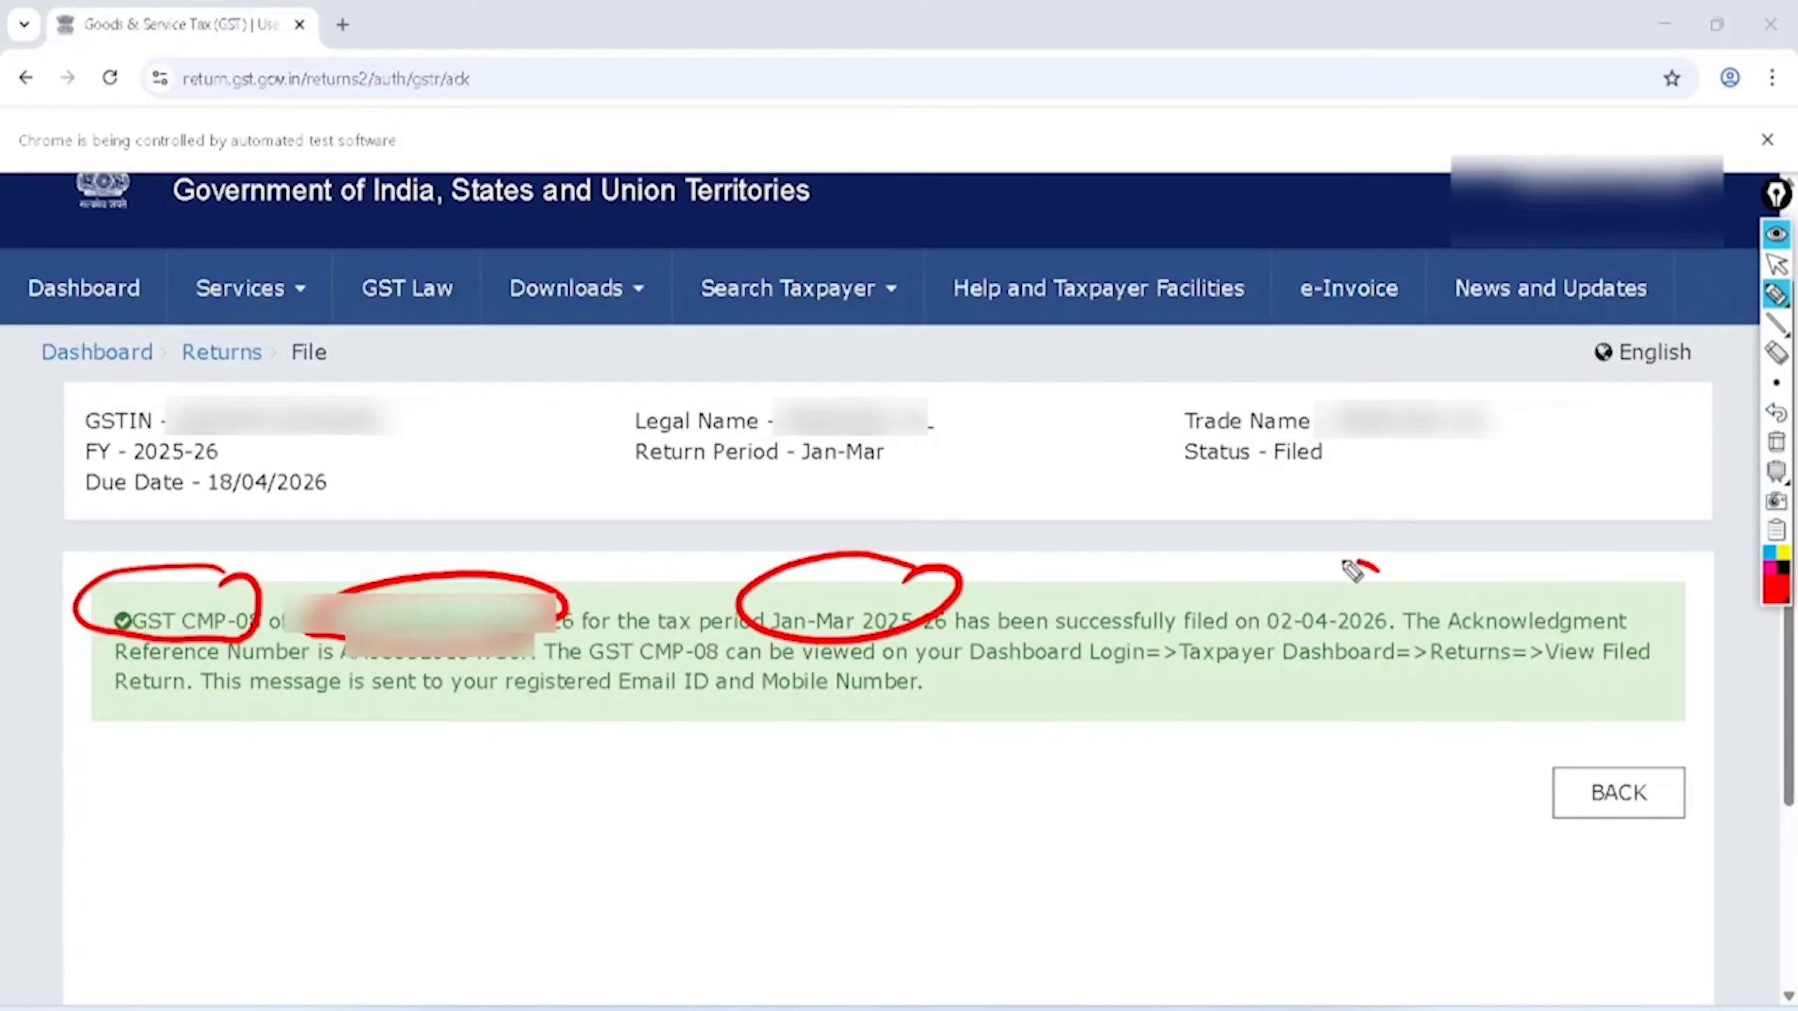
{"action": "mouse_move", "coordinate": [1353, 570]}
{"action": "left_mouse_down"}
{"action": "mouse_move", "coordinate": [1376, 586]}
{"action": "mouse_move", "coordinate": [1334, 572]}
{"action": "left_mouse_up"}
{"action": "left_click", "coordinate": [1776, 264]}
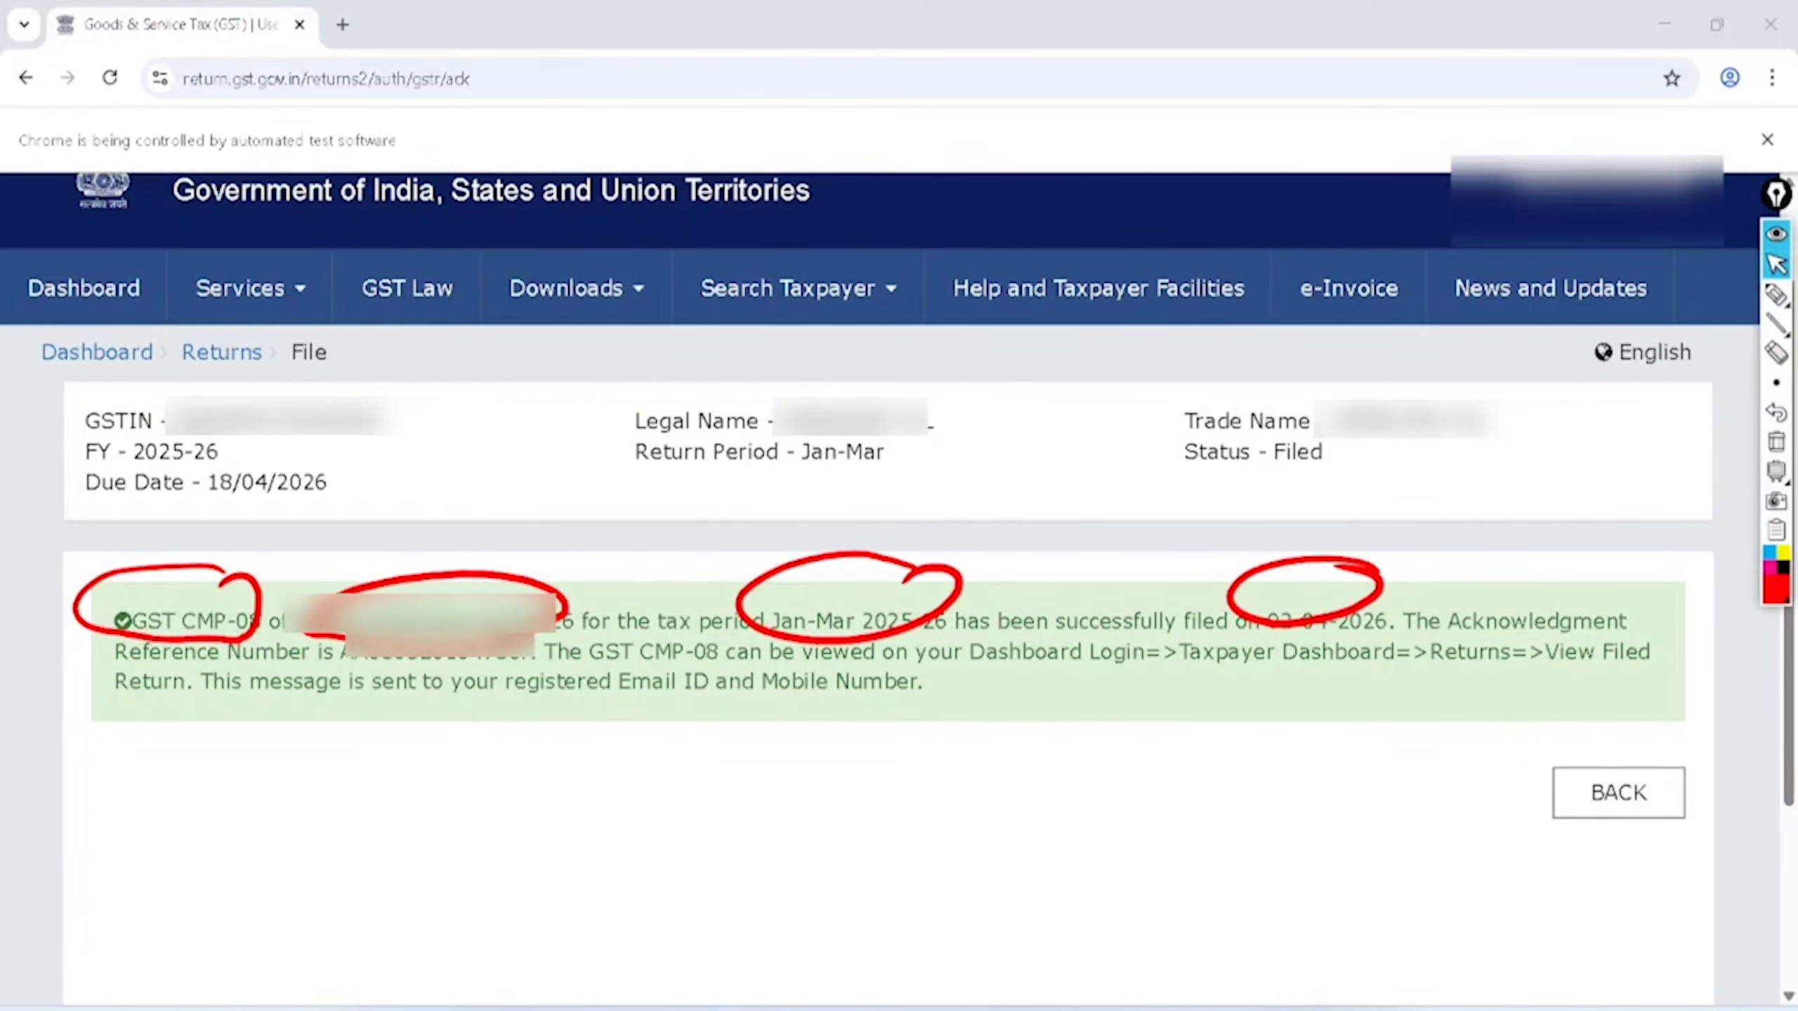
{"action": "left_click", "coordinate": [1776, 412]}
{"action": "left_click", "coordinate": [1775, 442]}
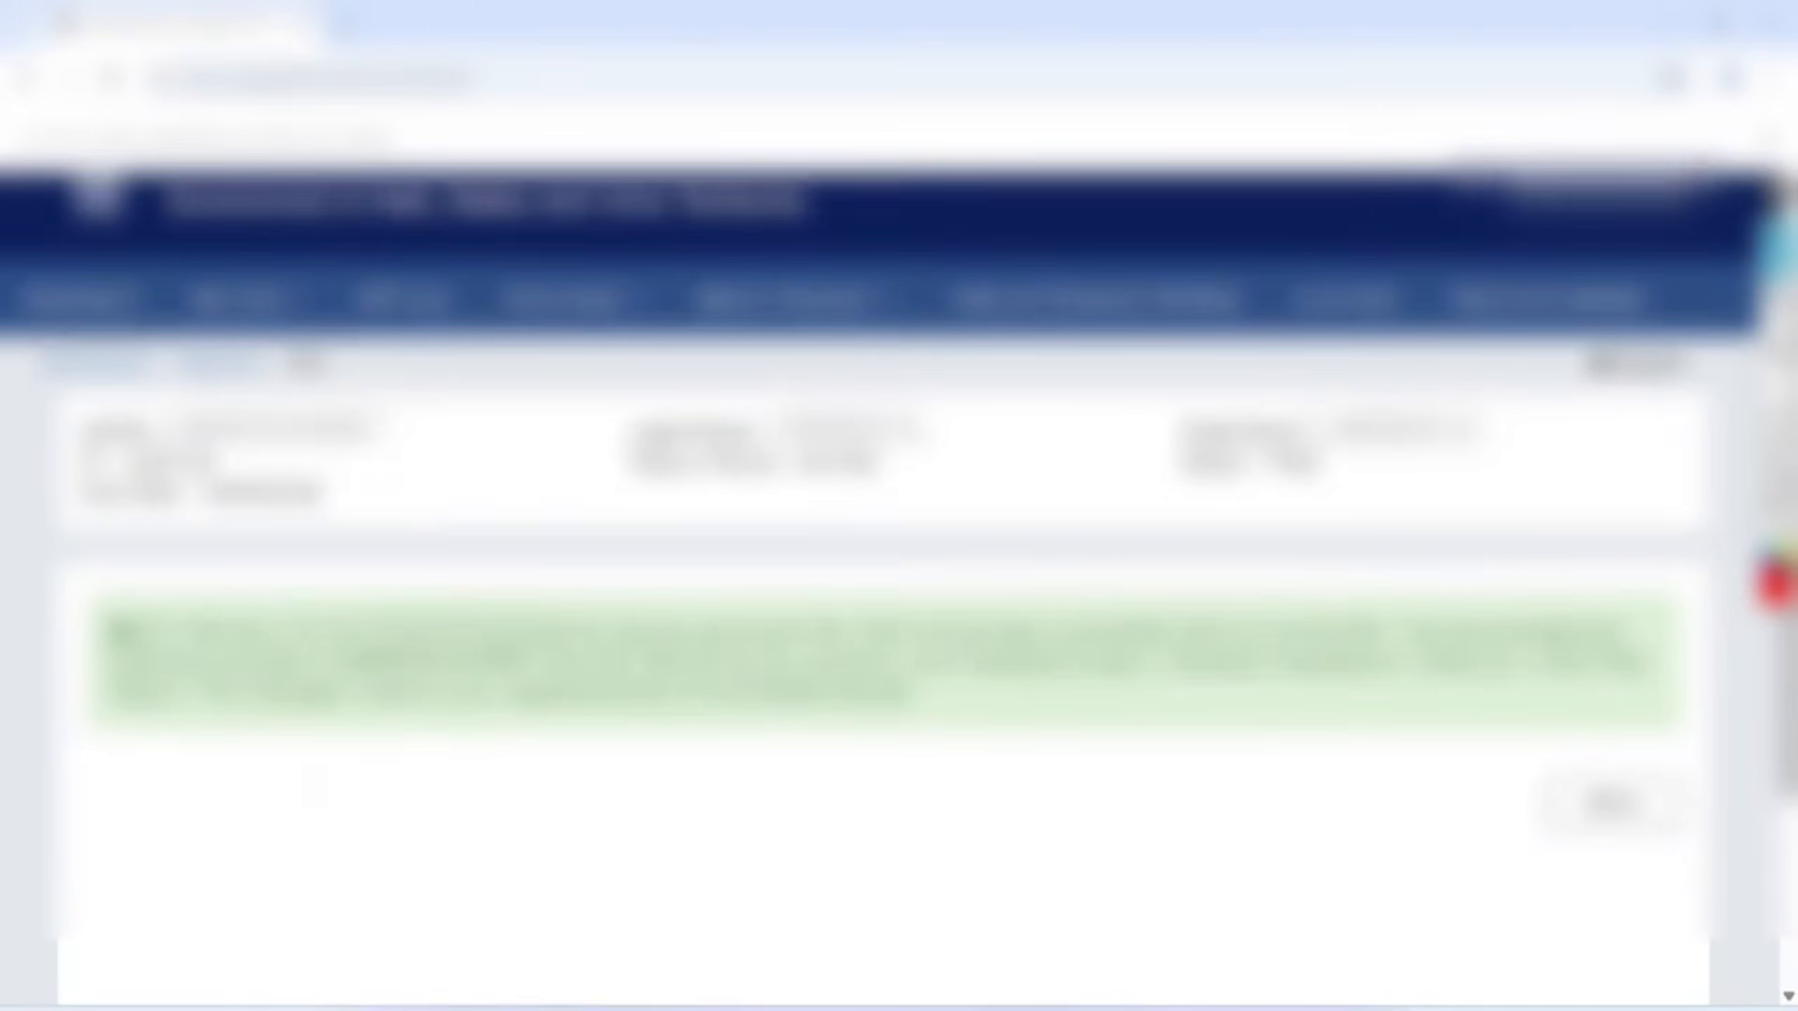
Step: Draw freehand red strokes in the blank area below the filing acknowledgement message
{"action": "left_click", "coordinate": [1775, 294]}
{"action": "mouse_move", "coordinate": [265, 835]}
{"action": "left_mouse_down"}
{"action": "mouse_move", "coordinate": [361, 637]}
{"action": "mouse_move", "coordinate": [357, 849]}
{"action": "mouse_move", "coordinate": [382, 737]}
{"action": "mouse_move", "coordinate": [433, 681]}
{"action": "left_mouse_up"}
{"action": "mouse_move", "coordinate": [559, 783]}
{"action": "left_mouse_down"}
{"action": "mouse_move", "coordinate": [570, 800]}
{"action": "mouse_move", "coordinate": [595, 711]}
{"action": "mouse_move", "coordinate": [644, 701]}
{"action": "mouse_move", "coordinate": [623, 843]}
{"action": "mouse_move", "coordinate": [671, 754]}
{"action": "mouse_move", "coordinate": [729, 708]}
{"action": "mouse_move", "coordinate": [707, 680]}
{"action": "left_mouse_up"}
{"action": "left_click_drag", "start_coordinate": [712, 823], "coordinate": [743, 832]}
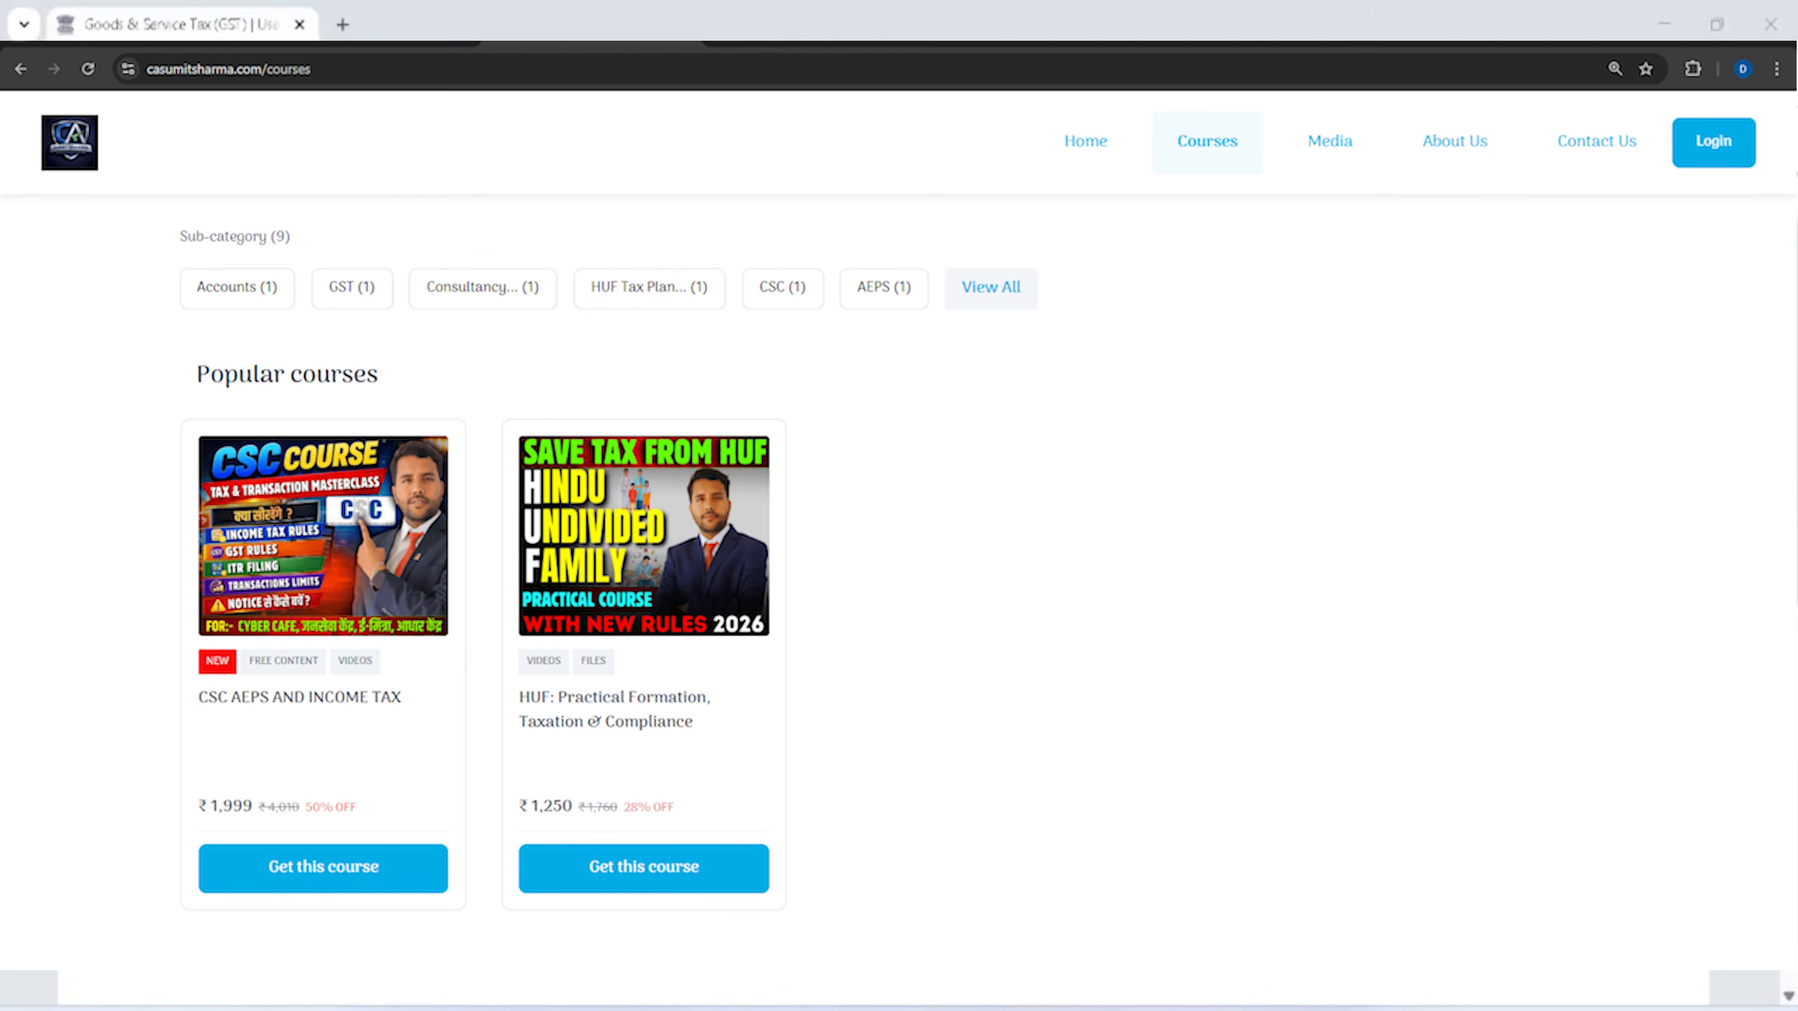
{"action": "left_click_drag", "start_coordinate": [634, 972], "coordinate": [910, 972]}
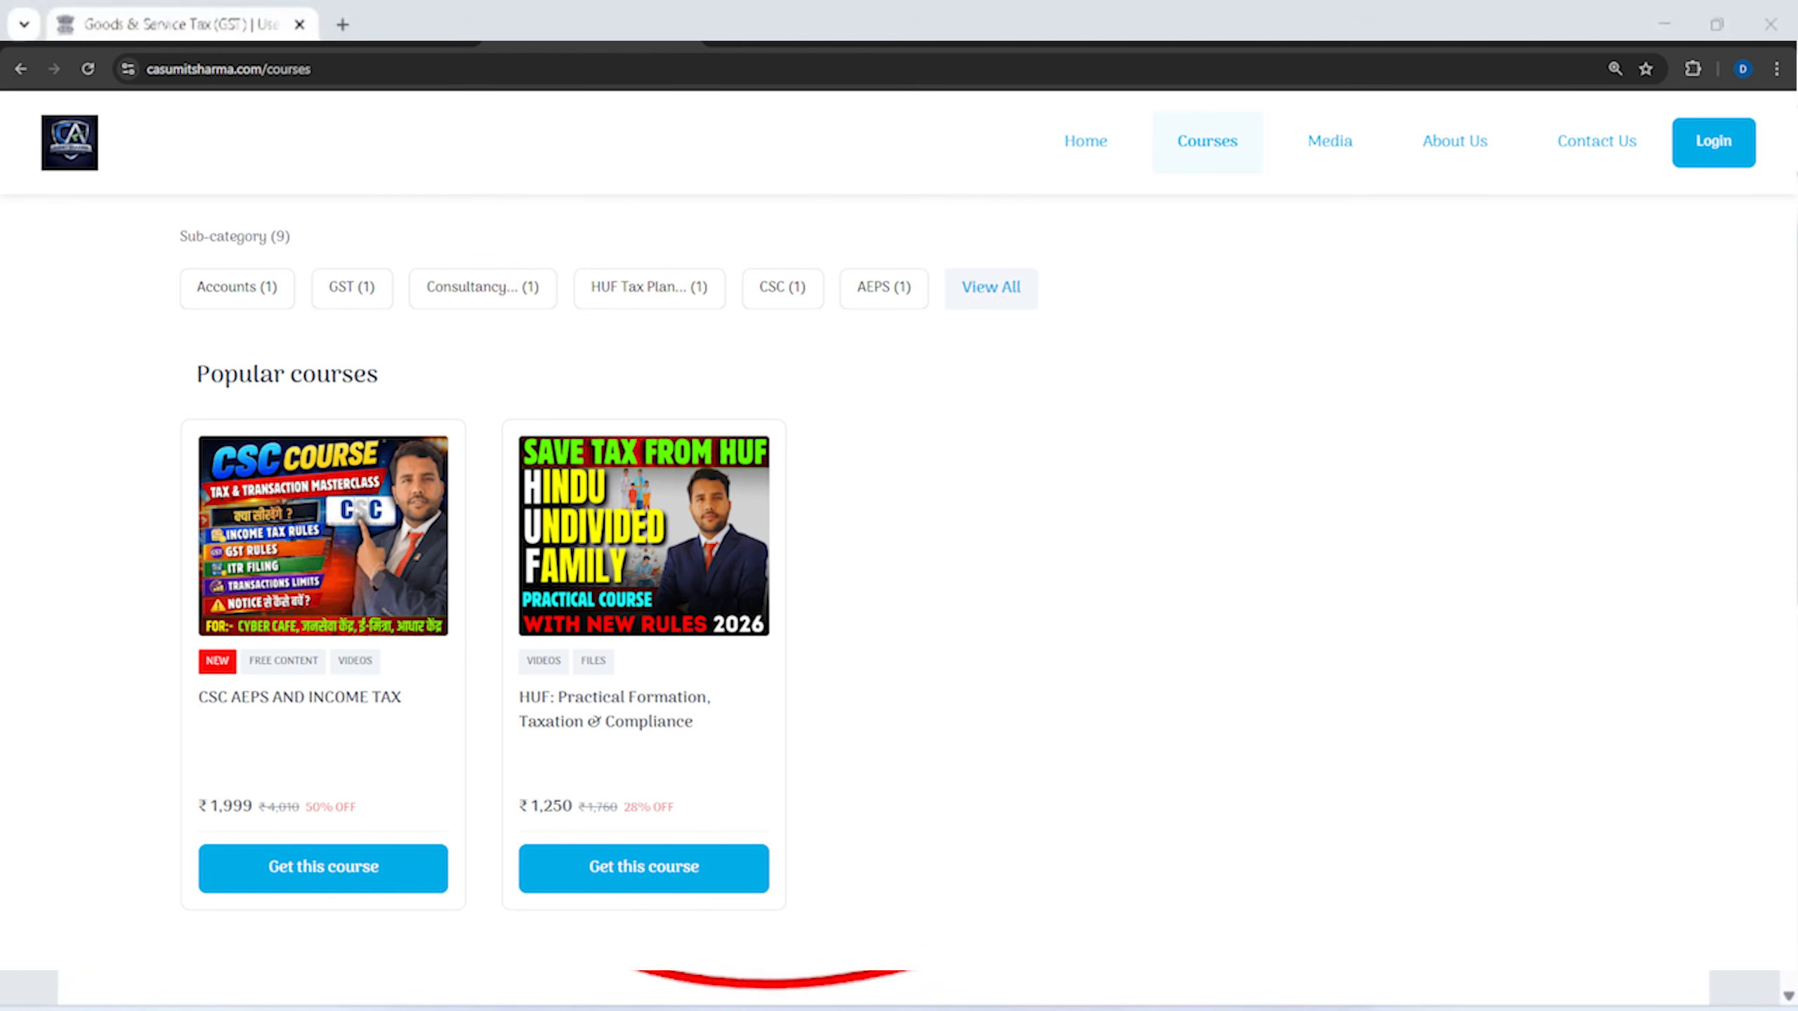